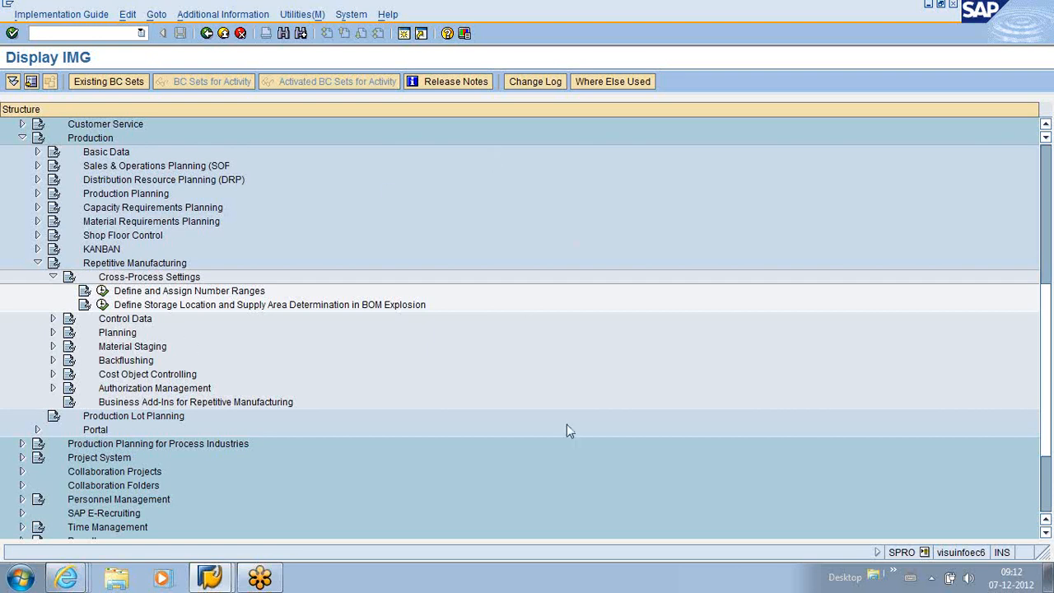
- Open an additional session from the Display IMG window and start transaction MD04 in it
left_click(210, 577)
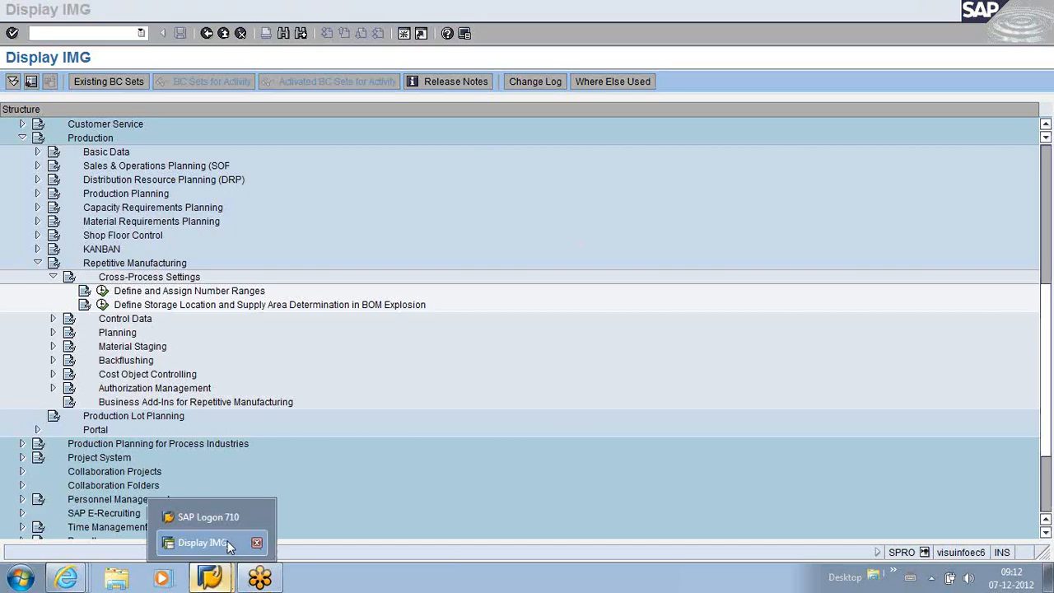
left_click(229, 545)
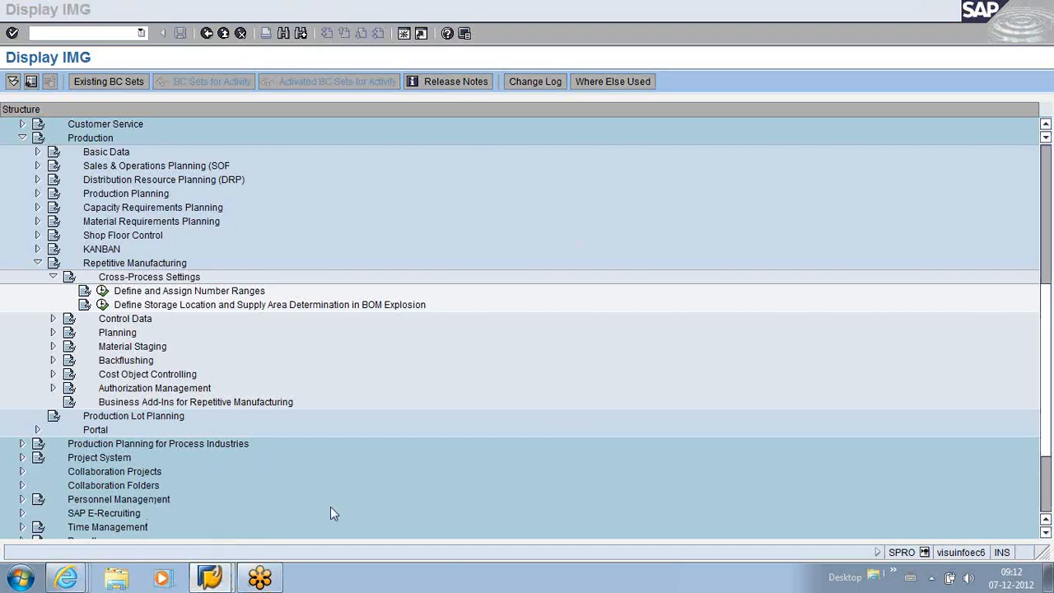
left_click(404, 34)
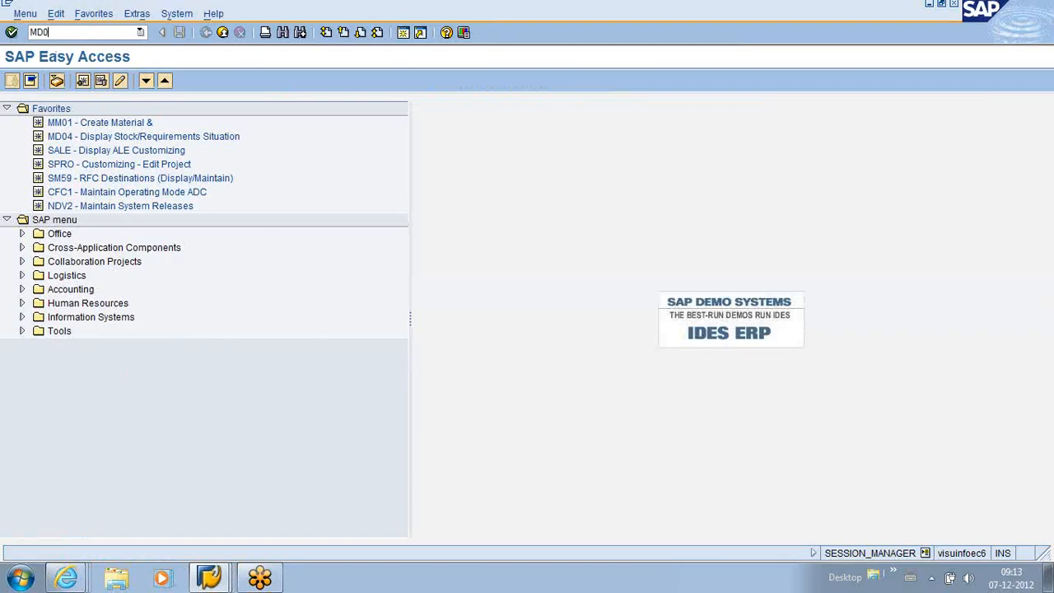
type("MD04")
key("Return")
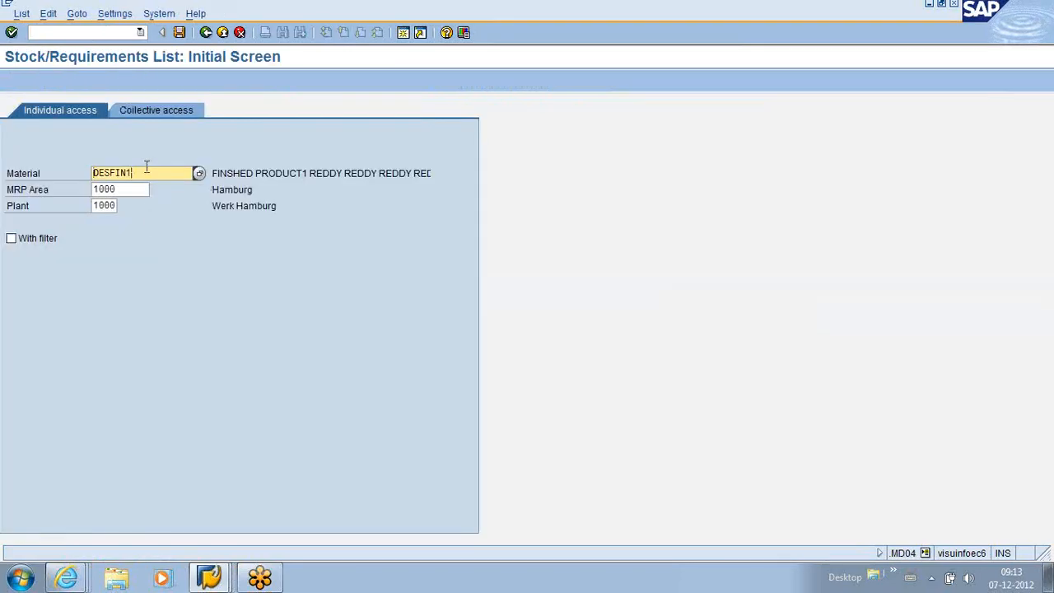
- Try to display the stock/requirements list for materials REMFIN1 and REMFIN in plant 1000
key("BackSpace")
key("BackSpace")
key("BackSpace")
key("BackSpace")
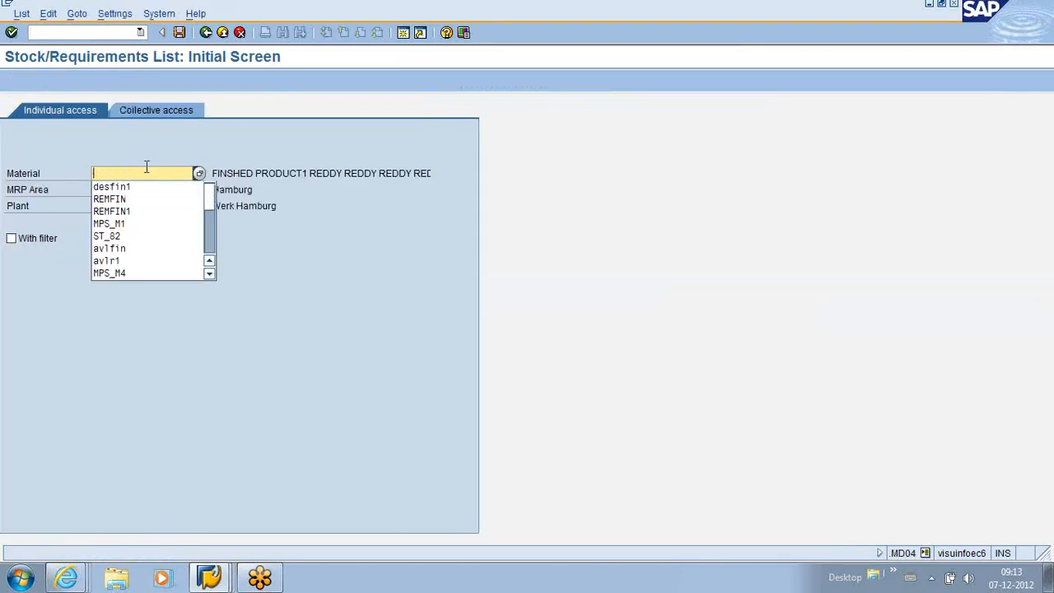
left_click(124, 210)
key("Return")
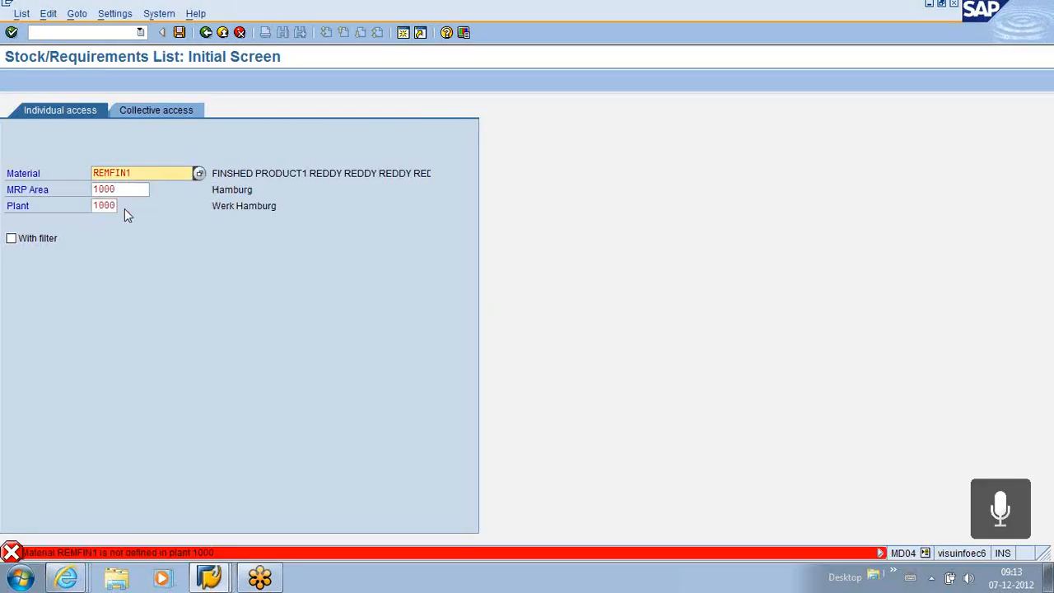
key("BackSpace")
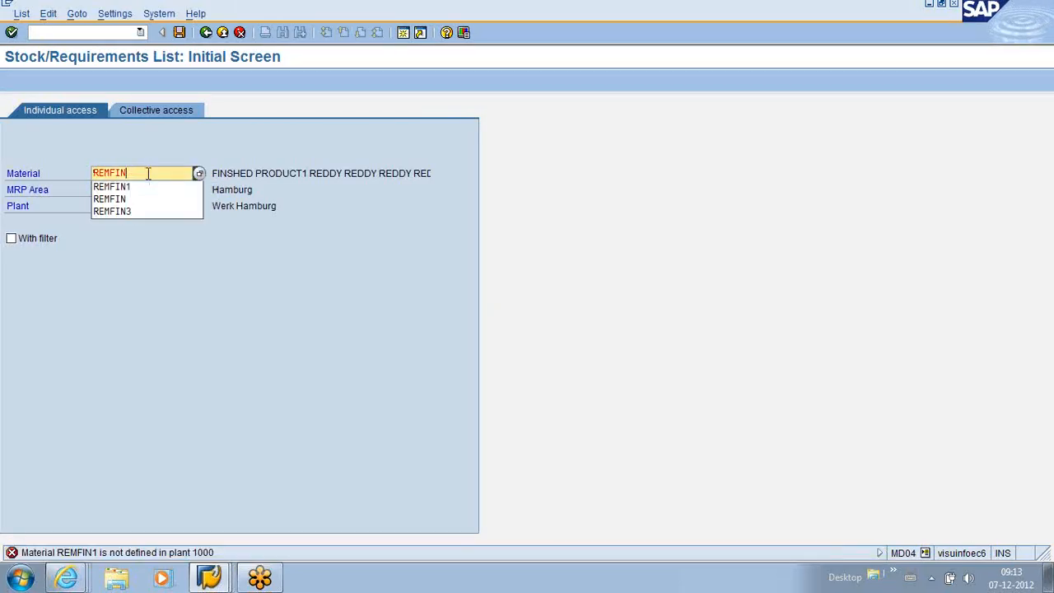
key("Return")
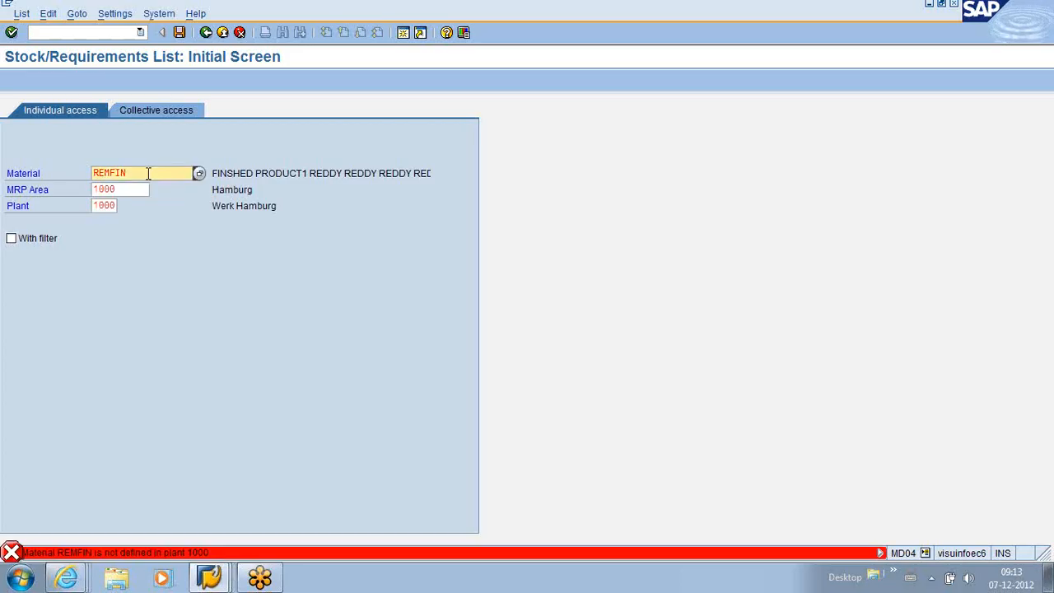
- Clear the material entry and switch this session to transaction MM01 for creating a material
key("BackSpace")
key("BackSpace")
key("BackSpace")
key("BackSpace")
key("BackSpace")
key("BackSpace")
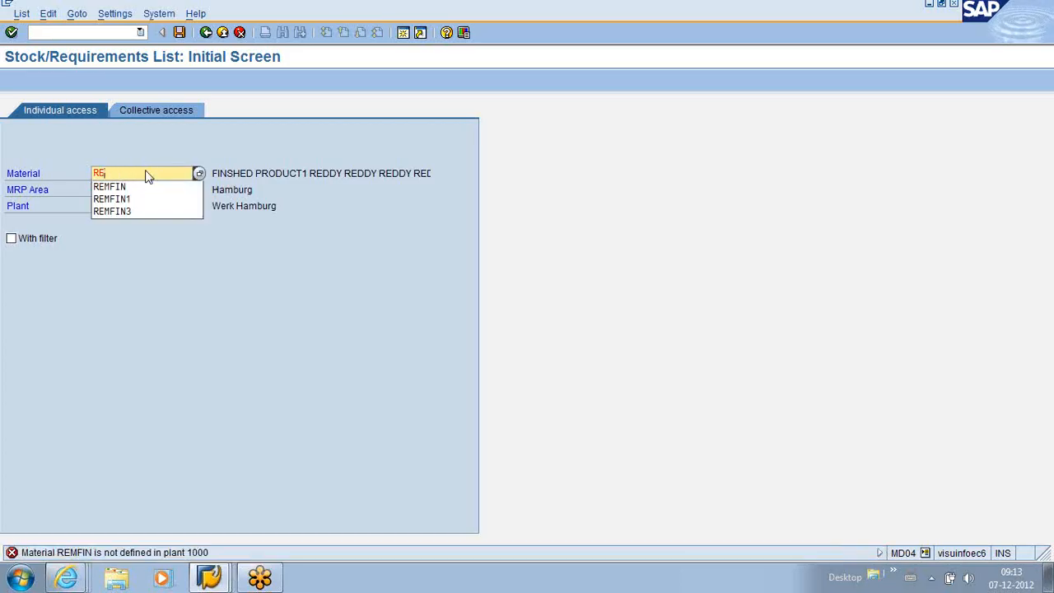
key("Escape")
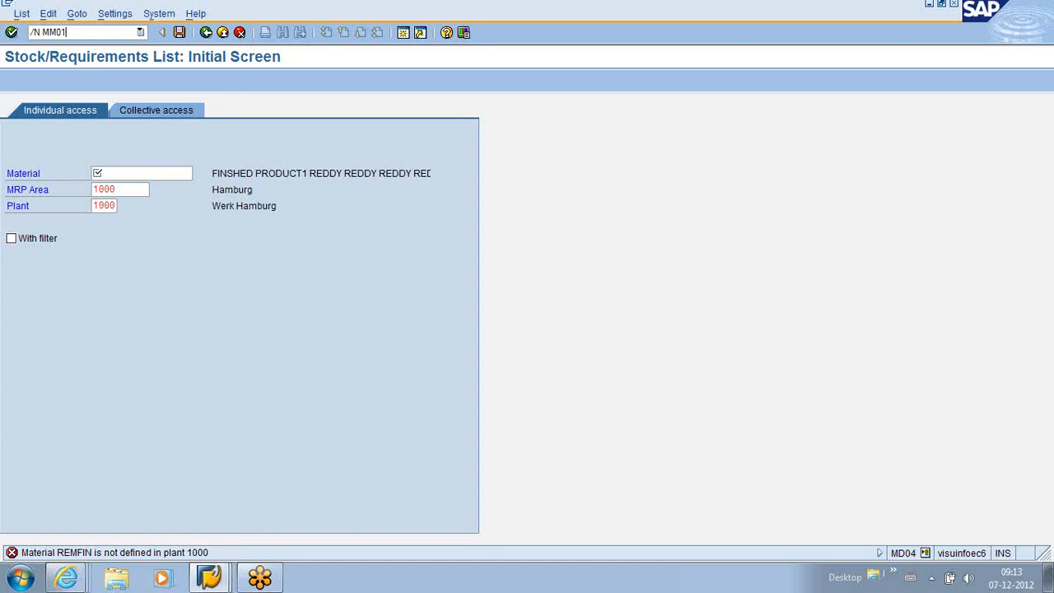
key("Return")
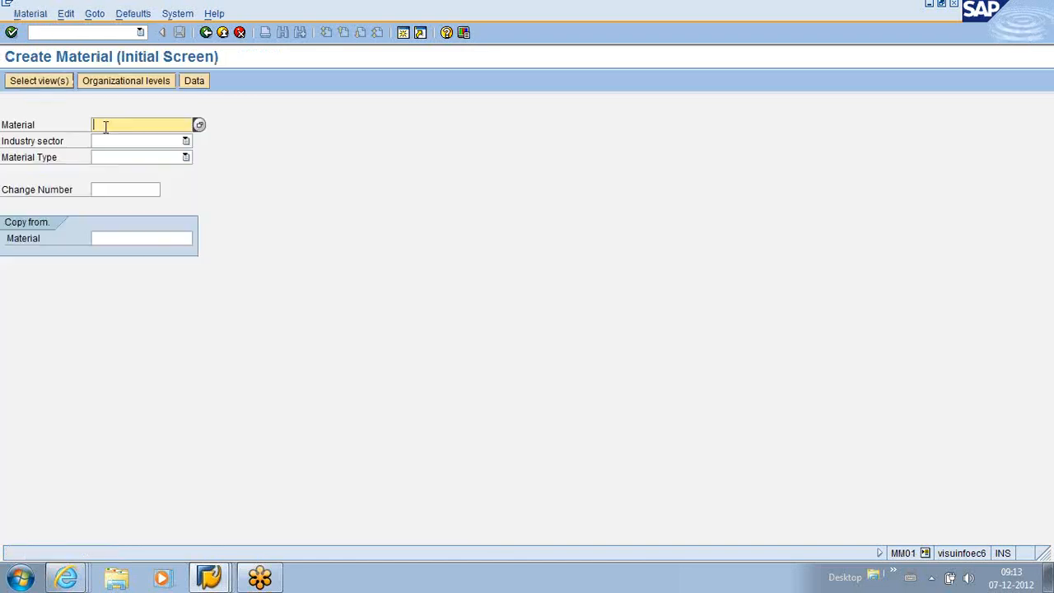
- Open another session and display the SAP Reference IMG through the SPRO favorite
left_click(402, 33)
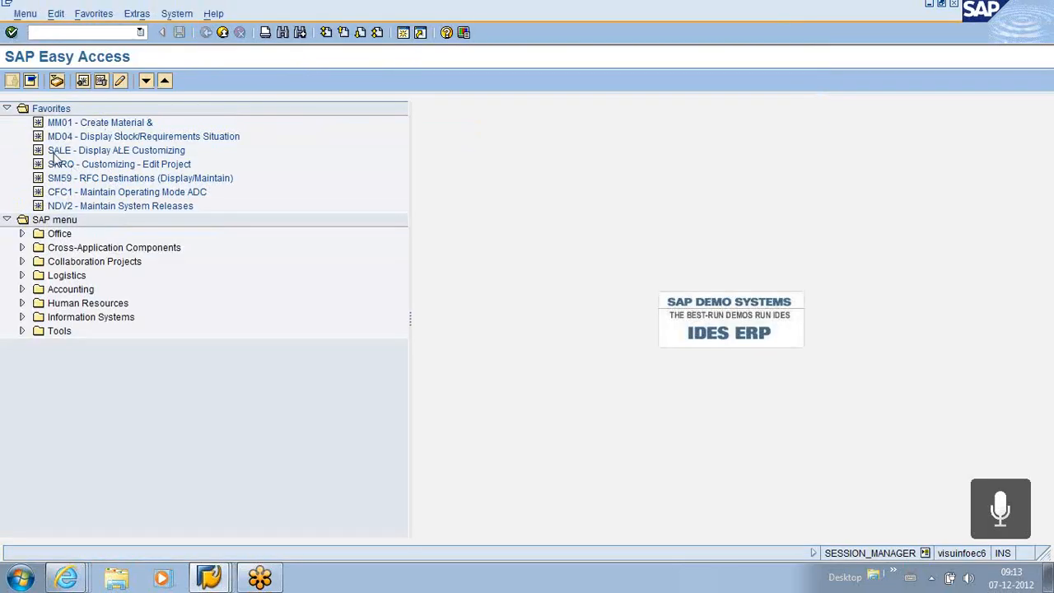
left_click(61, 169)
double_click(62, 169)
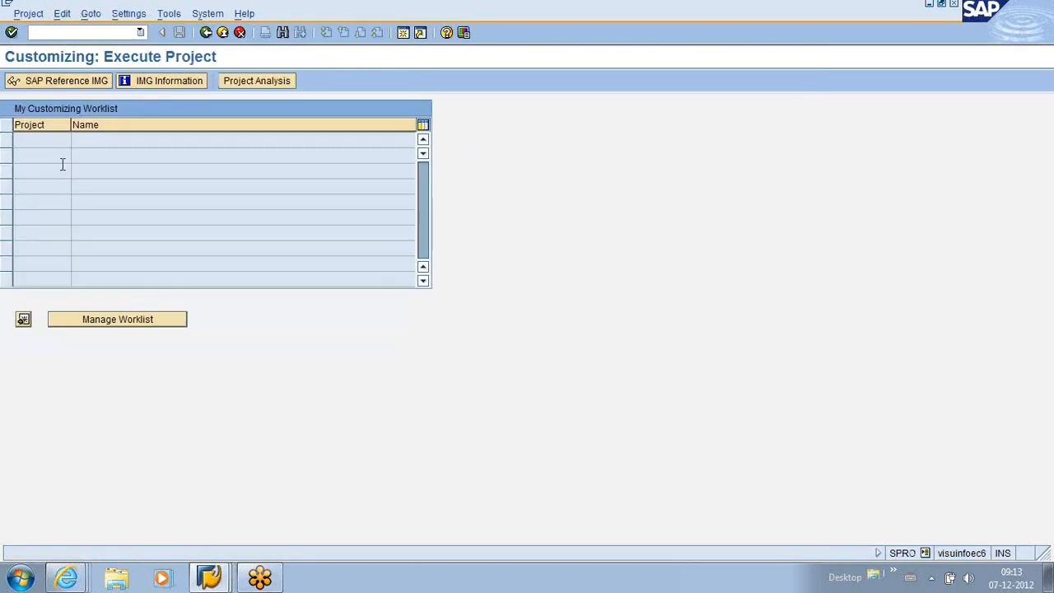
left_click(93, 87)
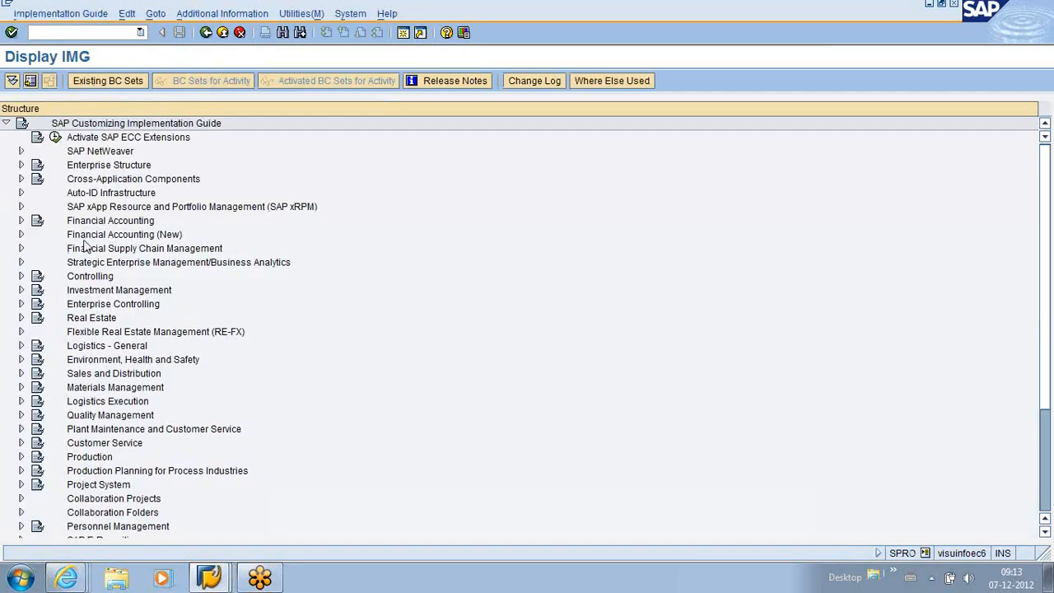
- Open Maintain User Settings under Logistics - General, Material Master, Configuring the Material Master
left_click(21, 345)
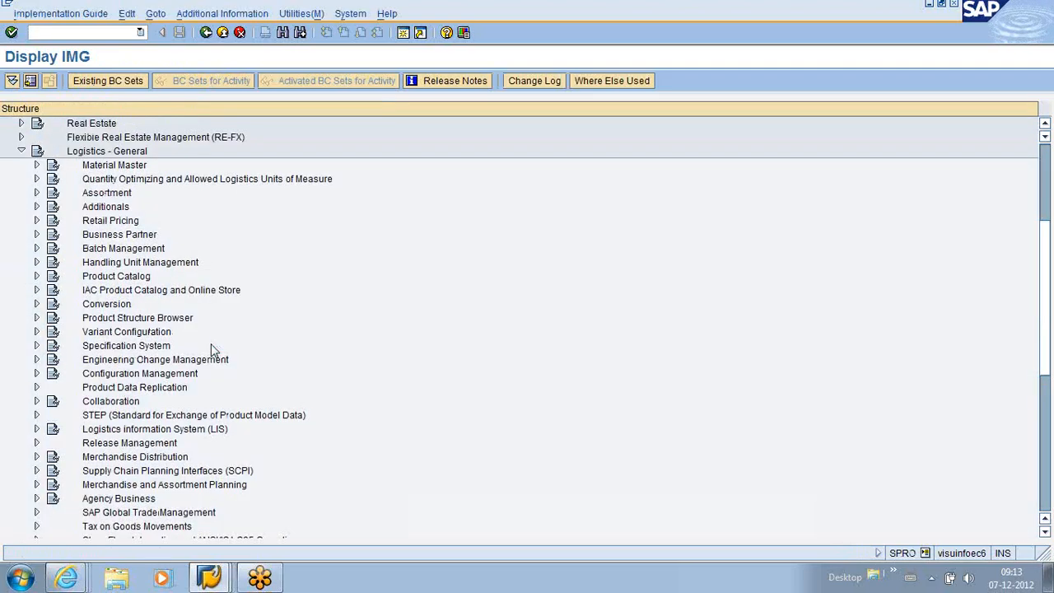
scroll(64, 219, "down", 1)
scroll(49, 198, "up", 1)
left_click(36, 179)
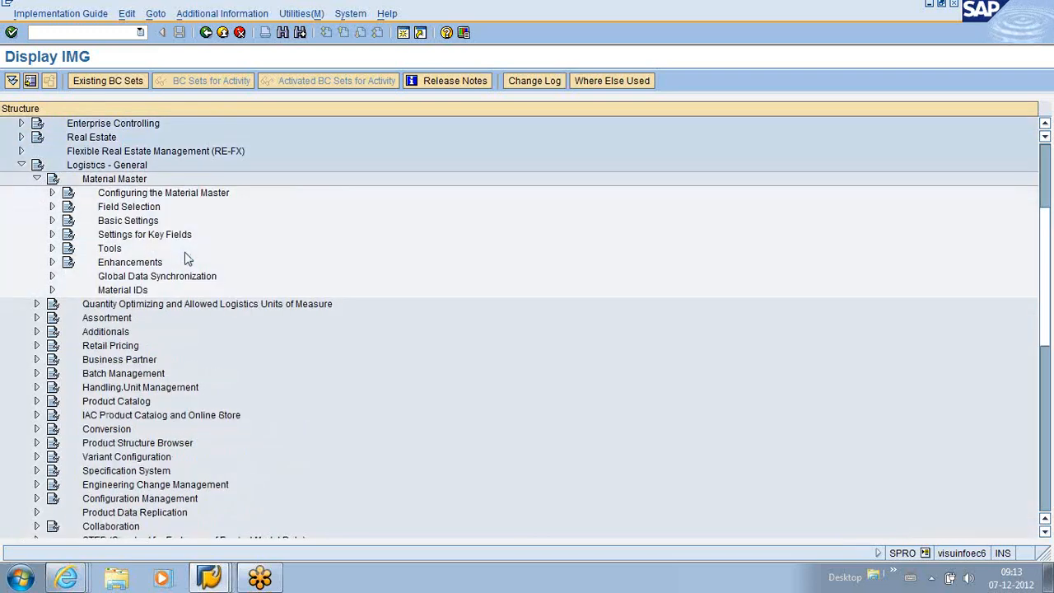
scroll(277, 299, "up", 2)
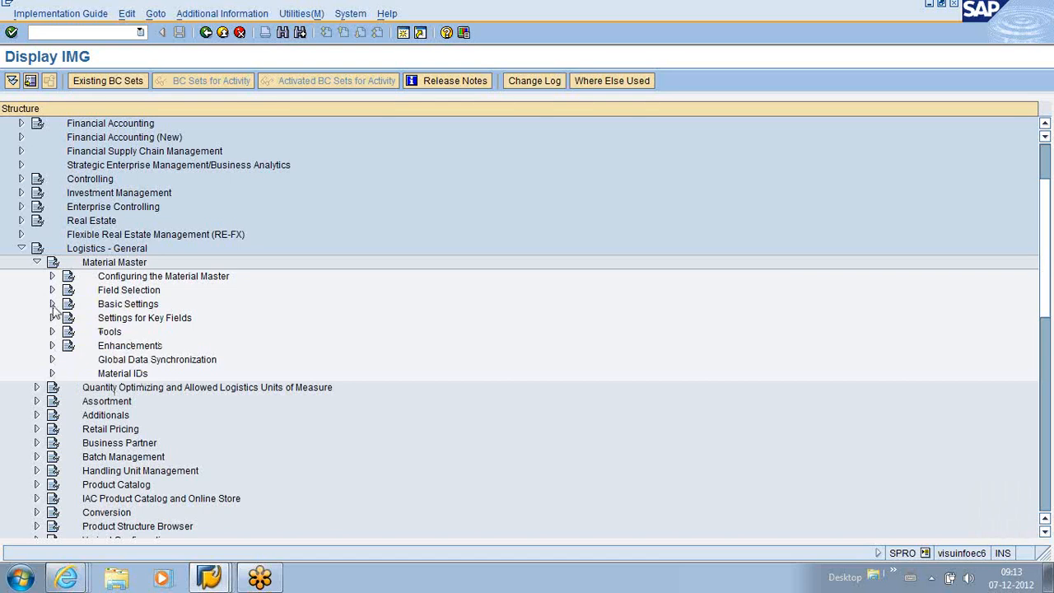
left_click(51, 278)
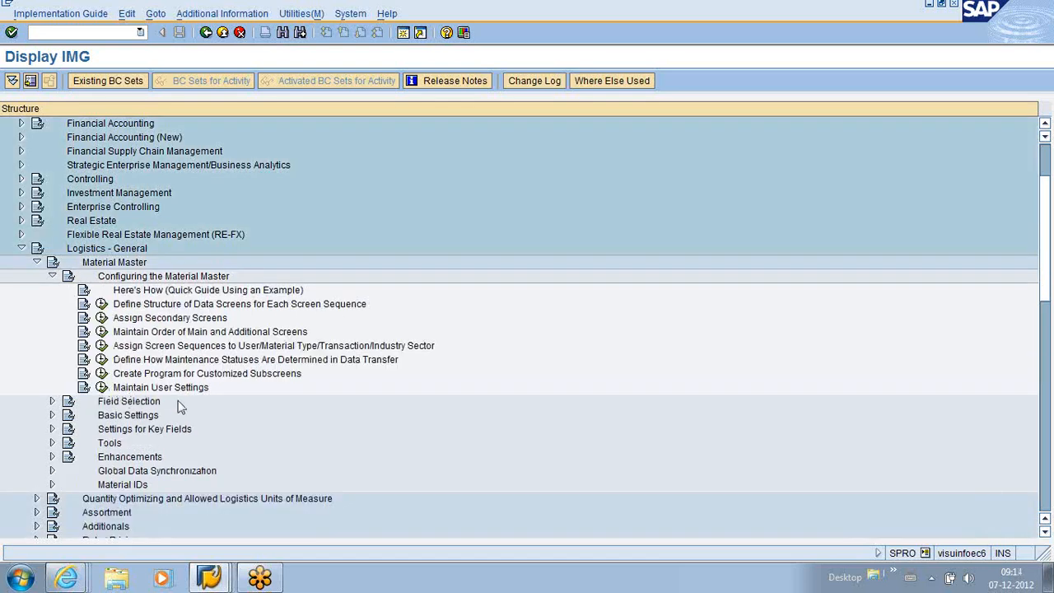
scroll(102, 329, "down", 2)
left_click(101, 318)
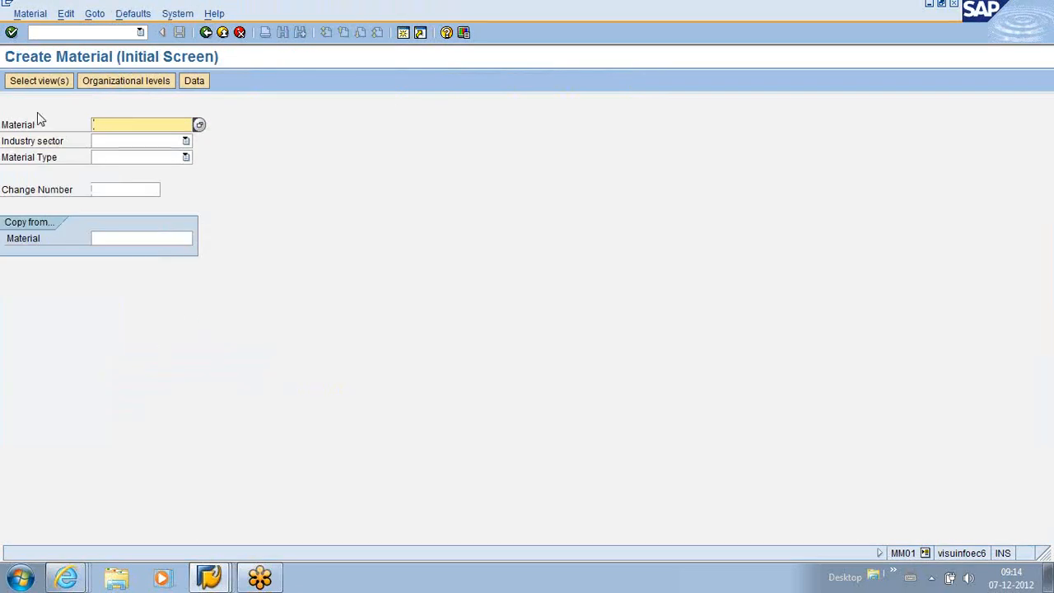
- Set the Create Material session's status display to User and return to the industry sector view
left_click(924, 552)
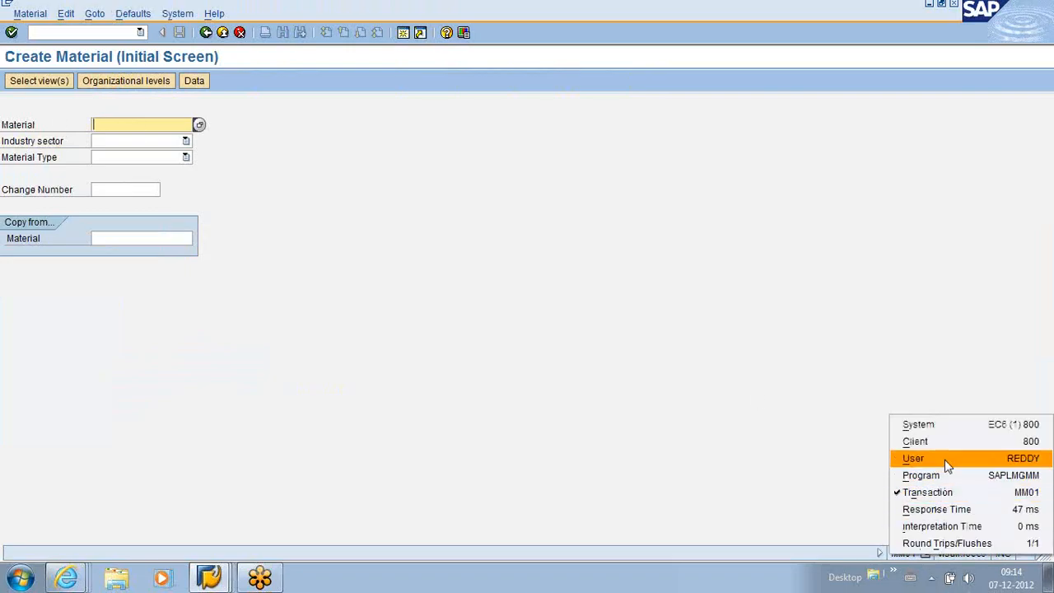
left_click(943, 457)
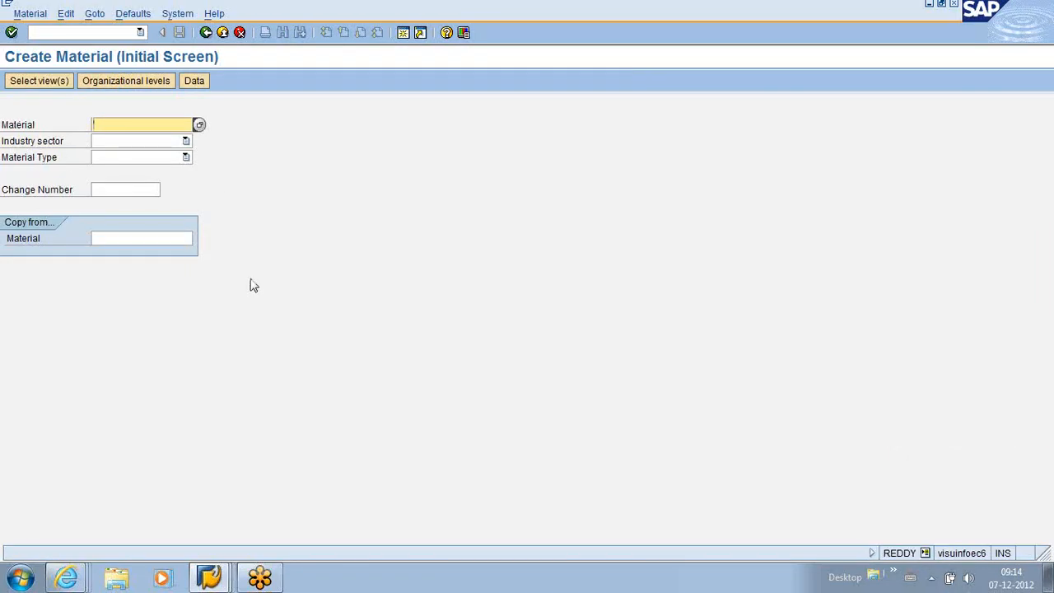
key("alt+Tab")
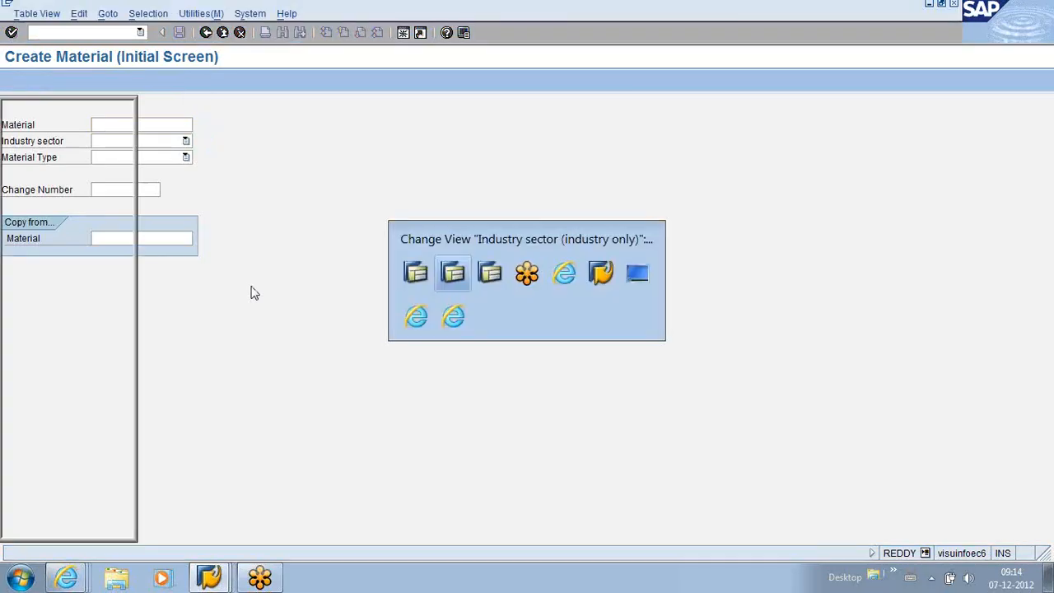
- Look through the user entries of the Industry sector (industry only) overview for the logged-on user
scroll(236, 341, "down", 8)
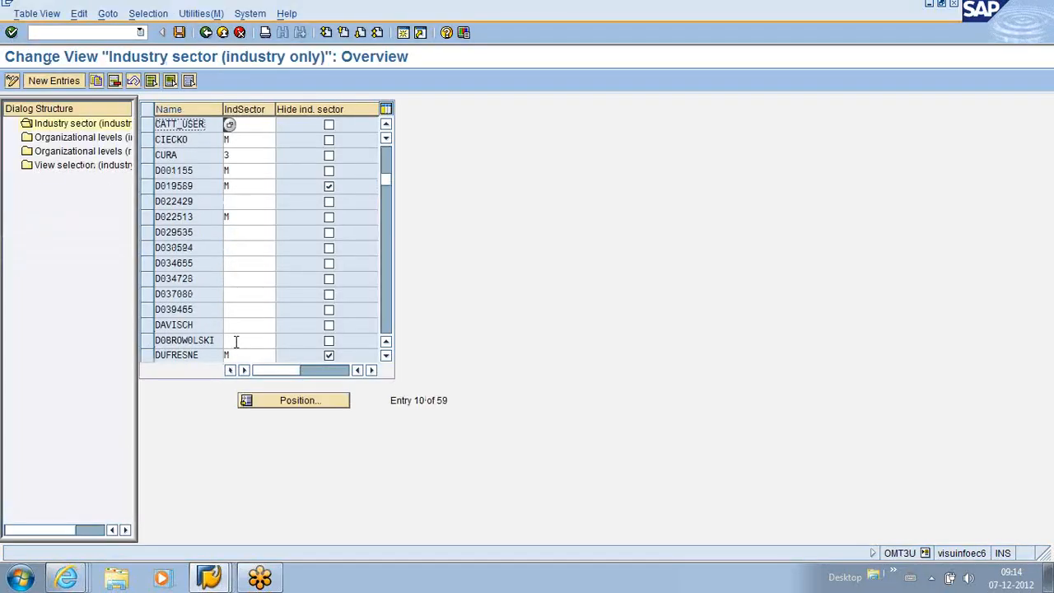
scroll(235, 341, "down", 6)
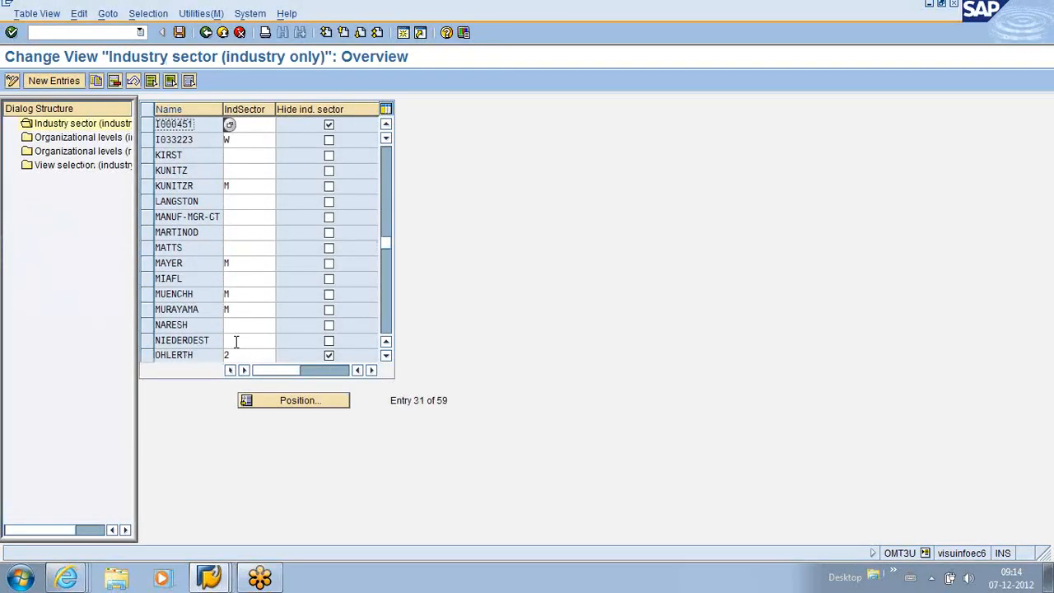
scroll(236, 342, "down", 4)
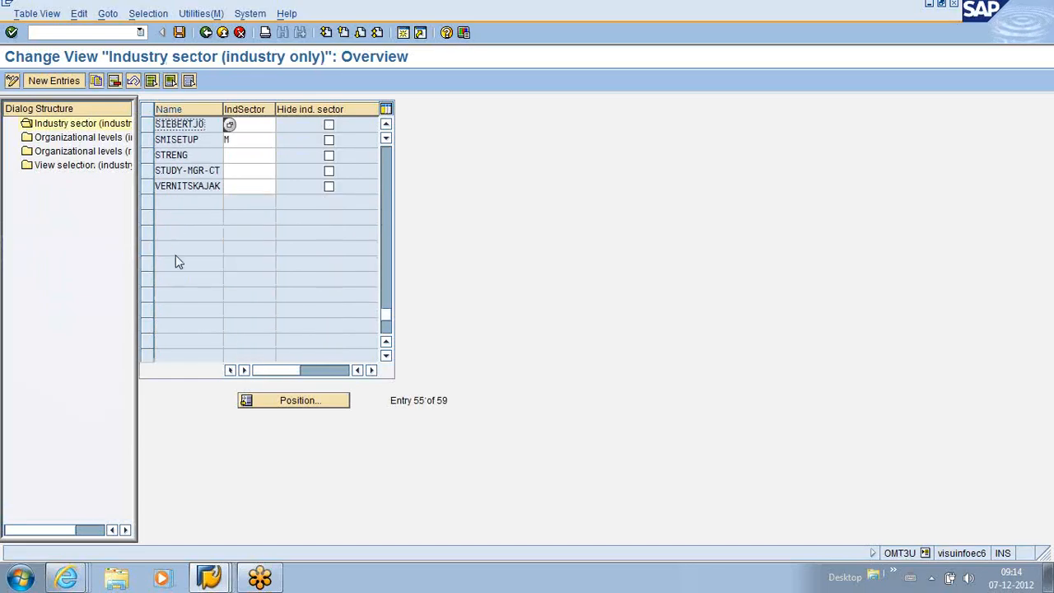
scroll(180, 237, "up", 1)
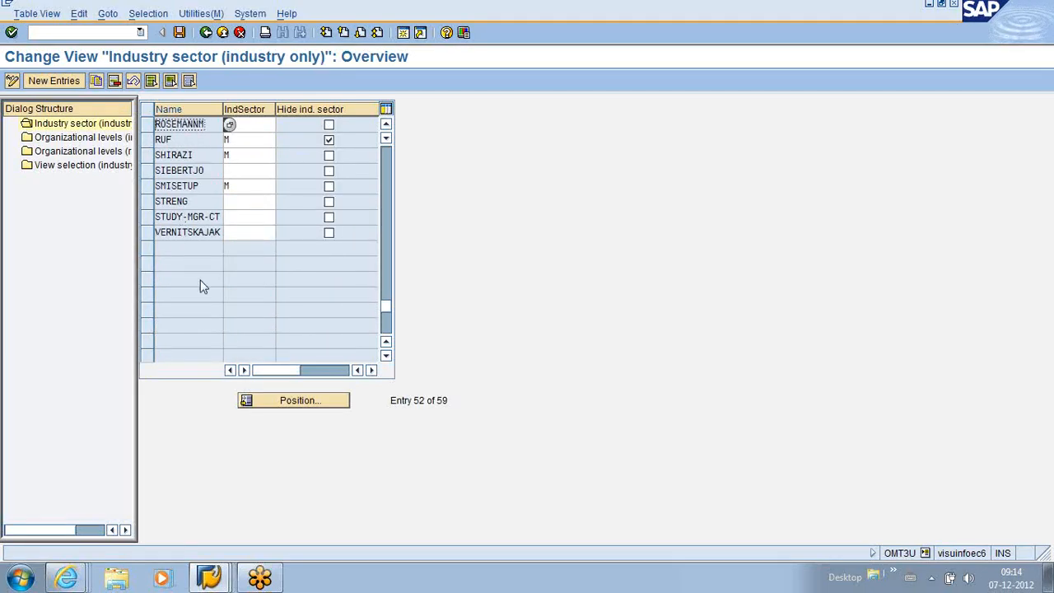
key("alt+Tab")
scroll(203, 272, "up", 2)
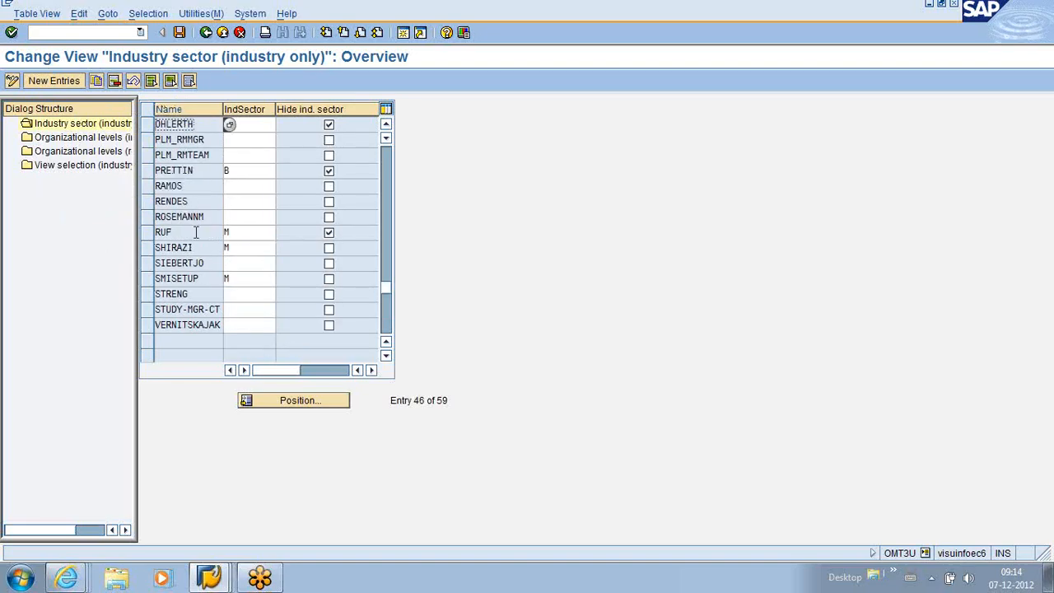
- Copy an existing user's industry sector entry to the logged-on user name with sector M and save it
left_click(151, 205)
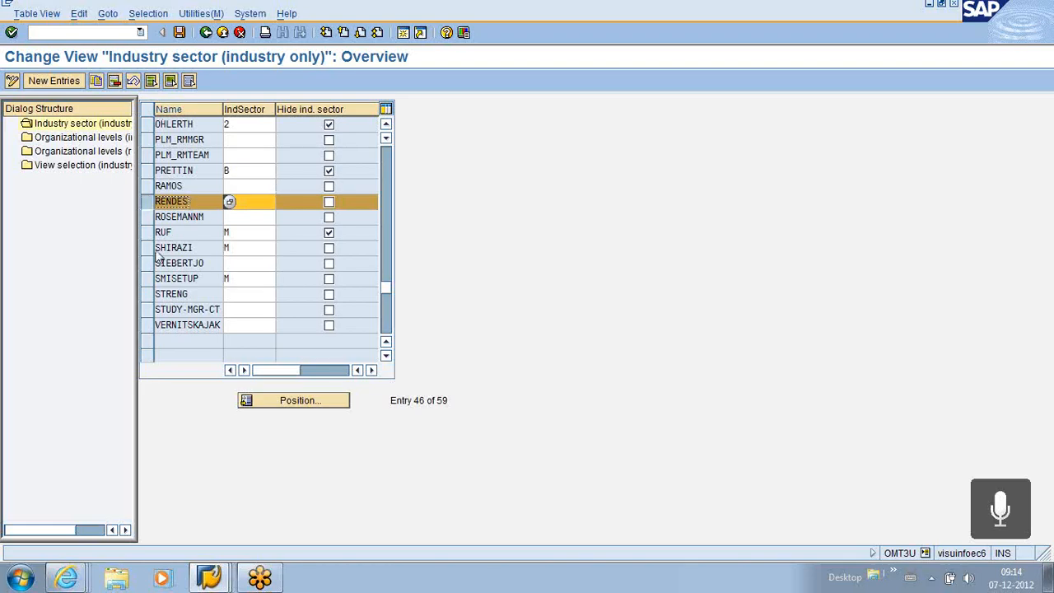
left_click(149, 250)
left_click(146, 202)
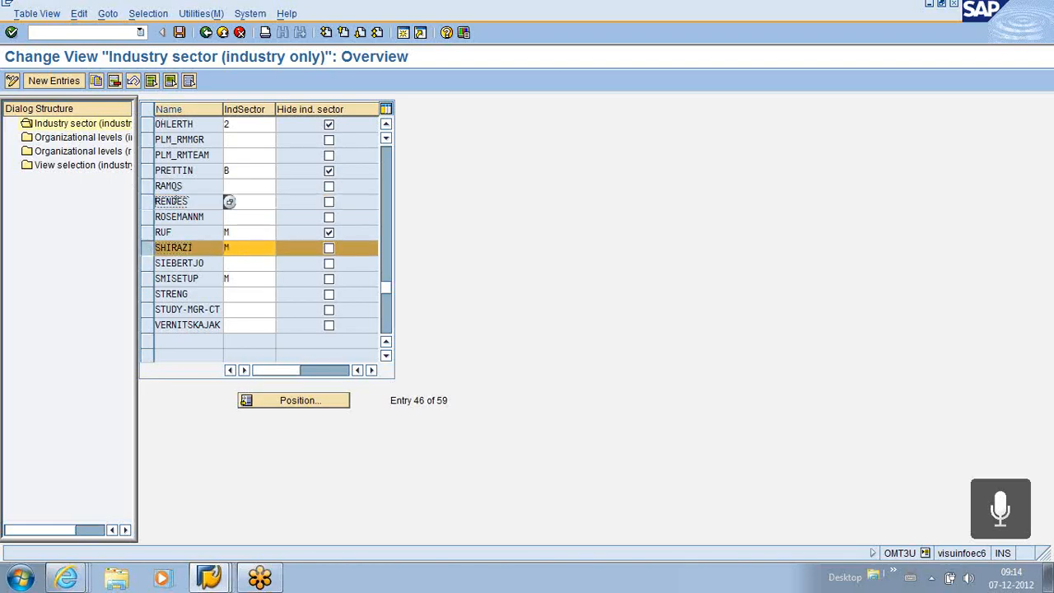
left_click(97, 81)
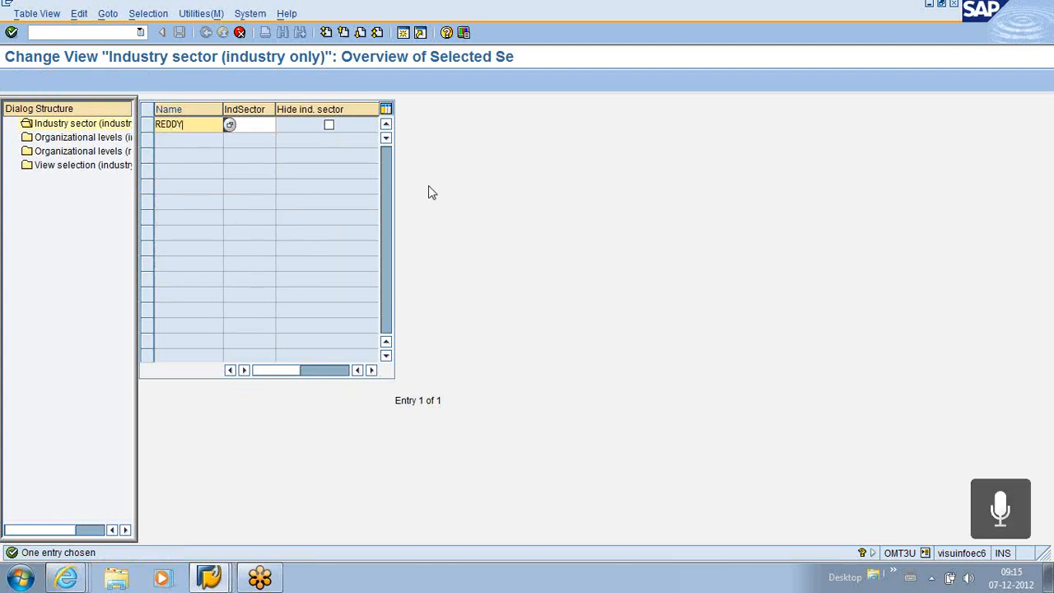
left_click(257, 129)
type("M")
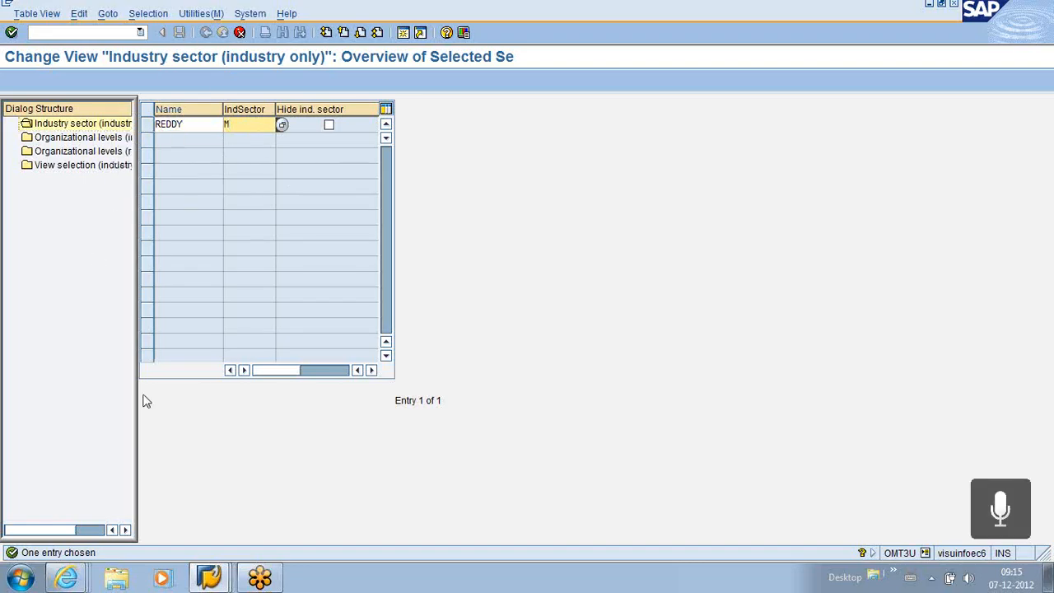
key("Return")
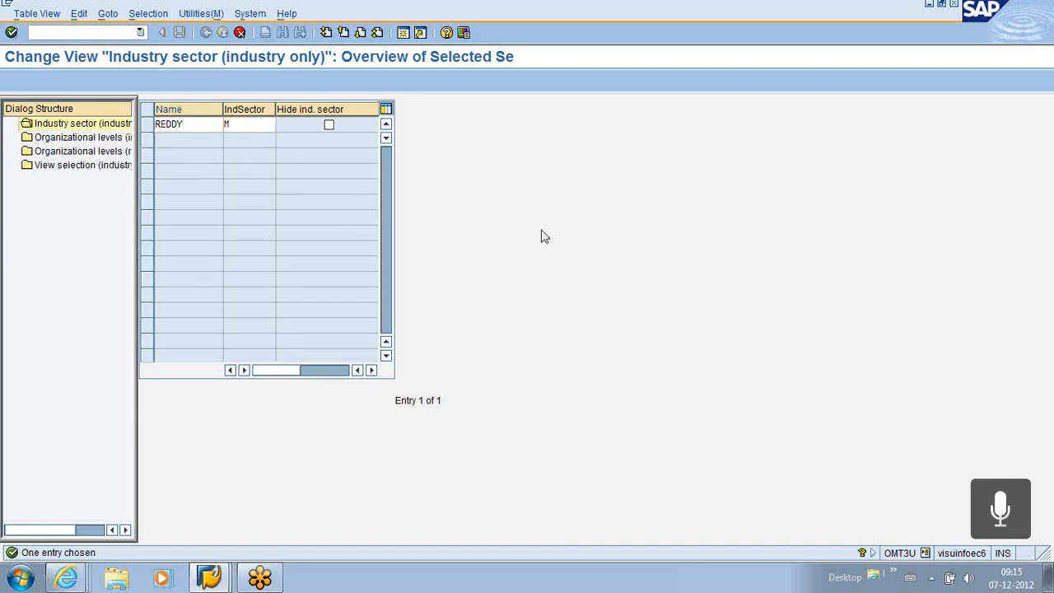
left_click(179, 32)
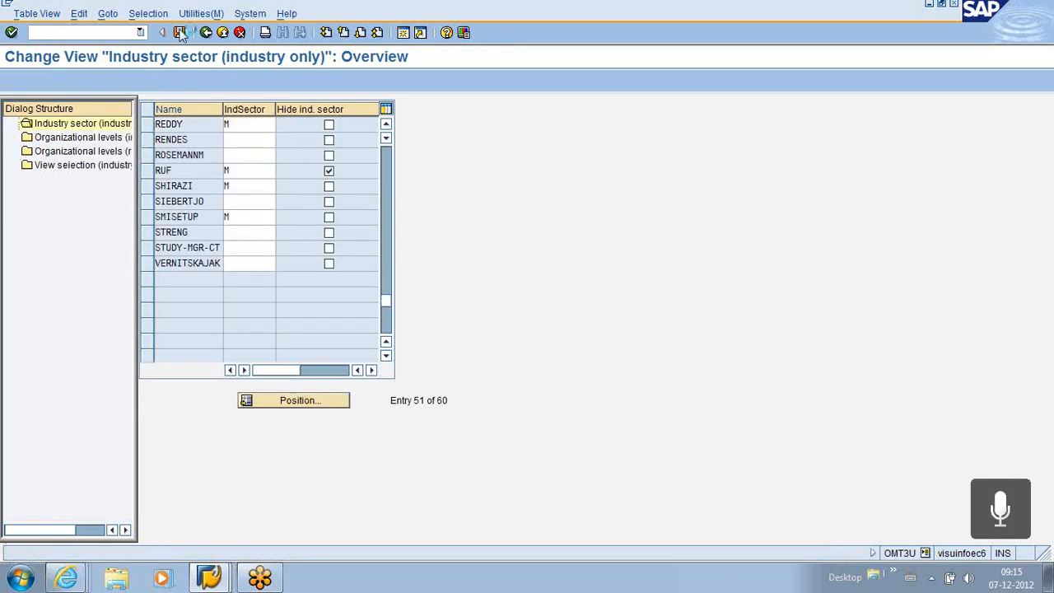
- Check the Create Material session's initial screen and system information against the new user entry
left_click(37, 237)
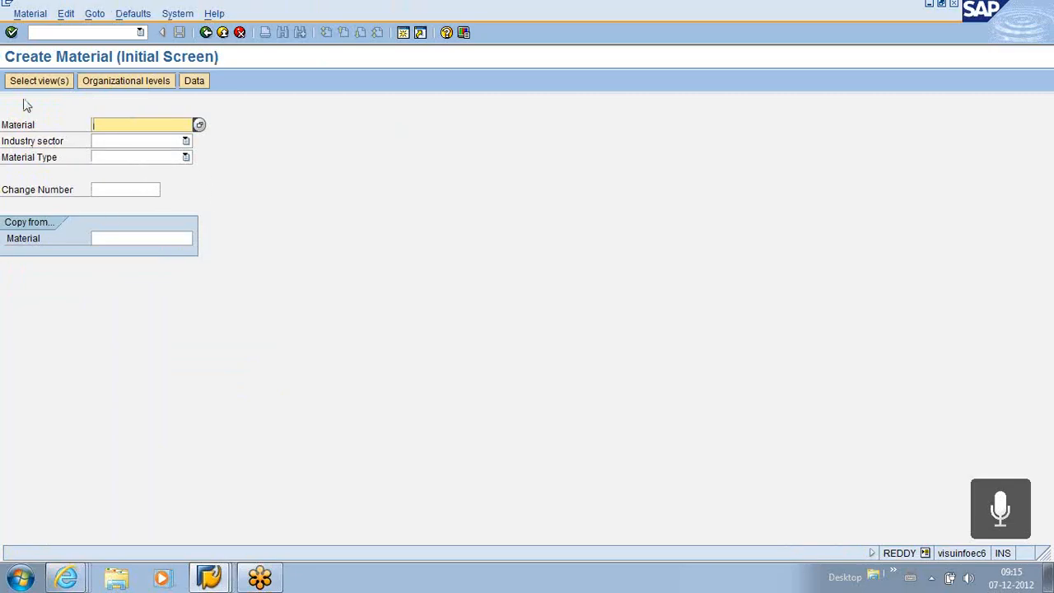
left_click(925, 554)
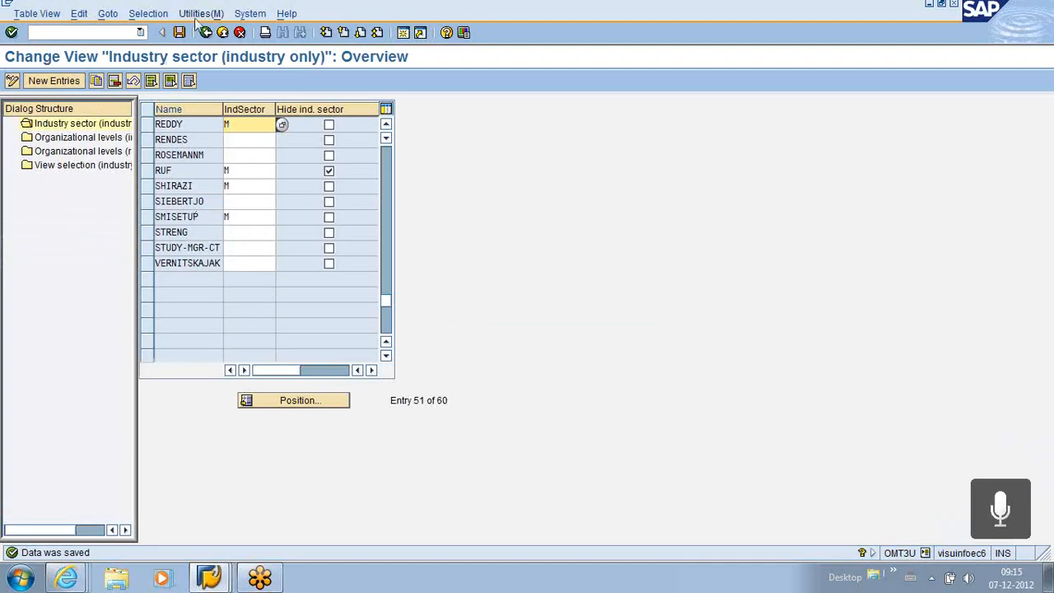
- Save the industry sector entries, leave the overview, and restart Create Material with /N MM01 to check the logged-on user's default sector
left_click(179, 32)
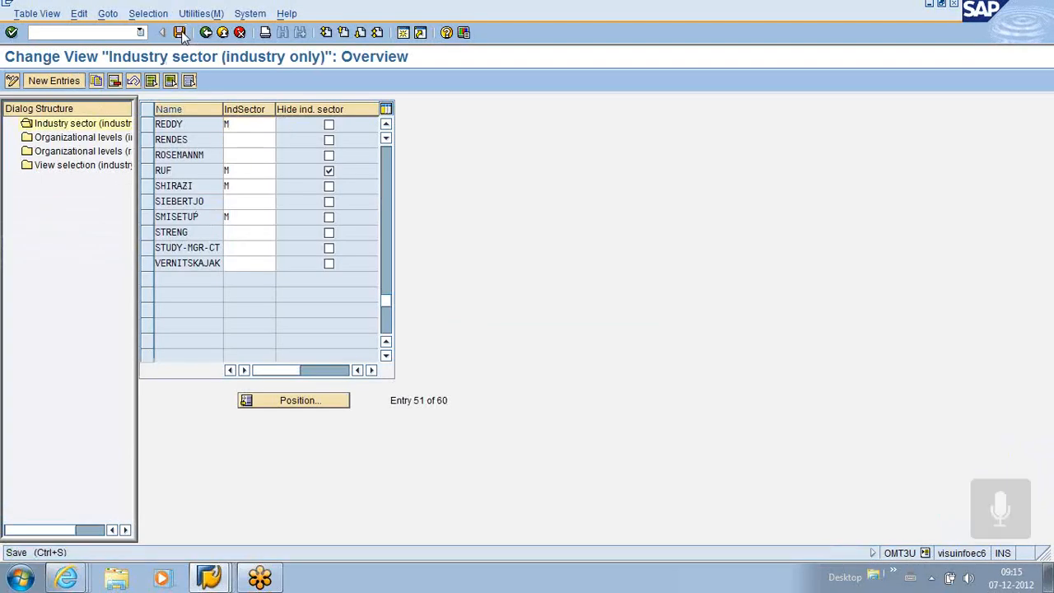
left_click(206, 33)
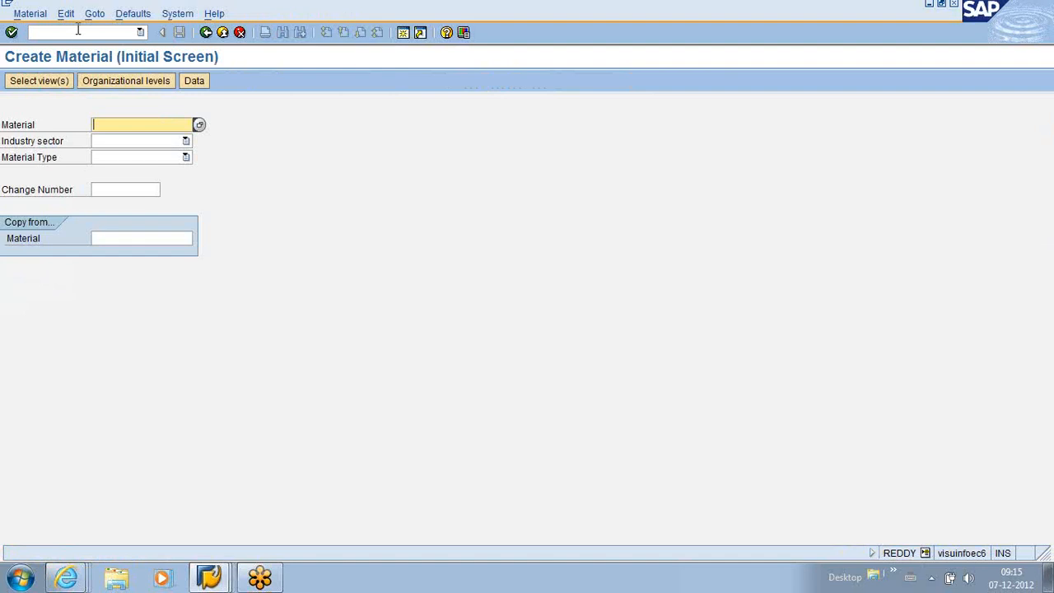
left_click(78, 33)
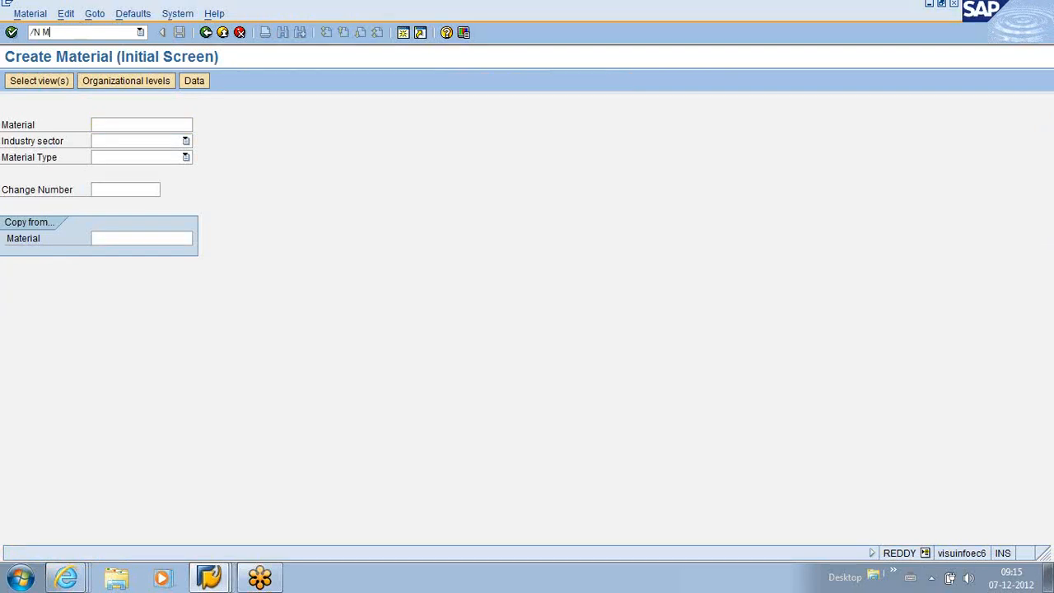
type("/N MM01")
key("Return")
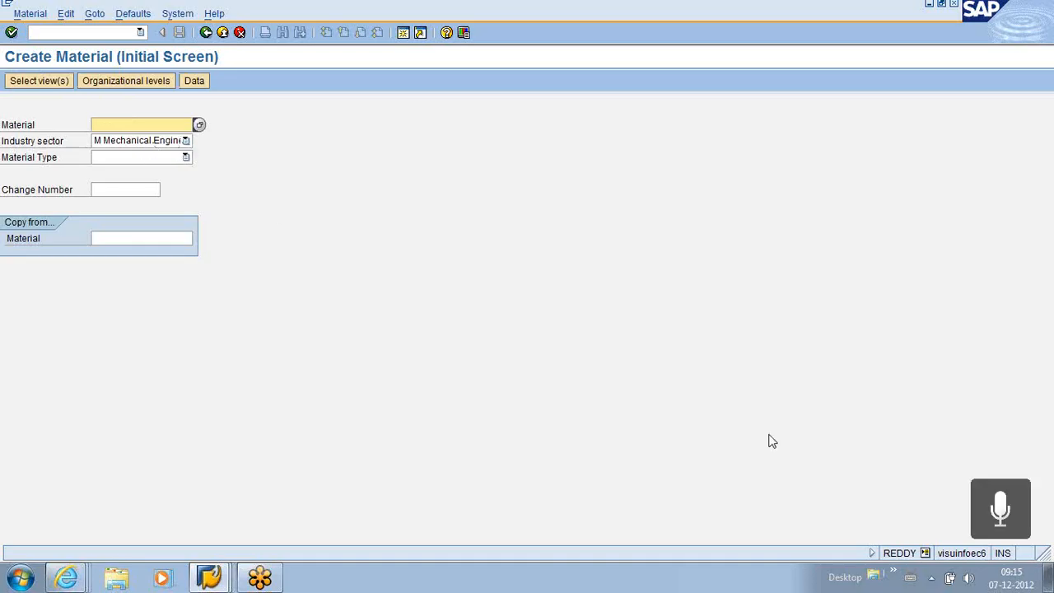
left_click(924, 553)
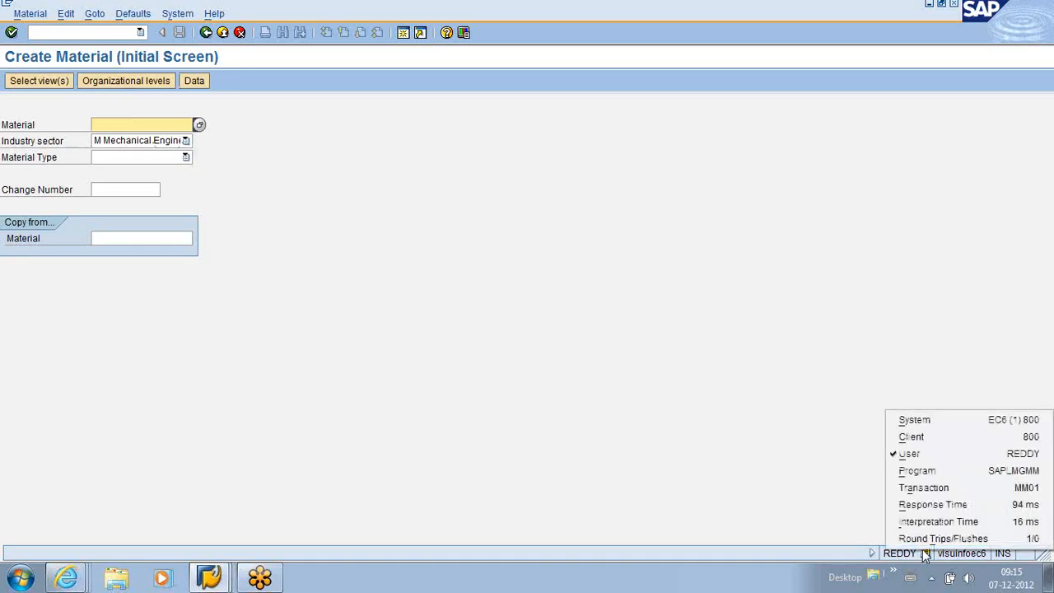
left_click(381, 309)
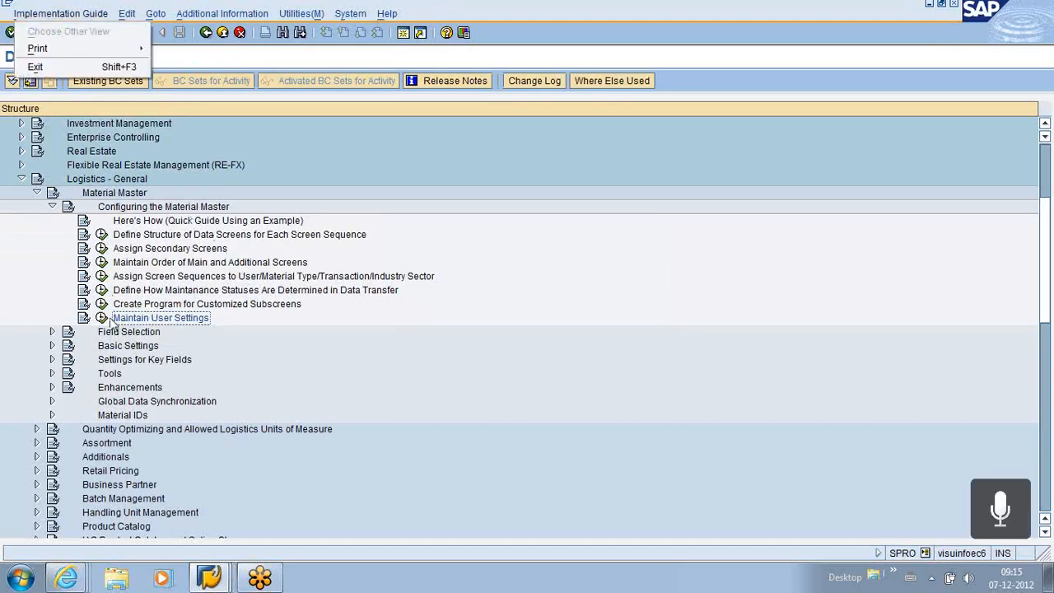
- Reopen Maintain User Settings from the IMG and position the industry sector overview on the logged-on user's entry
left_click(101, 318)
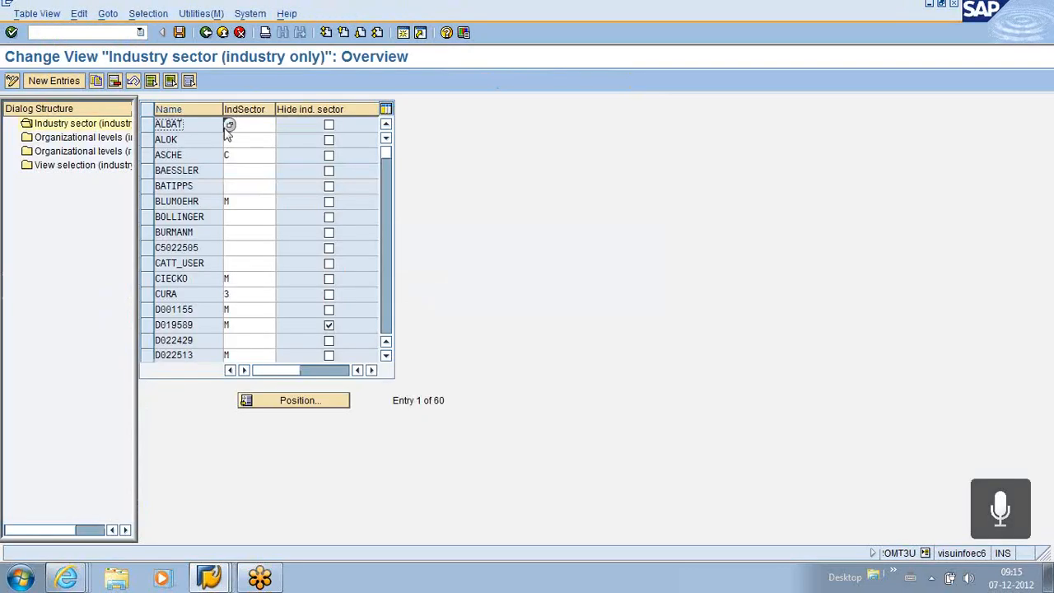
left_click(252, 126)
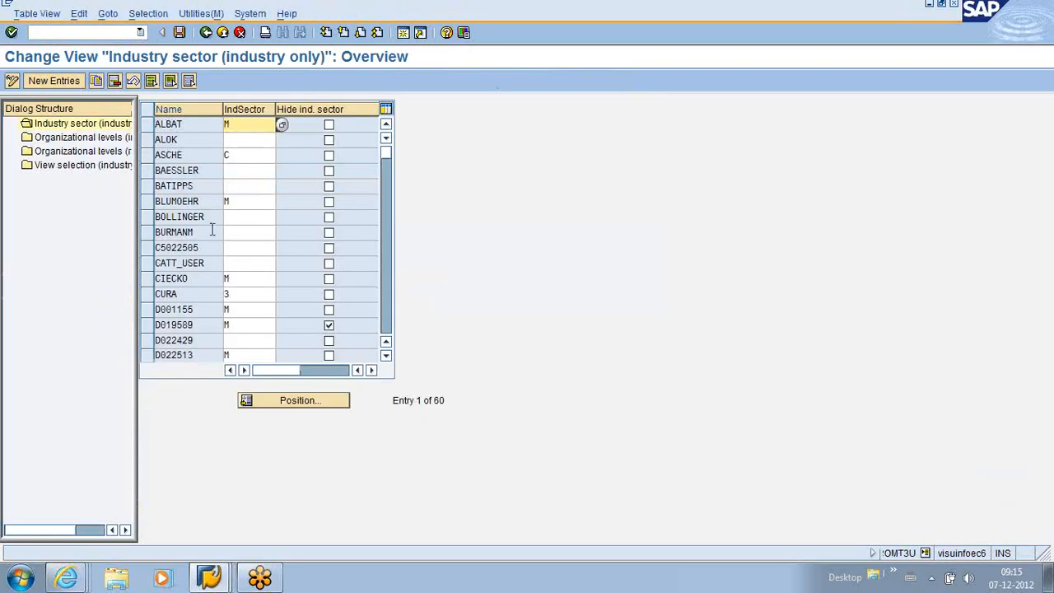
left_click(297, 400)
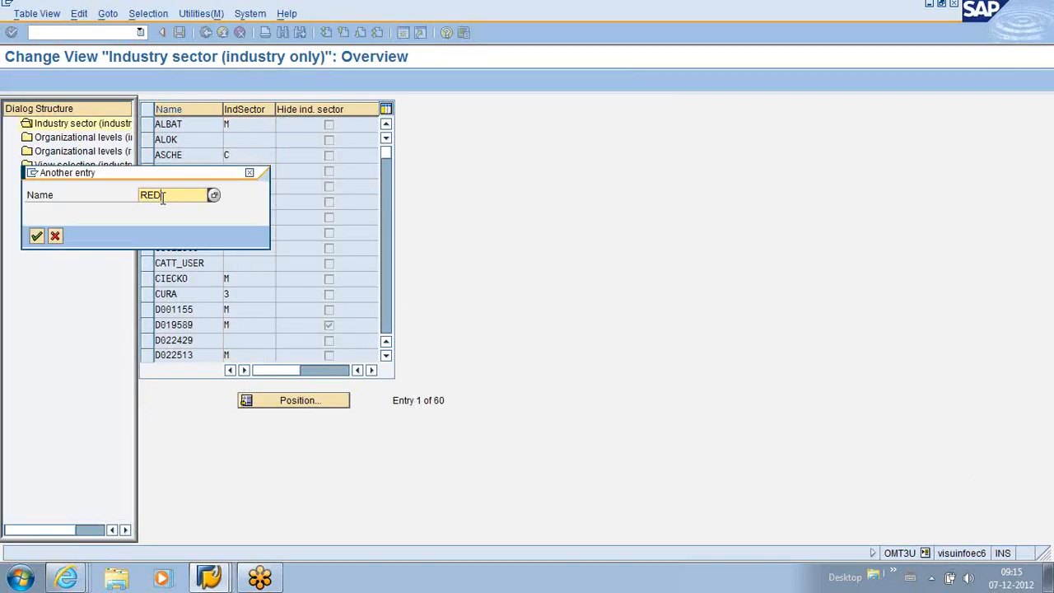
type("REDDY")
key("Return")
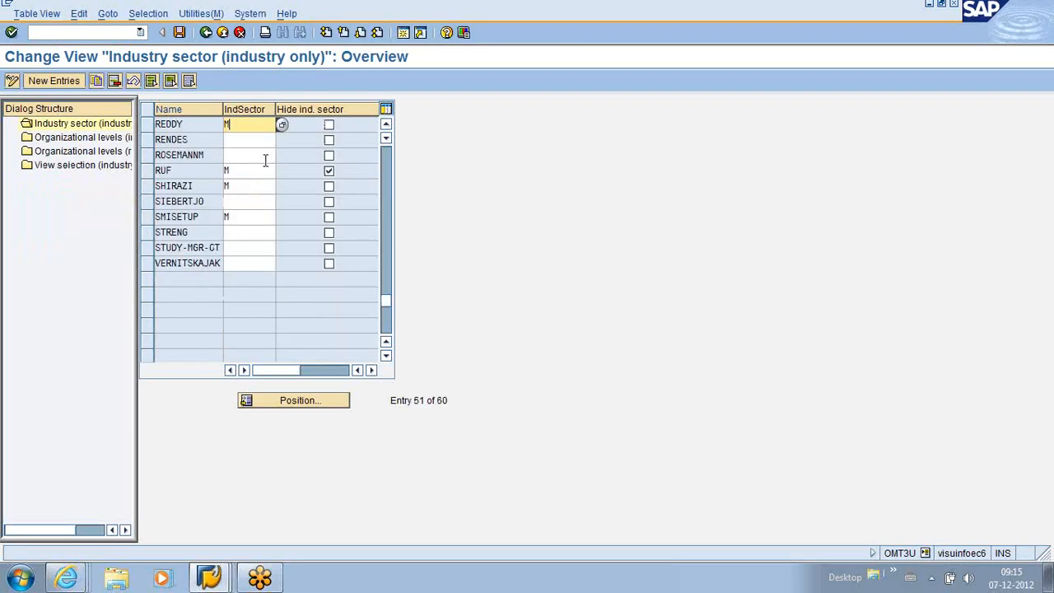
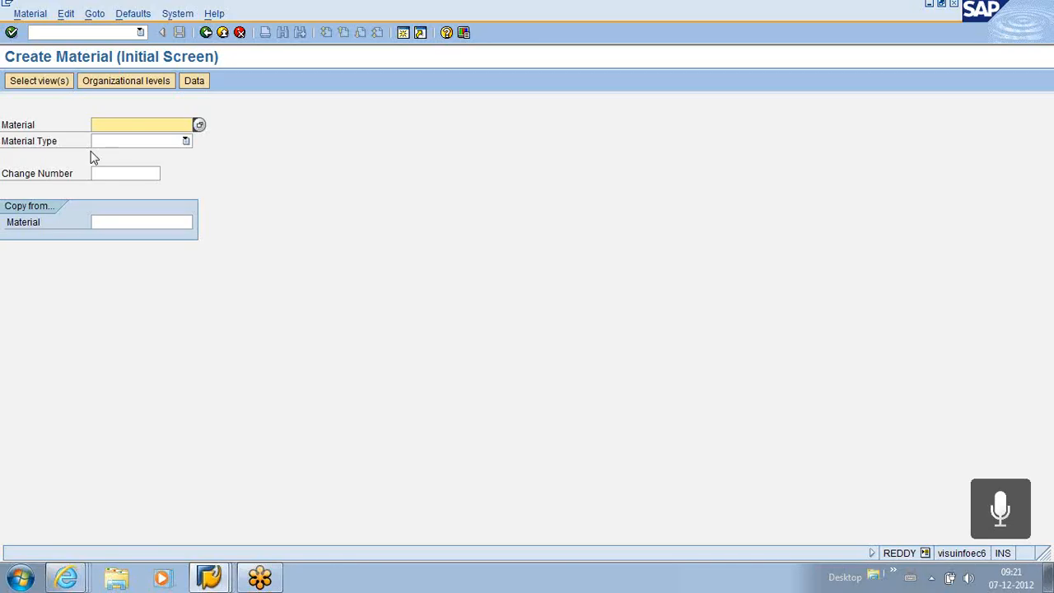
- Clear the Hide ind. sector option for the logged-on user's entry in the industry sector overview and save it
key("alt+Tab")
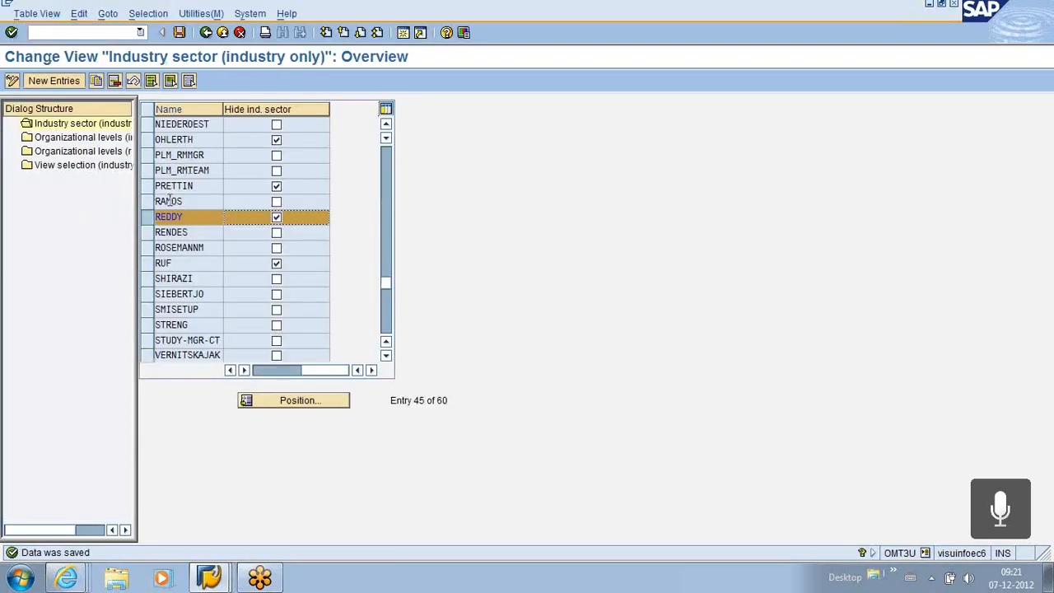
left_click(358, 370)
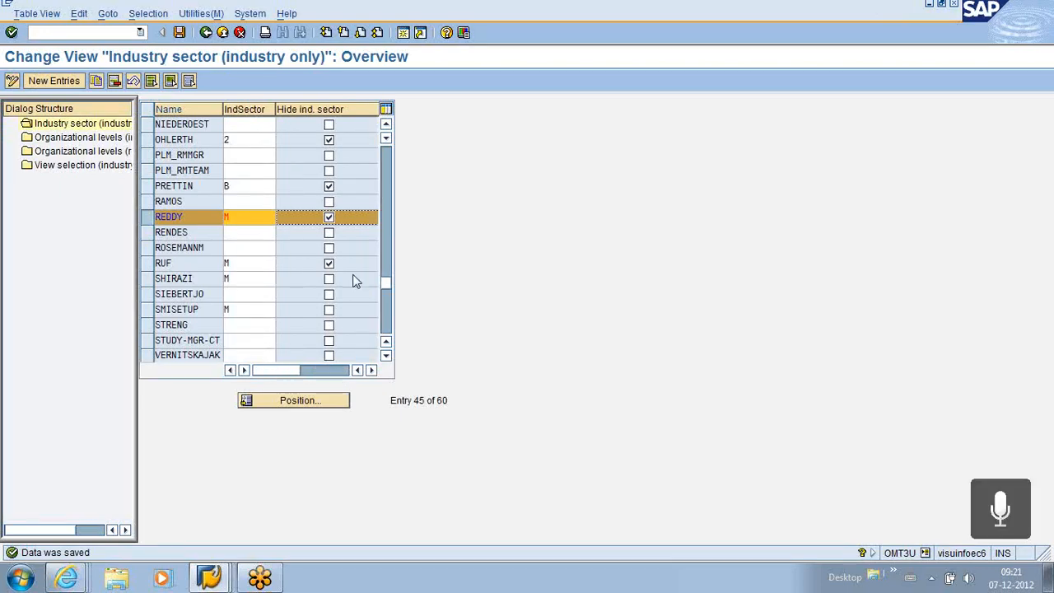
left_click(237, 218)
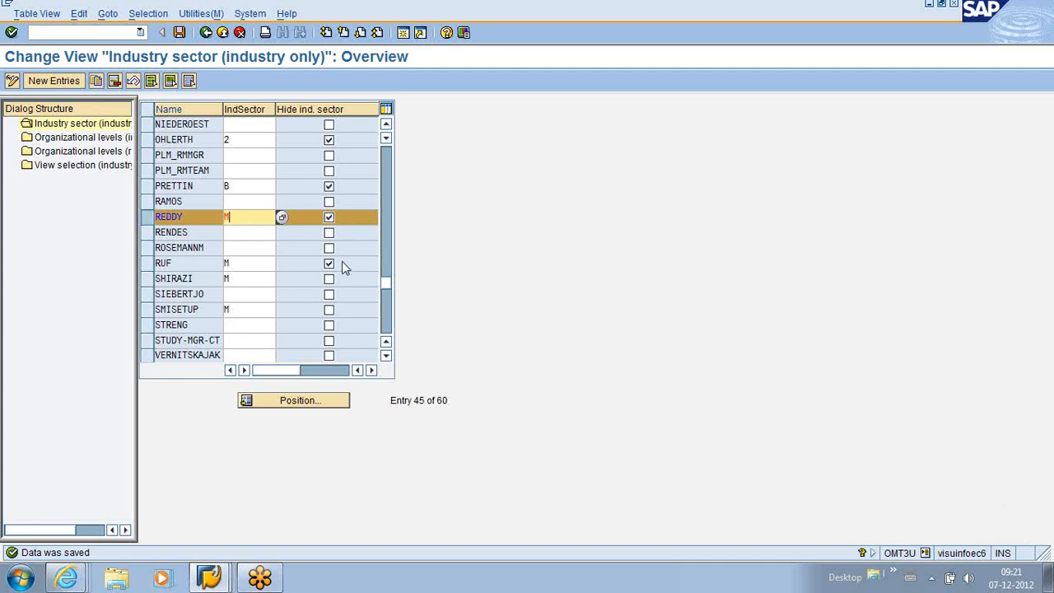
left_click(329, 216)
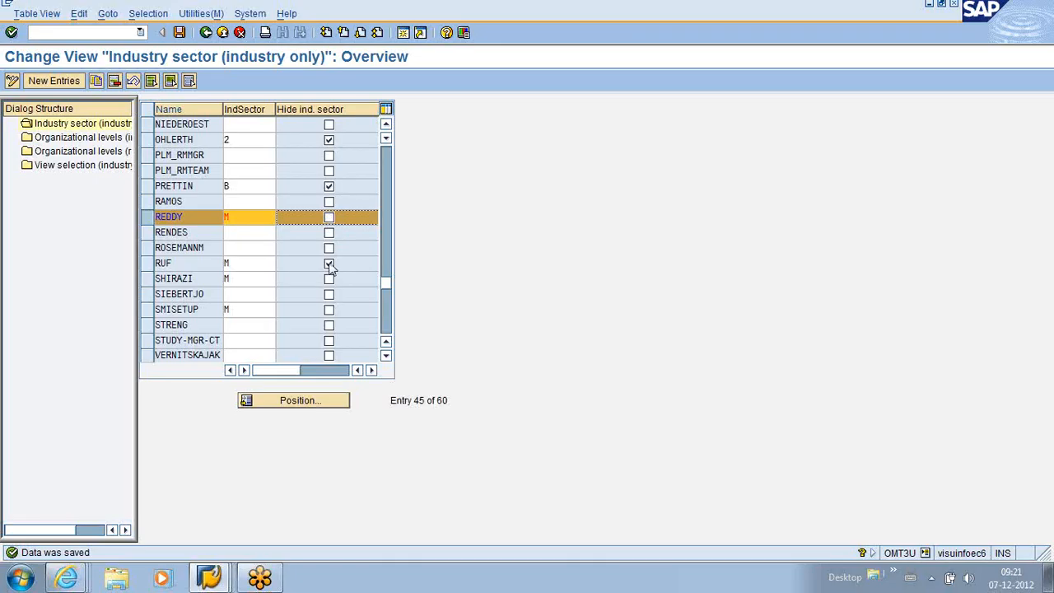
left_click(179, 32)
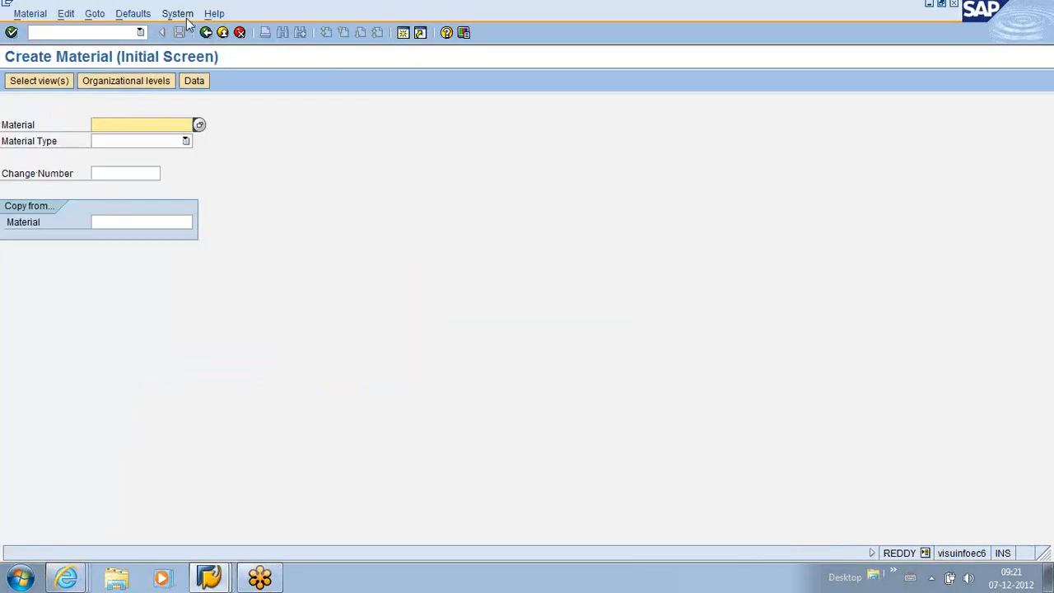
- Restart the Create Material transaction with /N MM01 to check whether its initial screen shows the Industry sector field
left_click(140, 32)
left_click(71, 51)
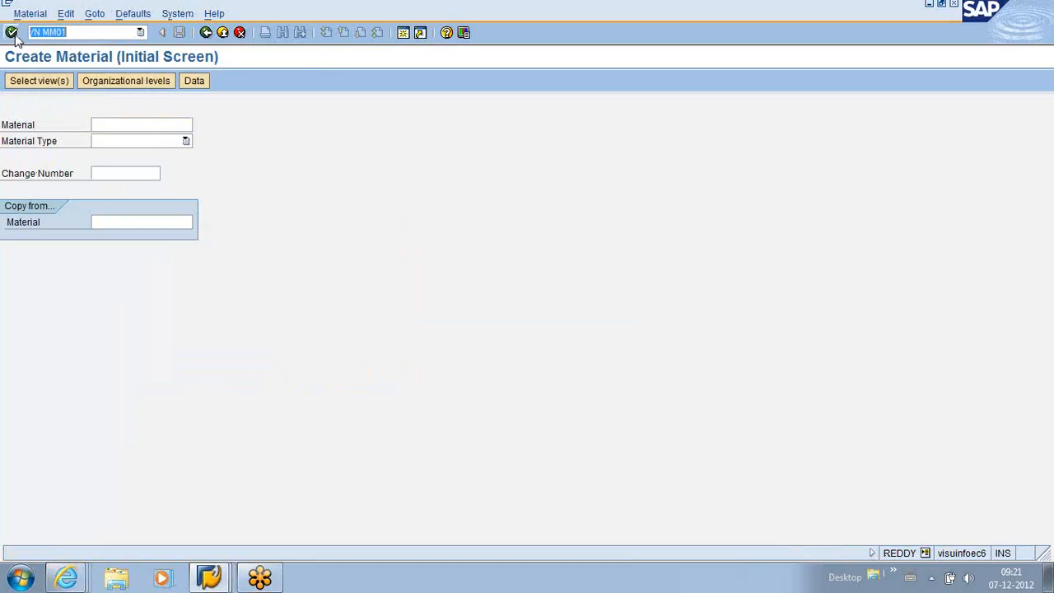
left_click(12, 32)
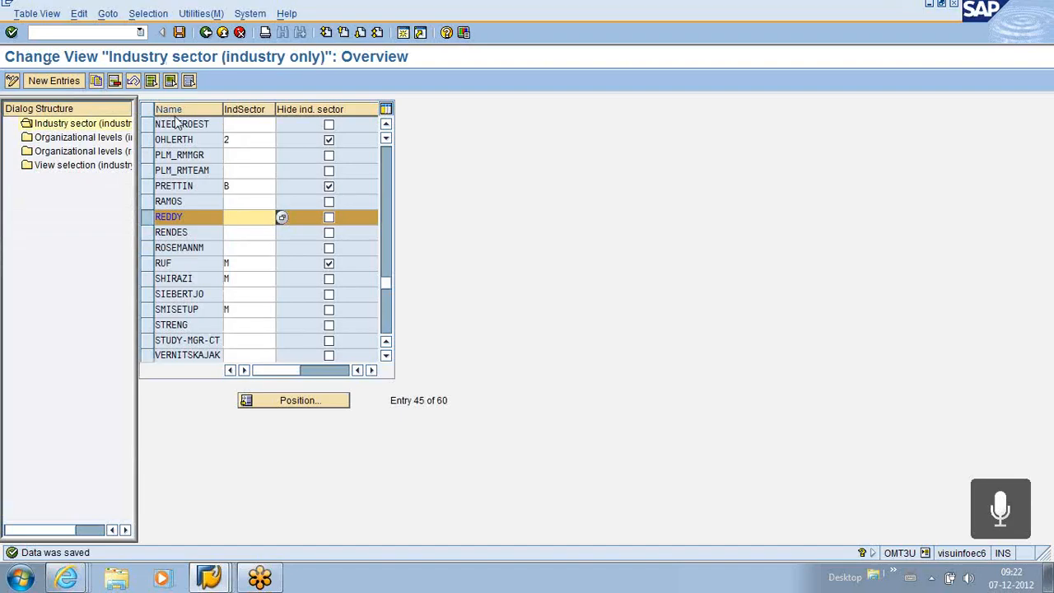
- Save the logged-on user's entry with a blank industry sector and reload Create Material with /N MM01
left_click(180, 33)
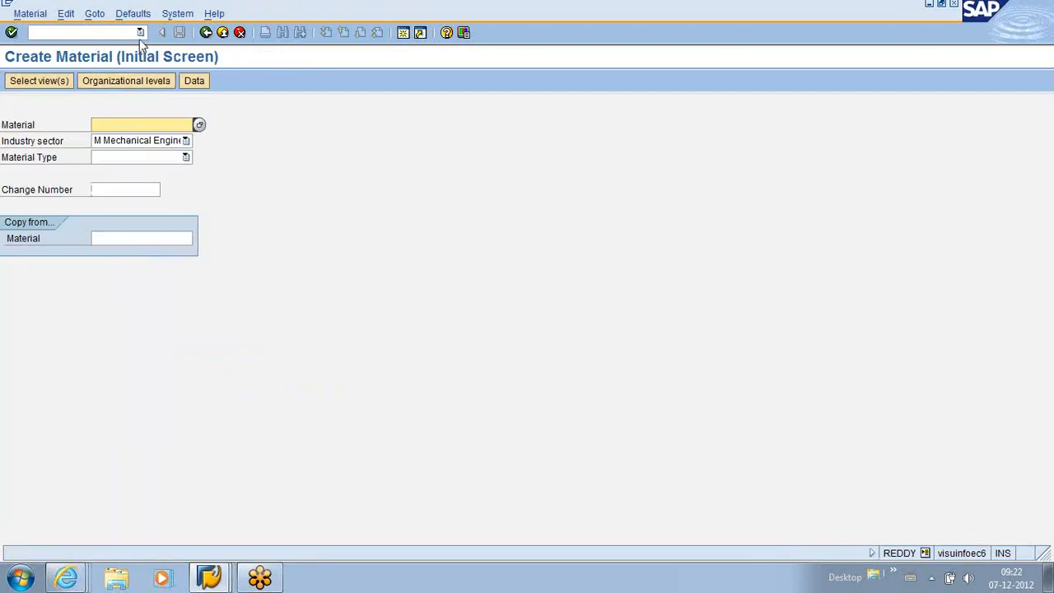
left_click(140, 32)
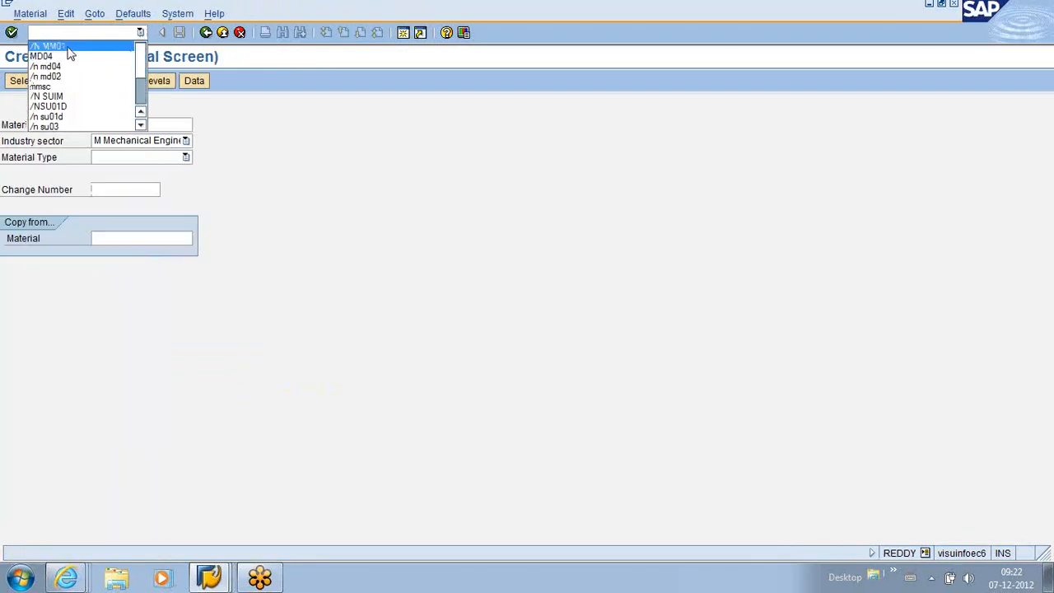
left_click(67, 52)
left_click(12, 33)
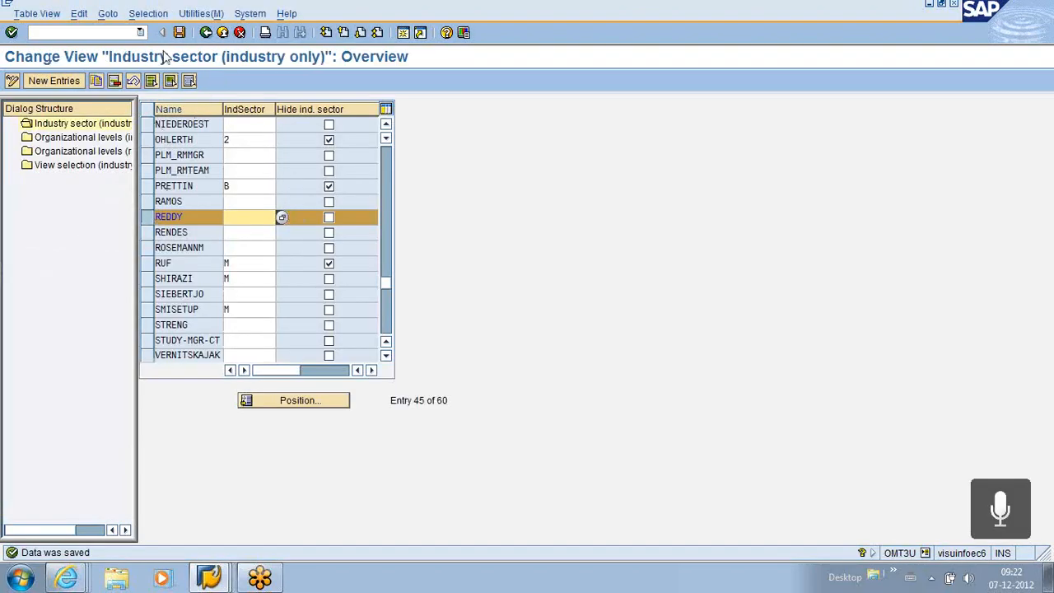
- Leave the industry sector view and Create Material for SAP Easy Access, and turn off Display technical names in its settings
left_click(206, 32)
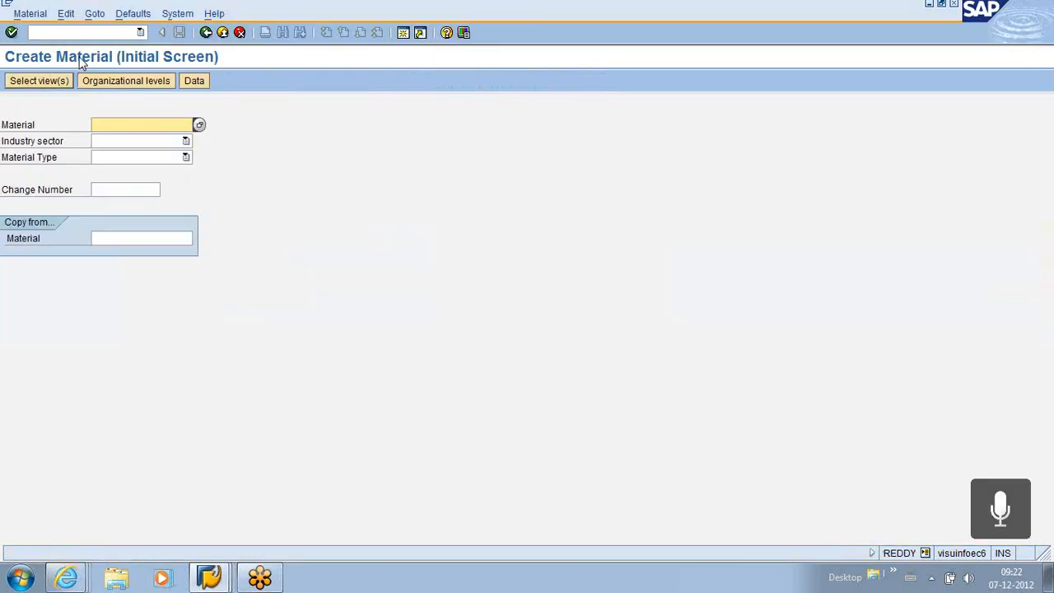
left_click(205, 33)
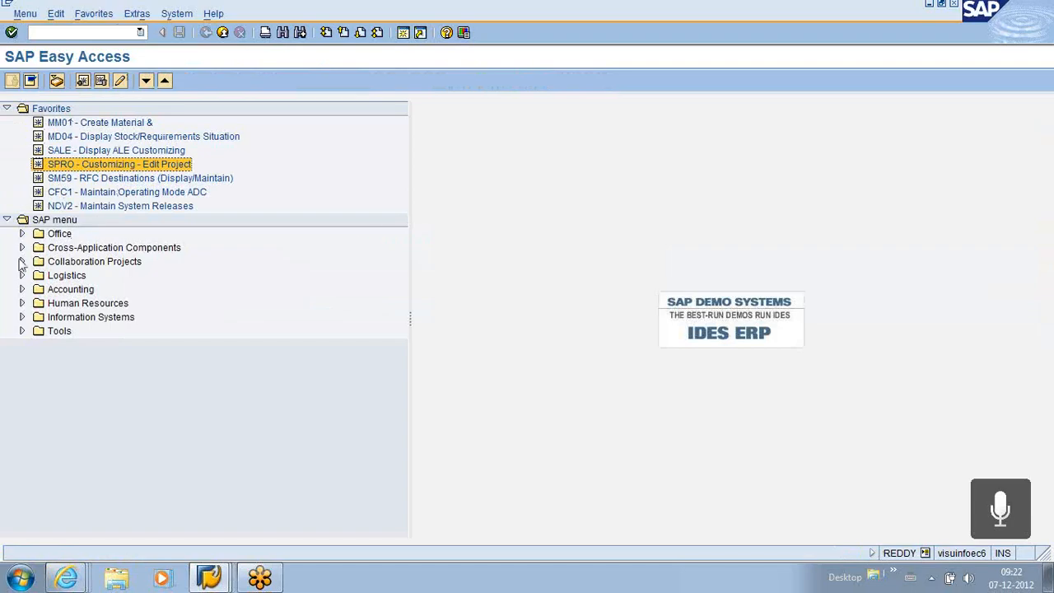
left_click(96, 16)
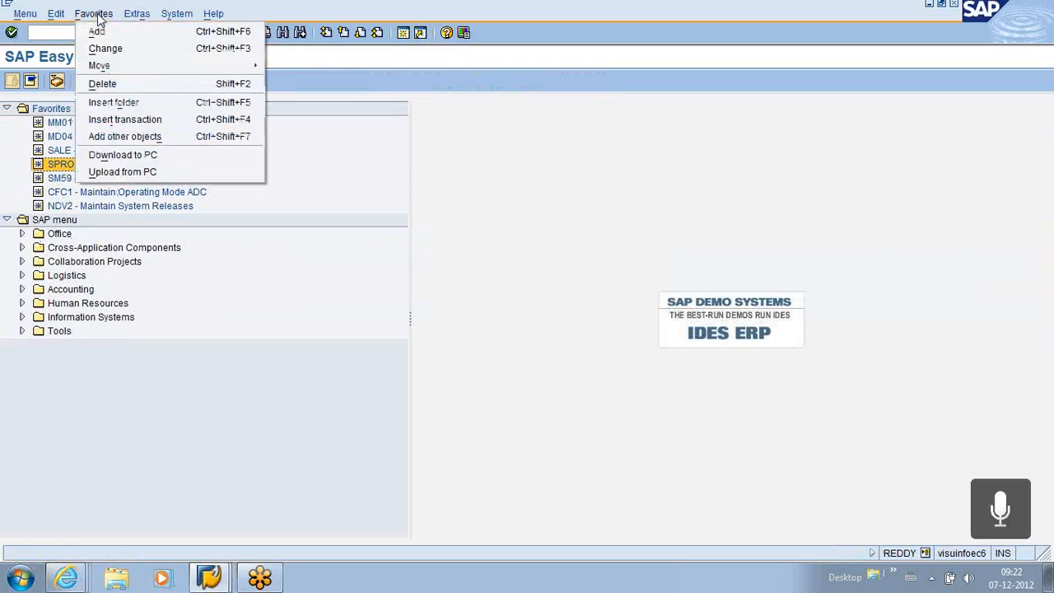
left_click(96, 15)
left_click(136, 15)
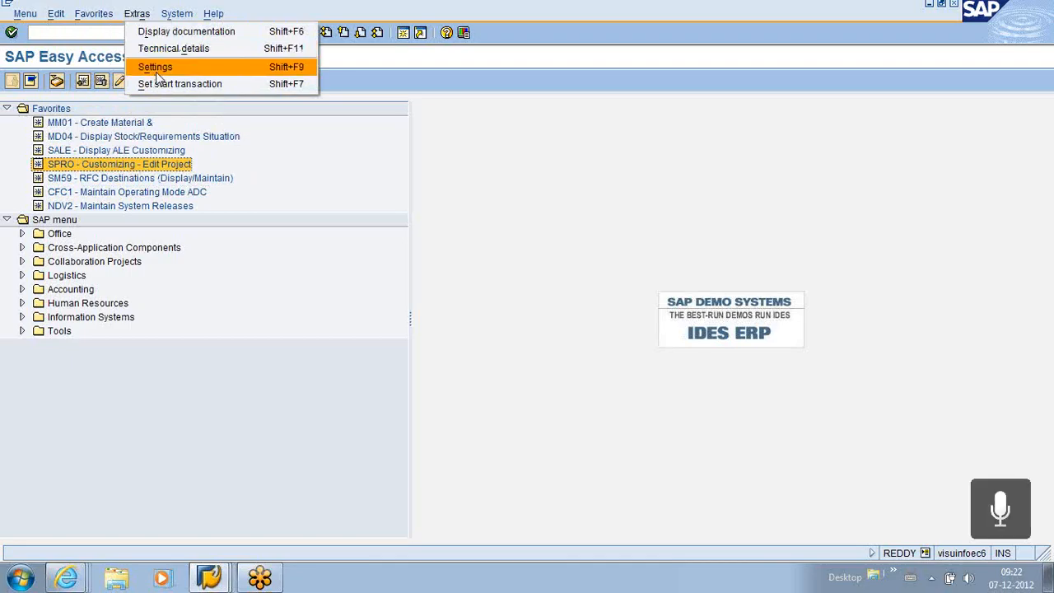
left_click(156, 66)
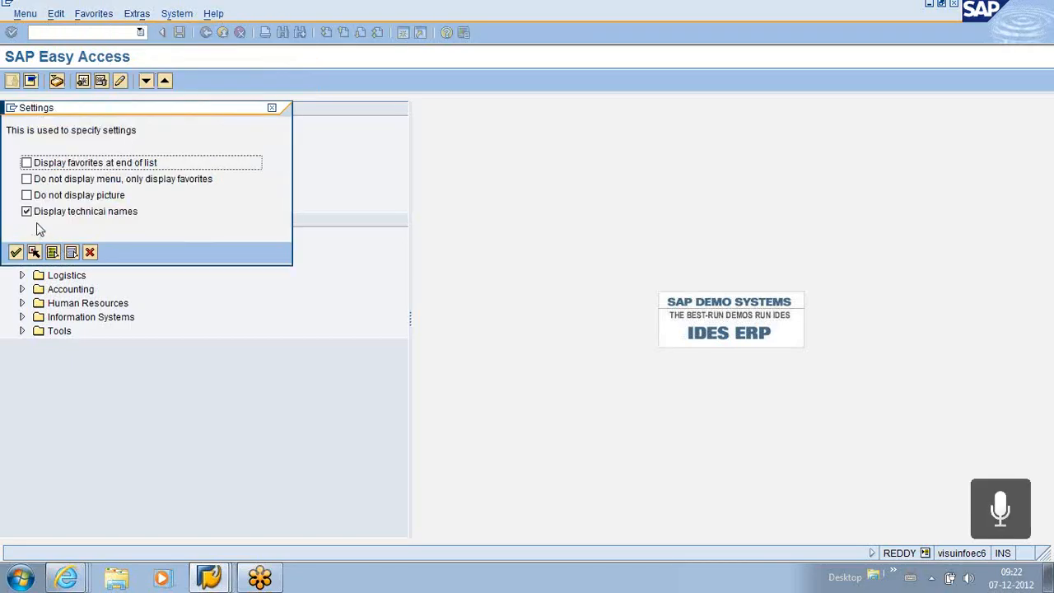
left_click_drag(139, 106, 444, 112)
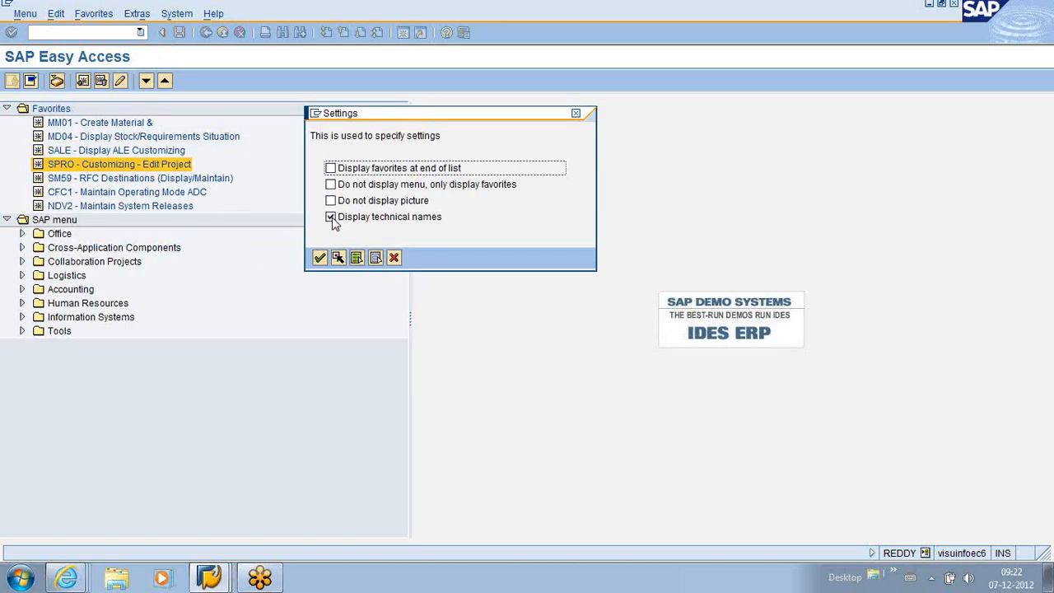
left_click(331, 218)
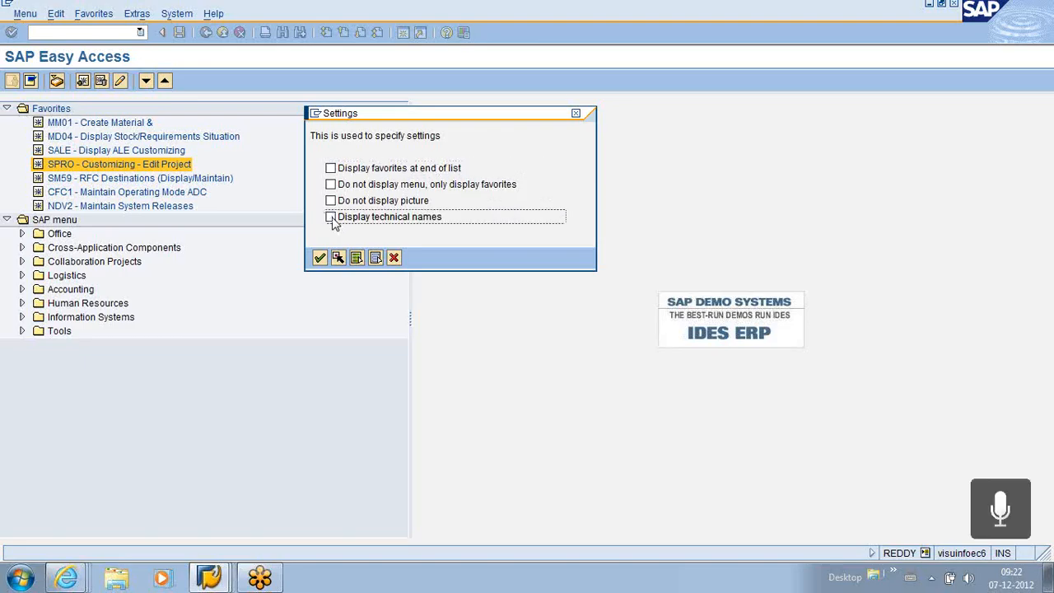
left_click(319, 257)
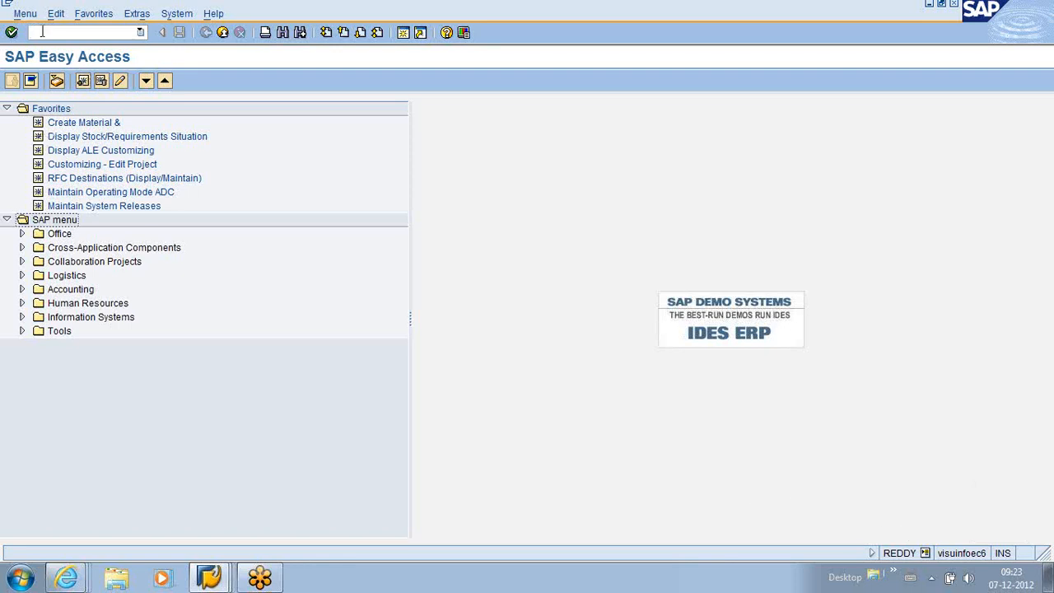
- Browse the SAP menu through Logistics, Materials Management, Purchasing and Master Data to view the Info Record entries without technical names
left_click(22, 275)
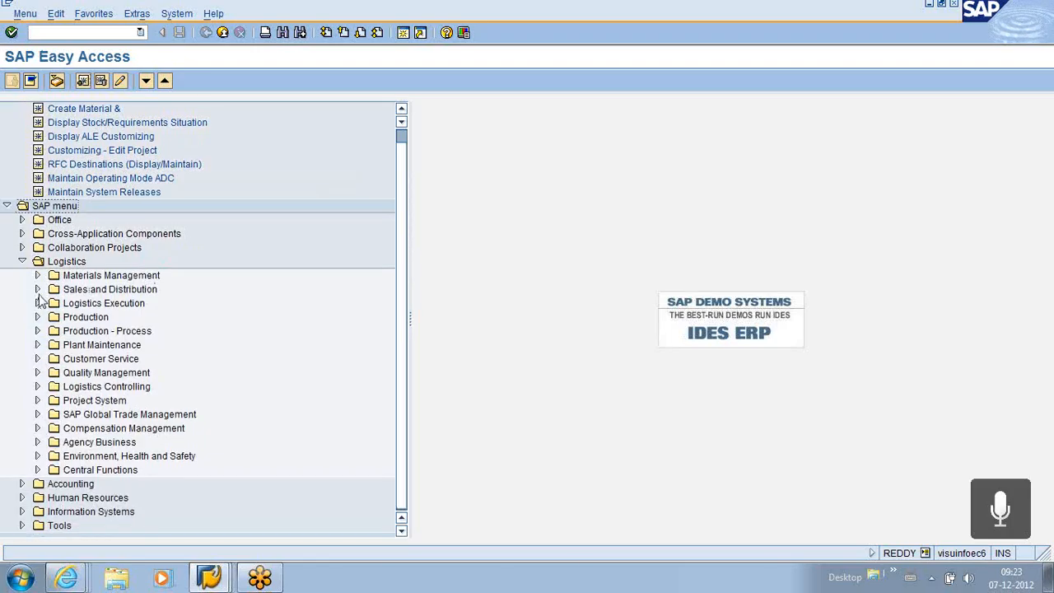
left_click(37, 317)
scroll(191, 311, "down", 1)
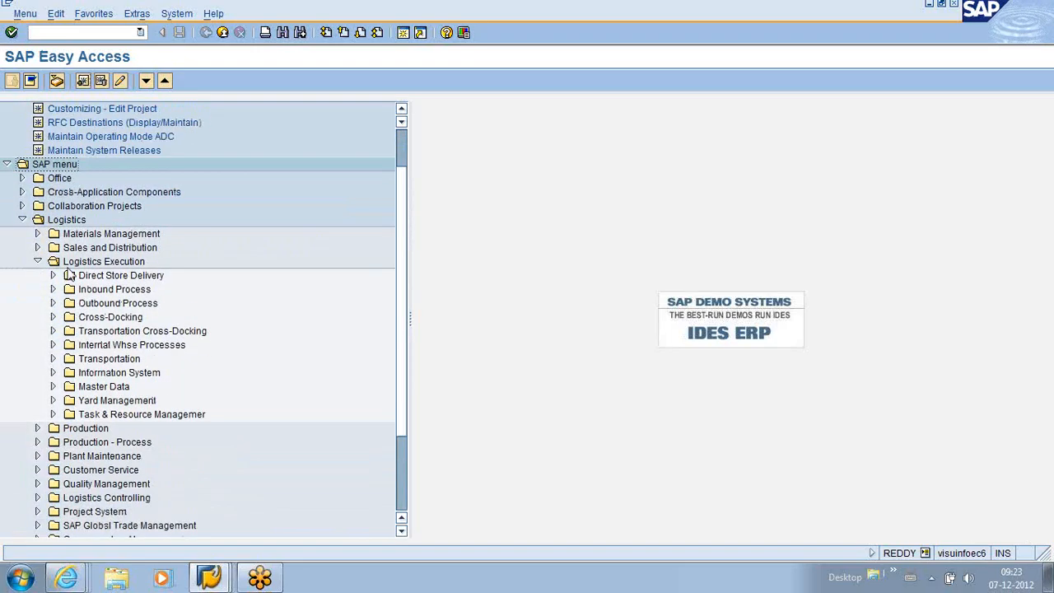
left_click(37, 261)
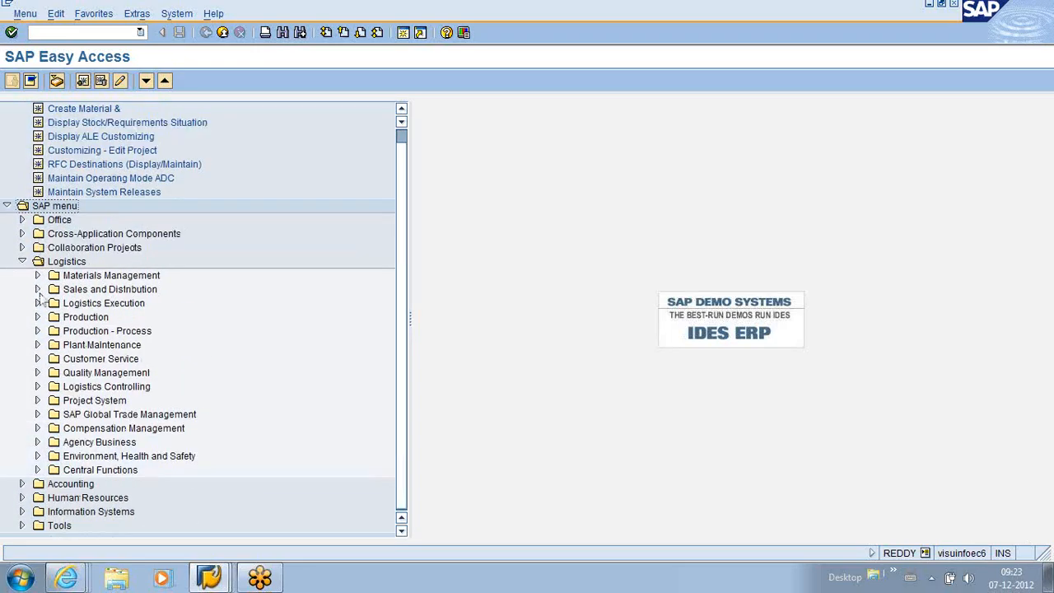
left_click(37, 275)
scroll(99, 247, "down", 1)
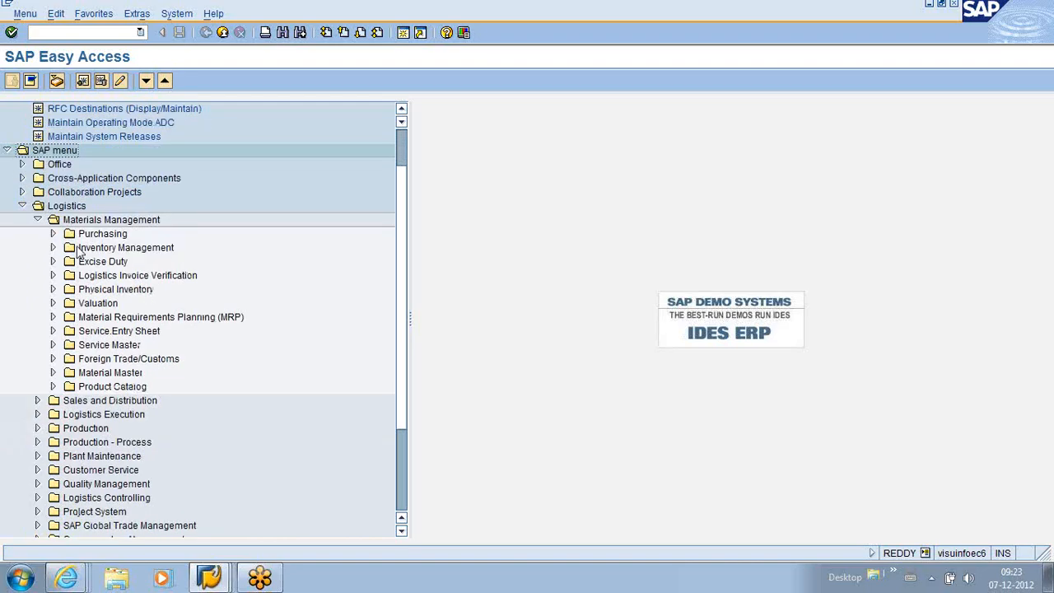
left_click(53, 234)
scroll(164, 247, "down", 2)
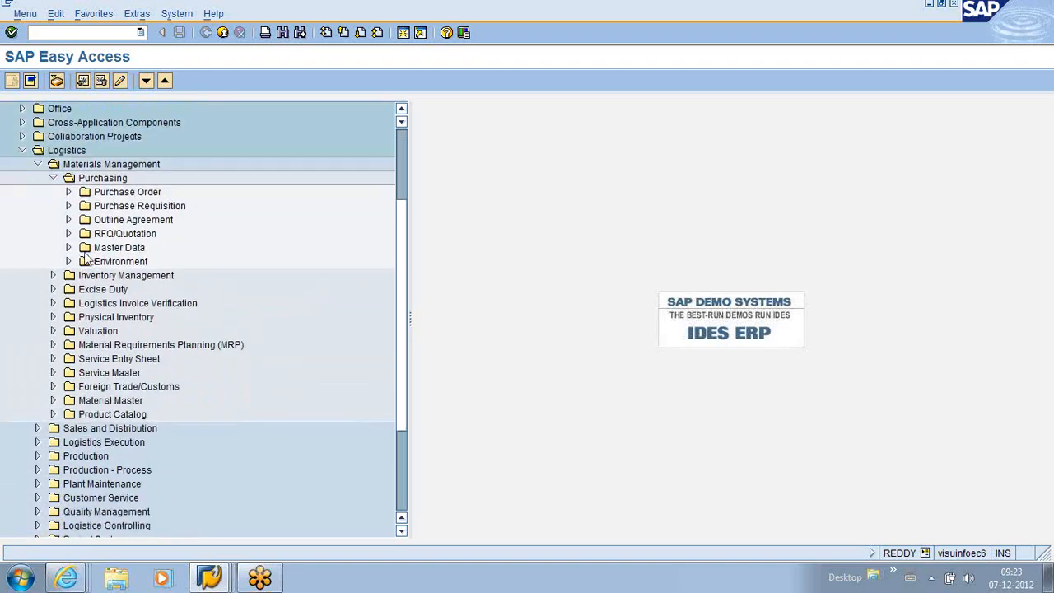
left_click(69, 248)
scroll(82, 264, "down", 2)
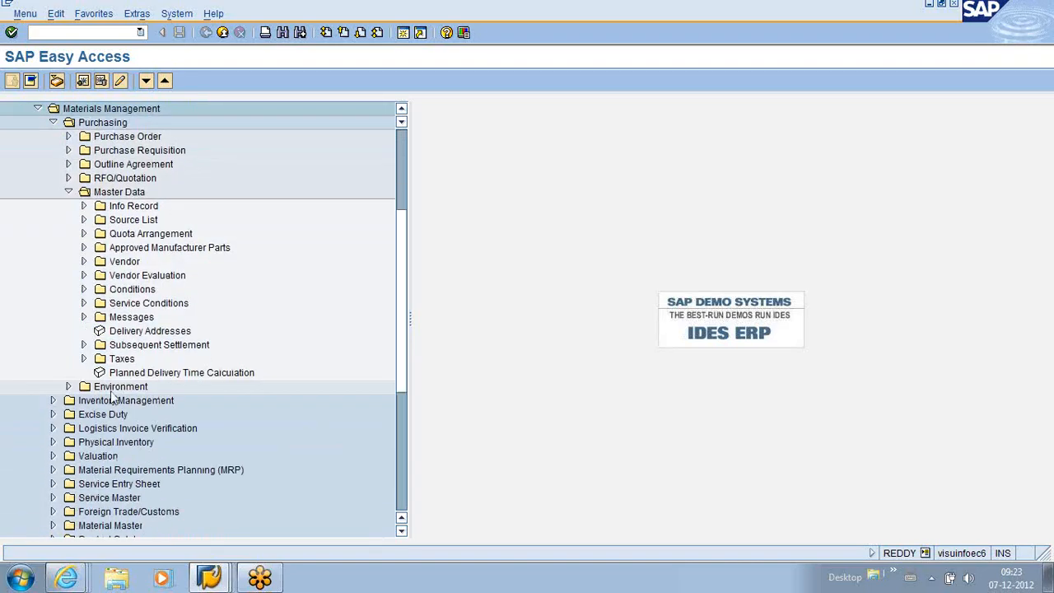
left_click(83, 206)
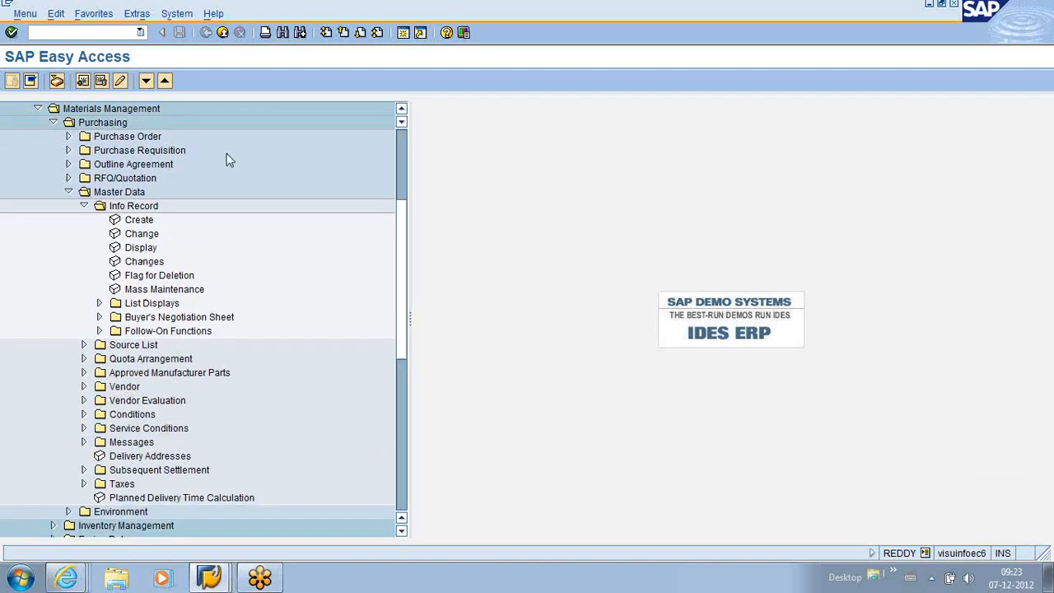
- Turn on Display technical names in the SAP Easy Access settings
left_click(137, 14)
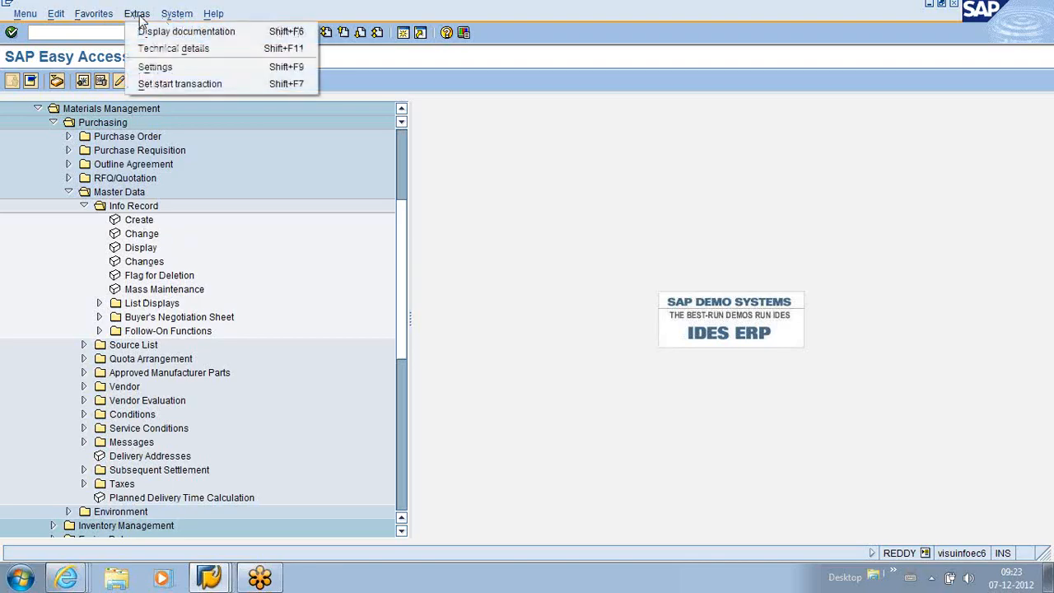
left_click(156, 71)
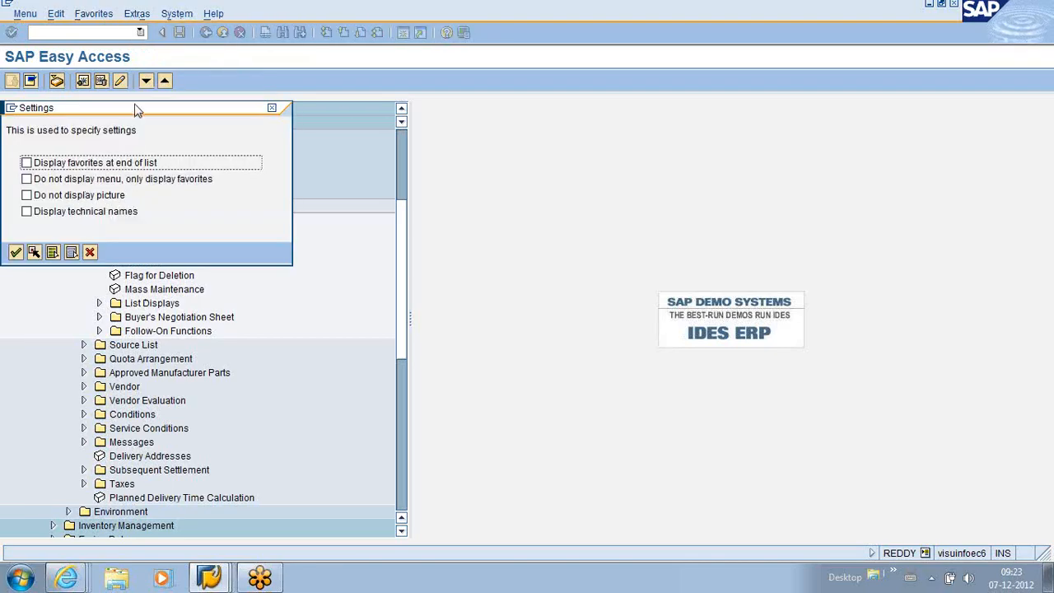
left_click_drag(147, 113, 487, 120)
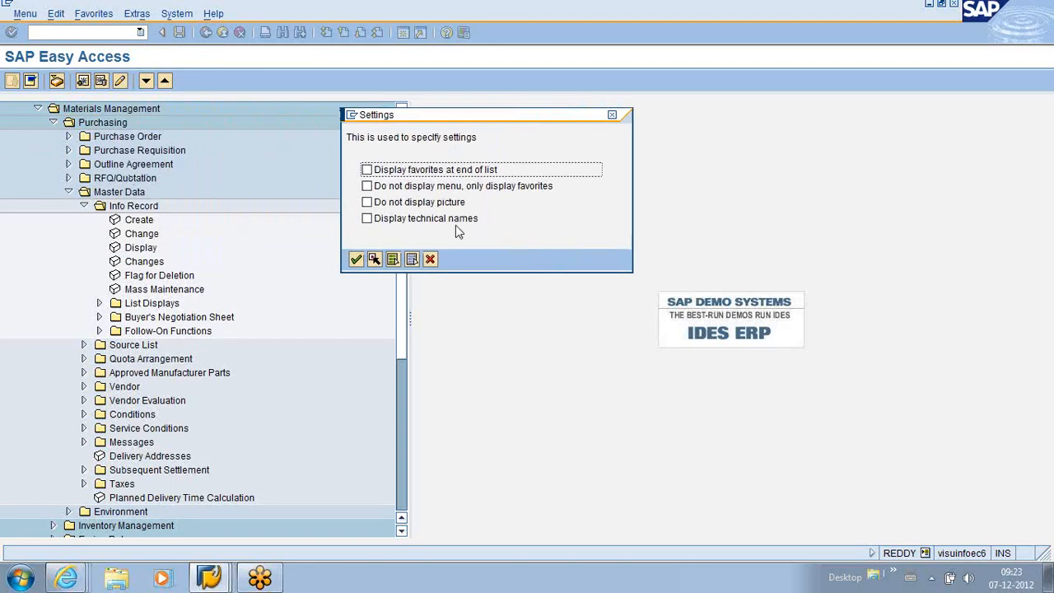
left_click(367, 218)
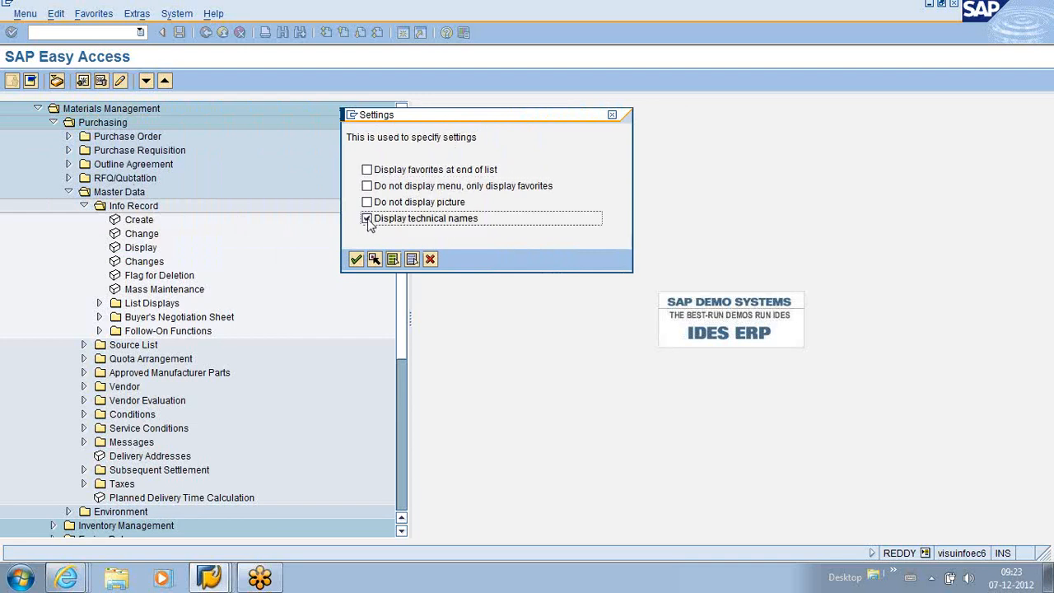
left_click(356, 260)
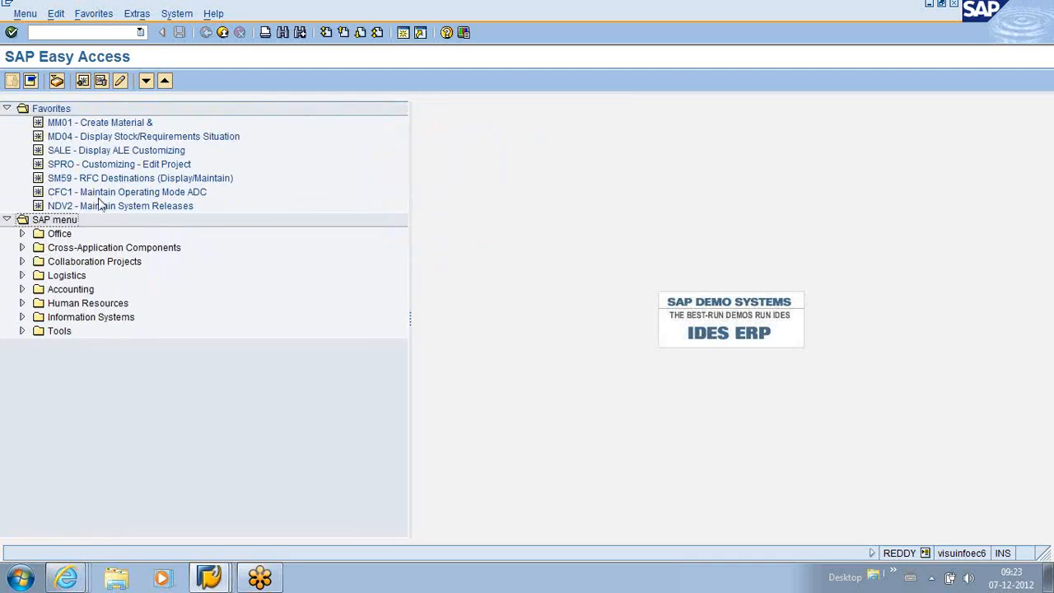
- Expand Logistics, Materials Management, Purchasing and Purchase Order in the SAP menu to examine the transaction codes beside the entries
left_click(22, 277)
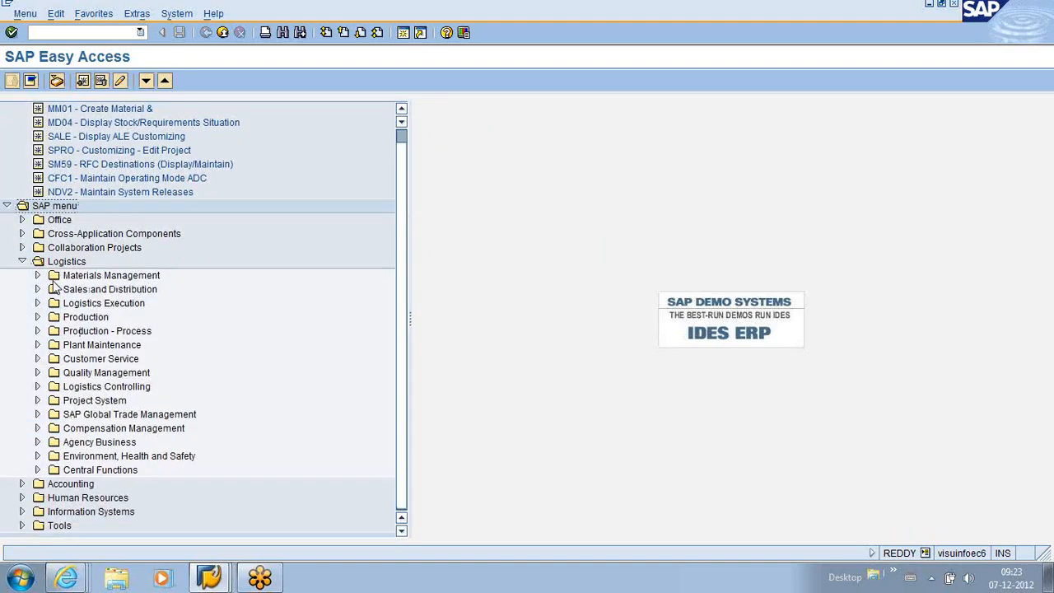
left_click(38, 275)
left_click(53, 233)
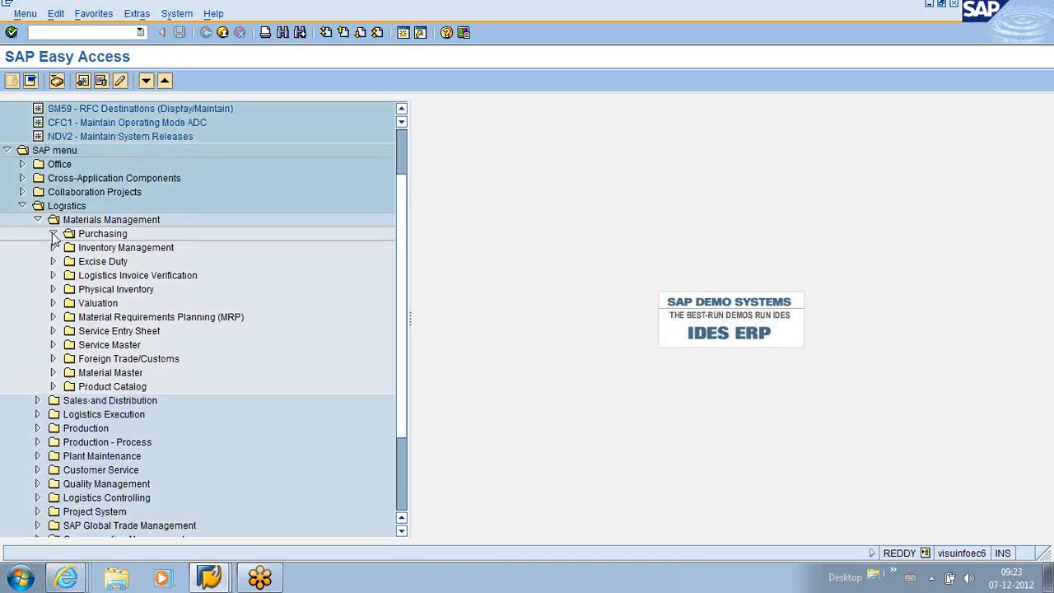
left_click(68, 247)
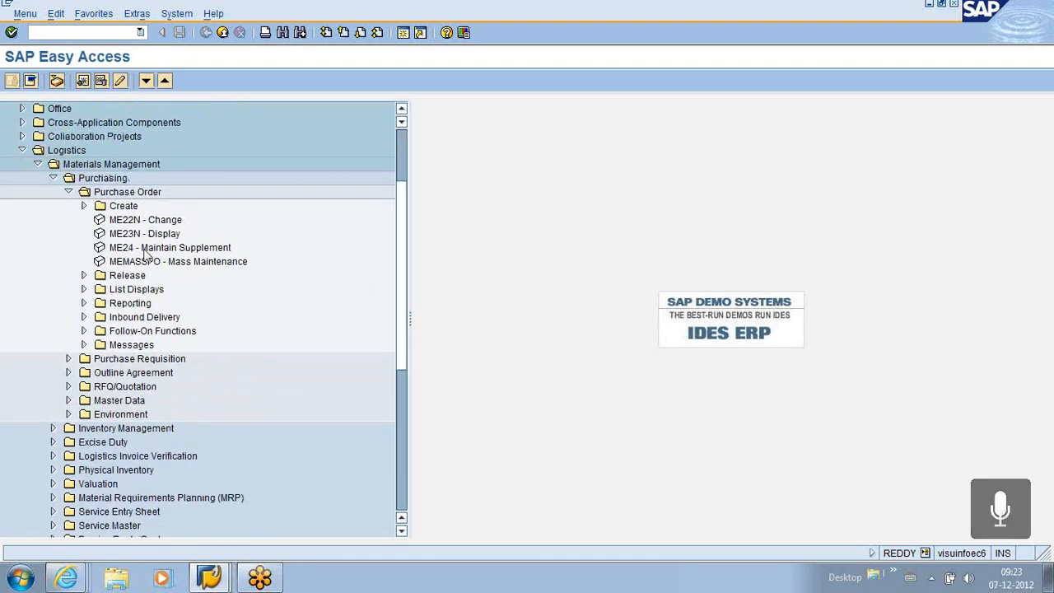
- Turn on Do not display picture in the SAP Easy Access settings
left_click(137, 14)
left_click(155, 66)
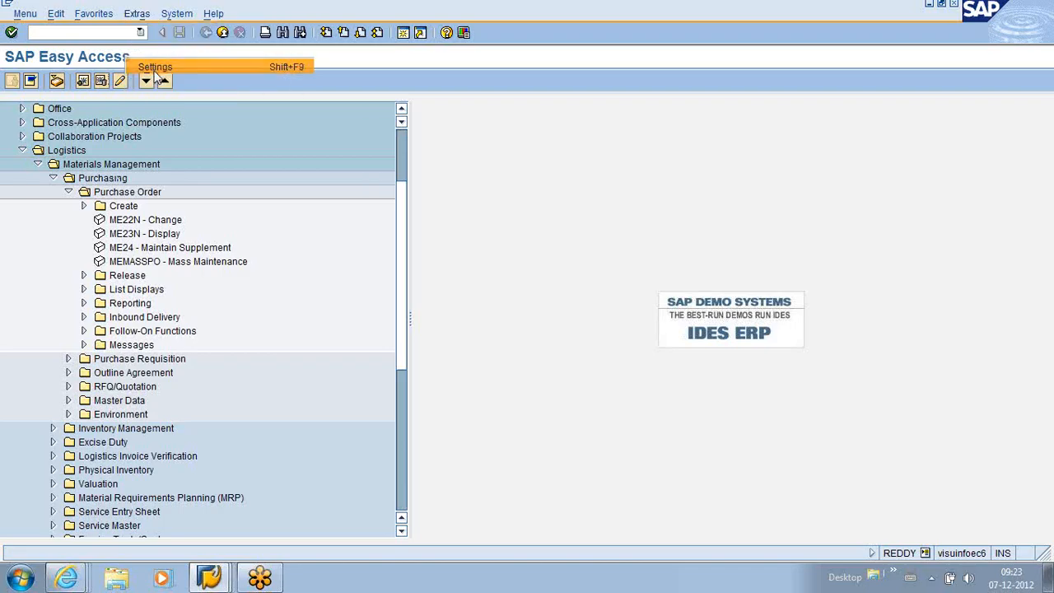
left_click_drag(94, 112, 524, 124)
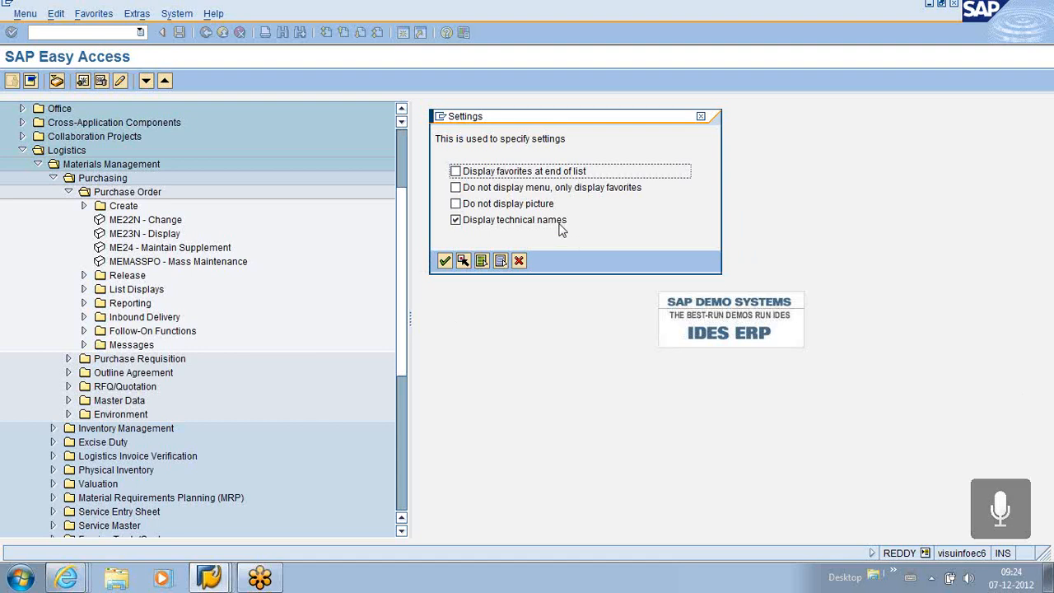
left_click(455, 204)
left_click(443, 262)
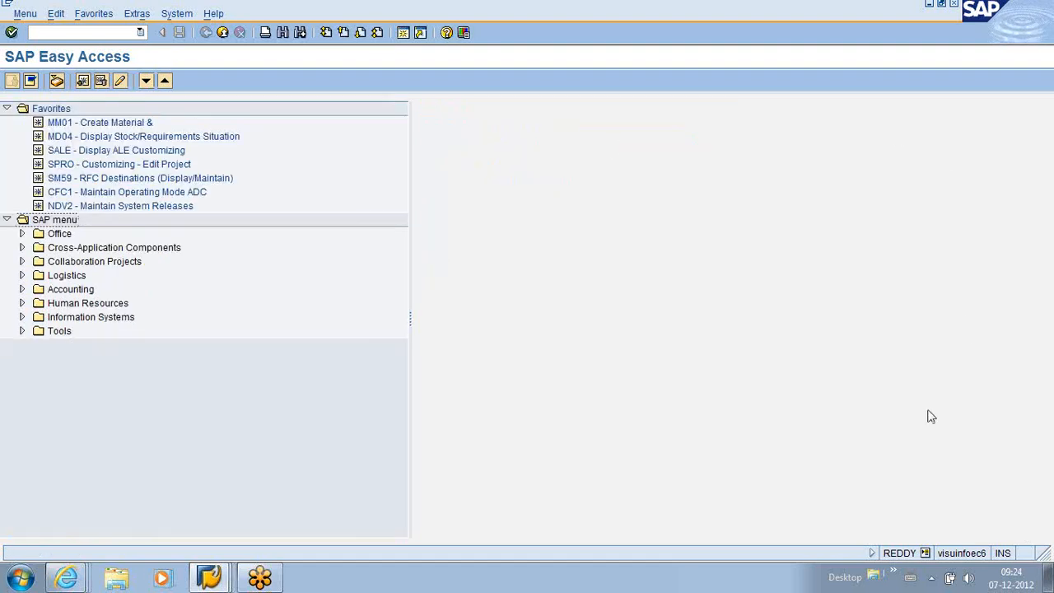
- Turn off Do not display picture in the settings to bring back the start screen image
left_click(137, 14)
left_click(142, 66)
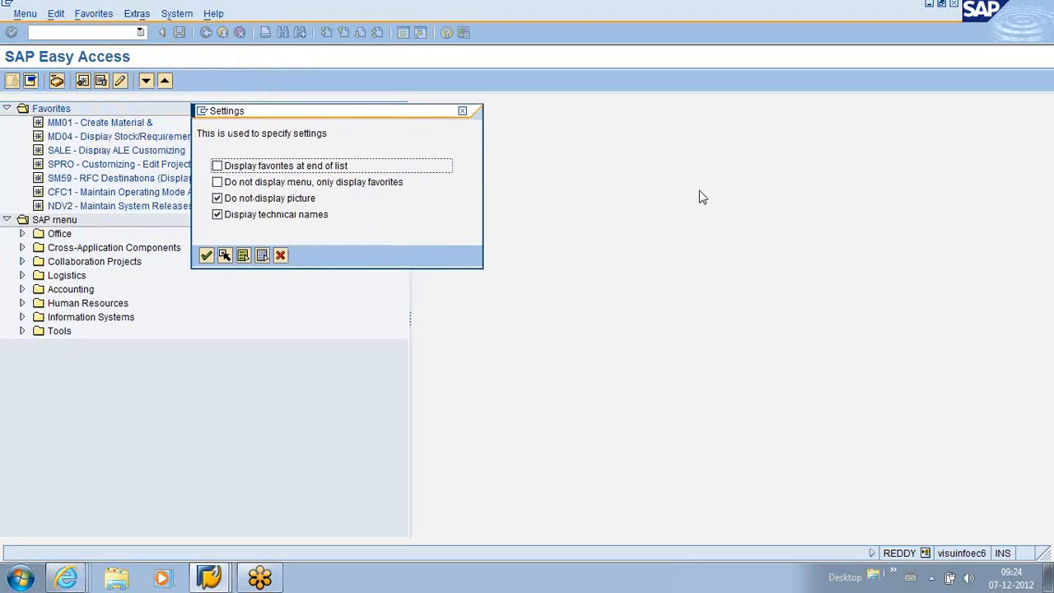
left_click(261, 199)
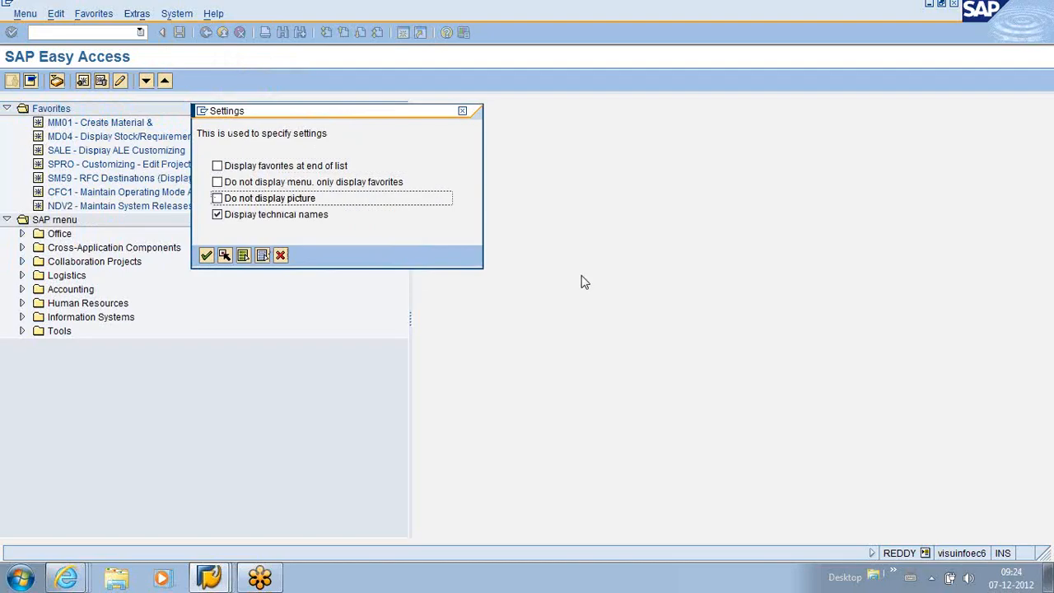
left_click(206, 257)
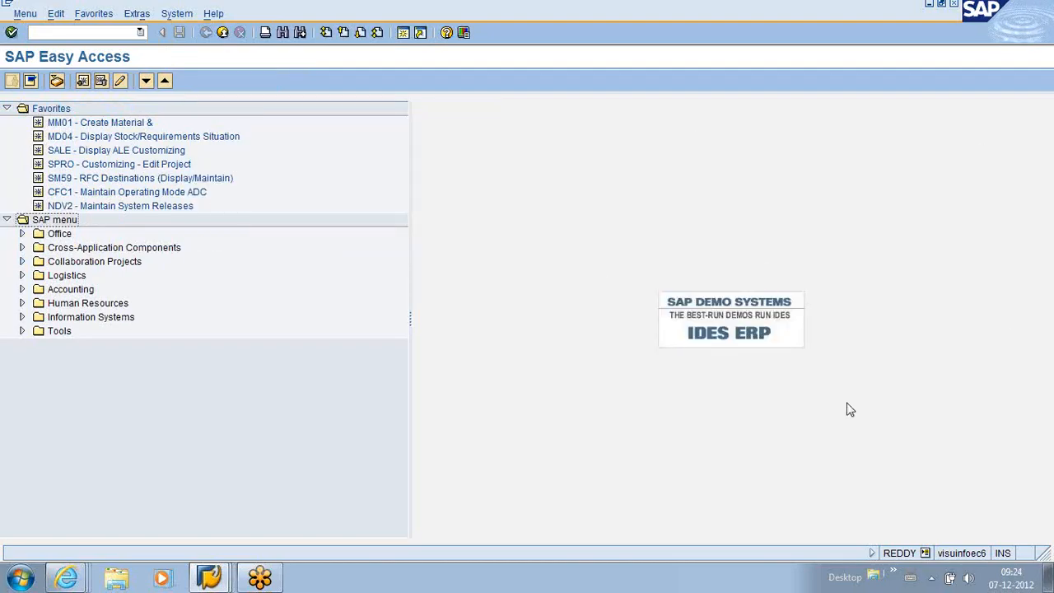
- Turn off Display technical names and turn on Display favorites at end of list in the Easy Access settings
left_click(106, 18)
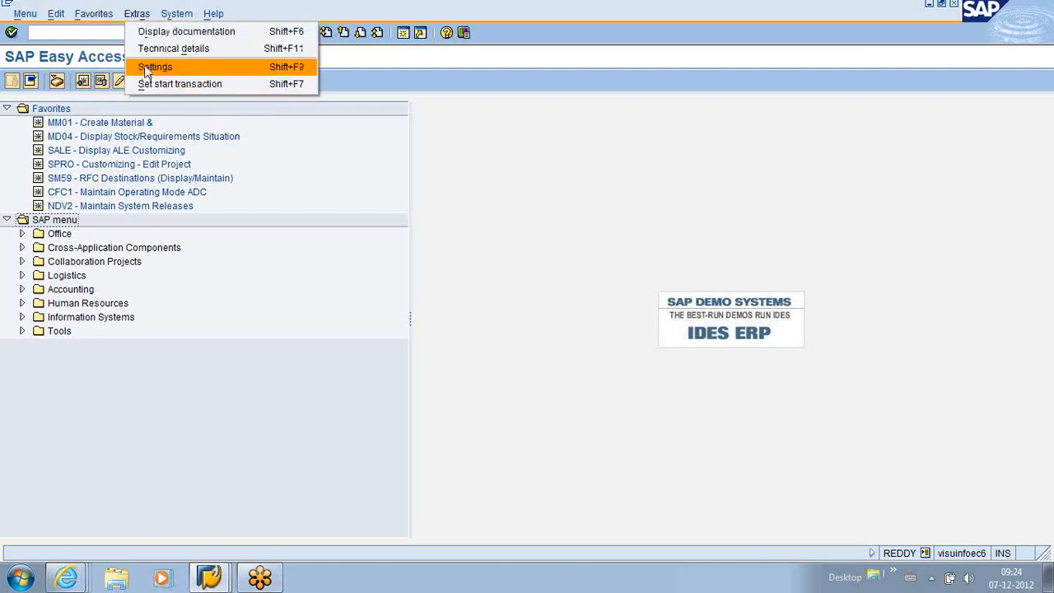
left_click(152, 66)
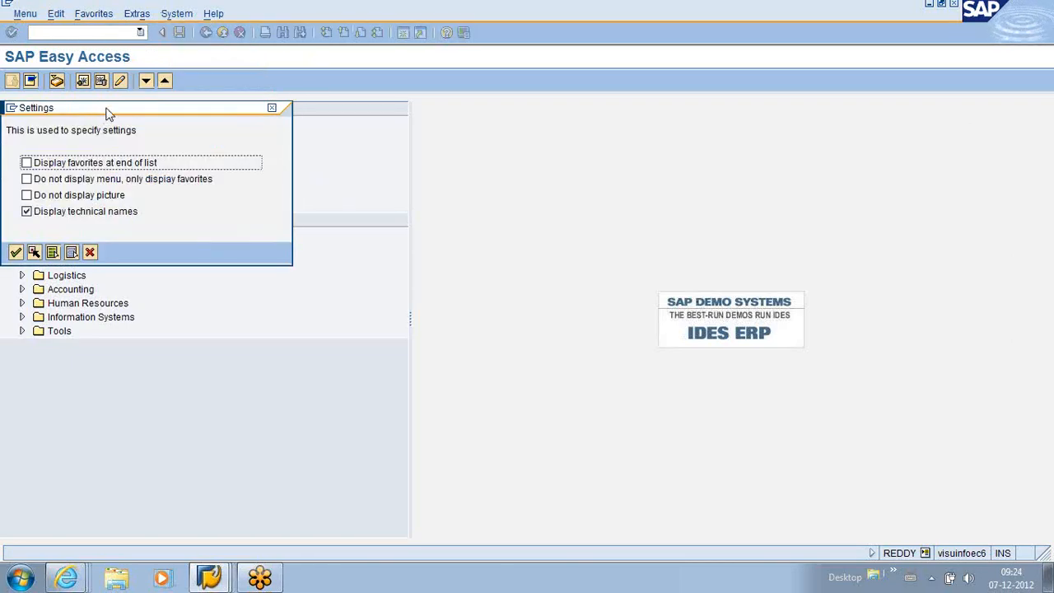
left_click_drag(106, 112, 558, 135)
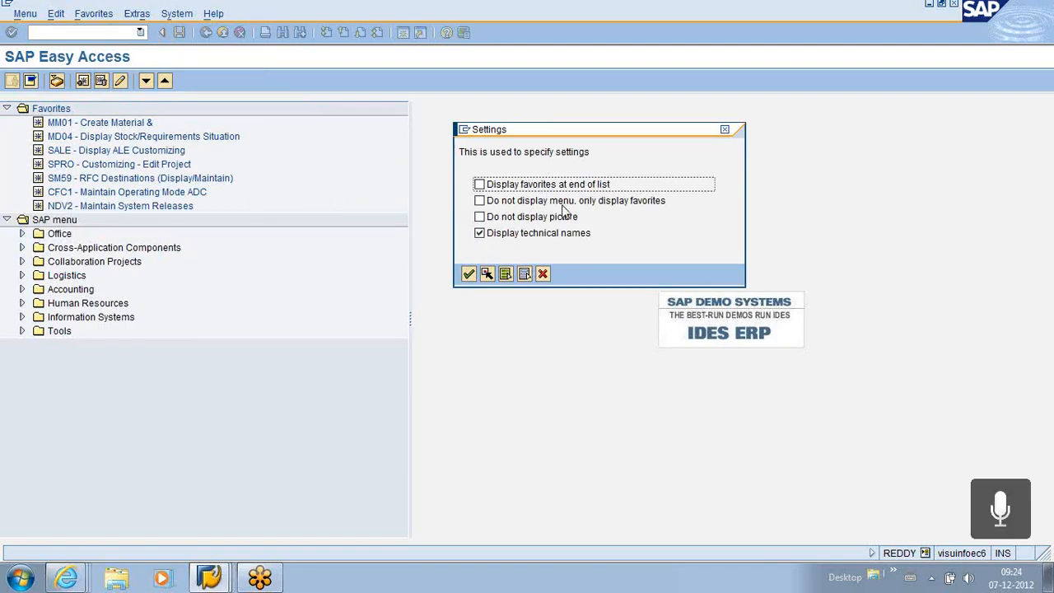
left_click(479, 233)
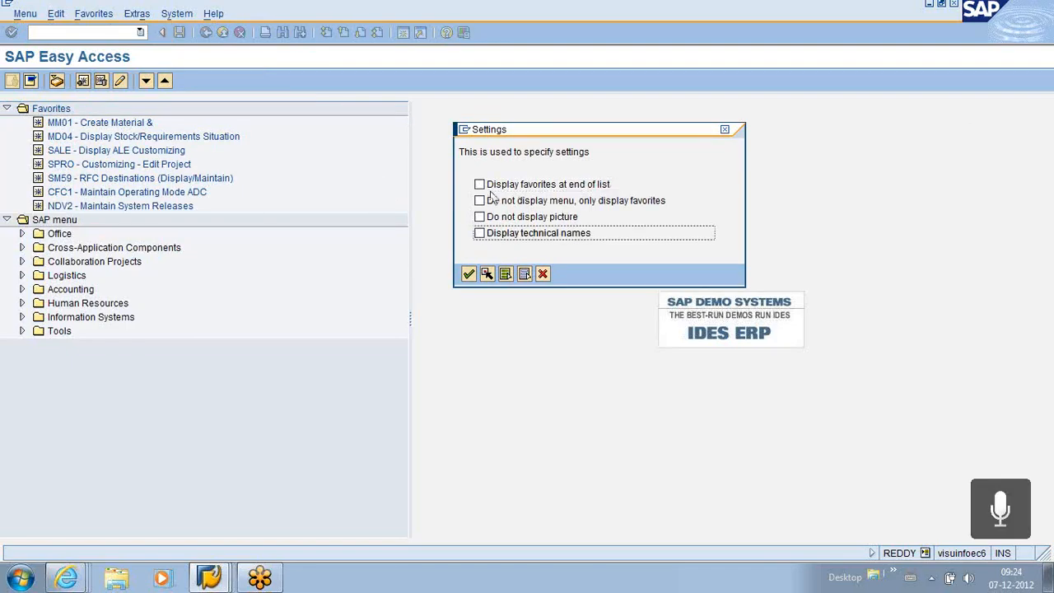
left_click(480, 186)
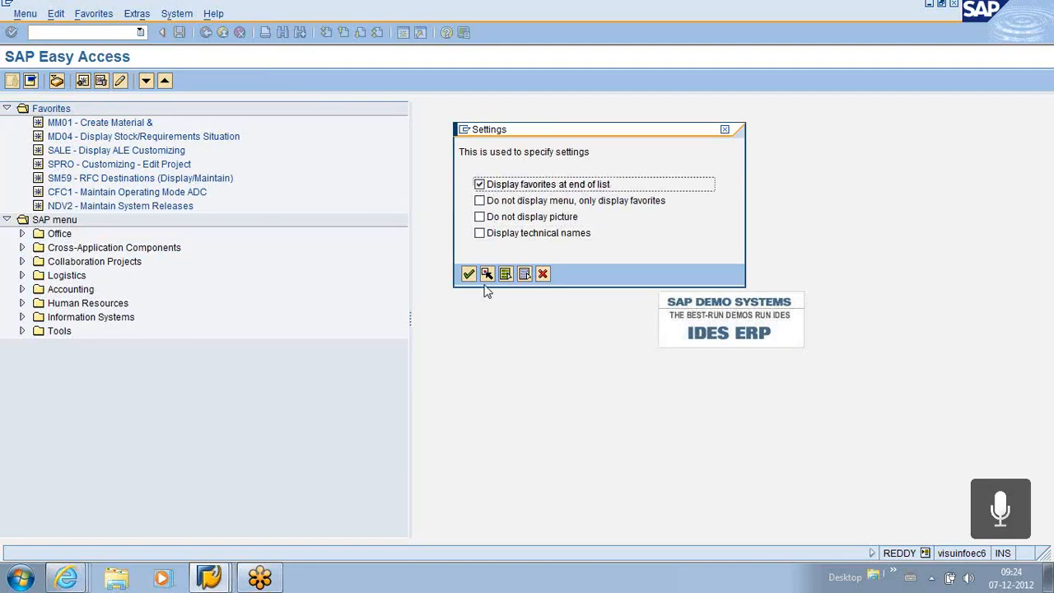
left_click(468, 274)
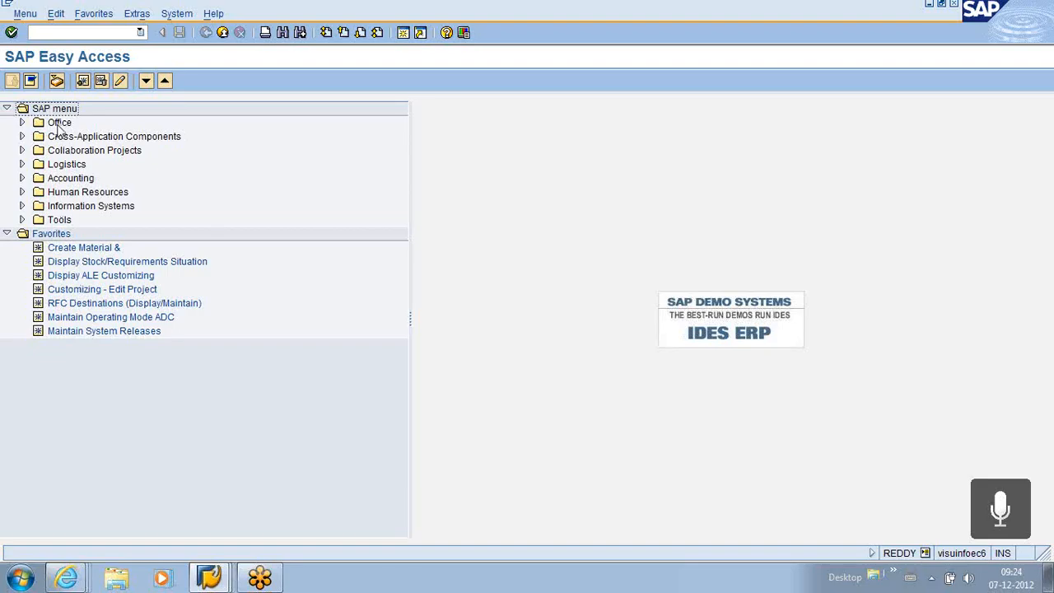
- Turn off Display favorites at end of list in the settings so the Favorites folder precedes the SAP menu
left_click(137, 14)
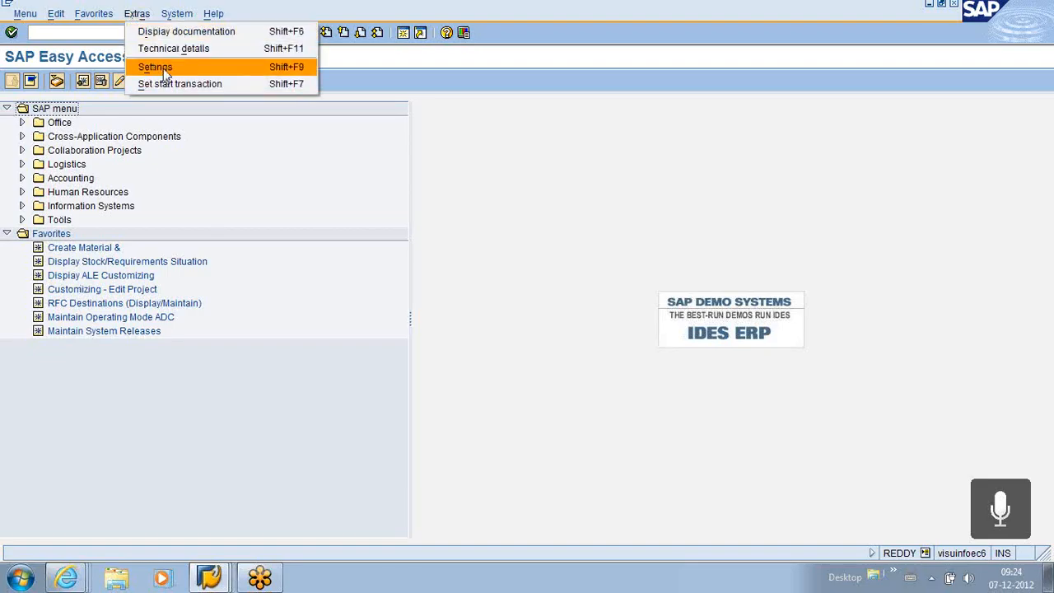
left_click(165, 68)
left_click_drag(140, 113, 715, 129)
left_click(623, 181)
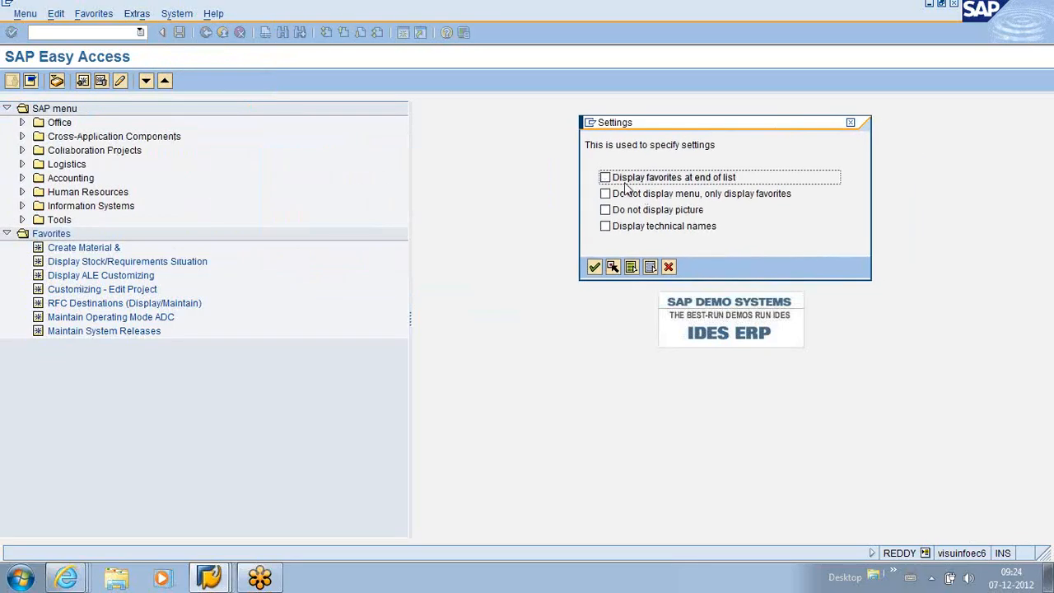
left_click(594, 269)
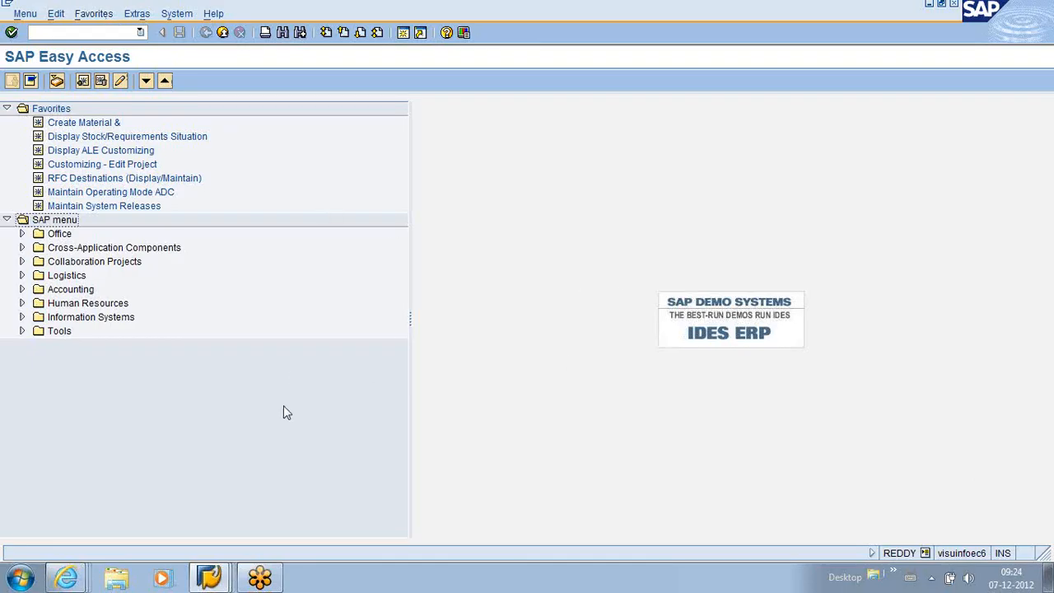
- Switch to the Display IMG window and collapse the Configuring the Material Master, Material Master and Logistics - General nodes
left_click(209, 577)
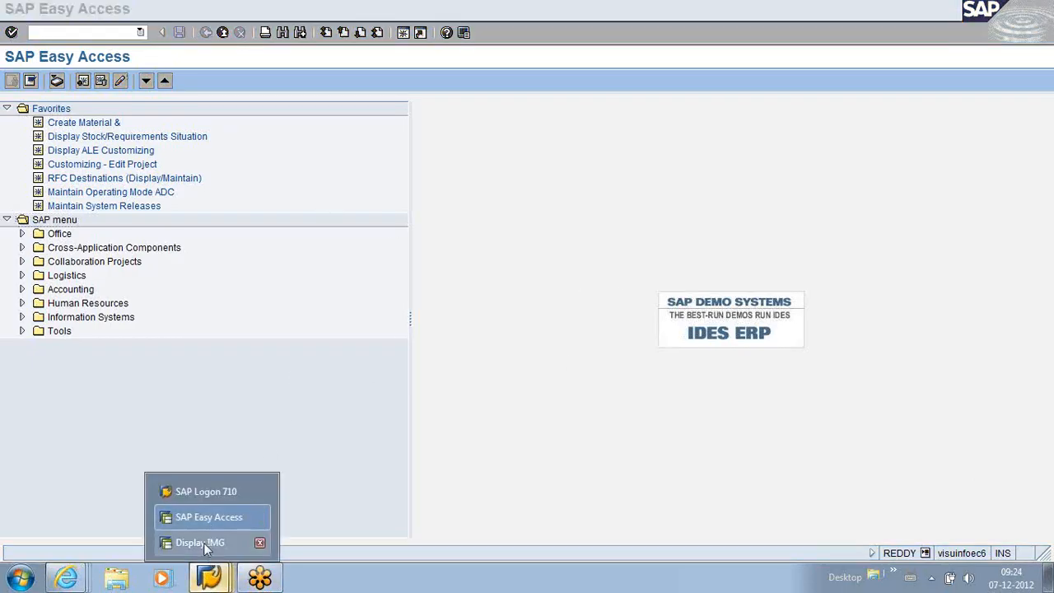
left_click(203, 542)
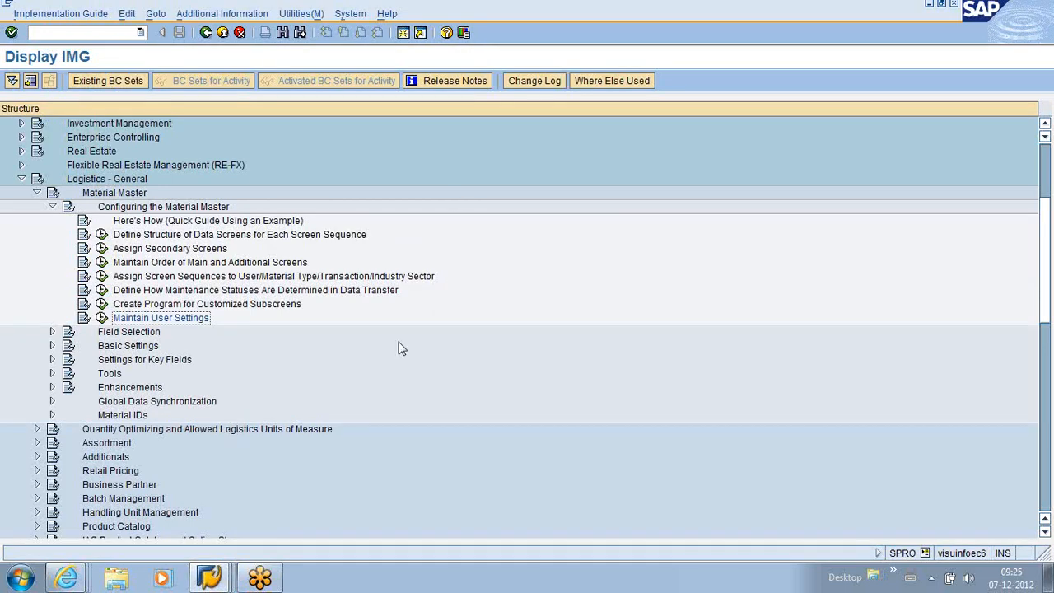
left_click(53, 207)
left_click(36, 193)
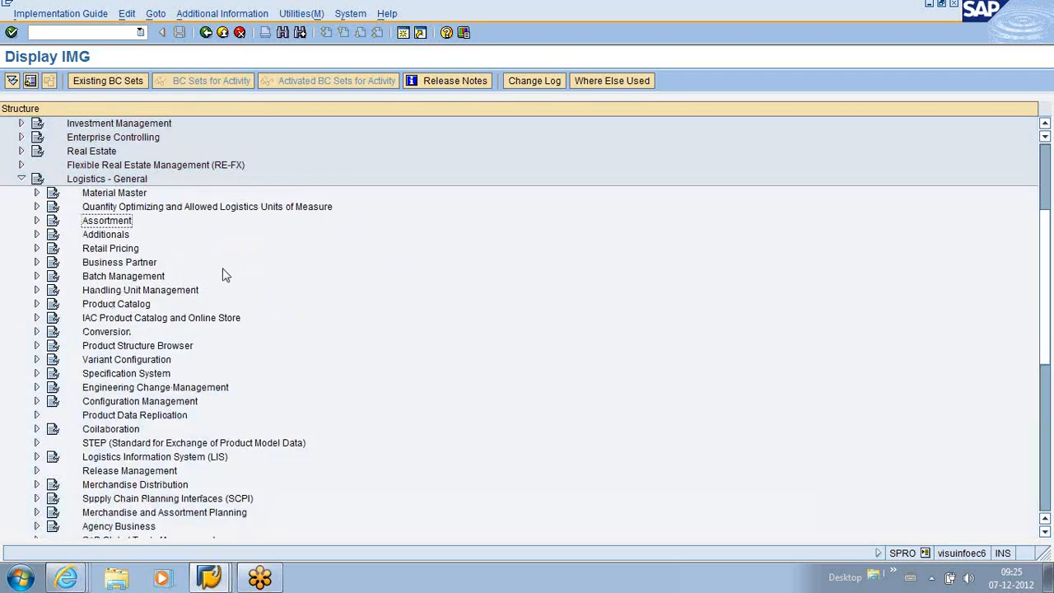
left_click(22, 178)
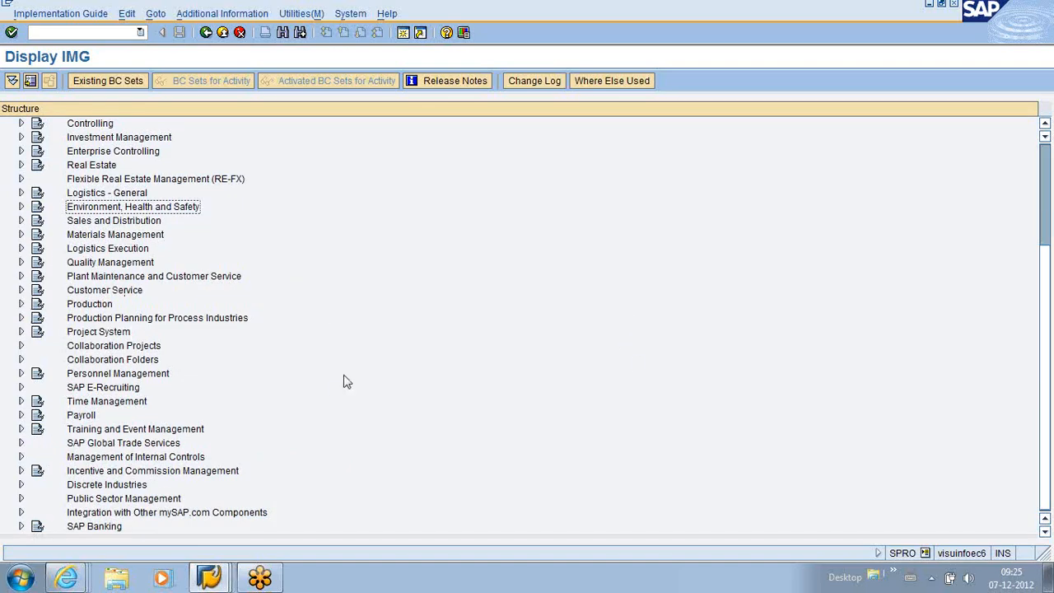
- Expand Production, Repetitive Manufacturing and Cross-Process Settings in the IMG structure
left_click(21, 304)
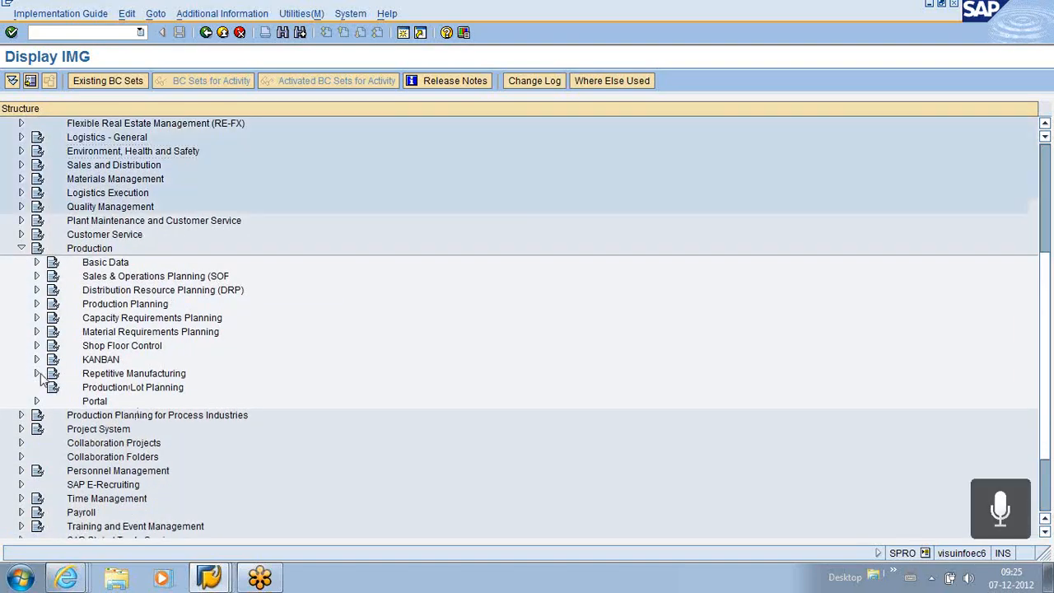
left_click(36, 373)
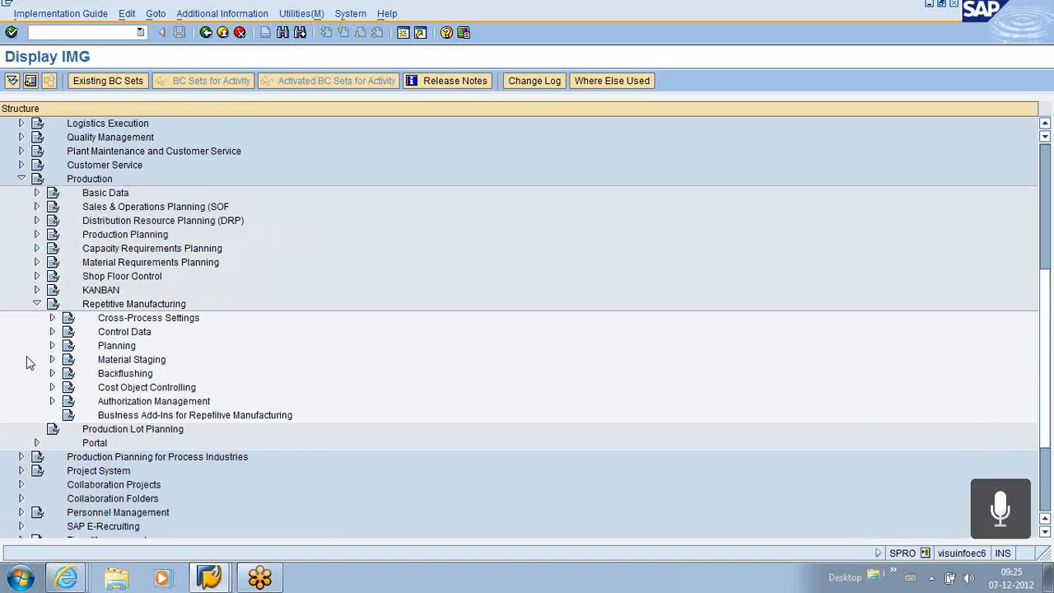
left_click(52, 317)
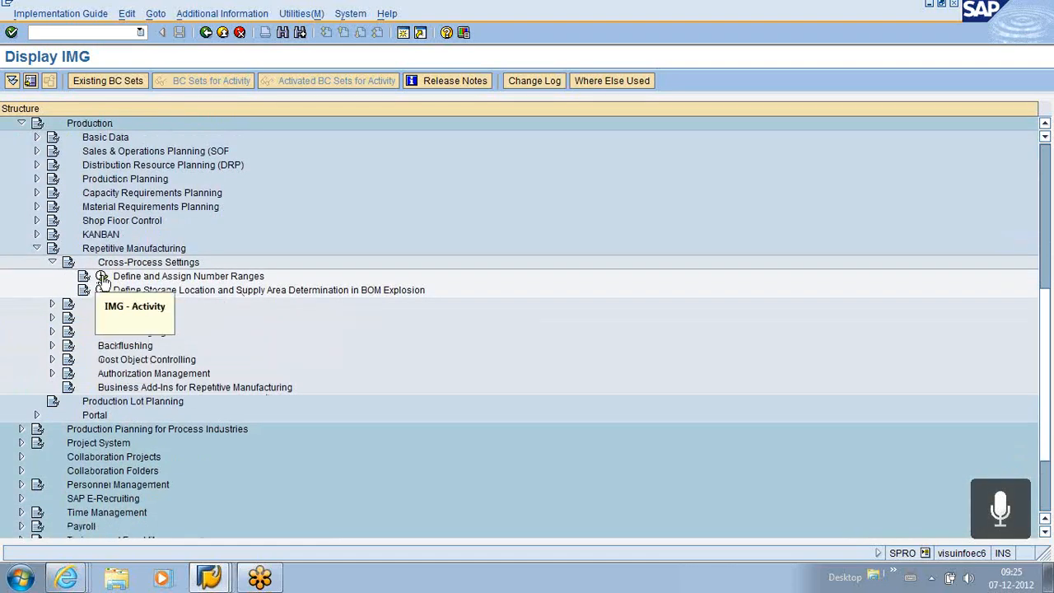
- Under Define and Assign Number Ranges, view the interval screens for backlogs, document logs and total dependent requirements, and return to the IMG
left_click(100, 277)
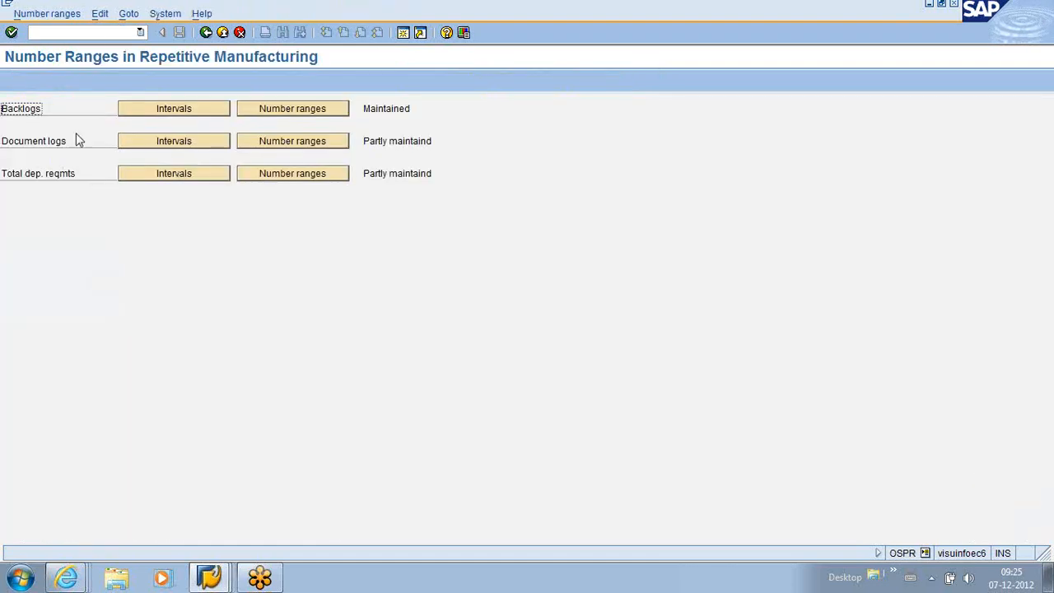
left_click(147, 112)
left_click(147, 112)
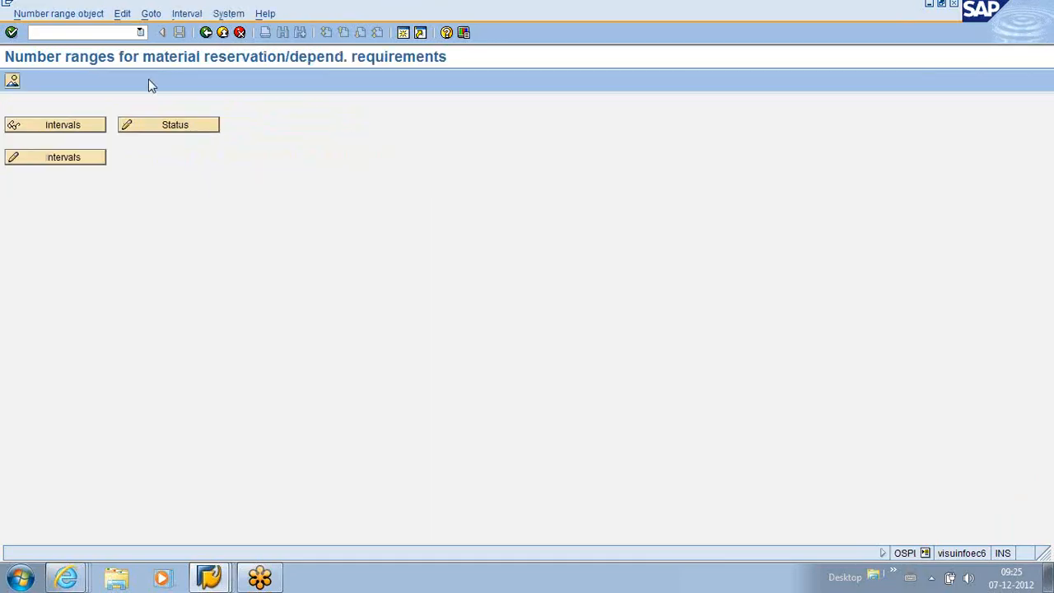
left_click(206, 33)
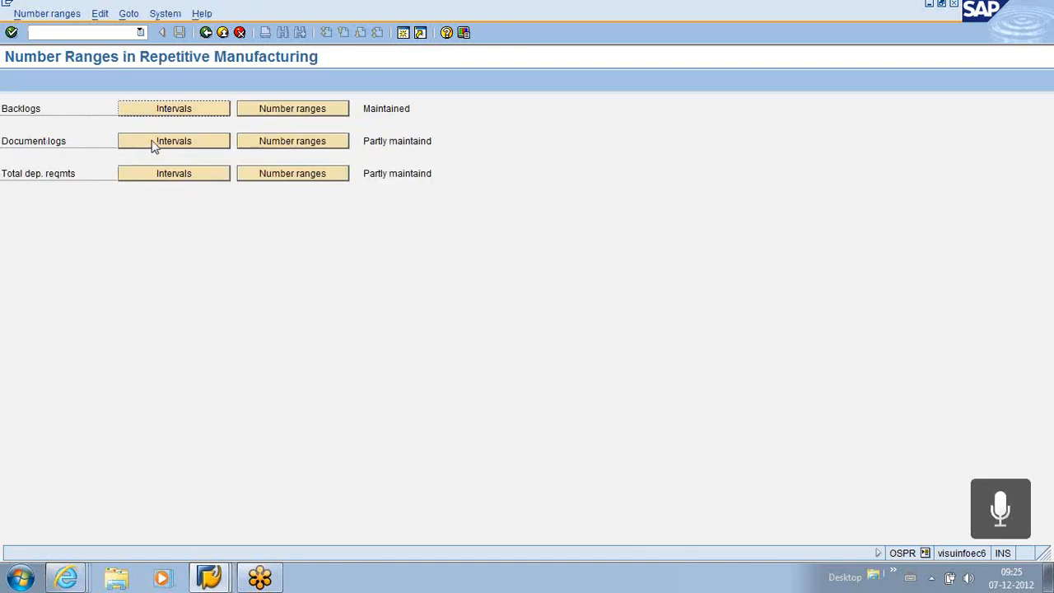
left_click(153, 141)
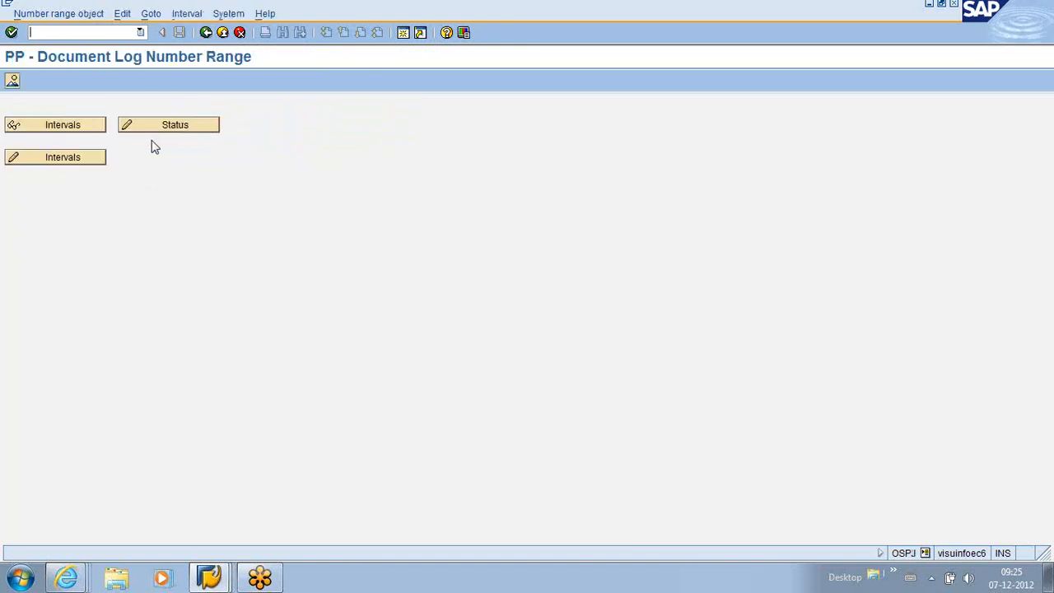
left_click(206, 33)
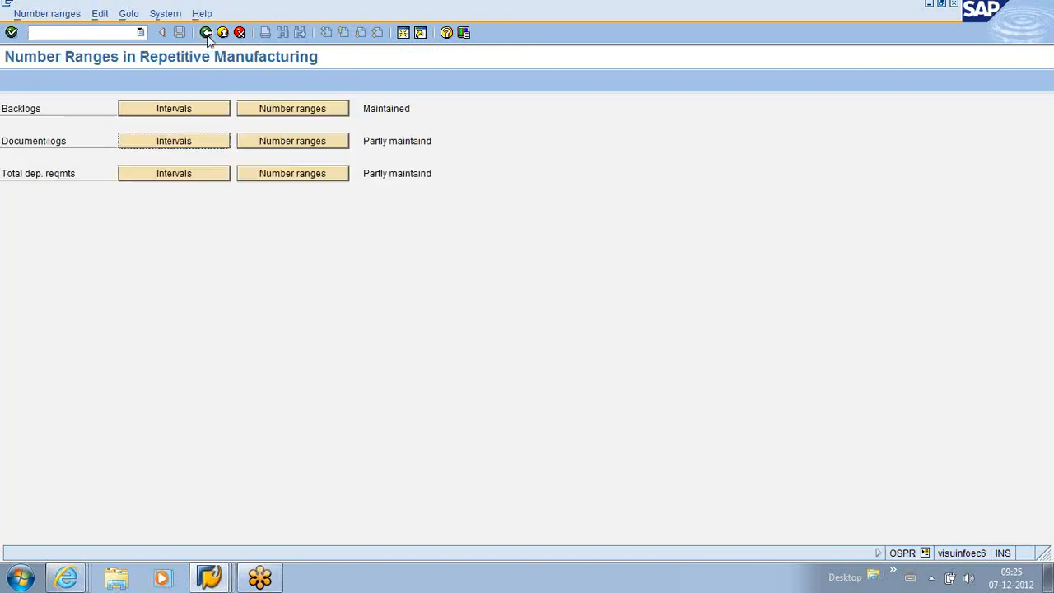
left_click(179, 174)
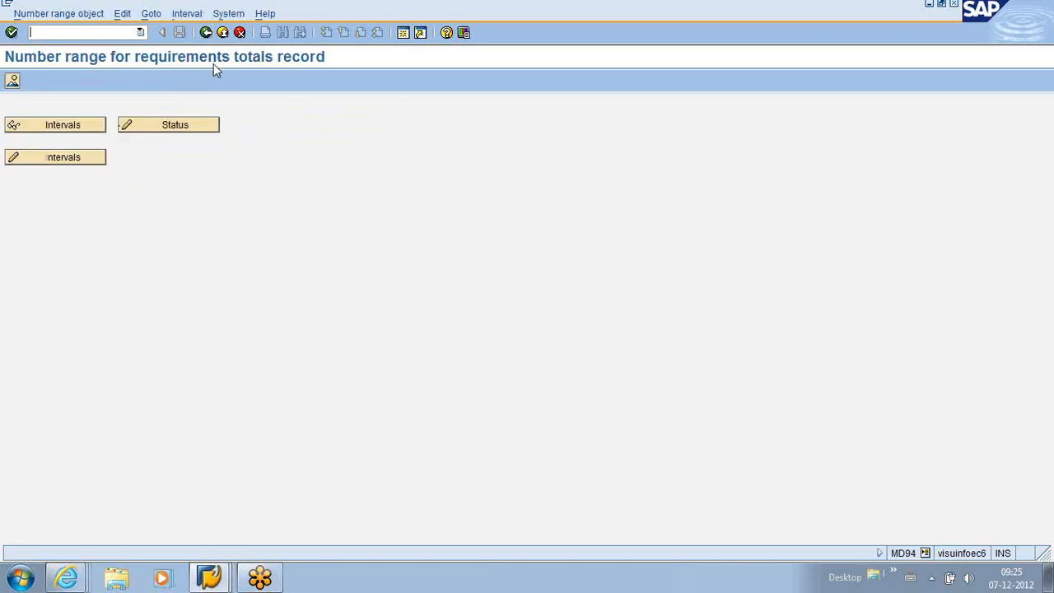
left_click(206, 33)
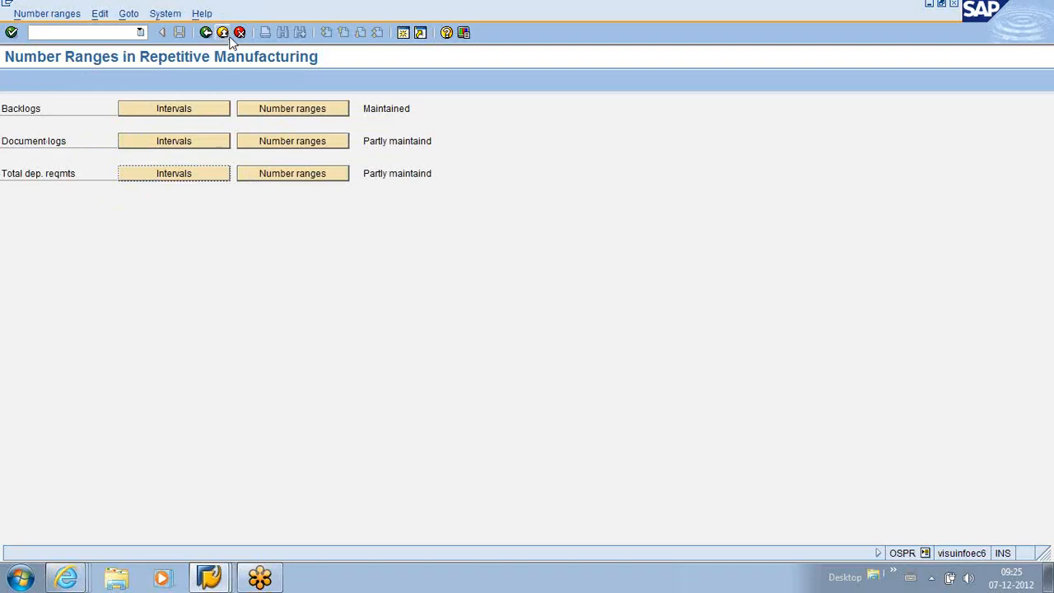
left_click(207, 34)
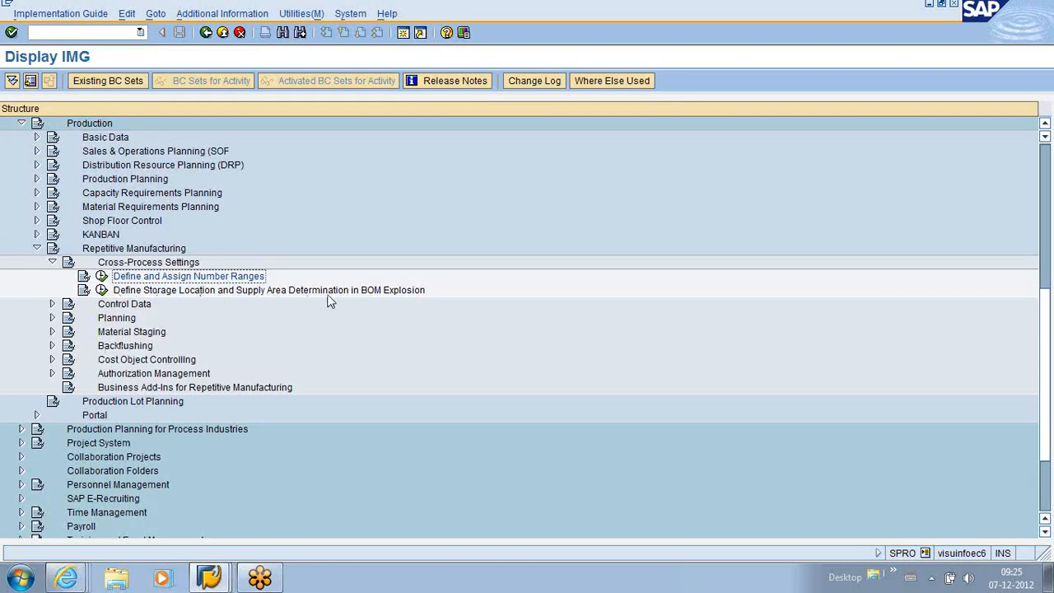
- Open Storage Location Determination in Repetitive Mfg and position the table at plant 1000, MRP group 0031
left_click(101, 290)
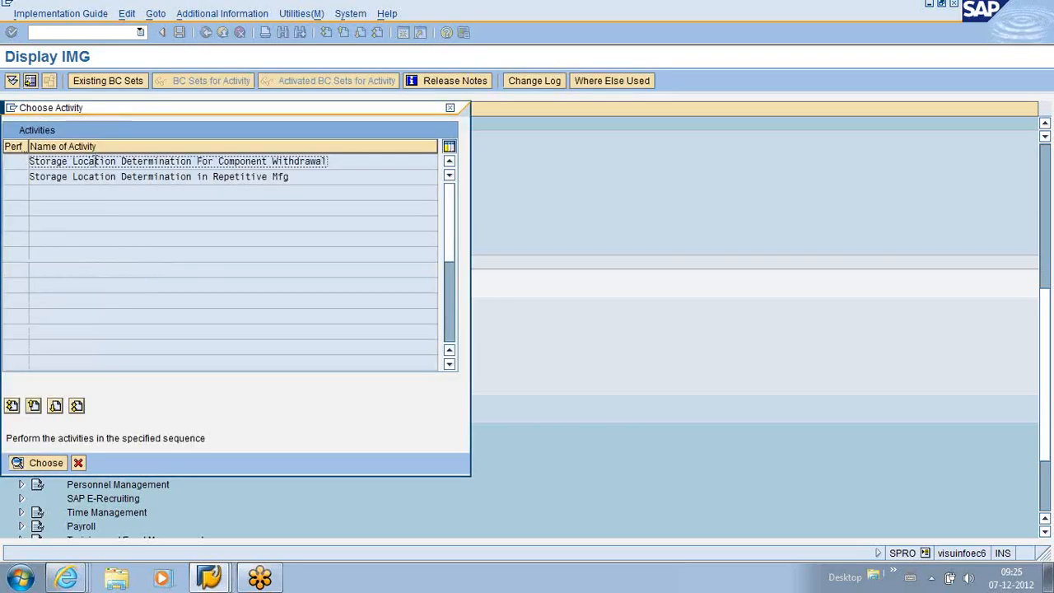
double_click(96, 162)
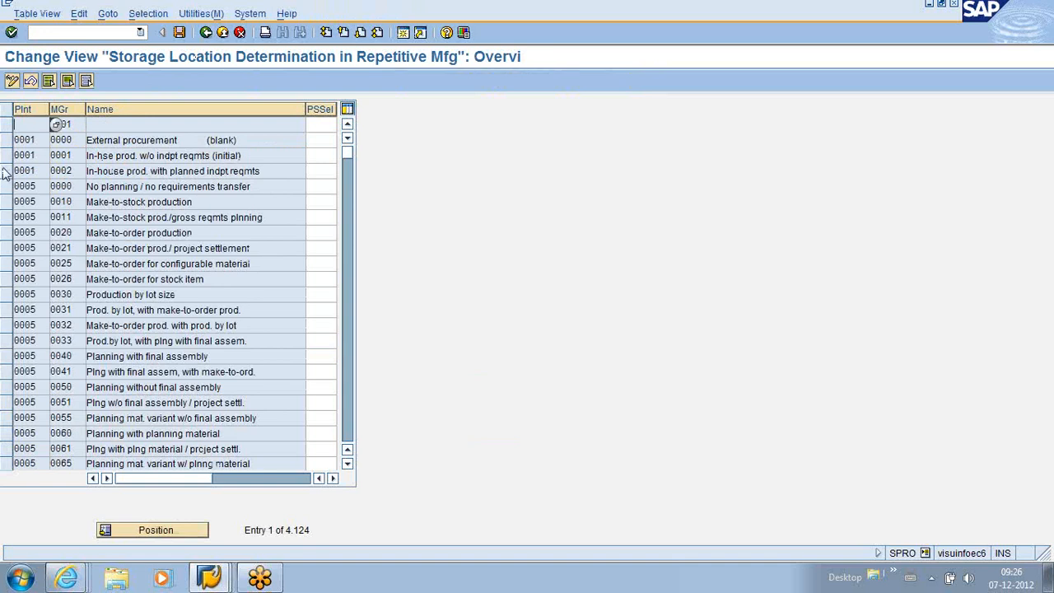
left_click(173, 534)
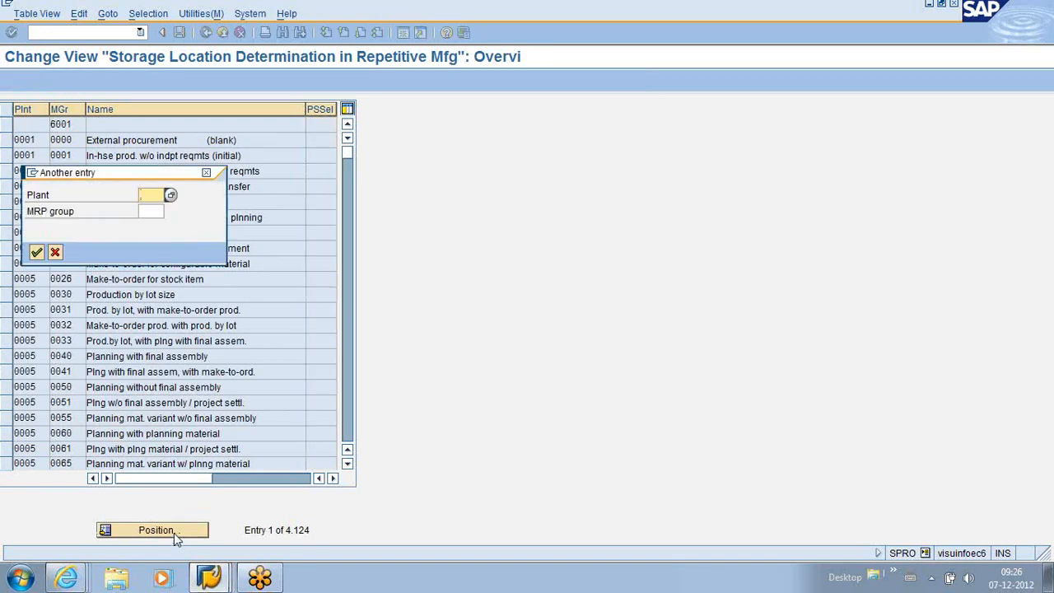
type("1999")
key("BackSpace")
type("000")
key("BackSpace")
key("BackSpace")
key("BackSpace")
type("1000")
left_click(156, 213)
type("0031")
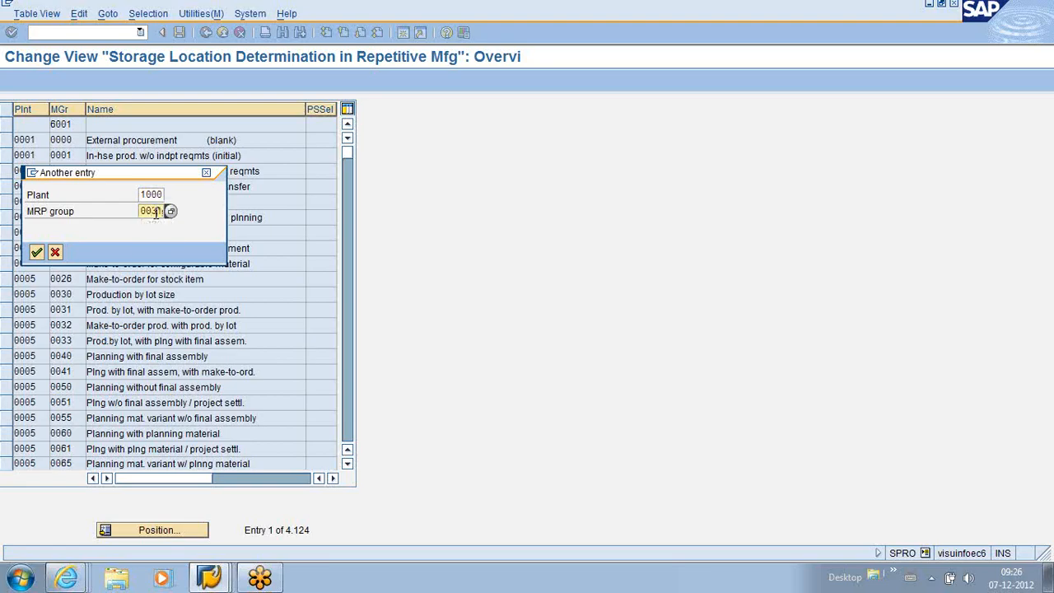
key("Return")
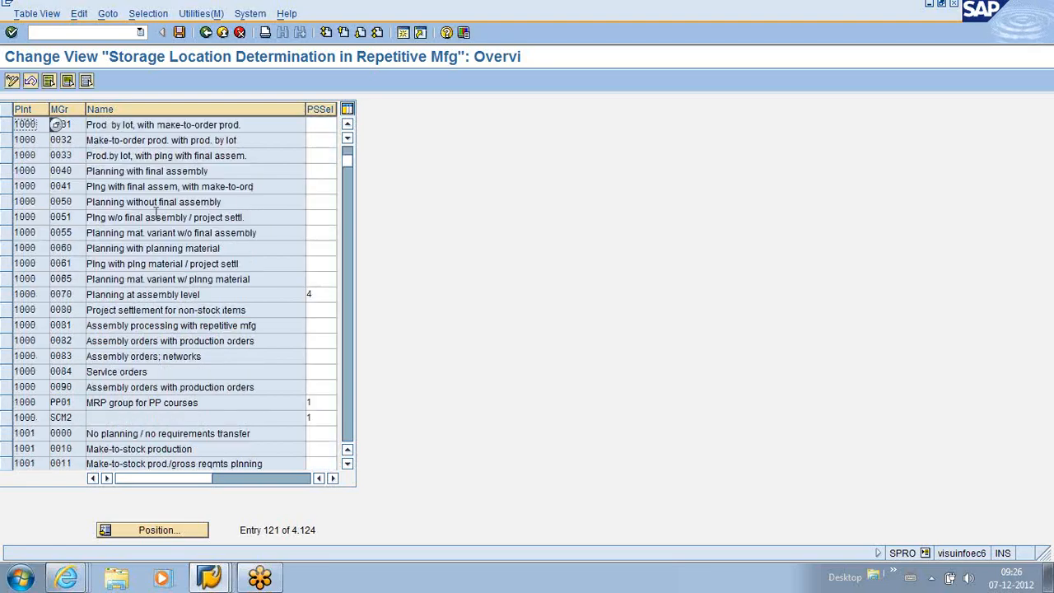
- Select the plant 1000, MRP group 0031 row and view the possible issue storage location selection values, leaving PSSel empty
left_click(11, 126)
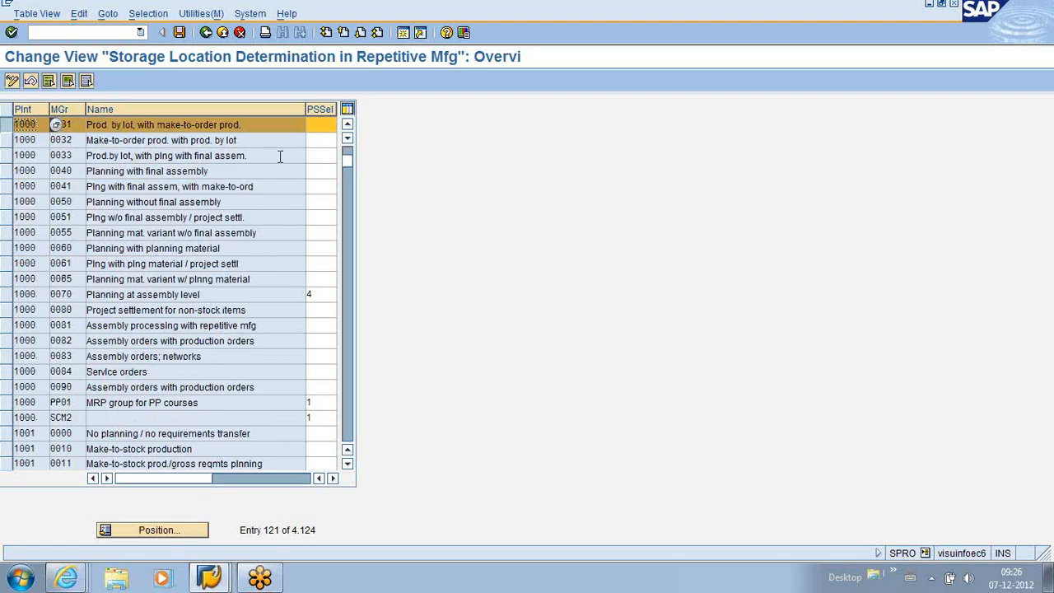
left_click(322, 125)
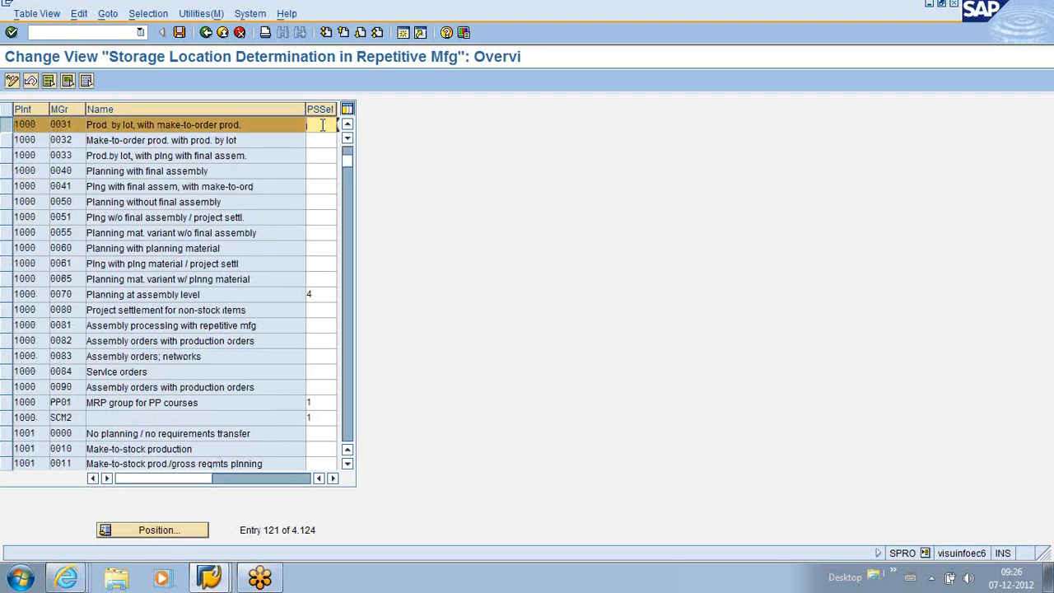
left_click(331, 478)
left_click(122, 125)
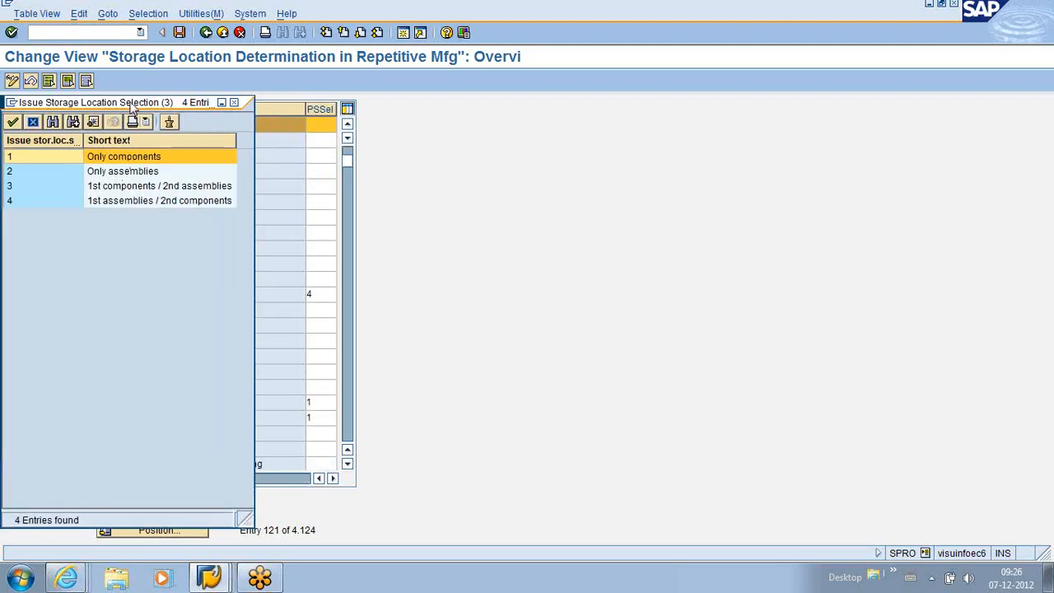
left_click_drag(134, 102, 460, 98)
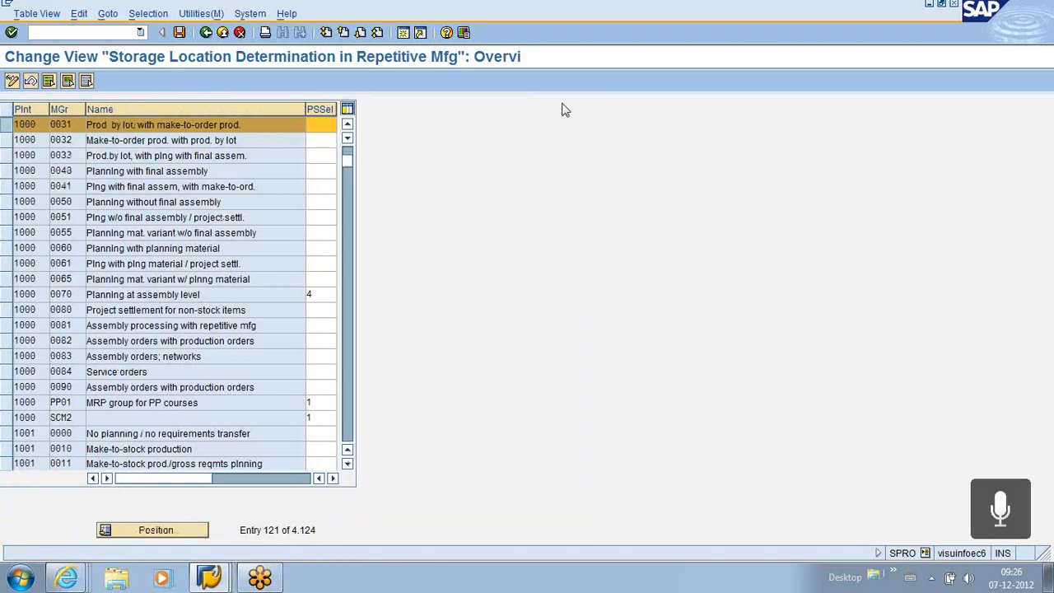
left_click(560, 99)
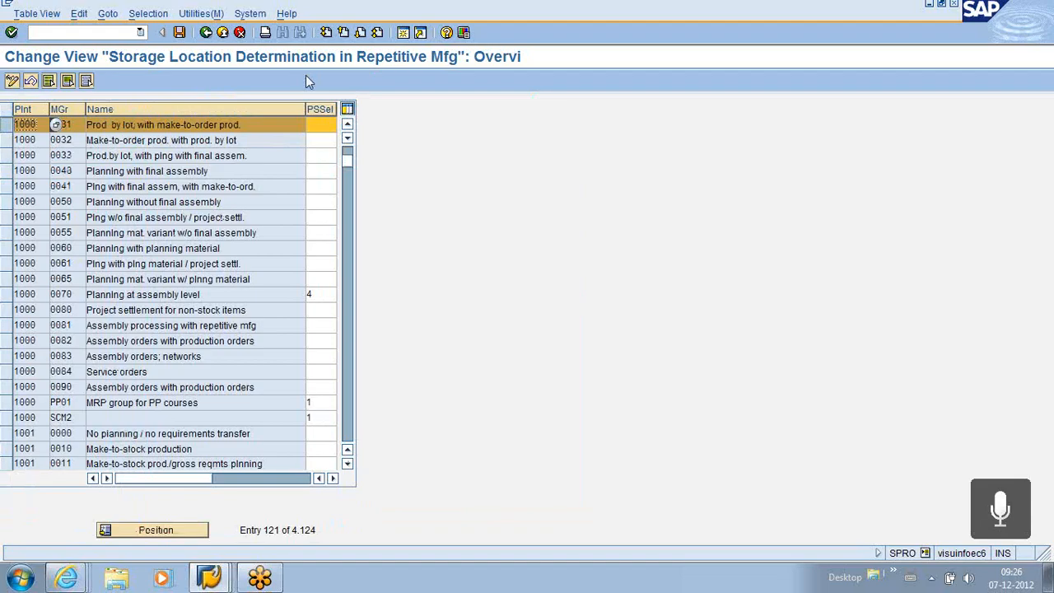
- Leave and reopen Storage Location Determination in Repetitive Mfg, positioning the table again at plant 1000, MRP group 0031
left_click(237, 33)
double_click(74, 177)
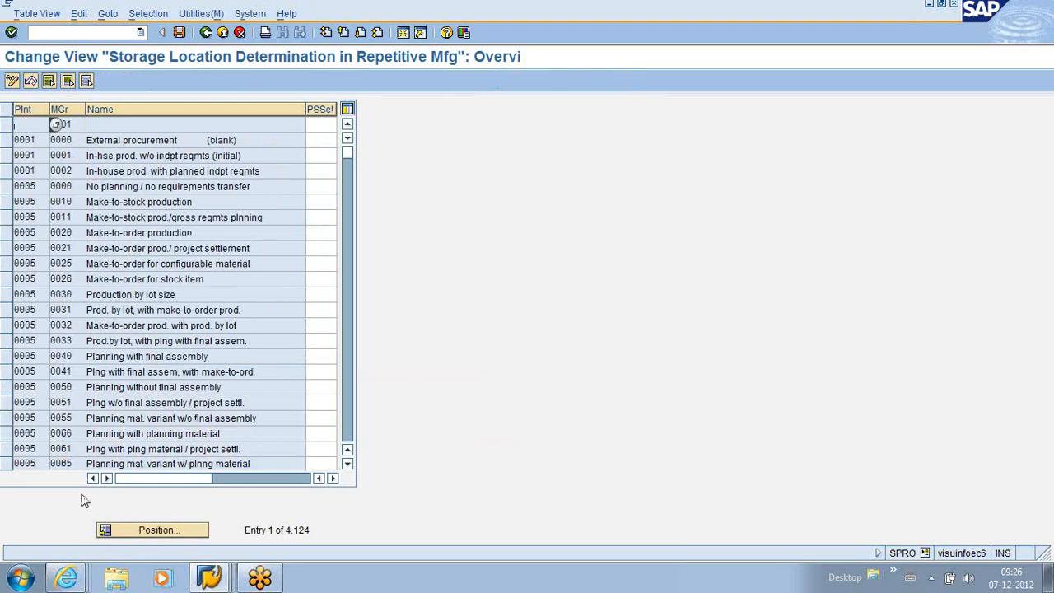
left_click(152, 531)
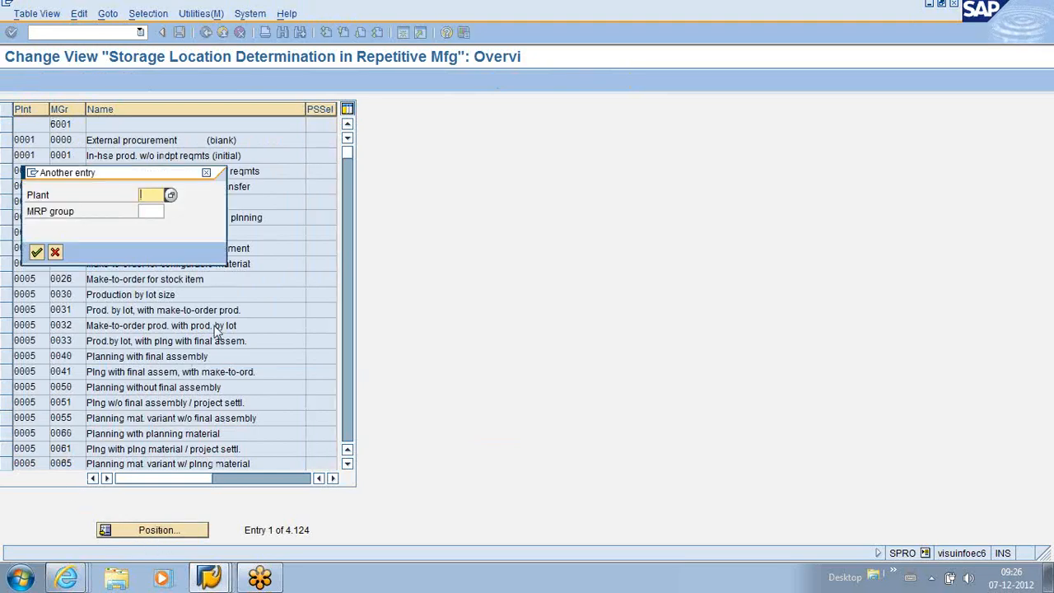
type("1000")
left_click(146, 211)
type("0031")
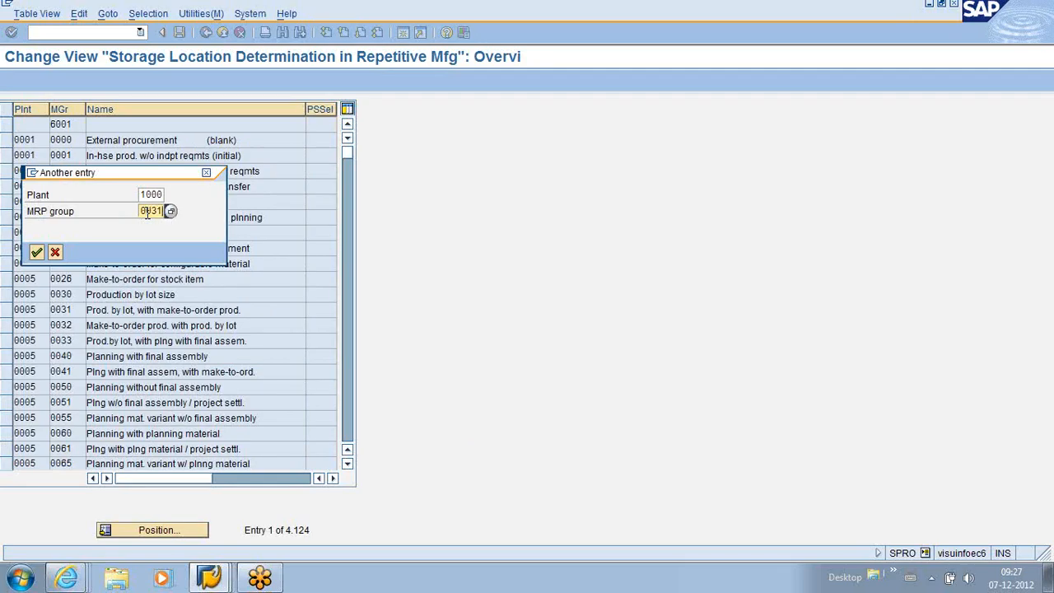
key("Return")
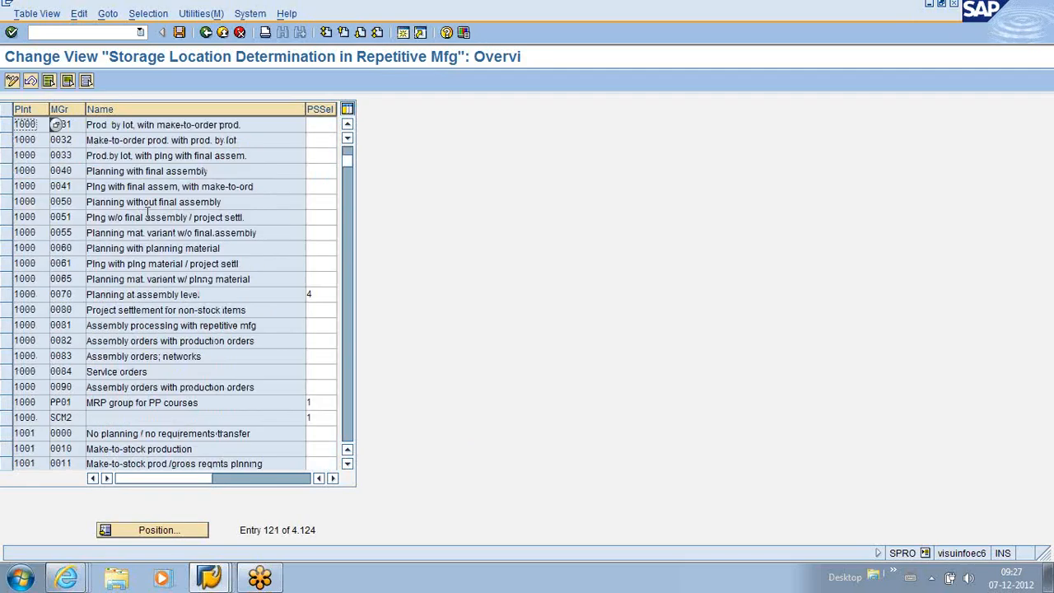
- Narrow the Name column and review the PSSel options for MRP group 0031, closing the value list without choosing one
left_click(311, 128)
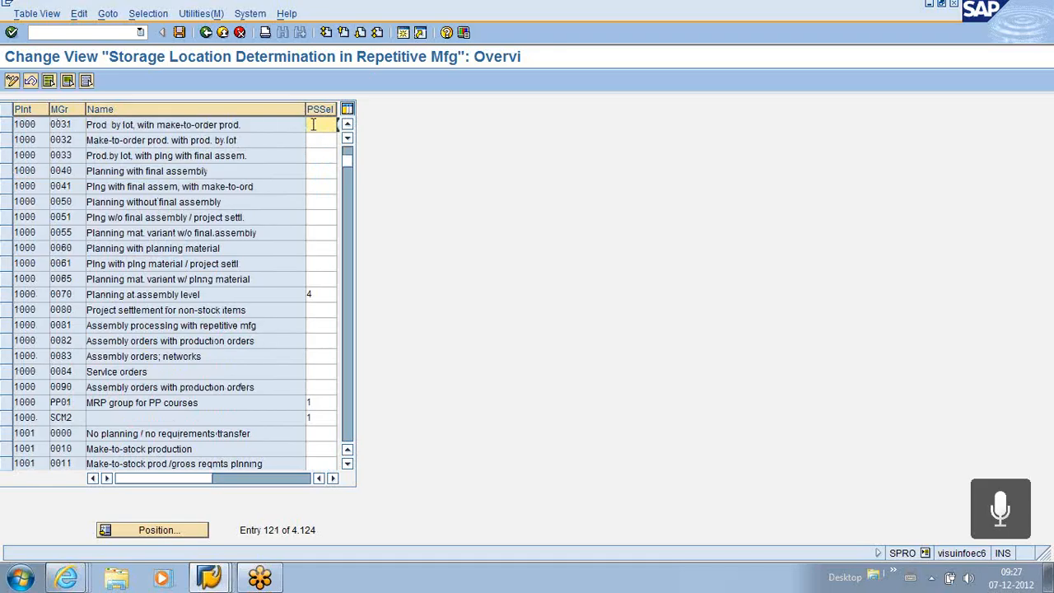
left_click_drag(305, 109, 245, 108)
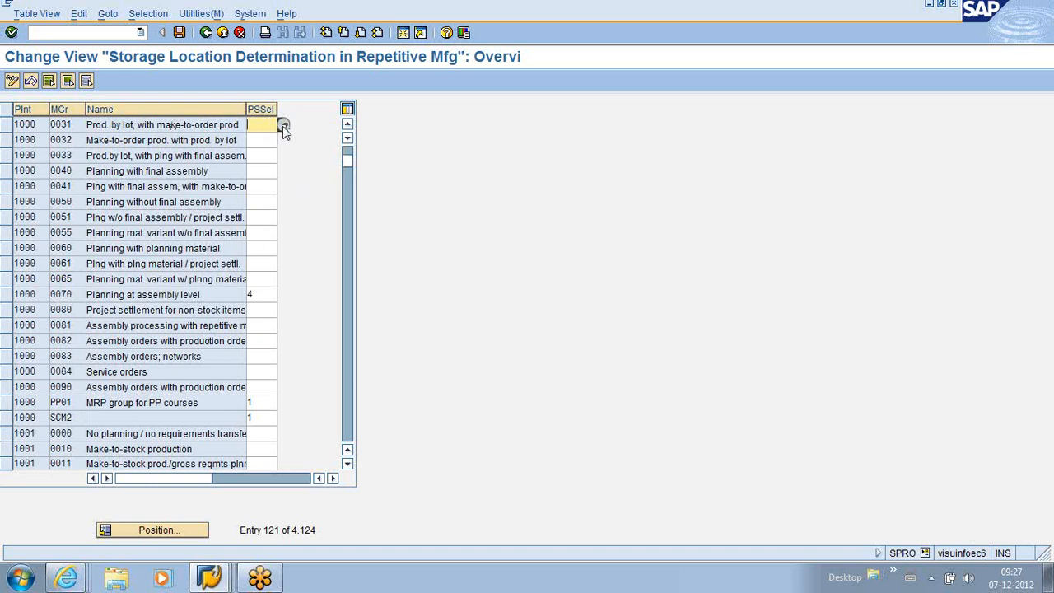
left_click(283, 124)
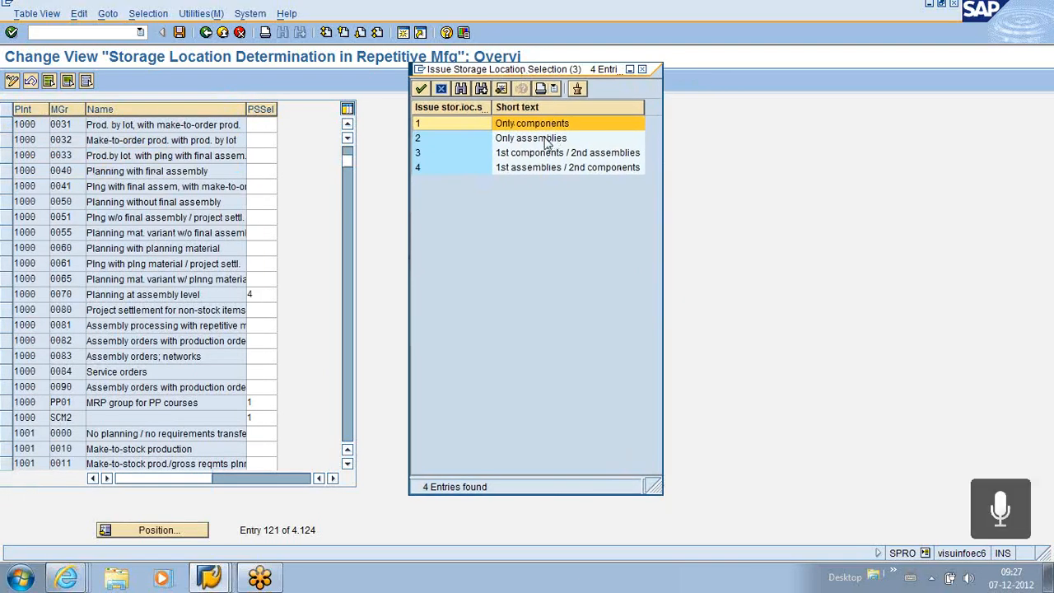
left_click(545, 139)
left_click(545, 156)
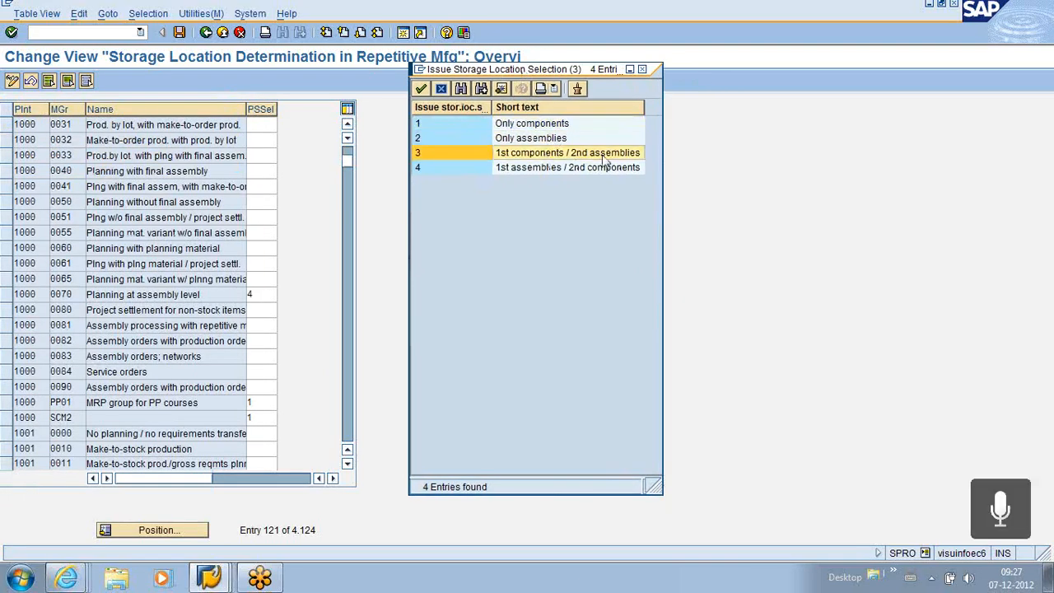
left_click(531, 175)
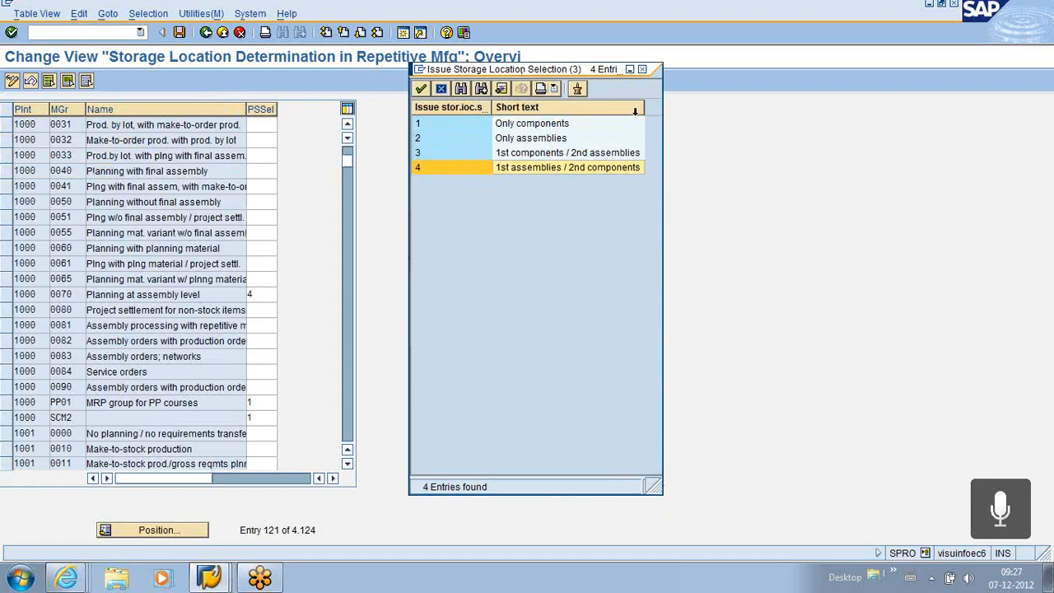
left_click(642, 69)
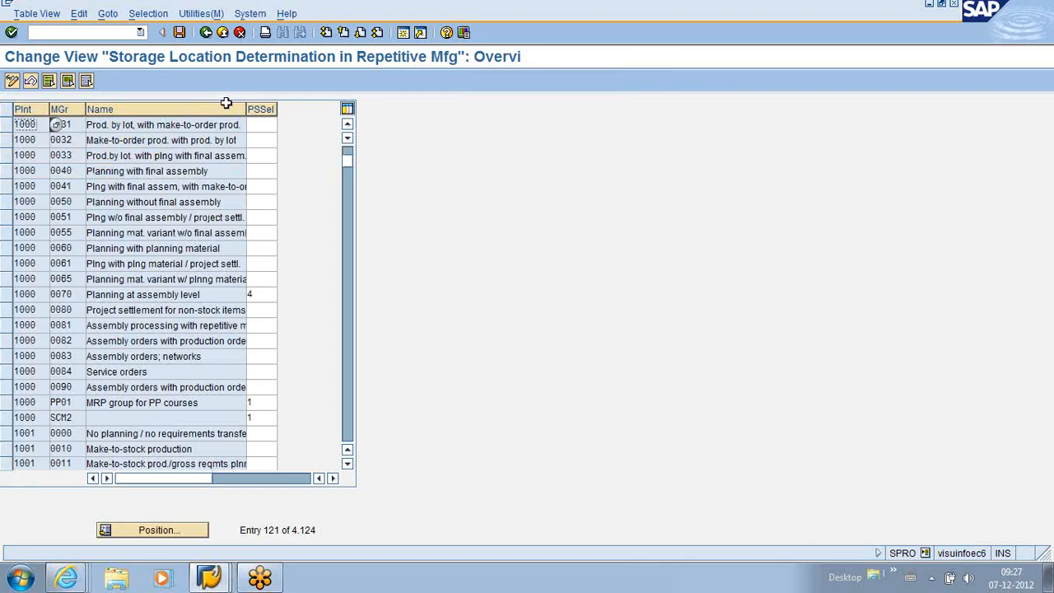
- Leave Storage Location Determination in Repetitive Mfg and expand Control Data under Repetitive Manufacturing in the IMG
left_click(206, 33)
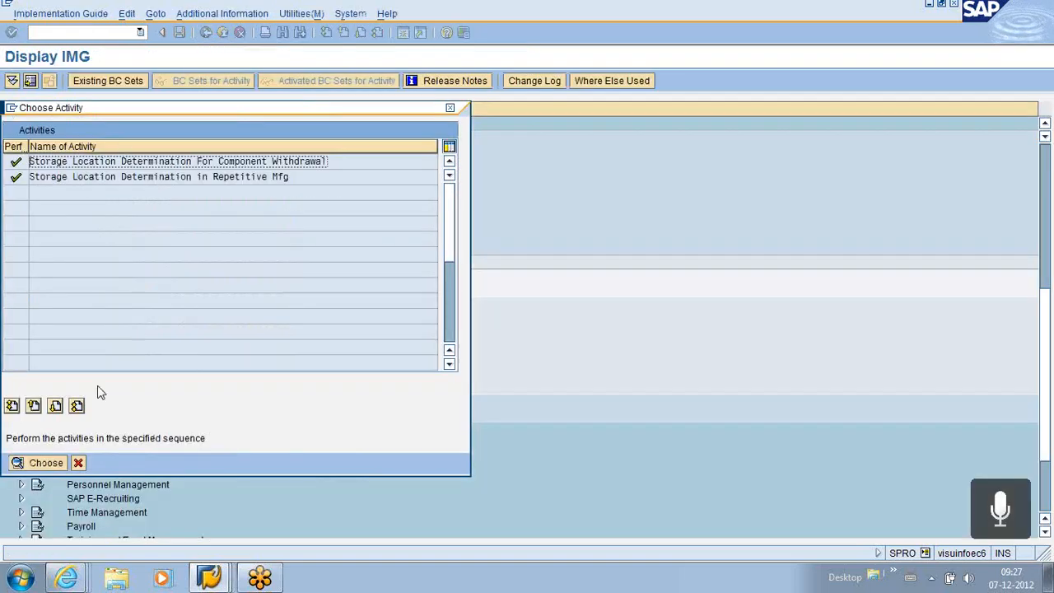
left_click(78, 462)
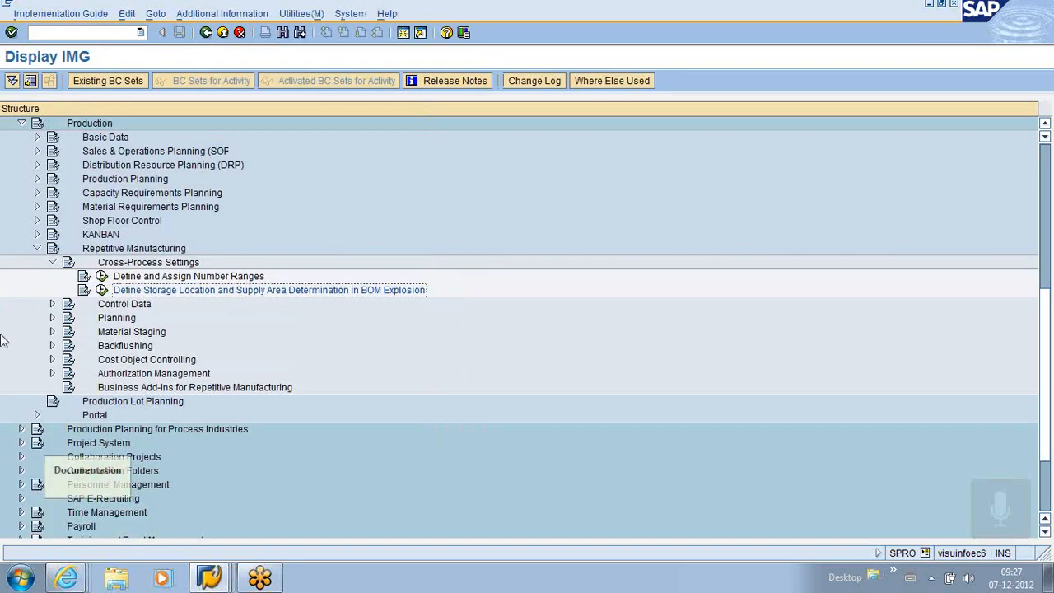
left_click(52, 304)
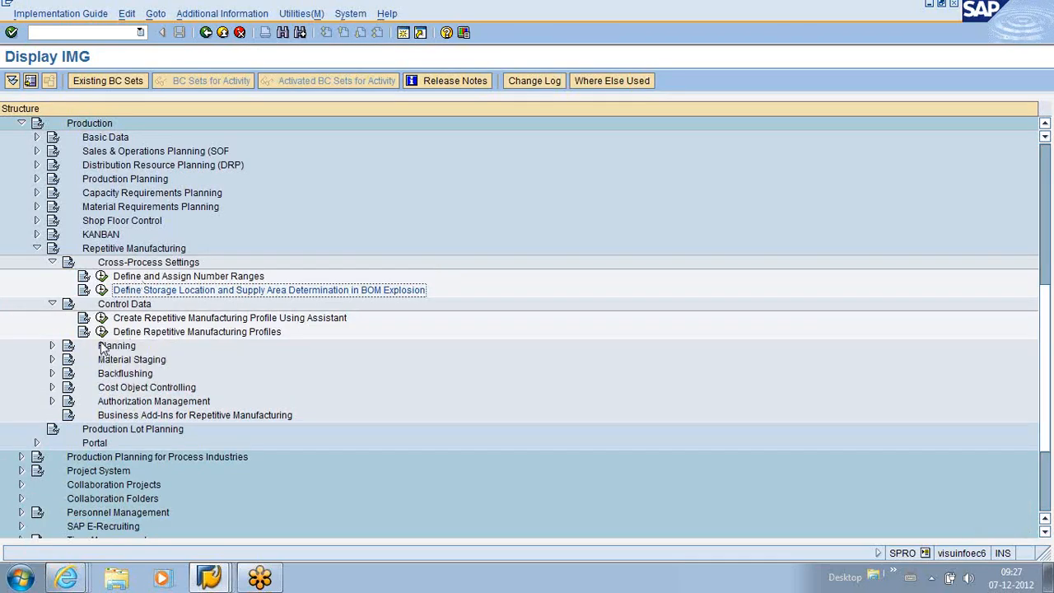
- Switch to the SAP Easy Access session and open the Stock/Requirements List with transaction MD04
left_click(280, 580)
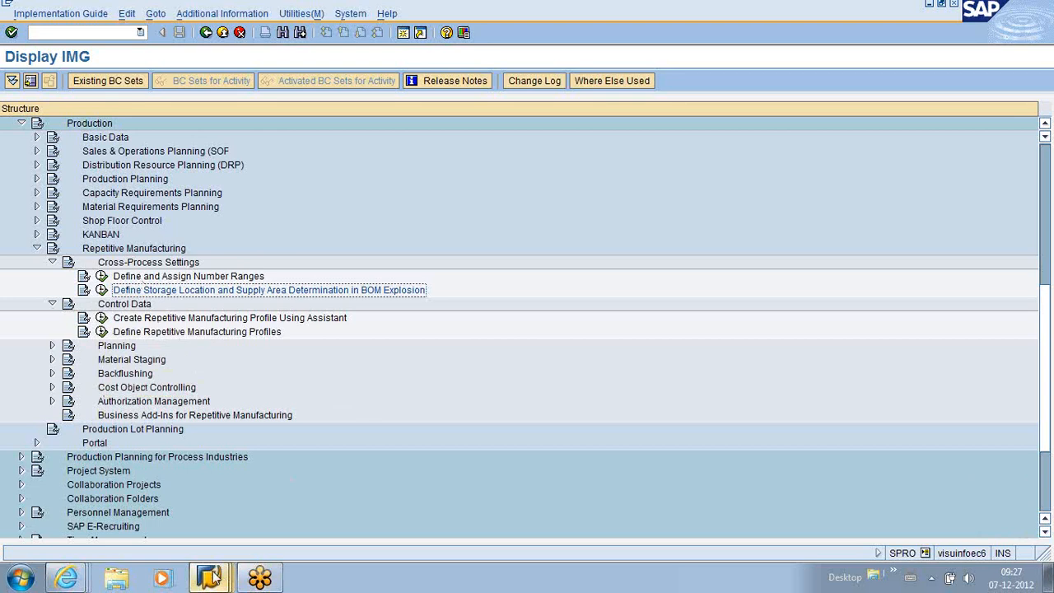
left_click(207, 518)
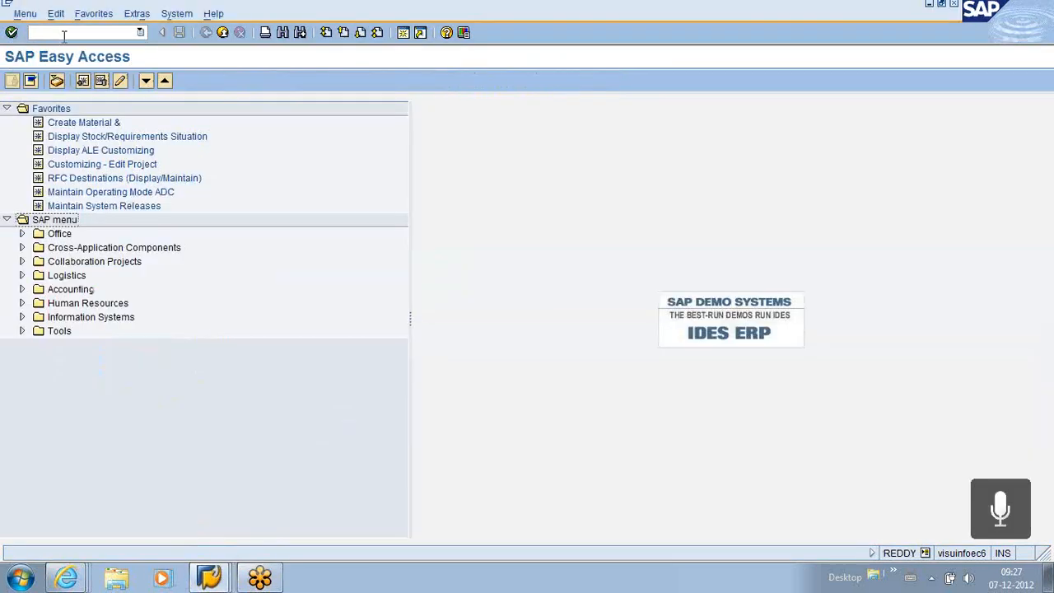
left_click(63, 35)
type("MD04")
key("Return")
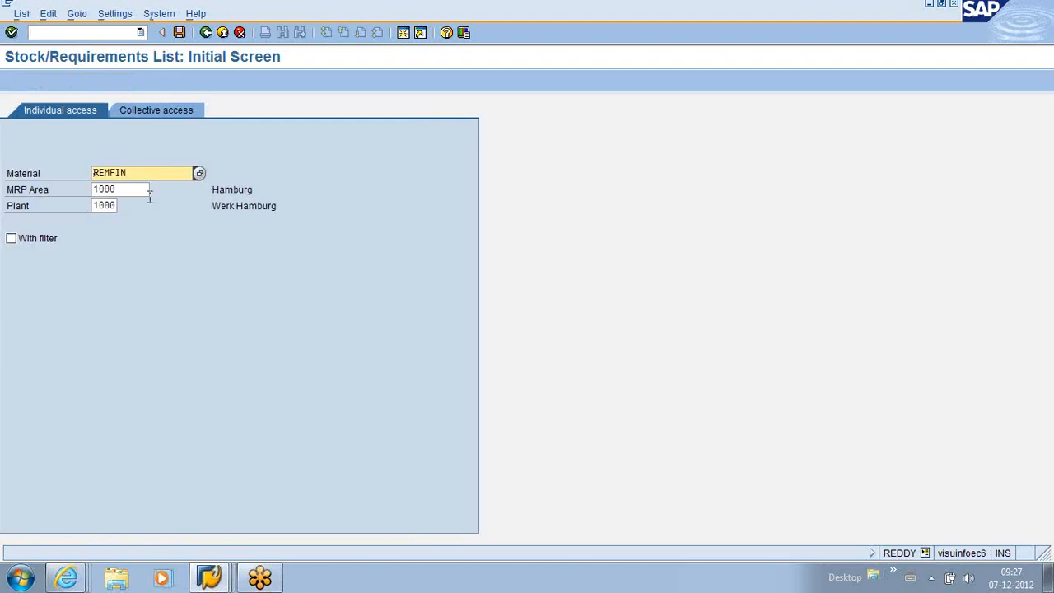
- Try to display the stock/requirements list for material REMFIN1 in MRP area and plant 1000
key("BackSpace")
key("BackSpace")
key("BackSpace")
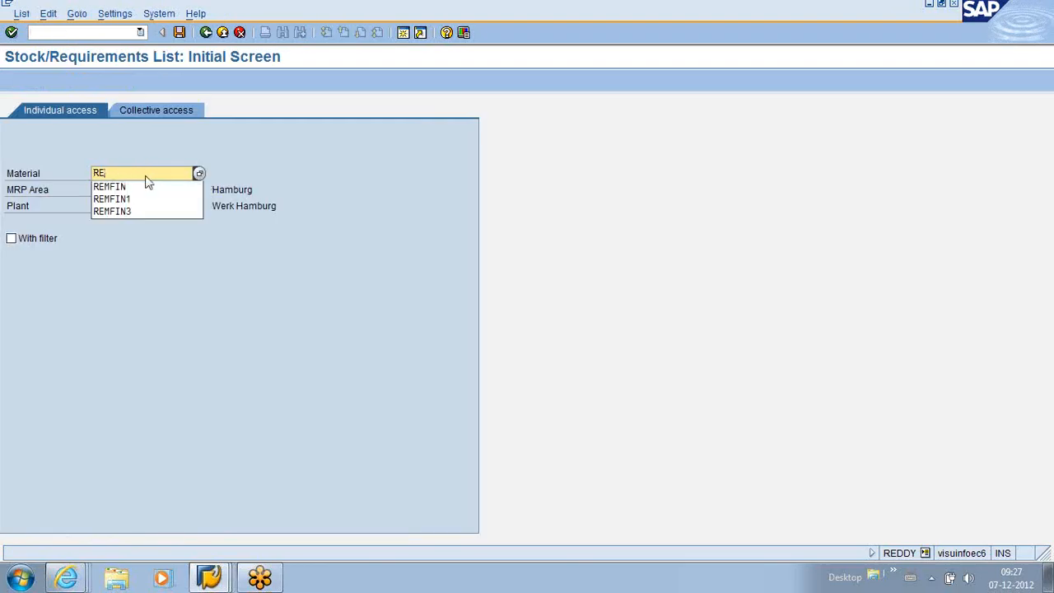
left_click(137, 198)
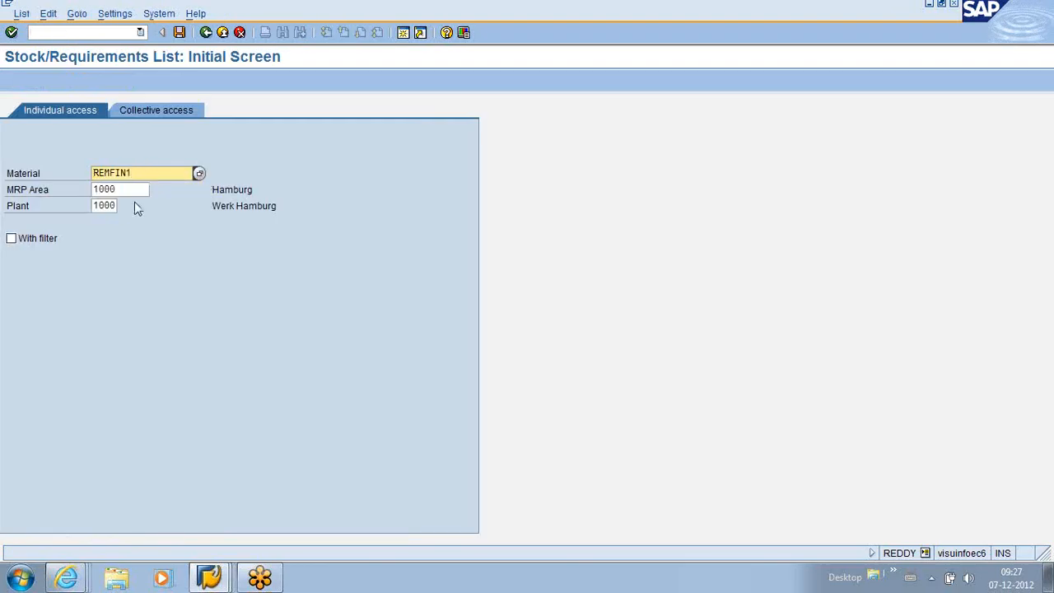
key("Return")
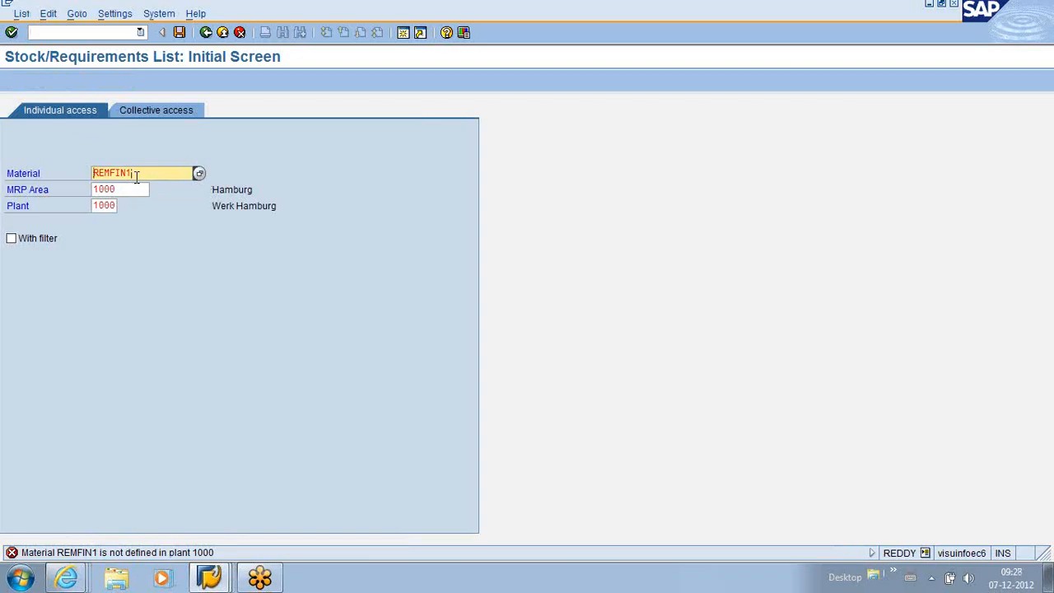
- Display the stock/requirements list for material REMFIN3 in plant 1000
key("BackSpace")
type("3")
key("Return")
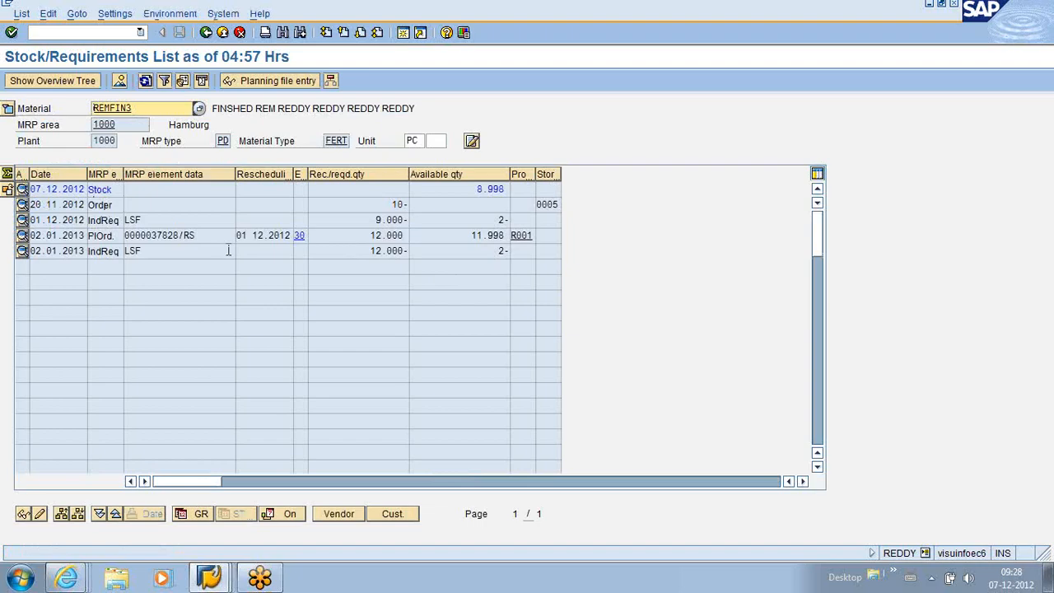
- Open the MRP 4 data of material REMFIN3 and review the possible REM profile values, closing the list without choosing one
double_click(117, 108)
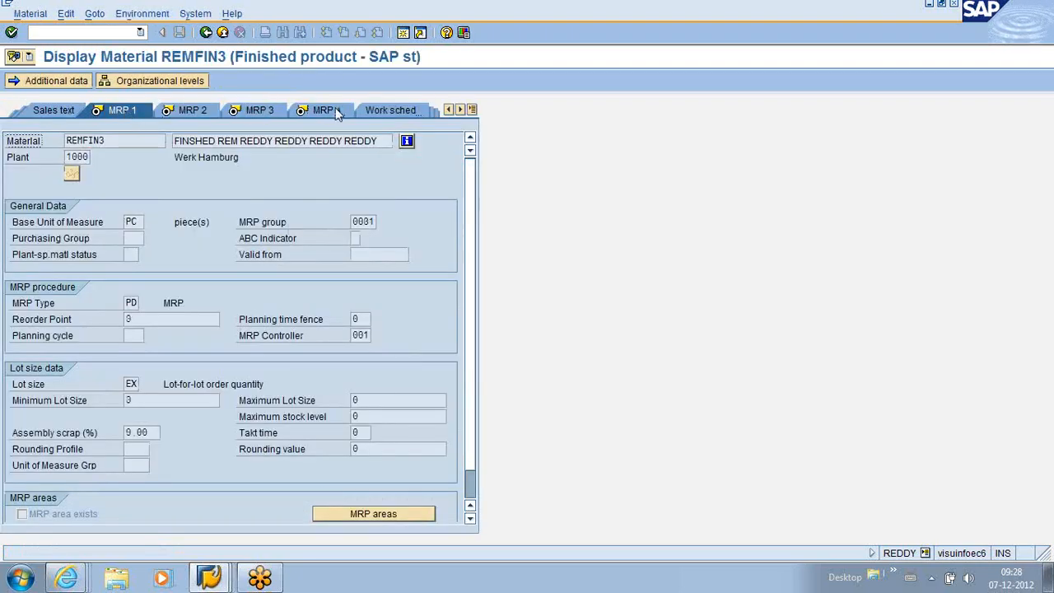
left_click(336, 114)
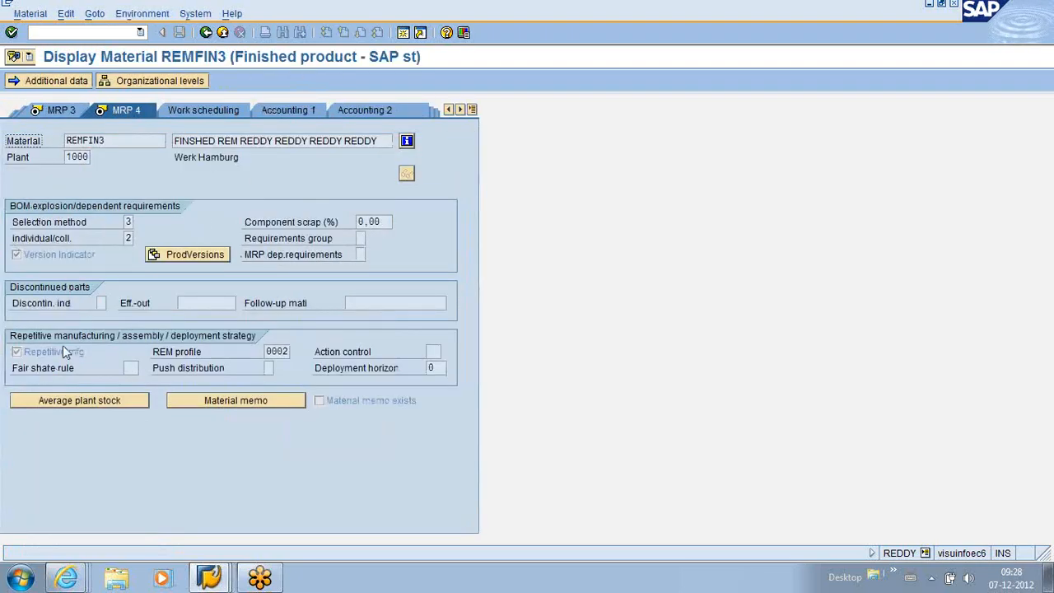
left_click(287, 353)
left_click(295, 352)
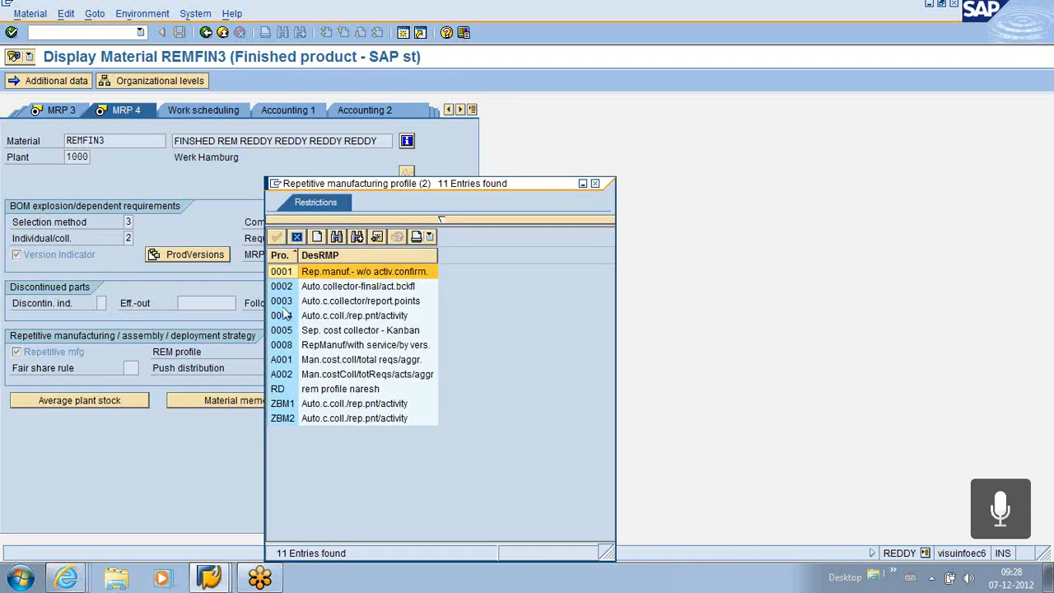
left_click_drag(472, 186, 595, 161)
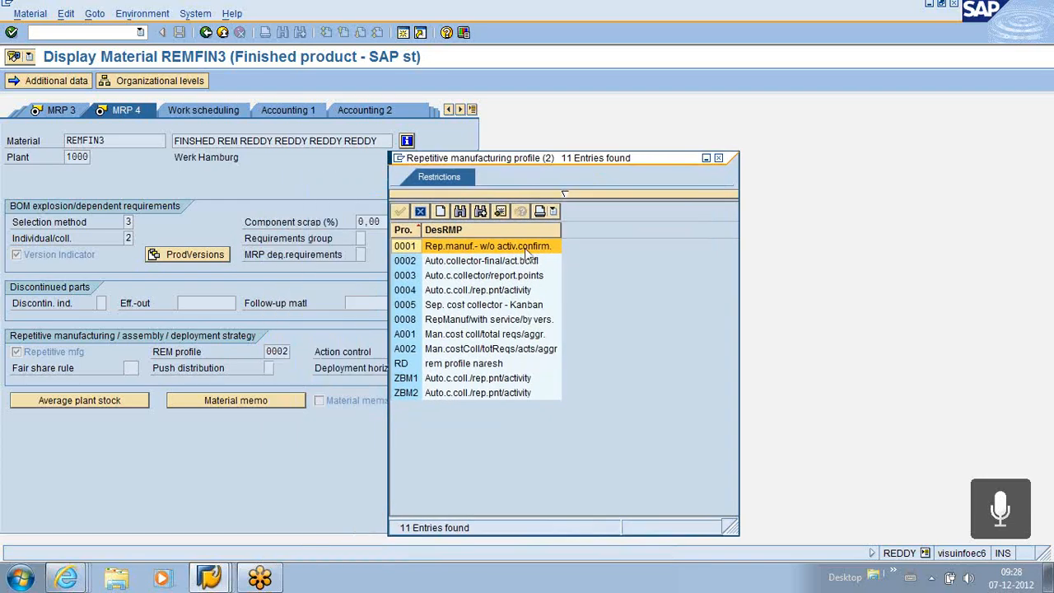
left_click(717, 157)
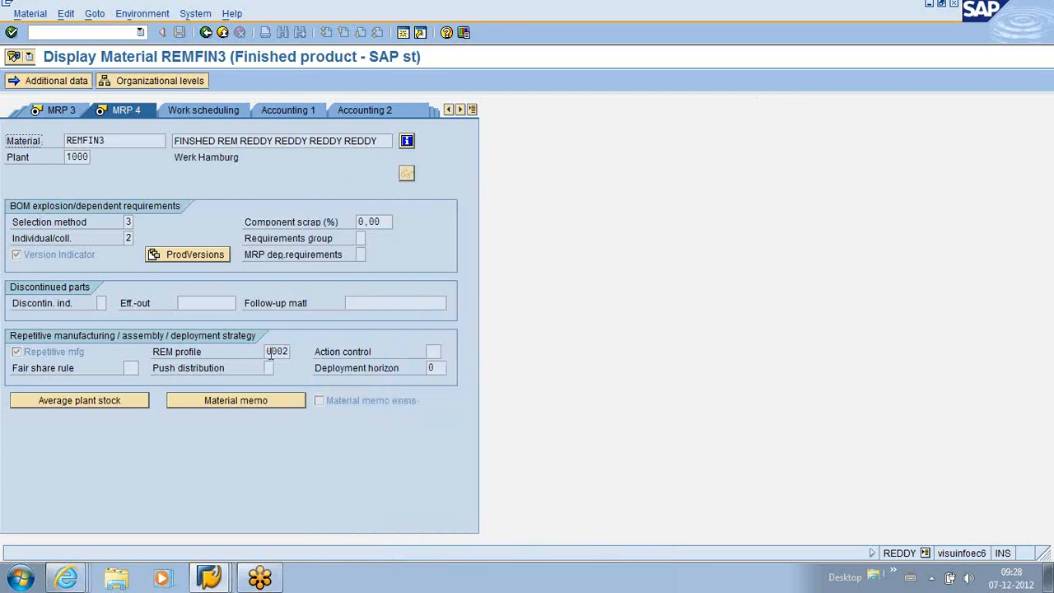
- Return to the IMG session, collapse Cross-Process Settings, and view the Define Repetitive Manufacturing Profiles table before leaving it
key("alt+Tab")
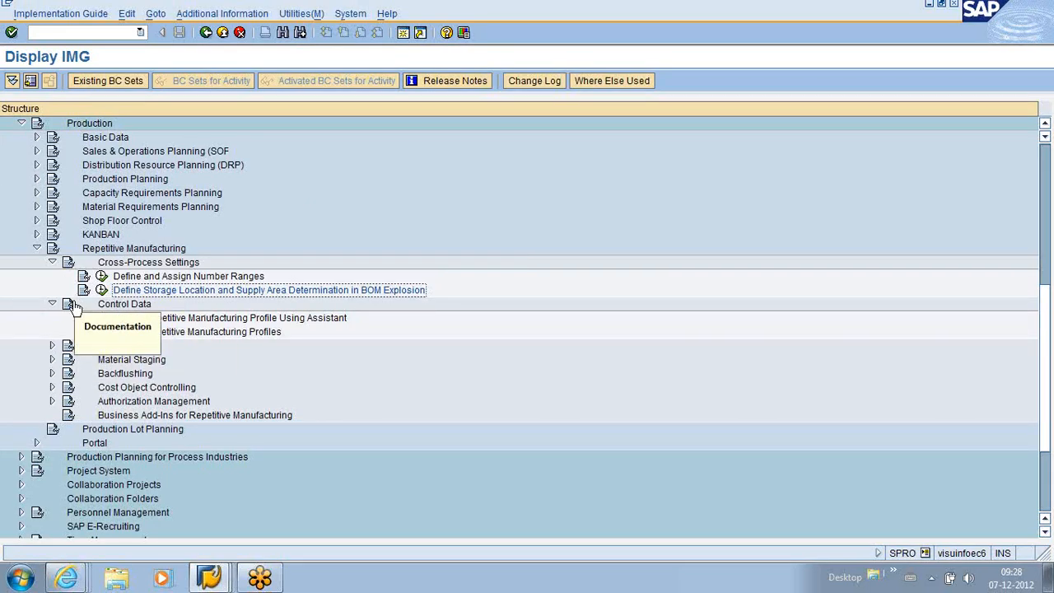
left_click(52, 262)
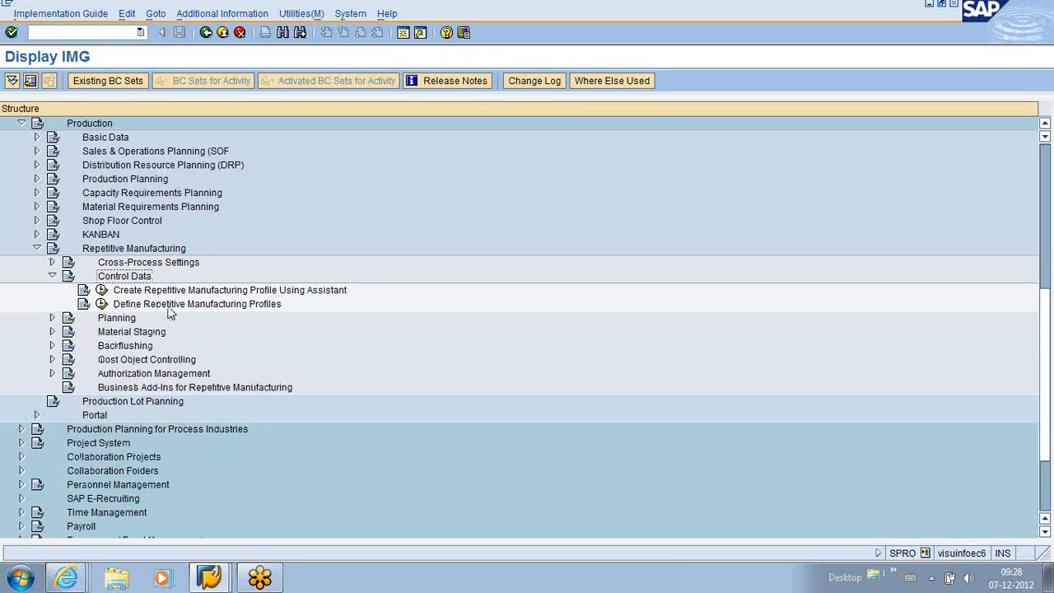
left_click(102, 304)
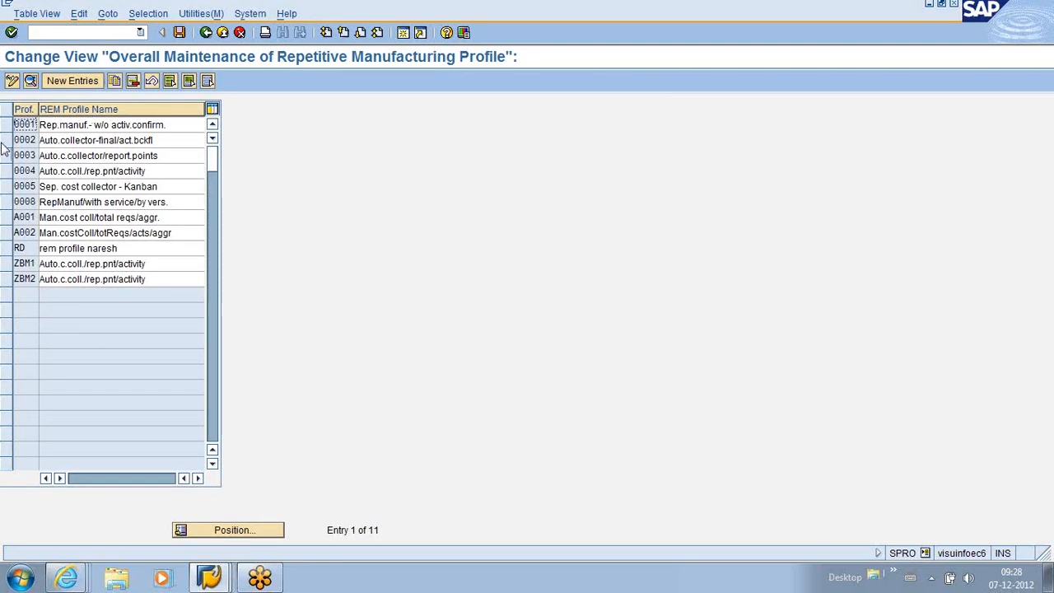
left_click(206, 32)
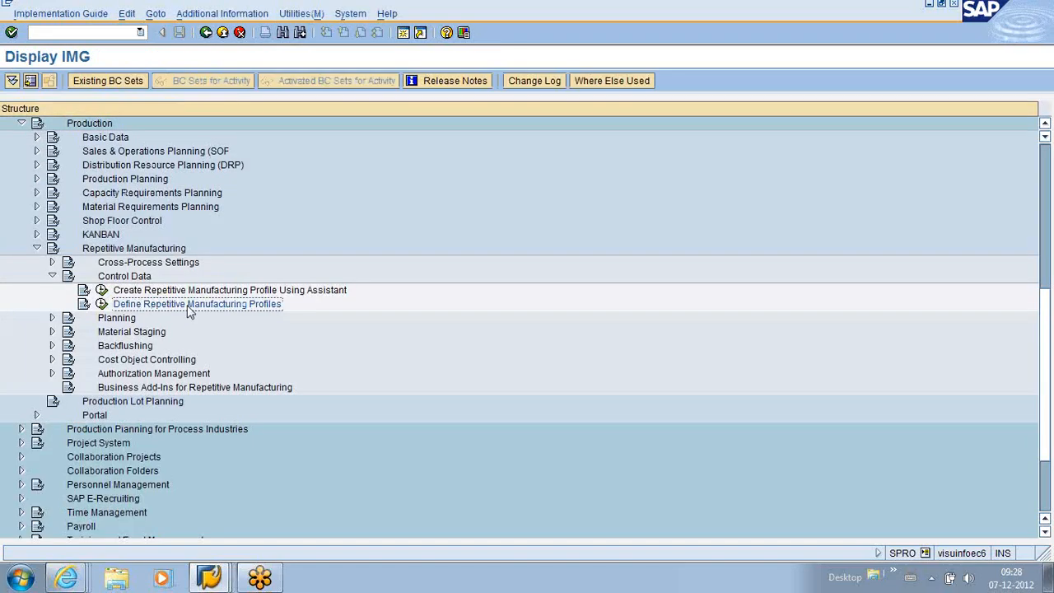
- View the start screen of Create Repetitive Manufacturing Profile Using Assistant, then cancel the wizard
left_click(102, 290)
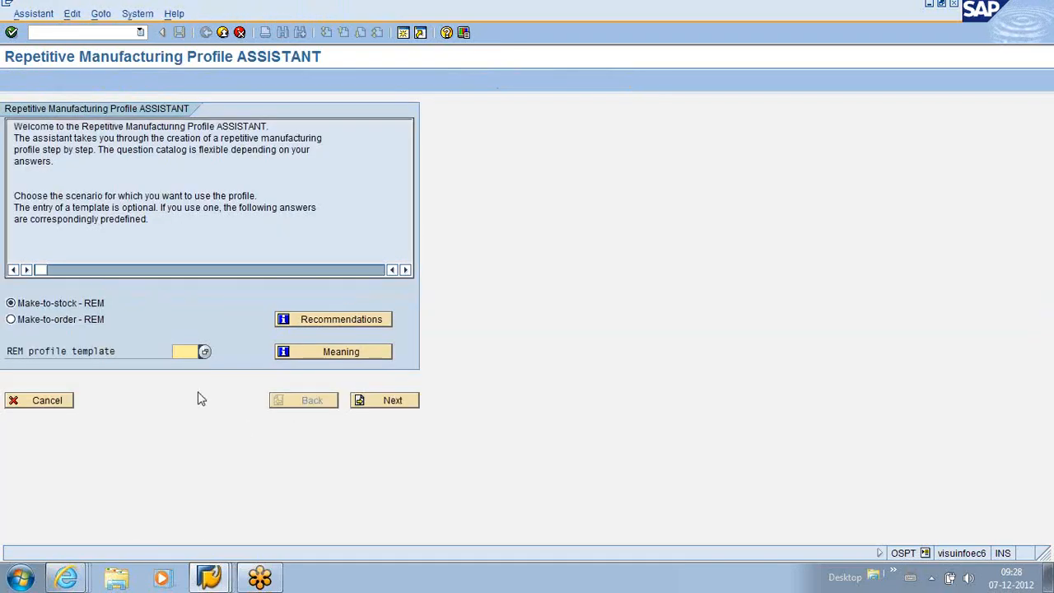
left_click(223, 33)
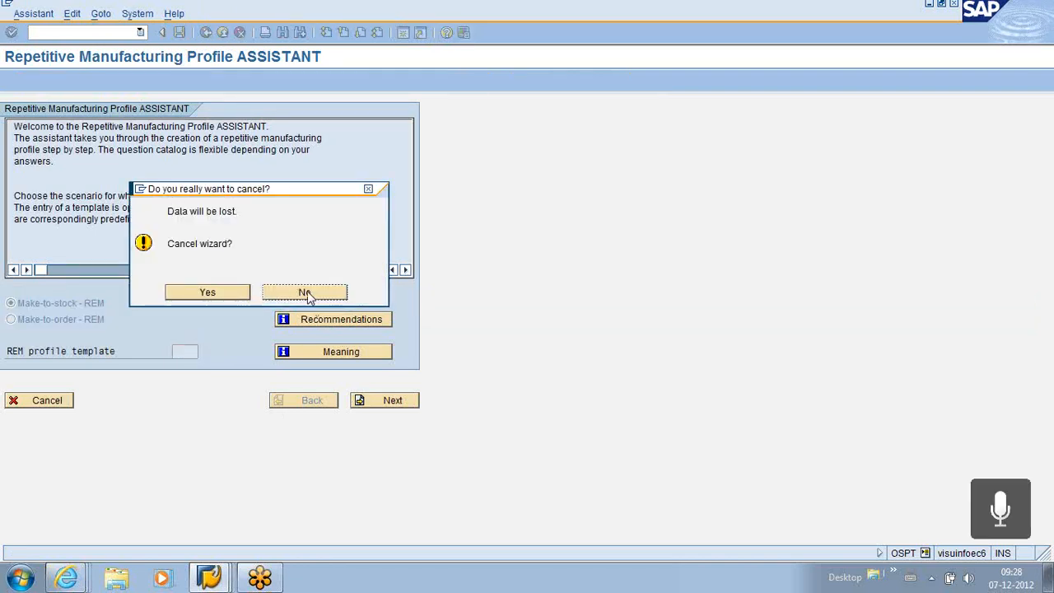
left_click(227, 297)
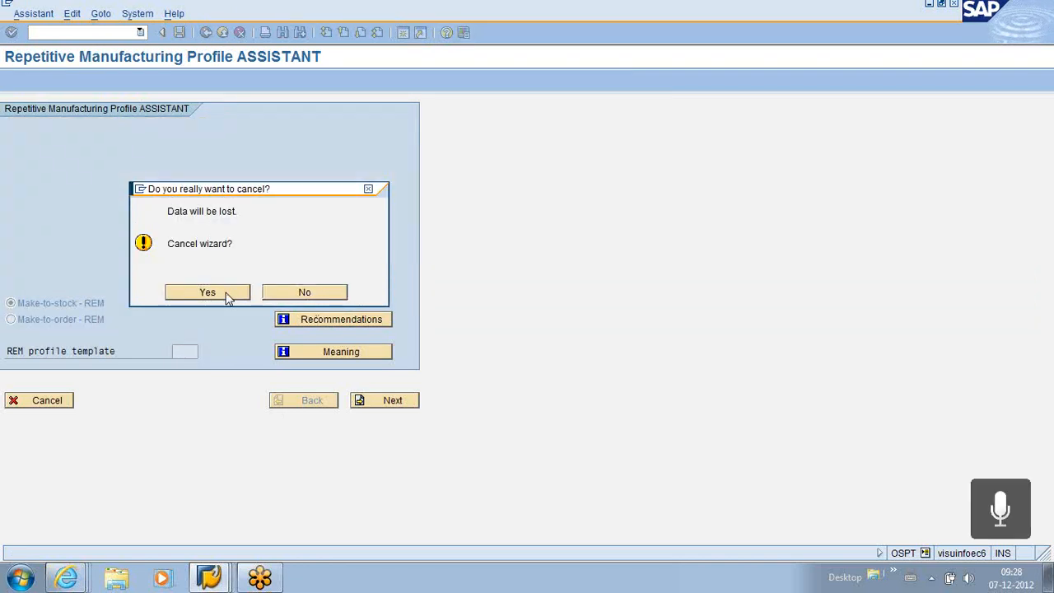
- In Define Repetitive Manufacturing Profiles, copy profile 0001 to new REM profile 999, naming it "Rep.manuf.- w/o activ._" plus the owner's surname
left_click(101, 304)
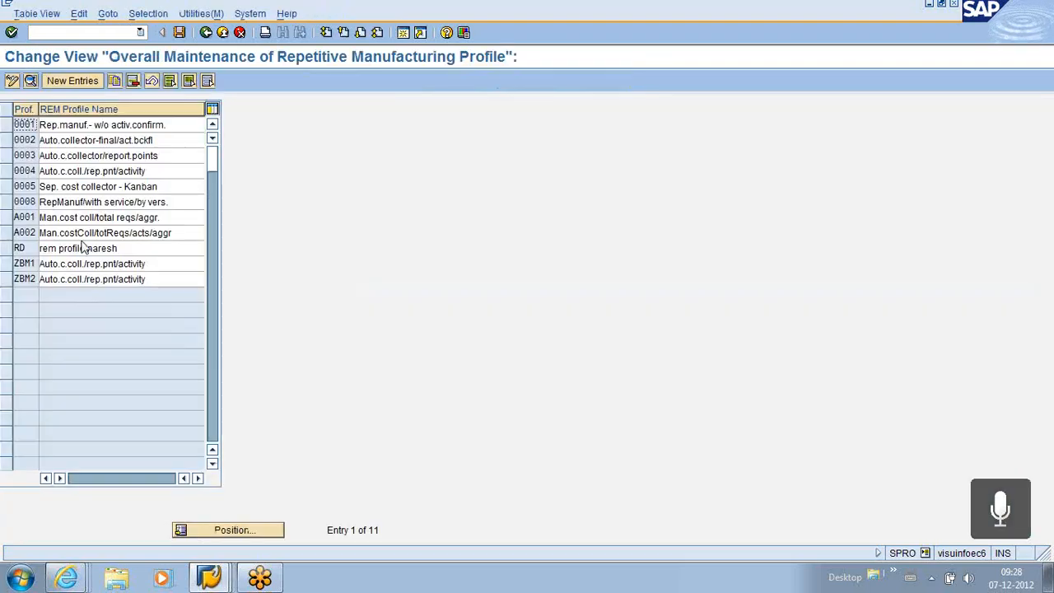
left_click(7, 140)
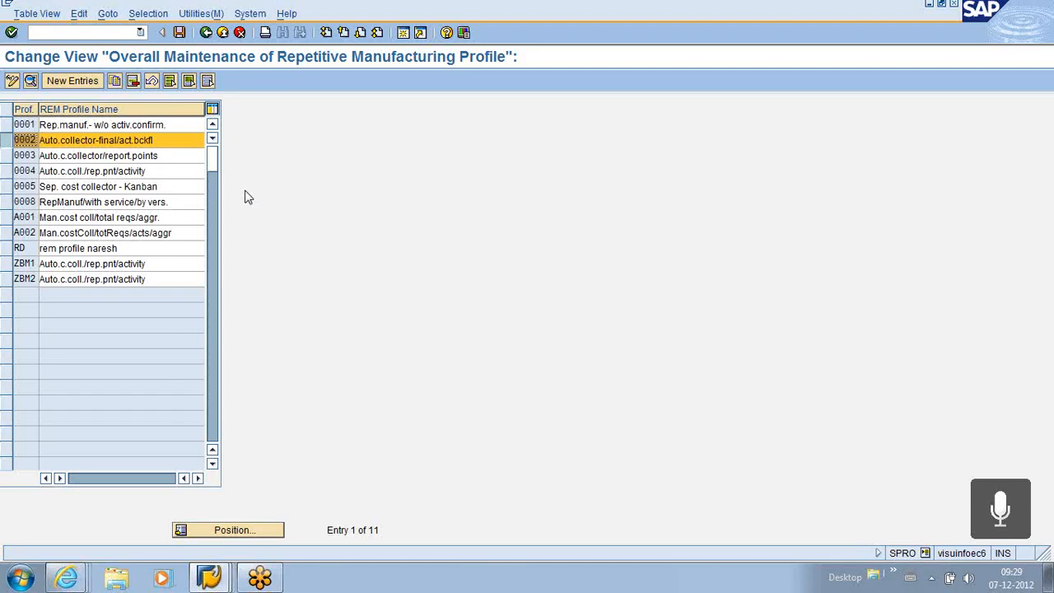
left_click(8, 126)
left_click(9, 140)
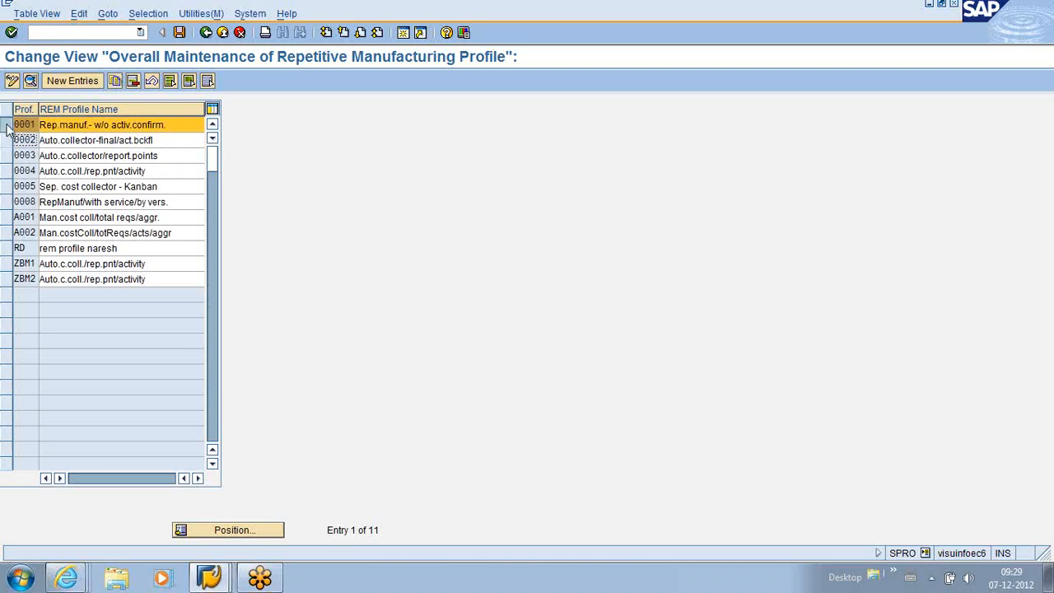
left_click(115, 80)
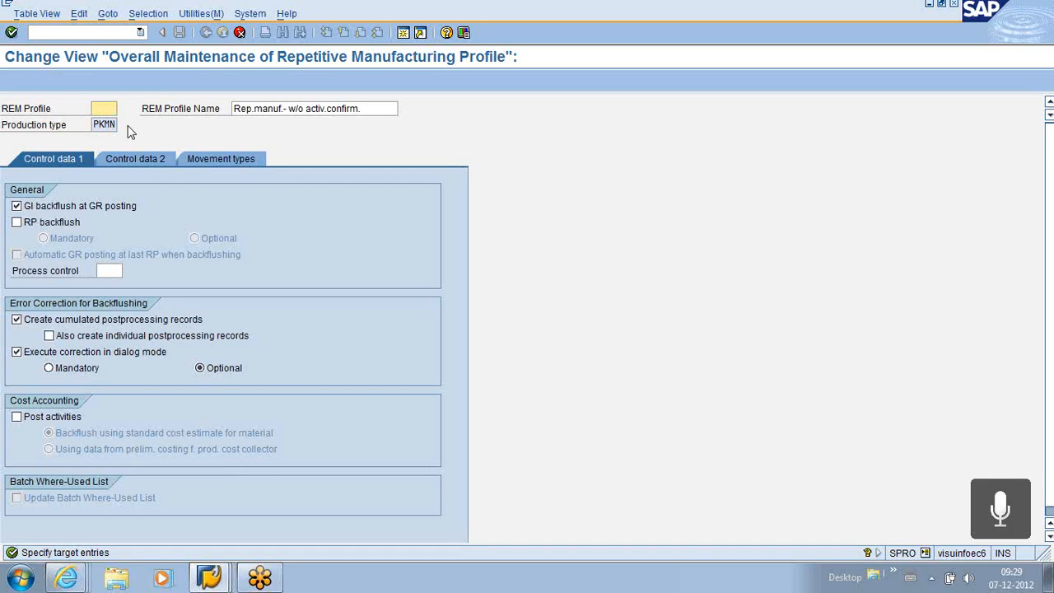
type("999")
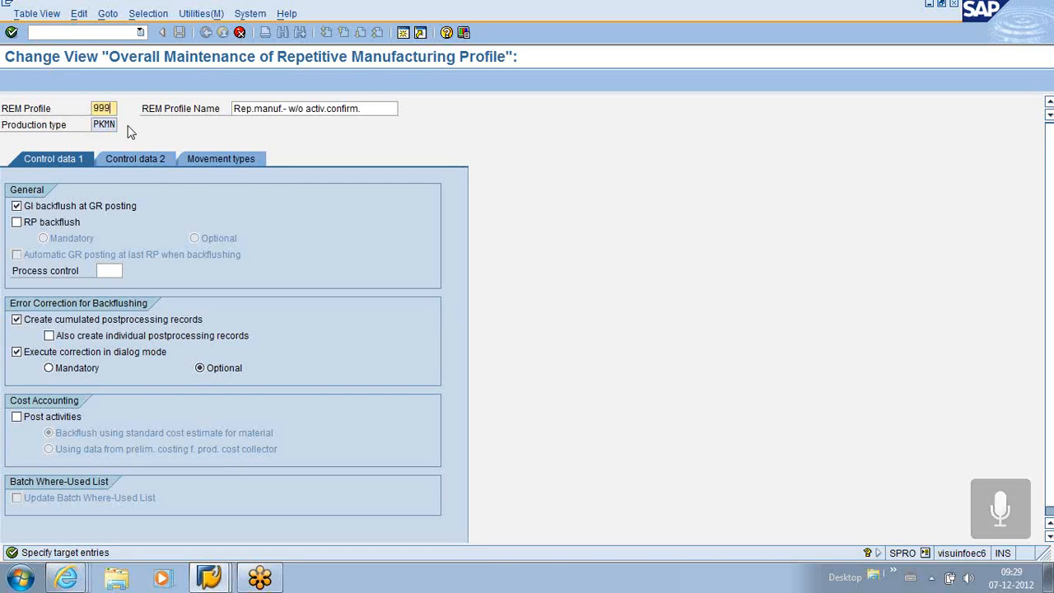
left_click(366, 108)
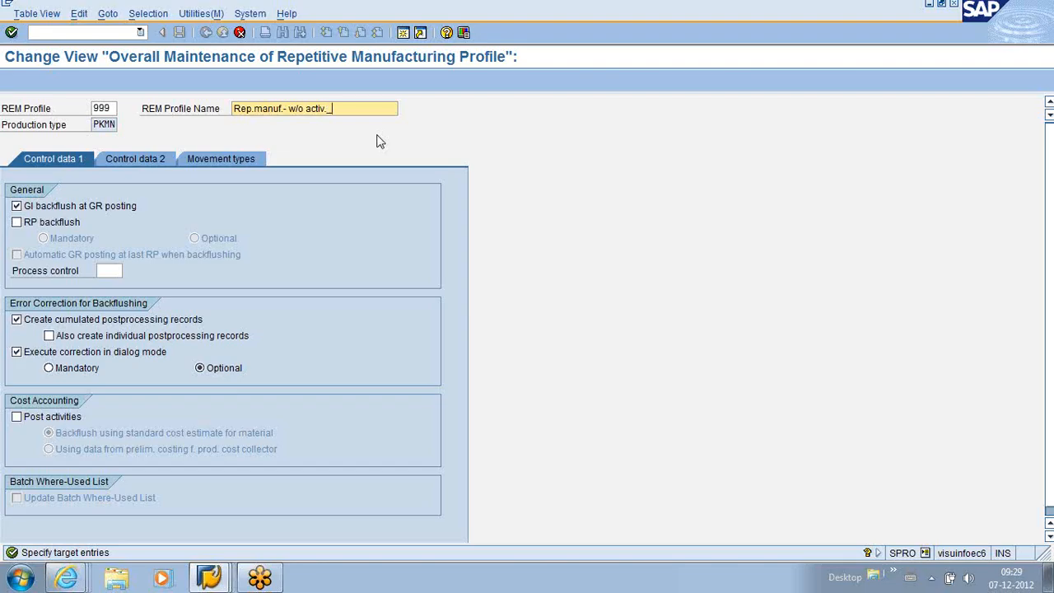
type("REDDY")
key("Return")
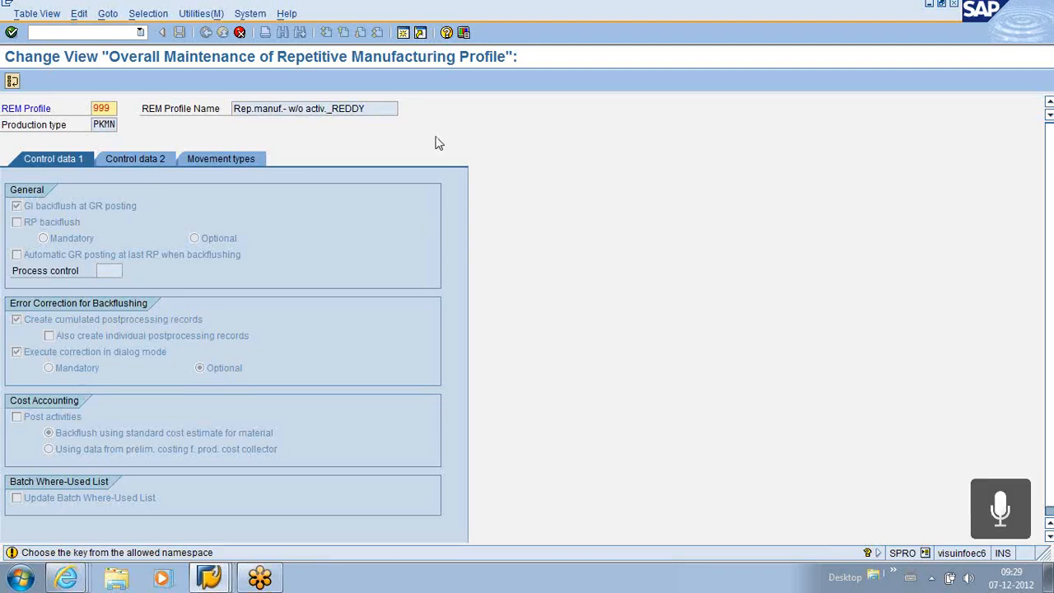
key("Return")
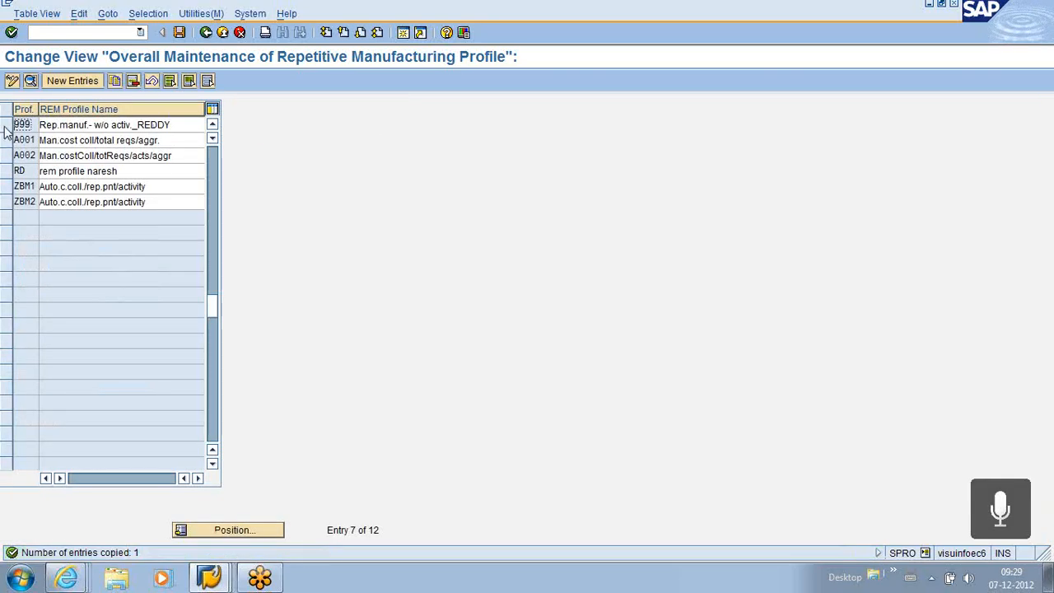
- Show the REM profile table from its first entry and select the copied profile 999 for comparison with 0001
left_click_drag(212, 305, 212, 144)
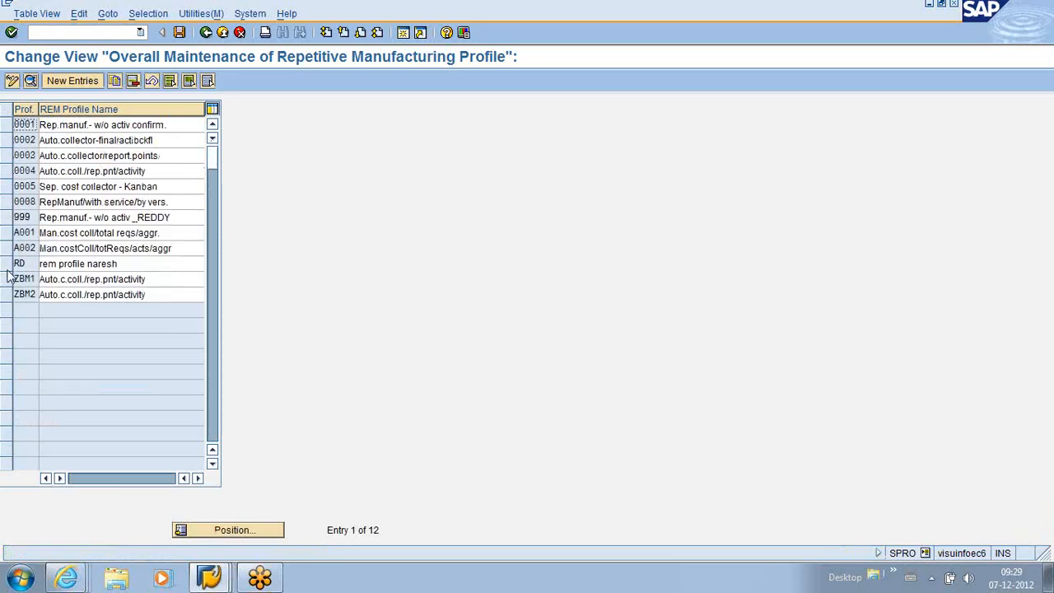
left_click(6, 217)
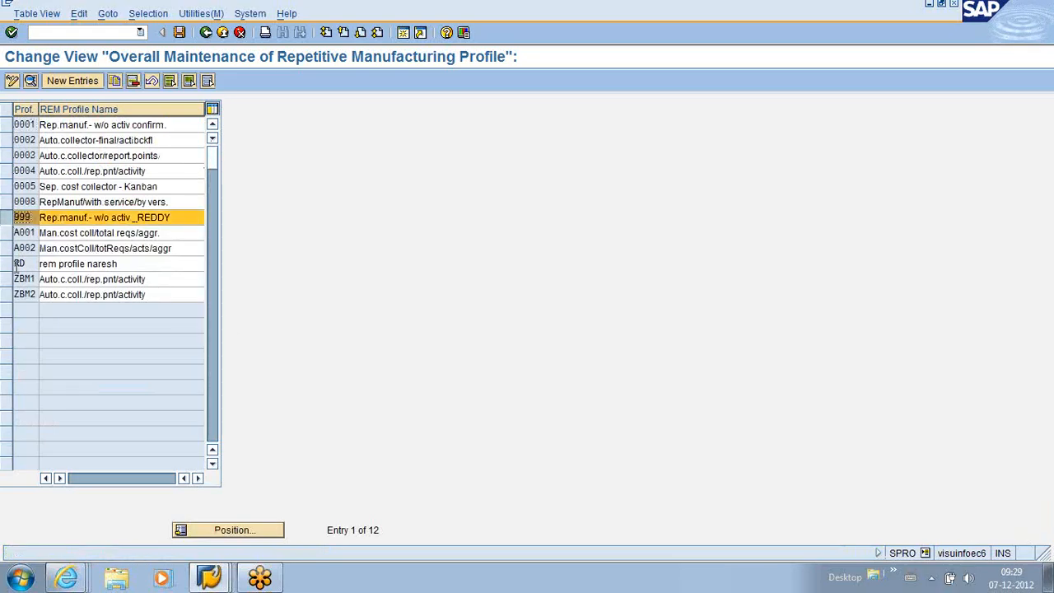
left_click(6, 125)
left_click(6, 127)
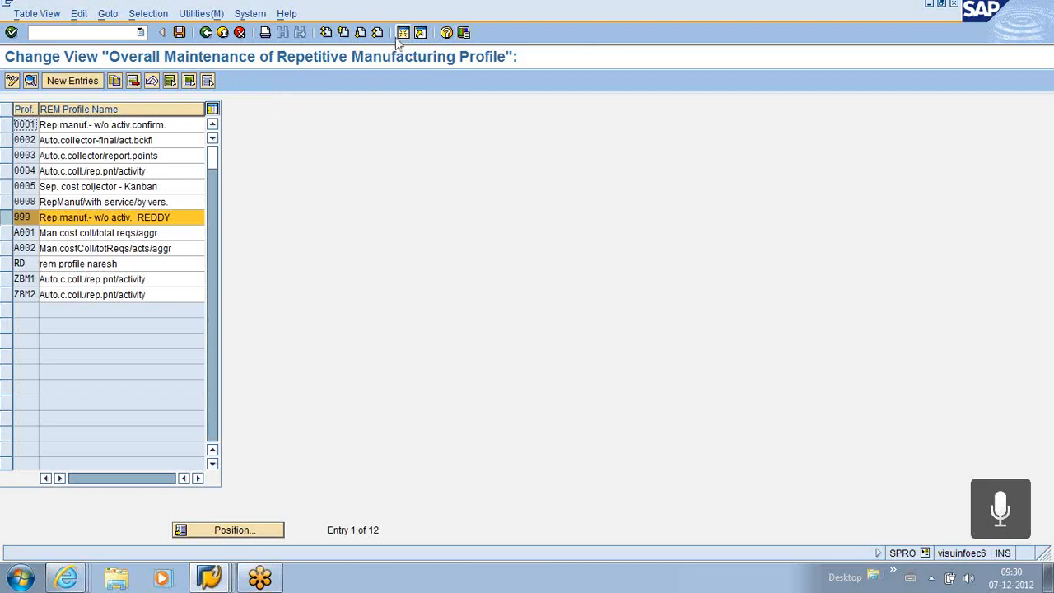
- Switch to a new SAP Easy Access session and open Customizing: Execute Project with transaction SPRO
key("alt+Tab")
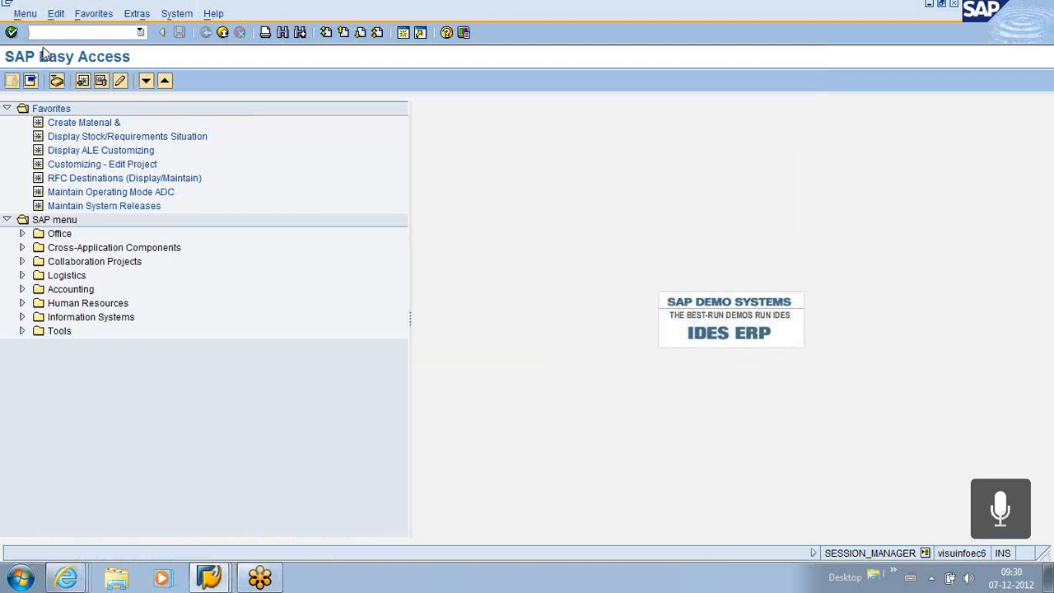
type("SPRO")
key("Return")
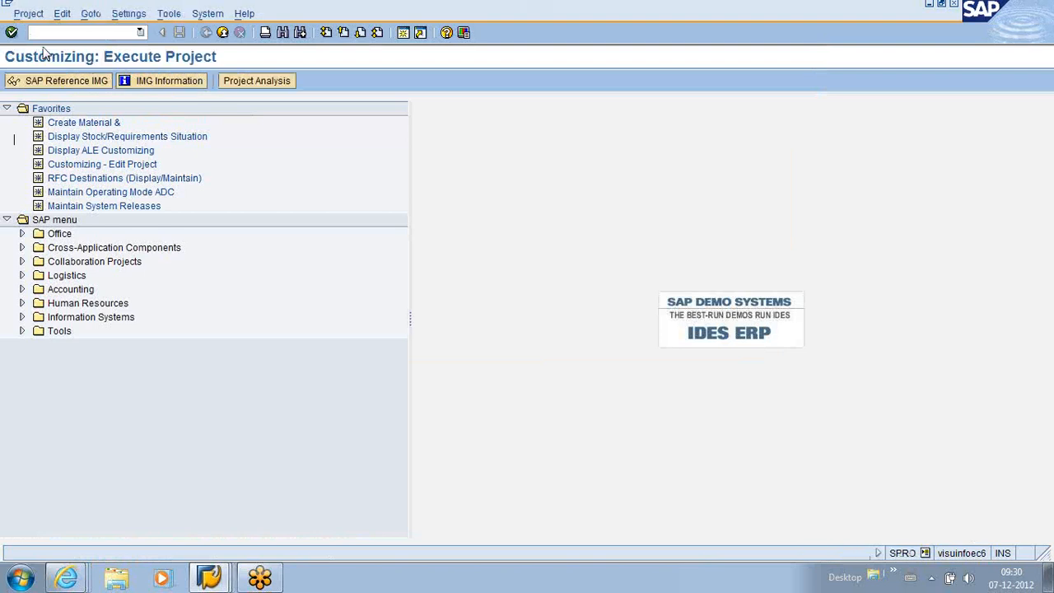
- In the SAP Reference IMG, open Maintain storage location under Enterprise Structure, Definition, Materials Management for plant 1000
left_click(80, 86)
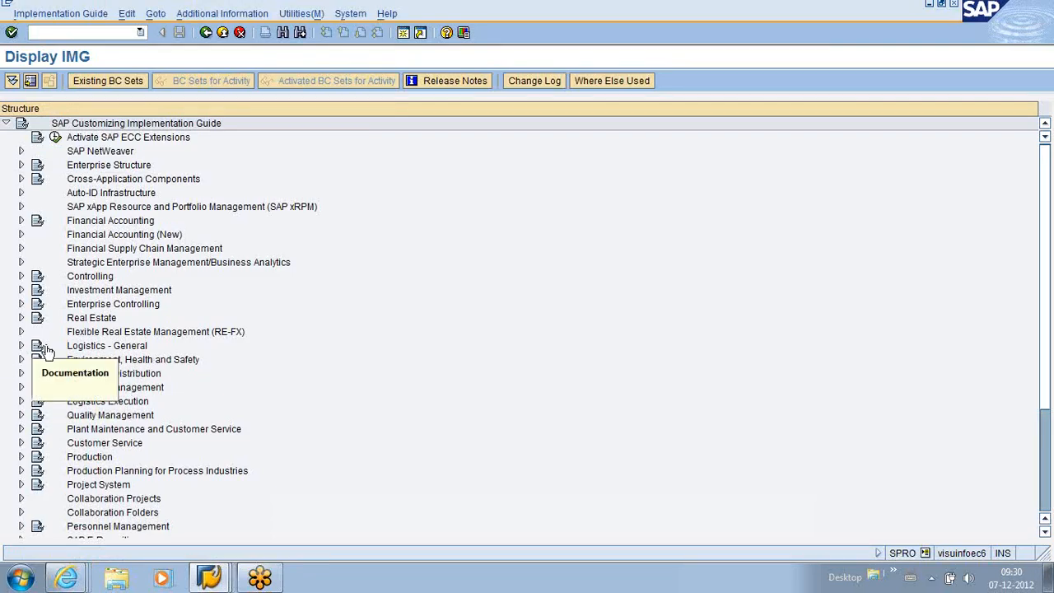
left_click(21, 165)
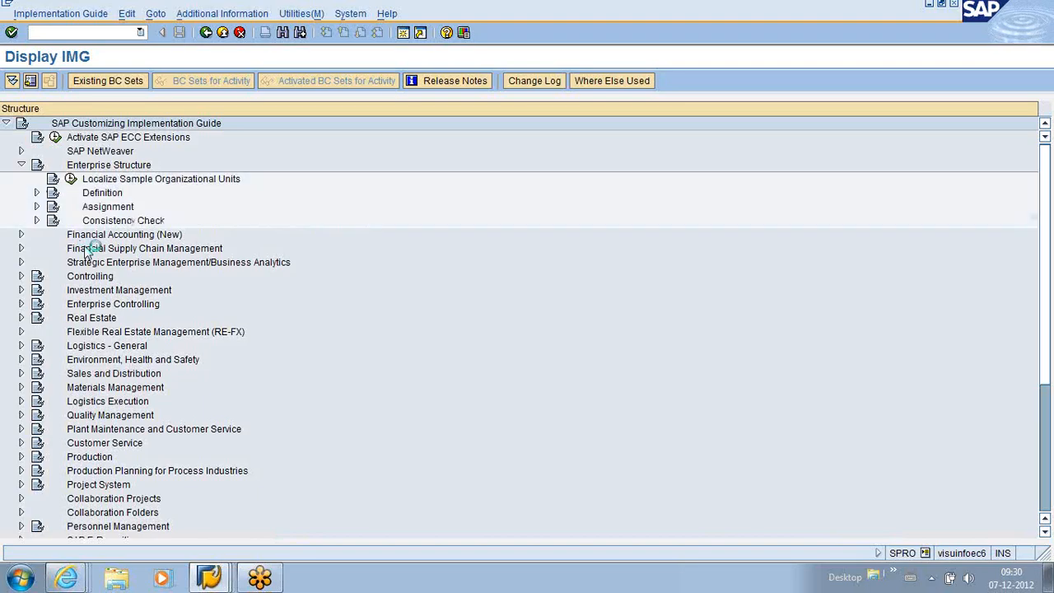
scroll(86, 247, "down", 1)
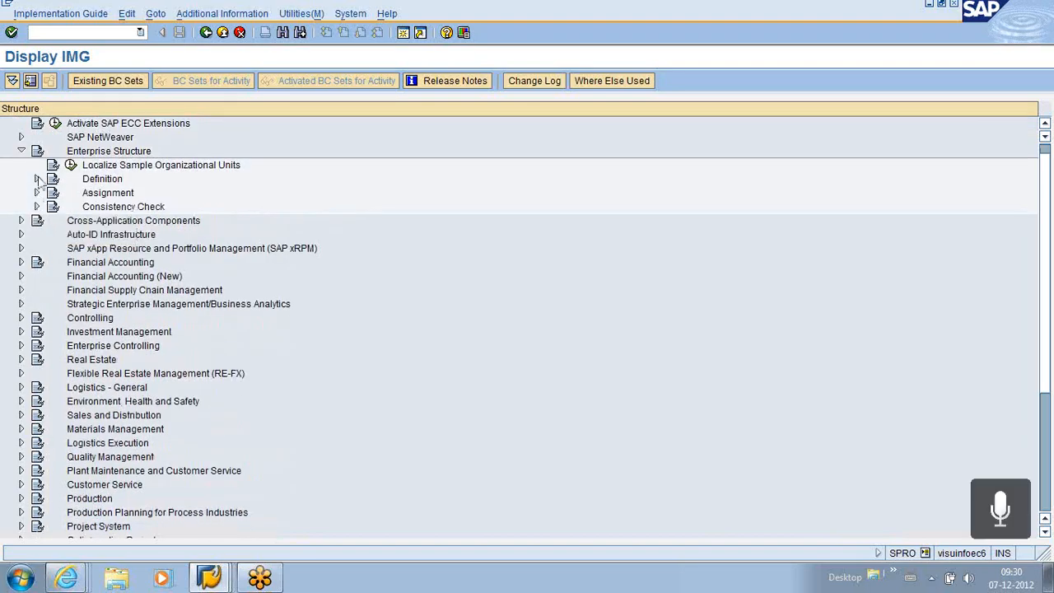
left_click(36, 179)
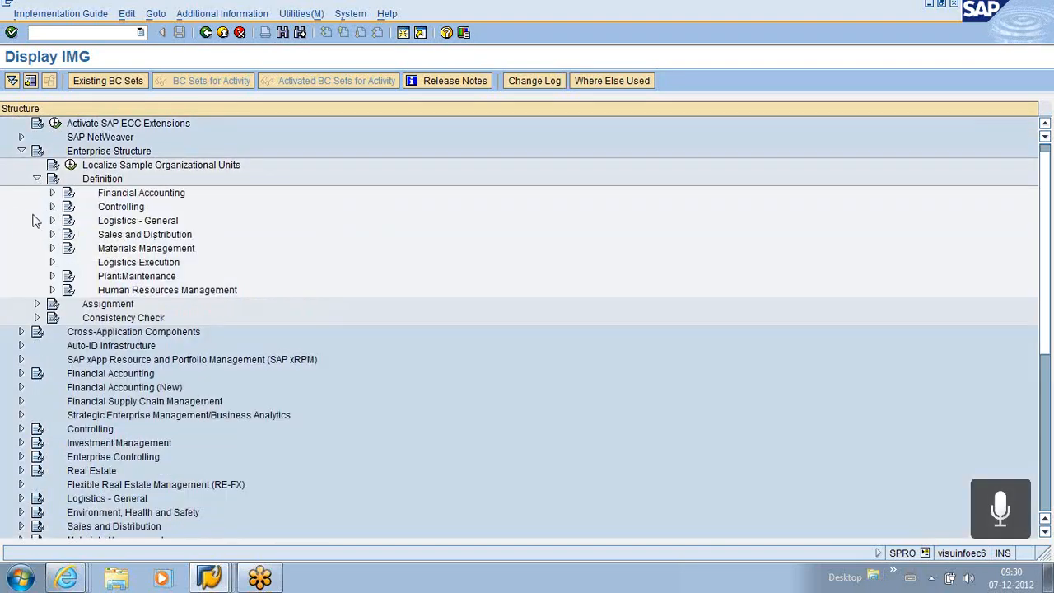
left_click(51, 221)
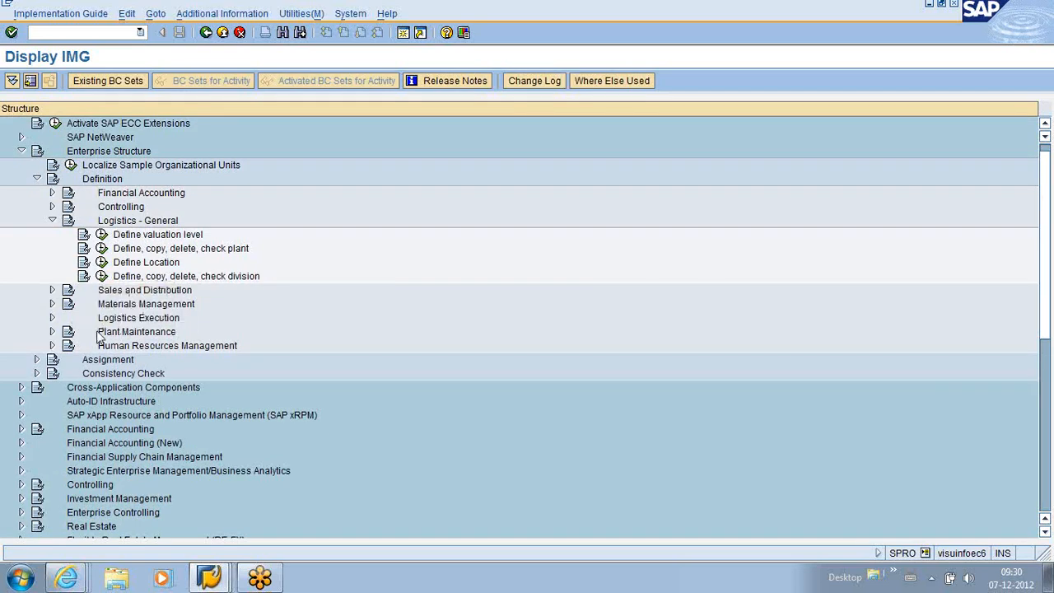
left_click(52, 304)
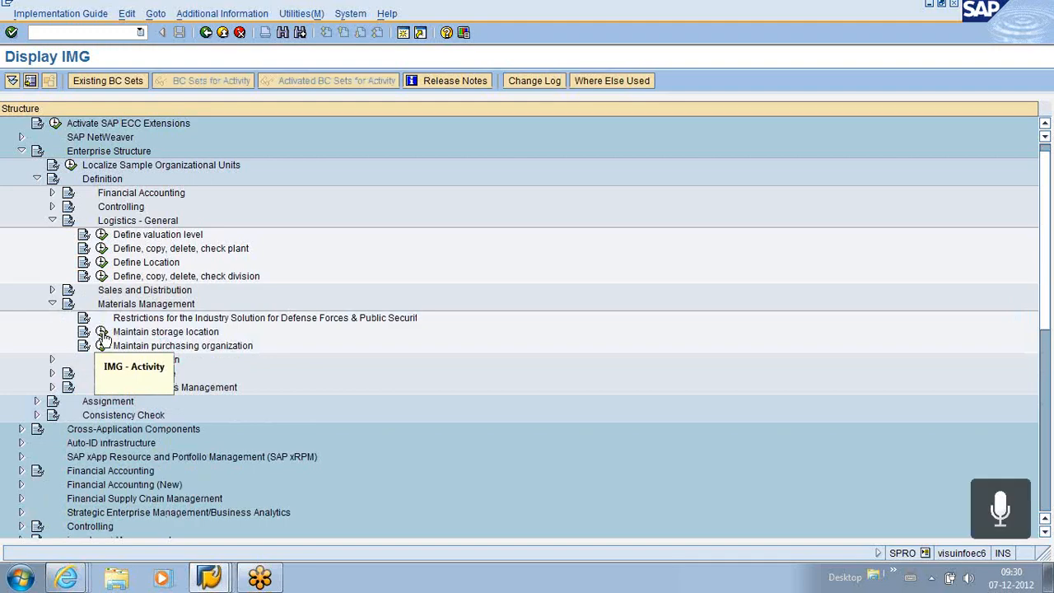
left_click(103, 333)
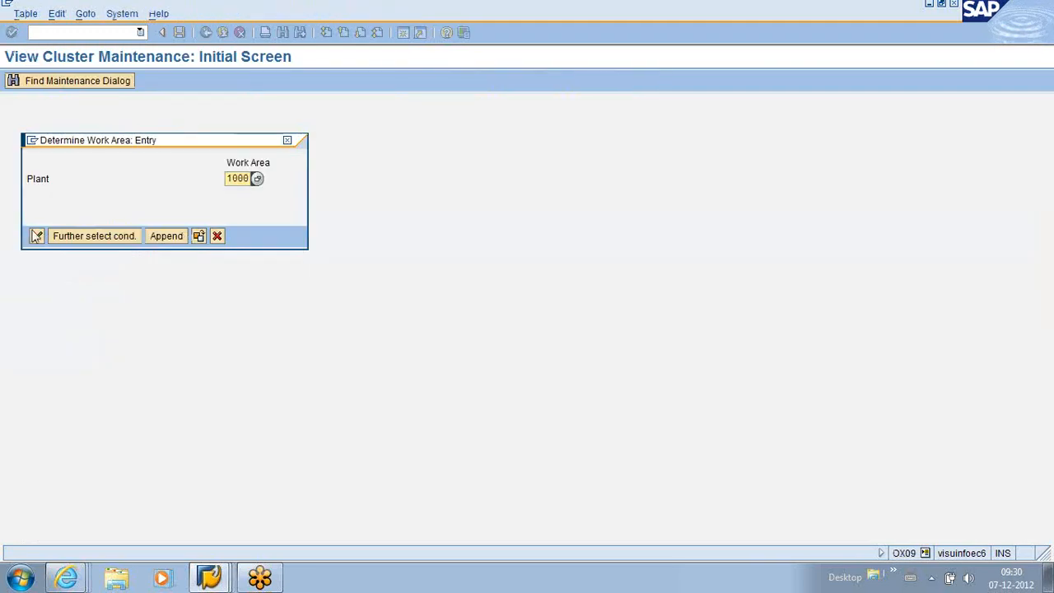
left_click(36, 237)
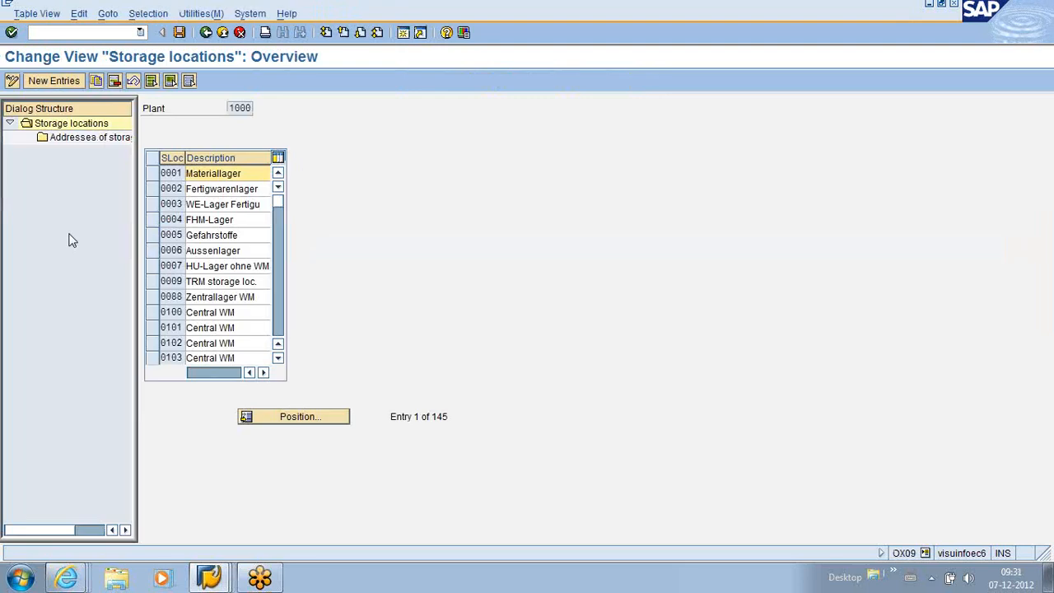
- Select storage locations 0001 to 0004 of plant 1000 and start copying them as new entries
left_click(152, 172)
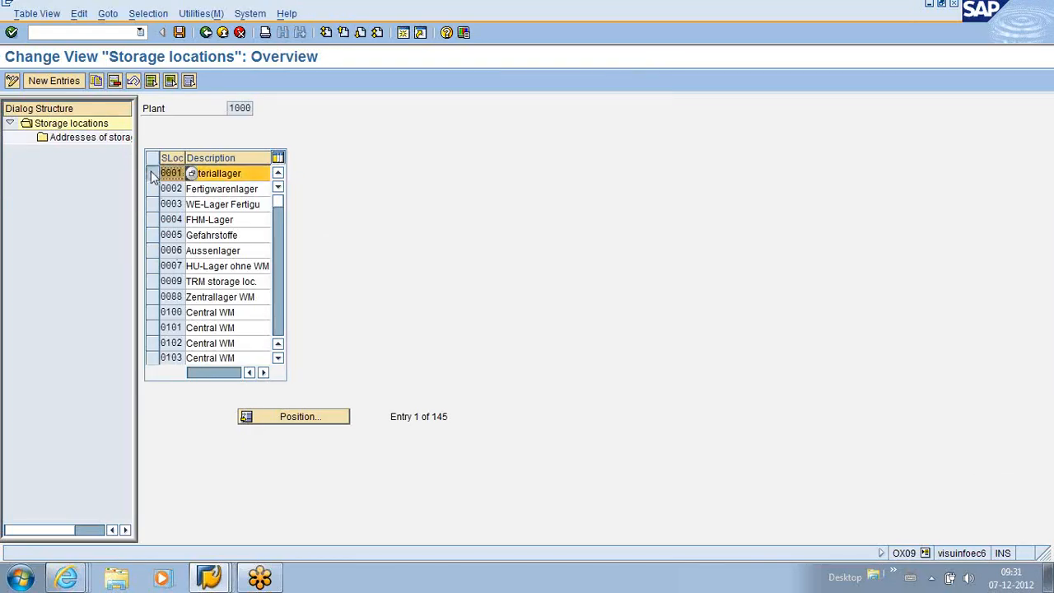
scroll(150, 175, "down", 1)
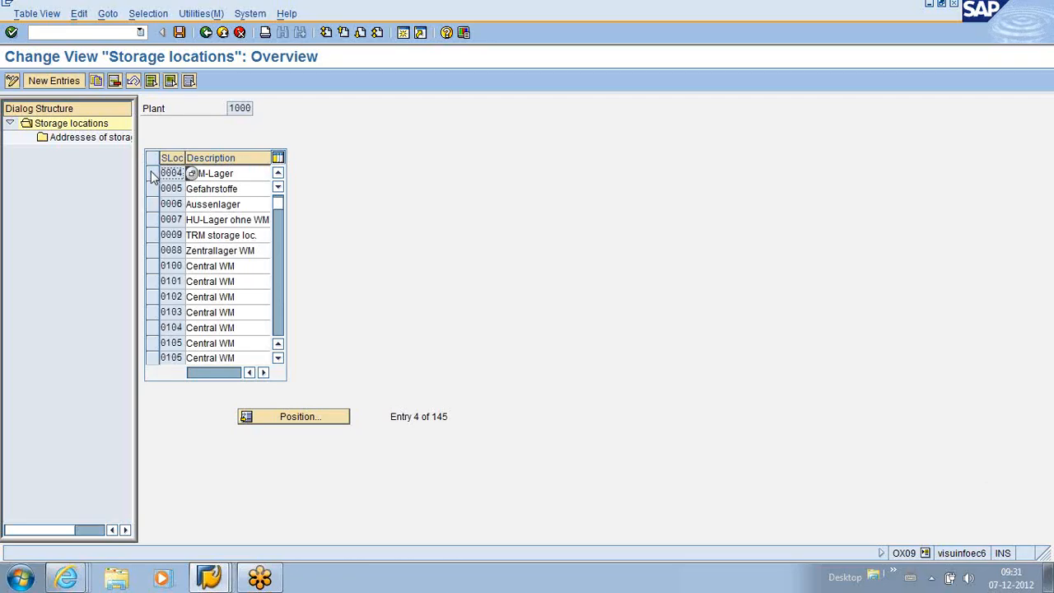
scroll(150, 173, "up", 1)
left_click(152, 188)
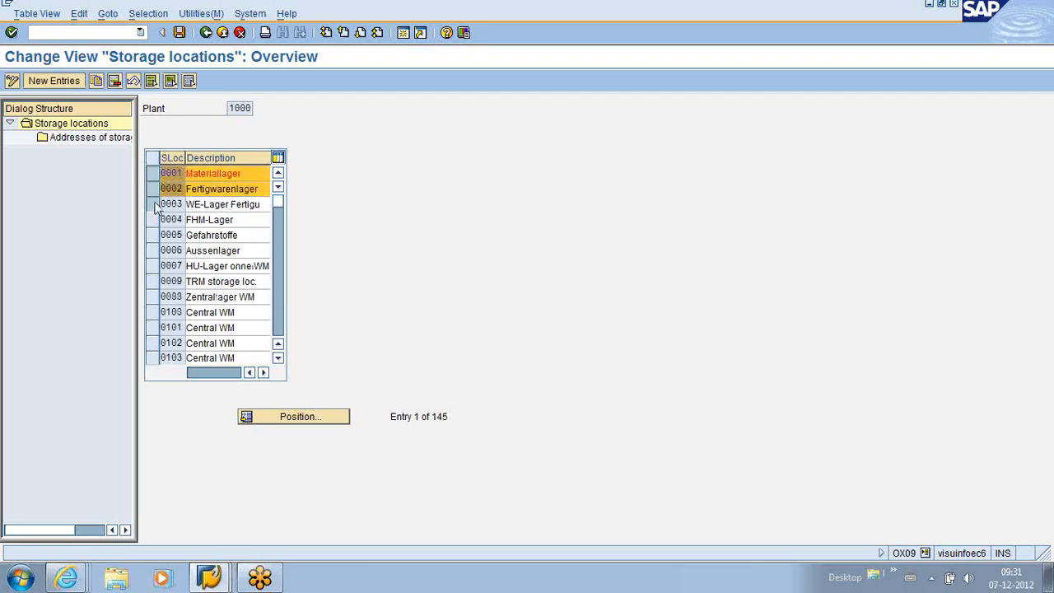
left_click(152, 205)
left_click(152, 219)
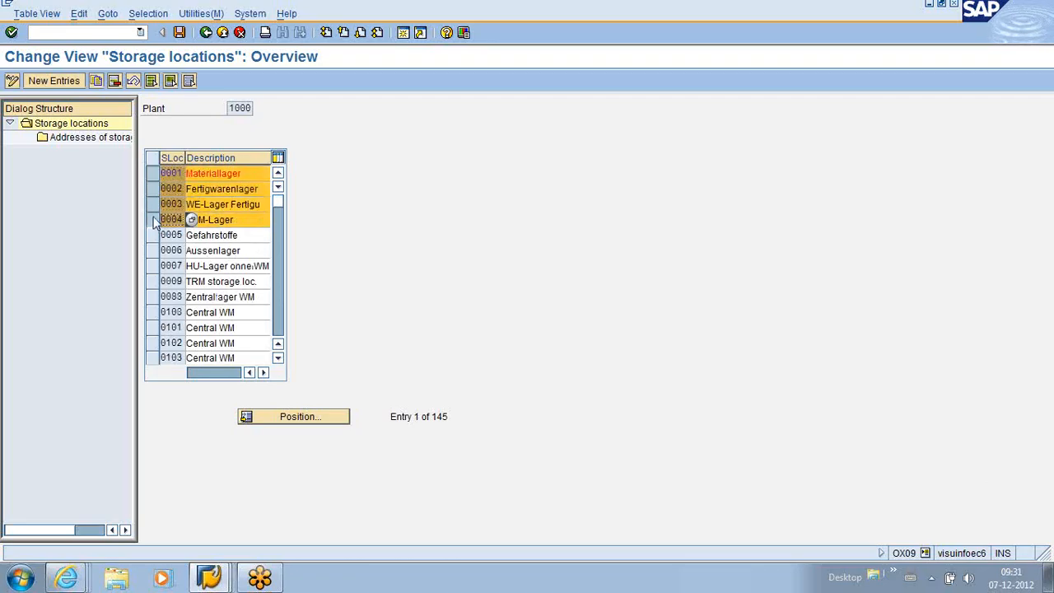
left_click(96, 80)
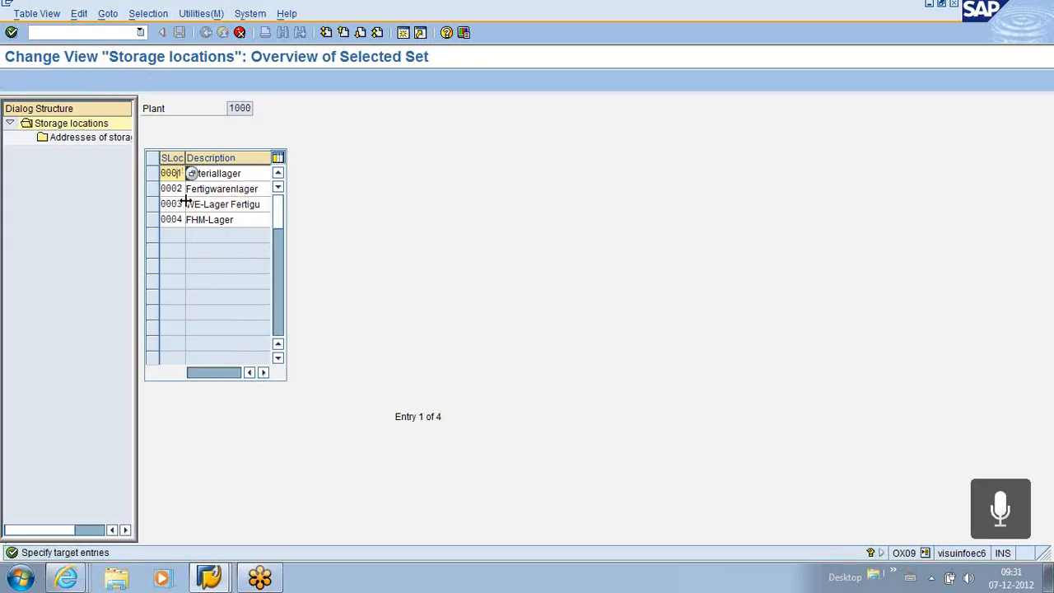
- Enter 00C1, 00C2, 00C3 and 00C4 as the storage location keys of the four copies
key("BackSpace")
key("BackSpace")
type("C1")
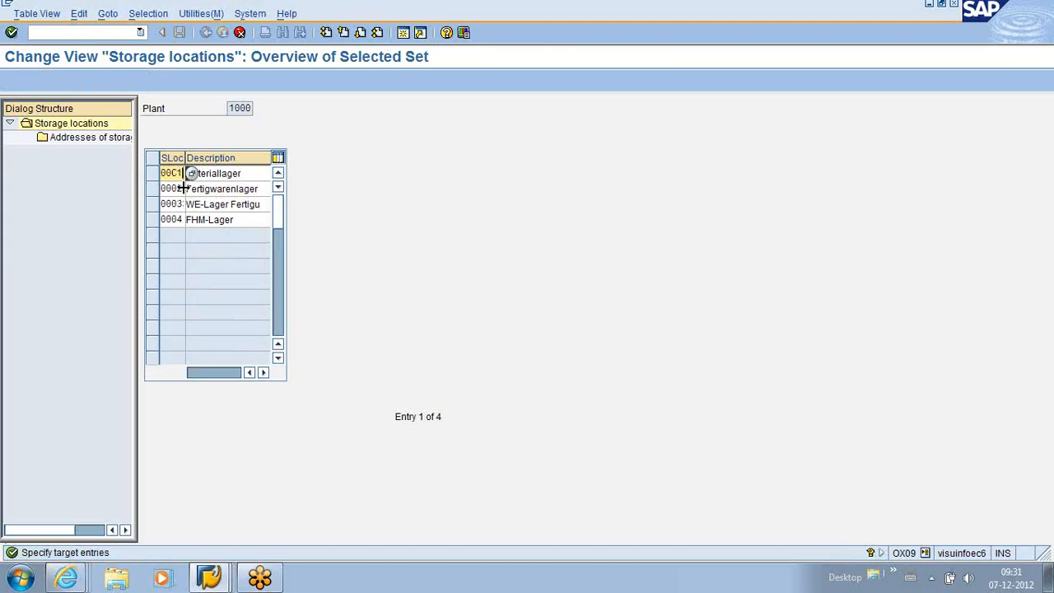
left_click(179, 189)
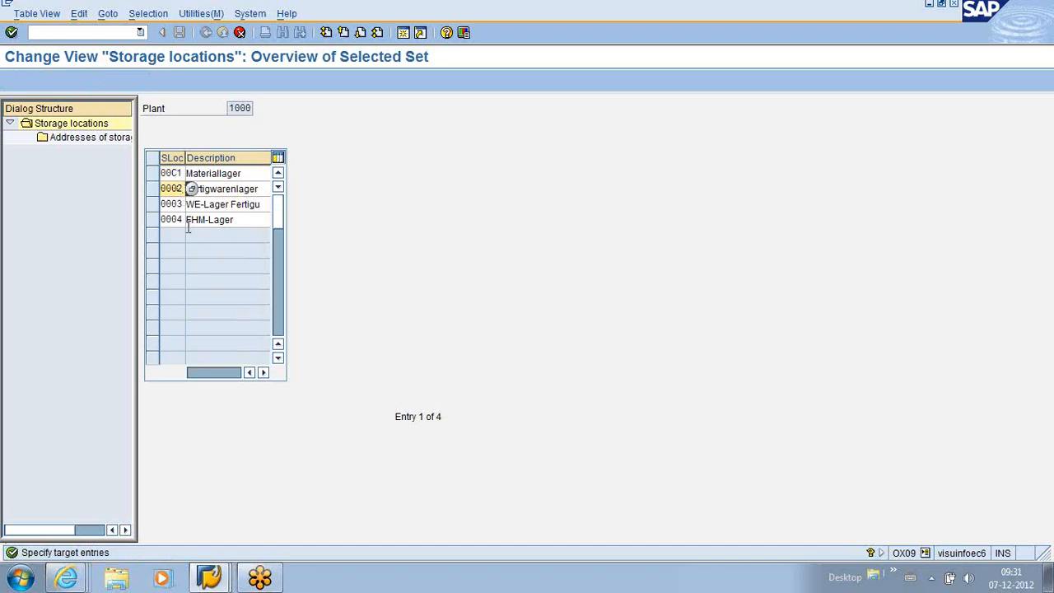
key("BackSpace")
key("BackSpace")
type("C2")
left_click(179, 204)
key("BackSpace")
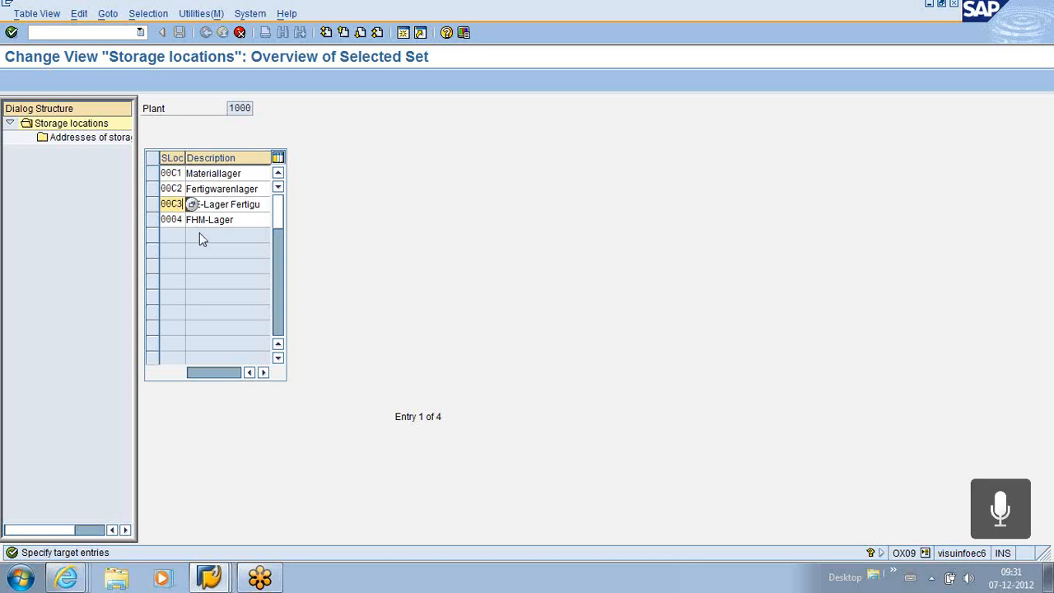
key("Down")
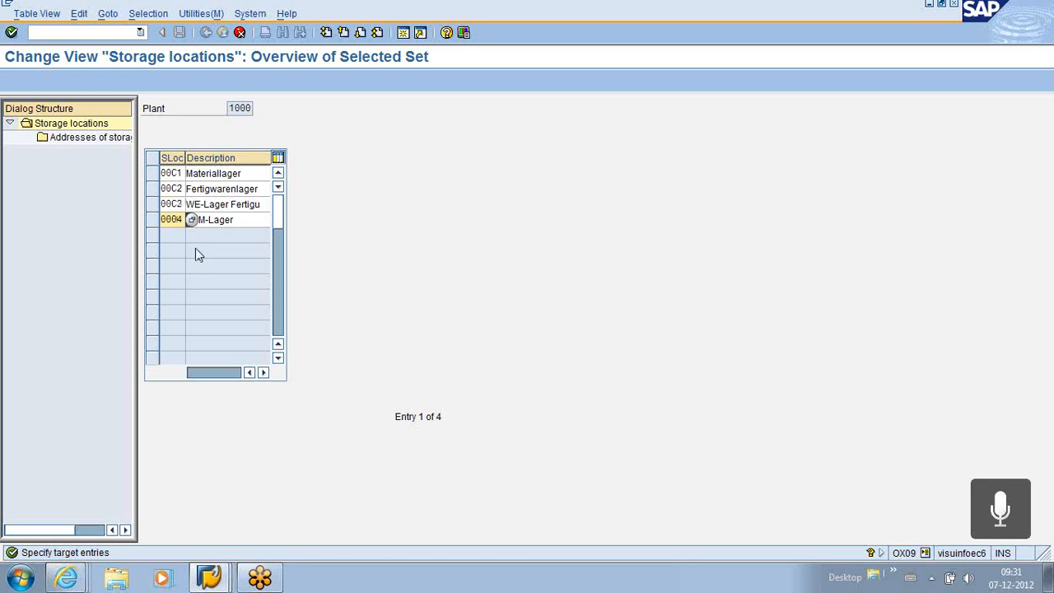
type("00C4")
- Set the description of 00C1 to "Materiallager_C1" and of 00C2 to "Fertigwarenla_C2"
left_click(251, 173)
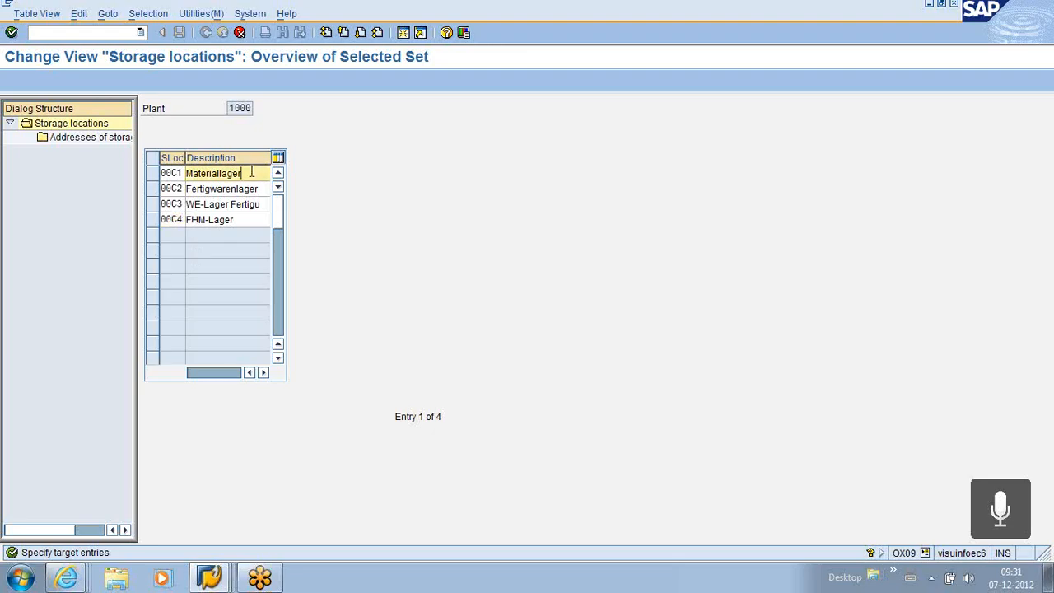
type("_C1")
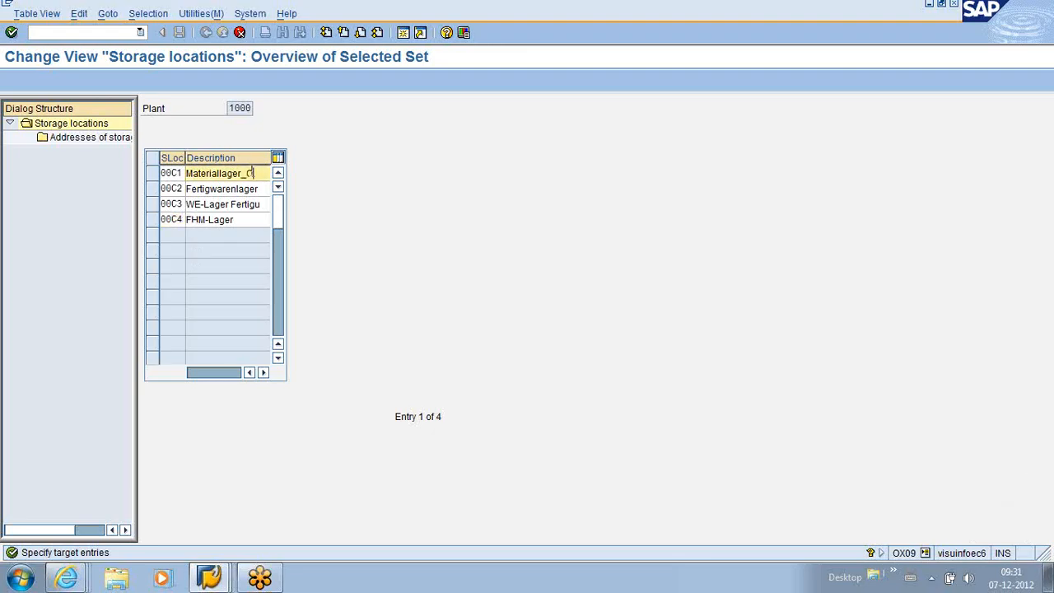
left_click(265, 188)
type("_")
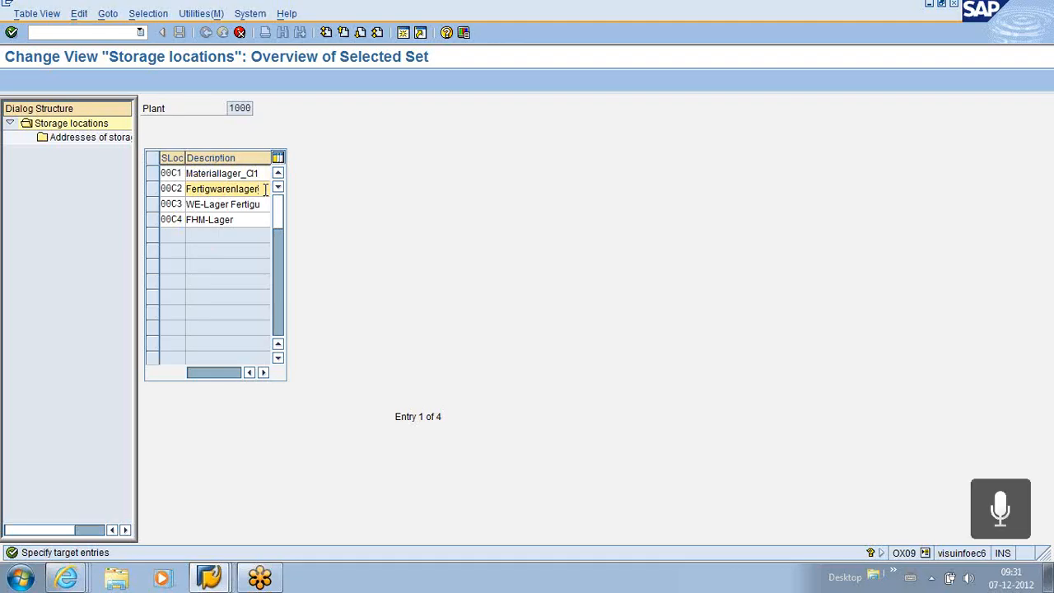
key("BackSpace")
key("BackSpace")
key("BackSpace")
type("_C2")
- Set the description of 00C3 to "WE-Lager Fert_C3" and of 00C4 to "FHM-Lager_C4"
left_click(263, 203)
key("BackSpace")
key("BackSpace")
key("BackSpace")
key("BackSpace")
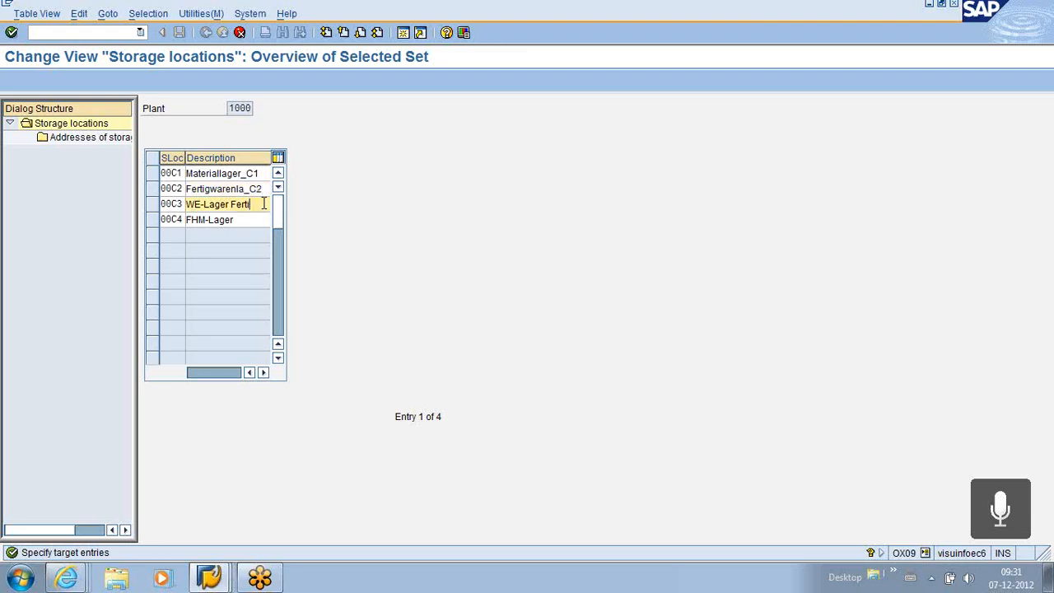
type("_C")
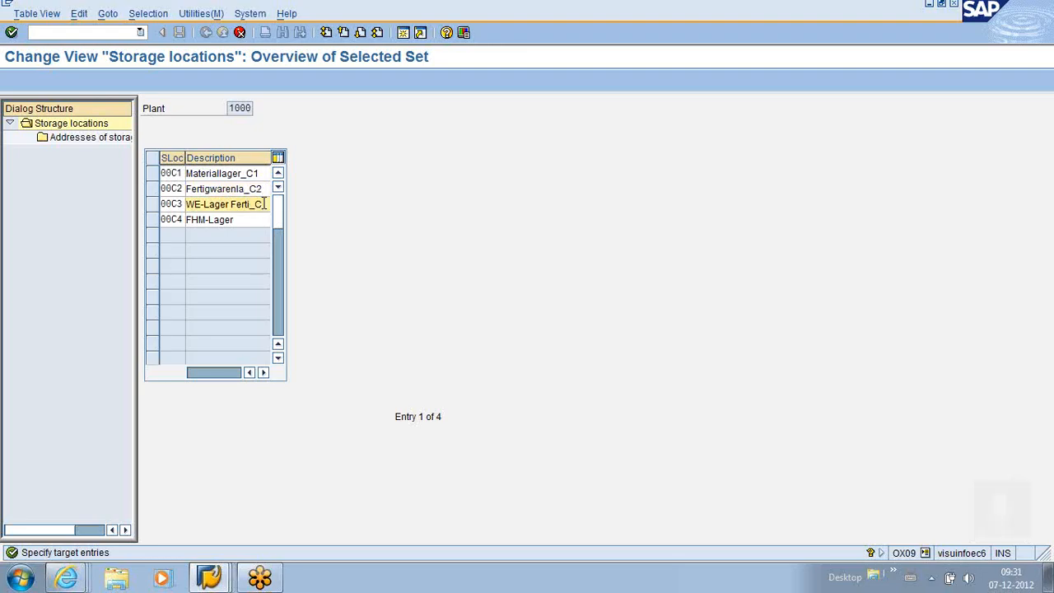
key("Insert")
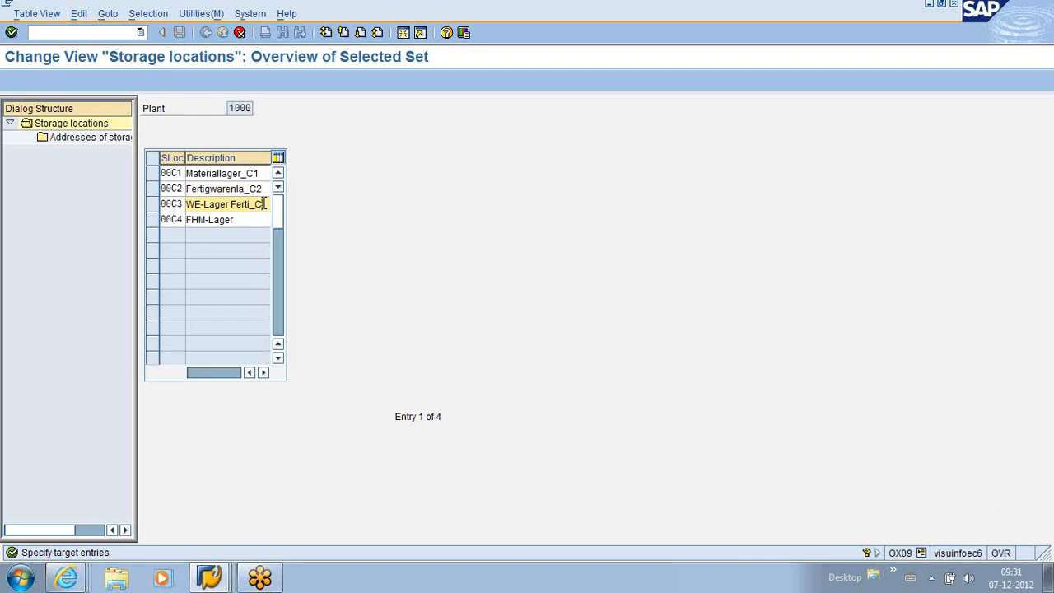
key("BackSpace")
key("BackSpace")
key("BackSpace")
type("_C3")
left_click(249, 219)
type("_C4")
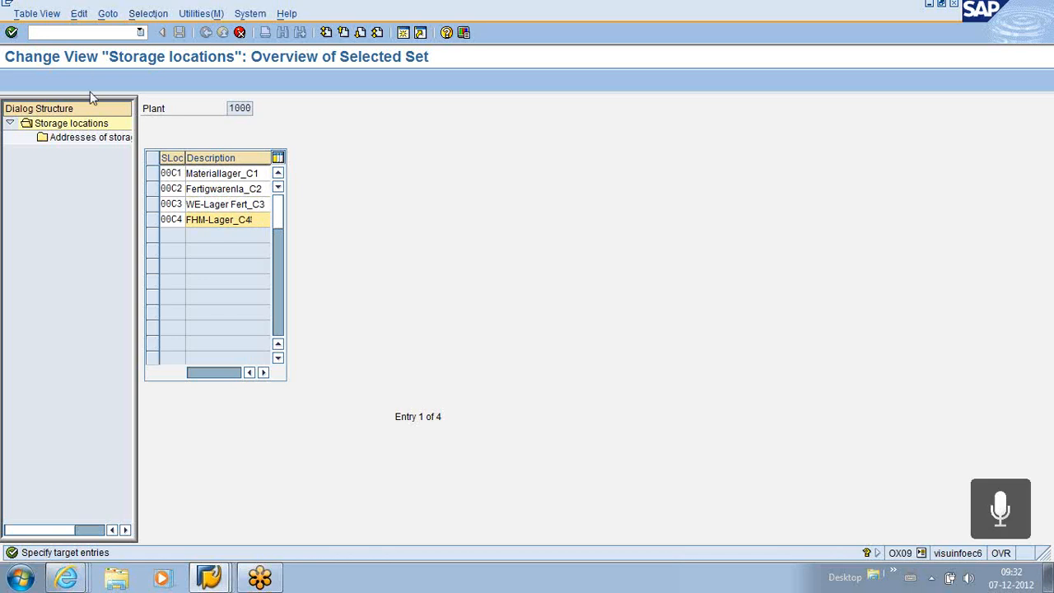
- Confirm the four copied storage locations and save them to the proposed customizing request
key("Return")
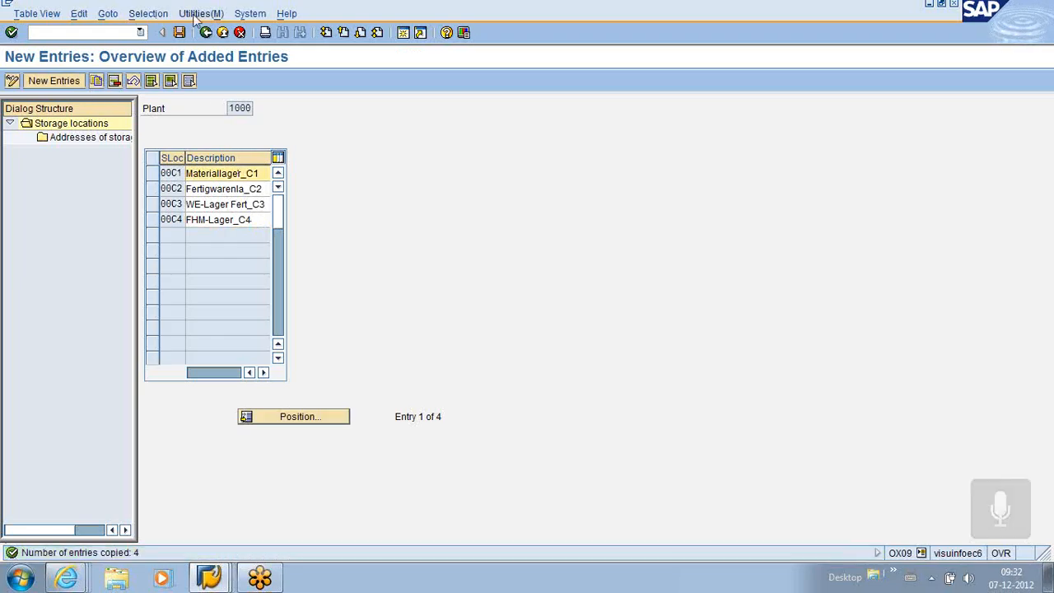
left_click(182, 33)
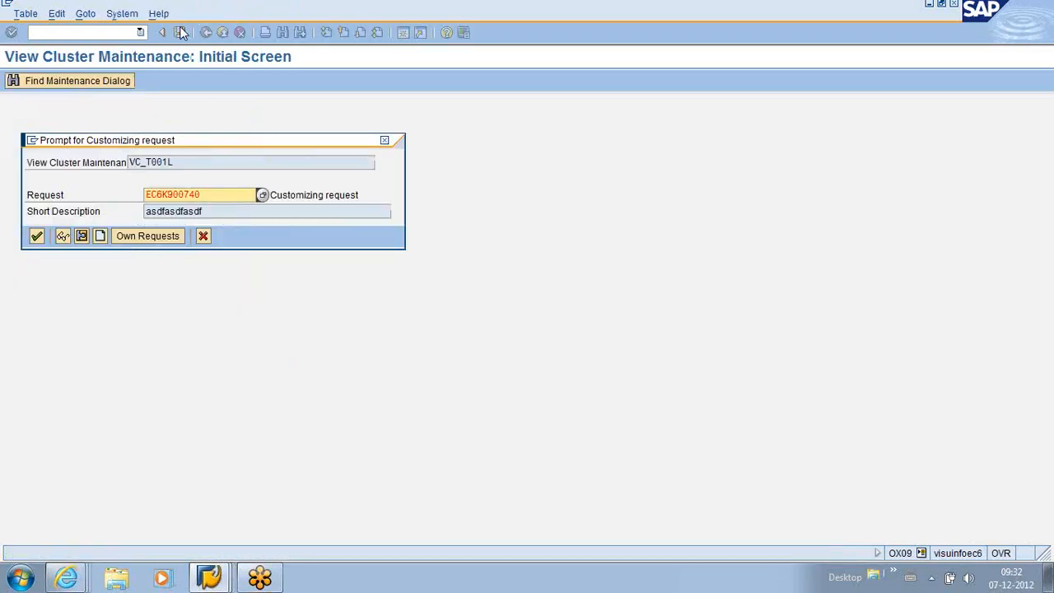
left_click(37, 237)
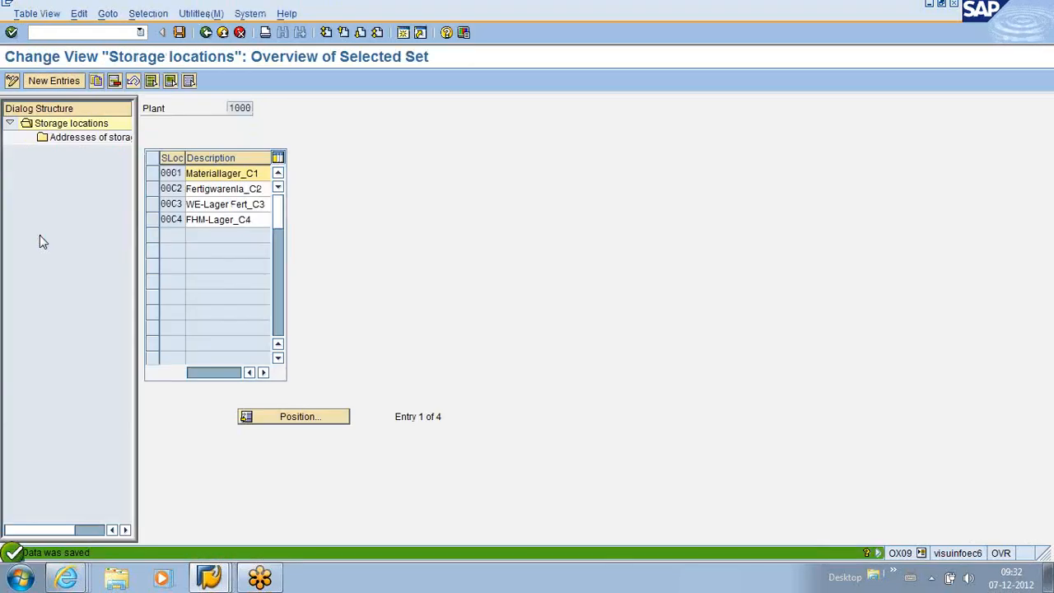
- Return to the storage locations overview of plant 1000 and look through the list, including the new 00C1 to 00C4 entries
left_click(207, 38)
scroll(187, 278, "down", 3)
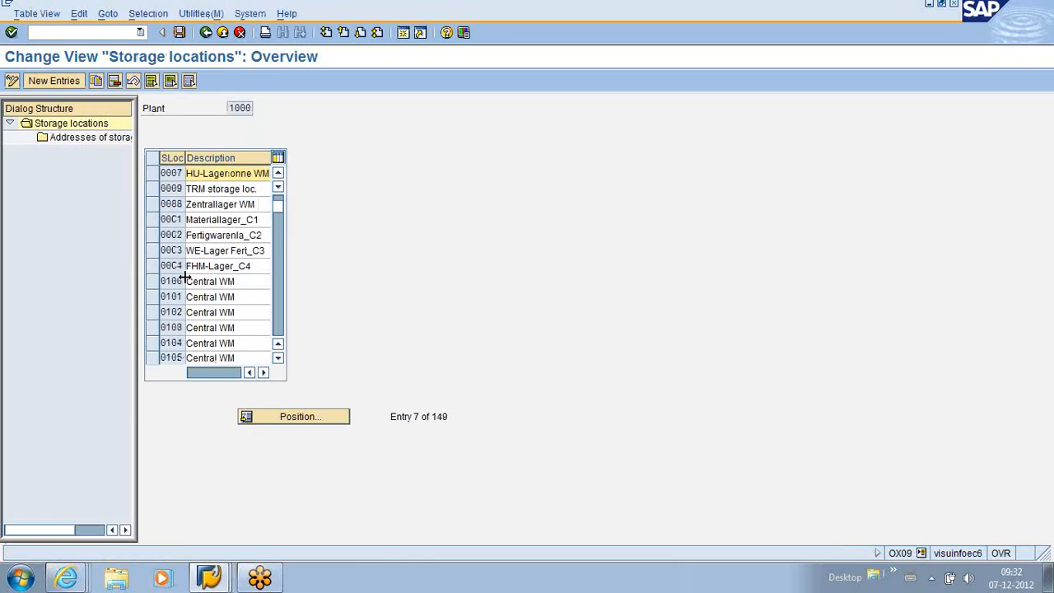
scroll(187, 282, "down", 6)
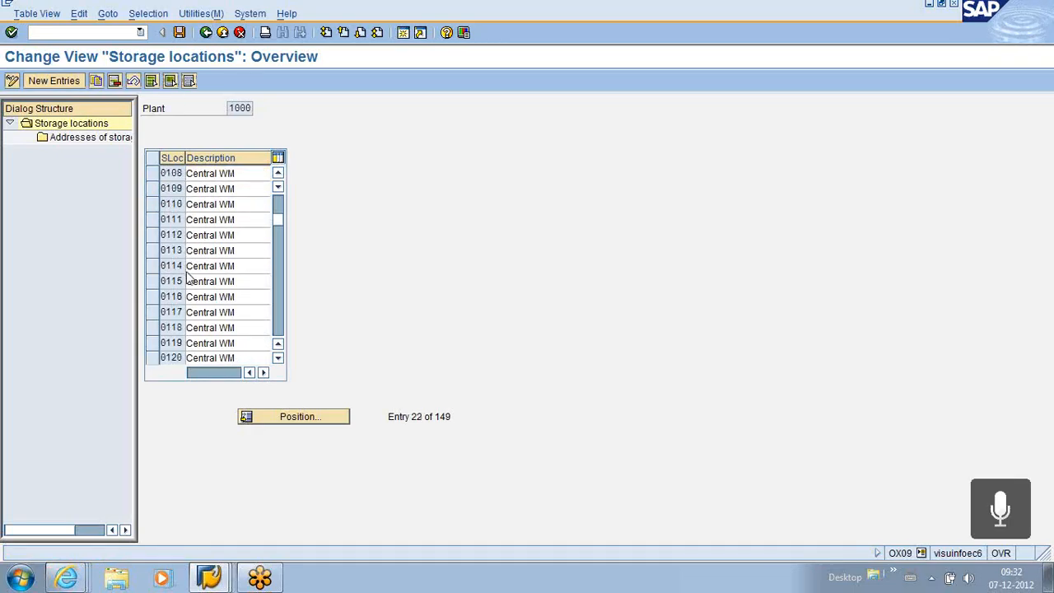
scroll(188, 278, "down", 1)
scroll(189, 283, "down", 3)
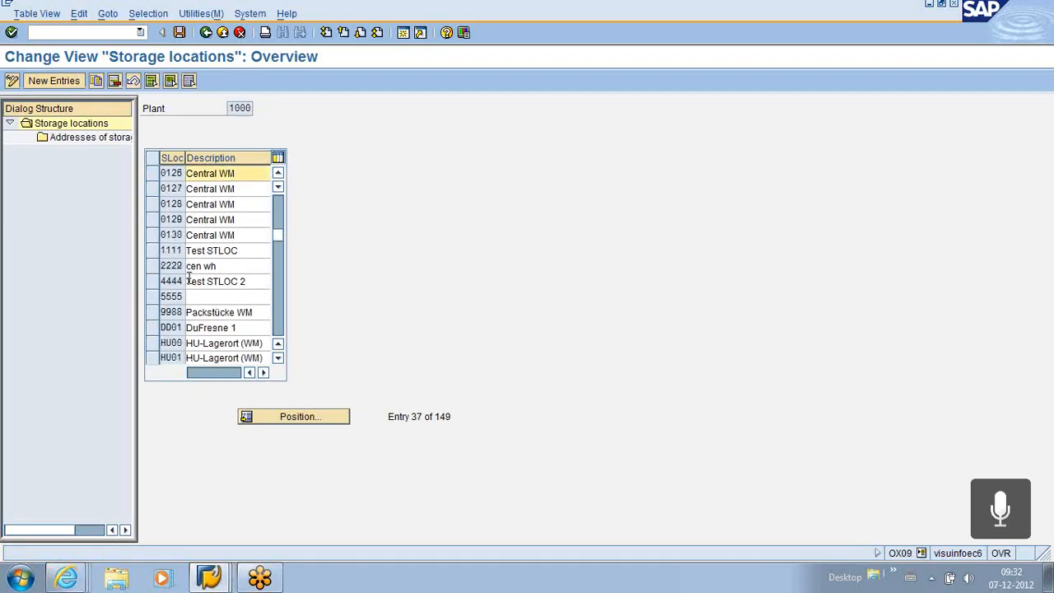
scroll(189, 283, "down", 10)
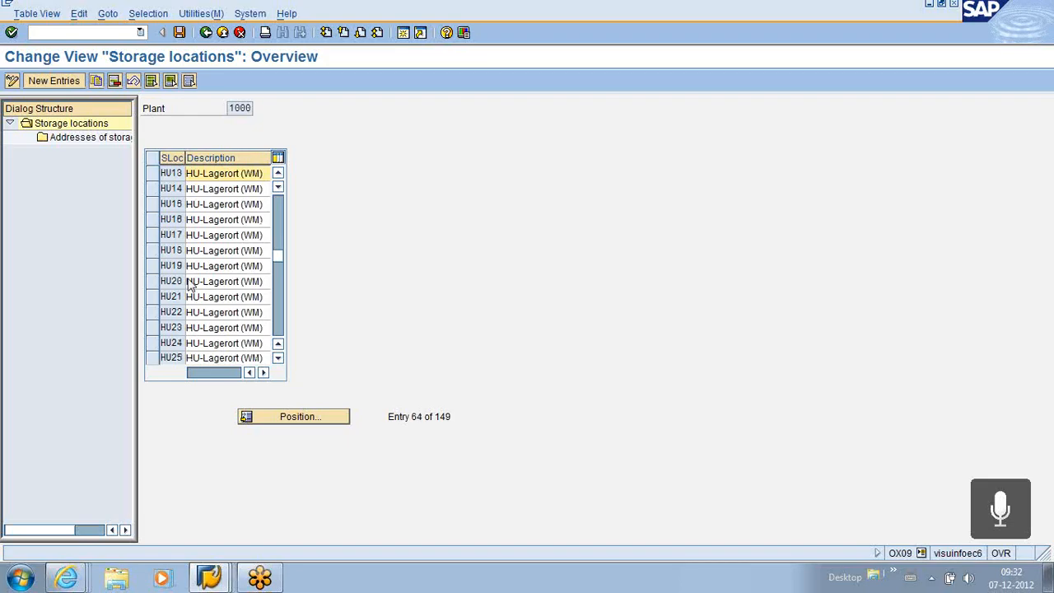
scroll(188, 283, "down", 10)
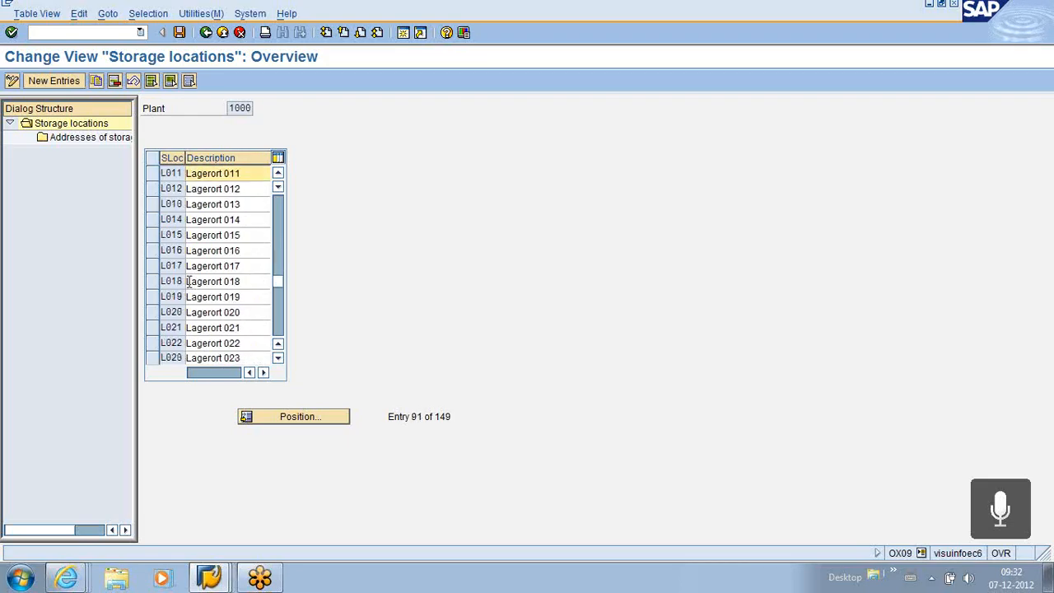
scroll(189, 282, "up", 10)
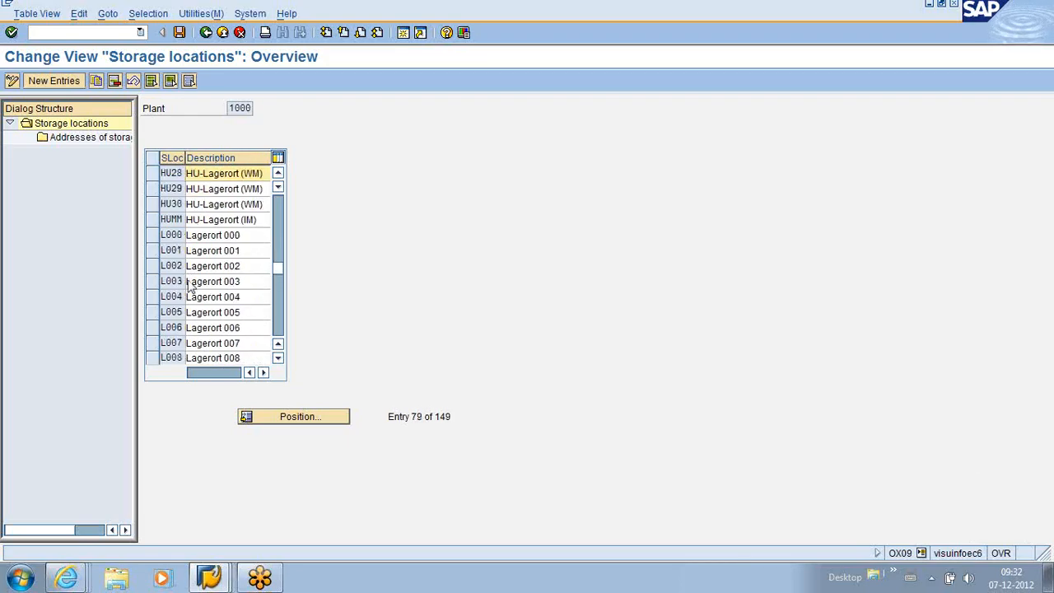
scroll(184, 267, "up", 9)
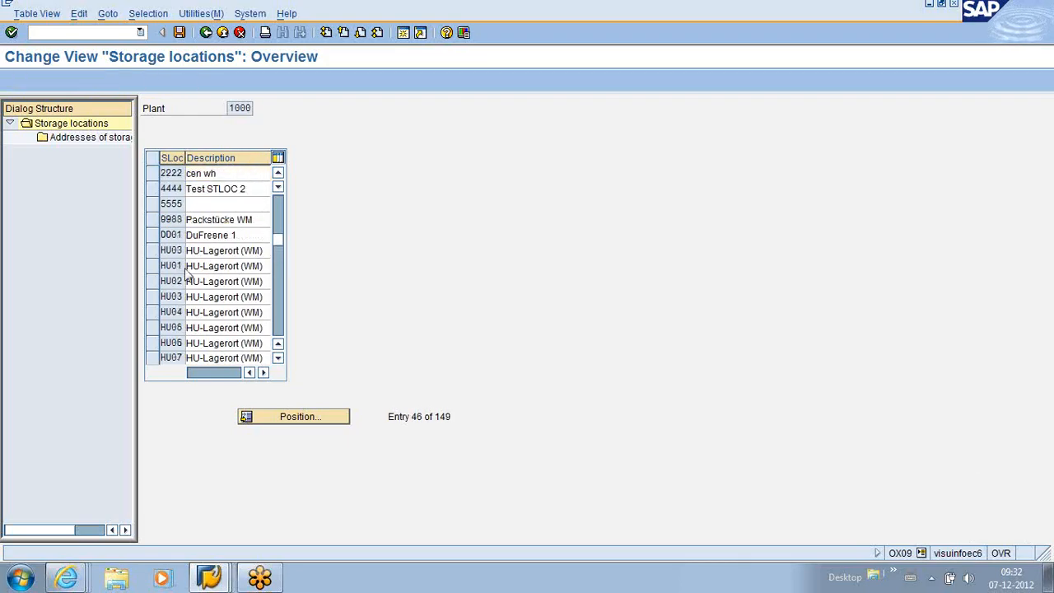
scroll(188, 275, "up", 8)
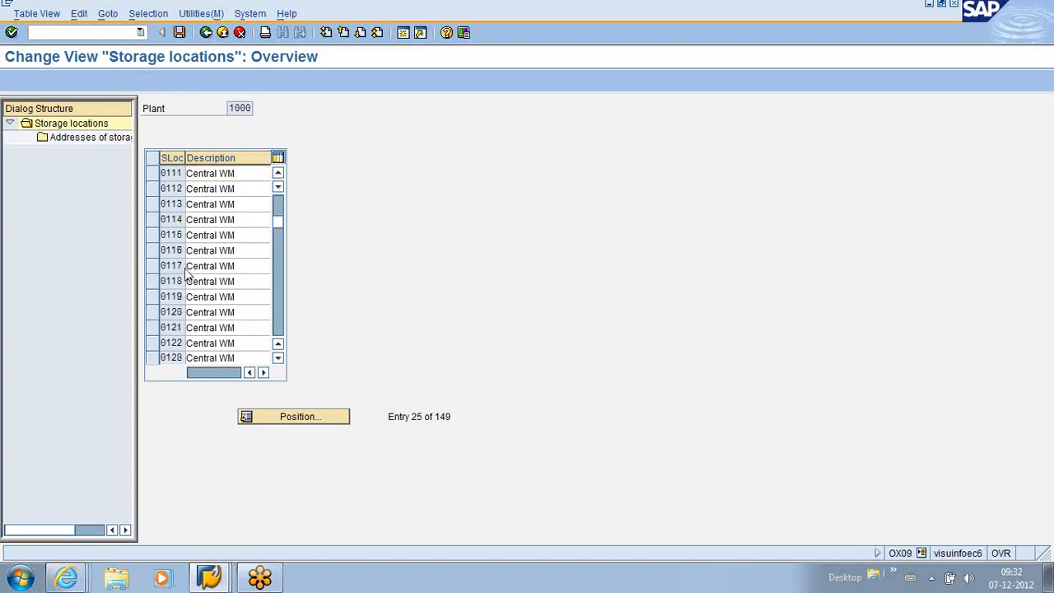
- Review the new storage locations 00C1 to 00C4 of plant 1000, marking the entries and clearing the selection again
scroll(189, 276, "up", 4)
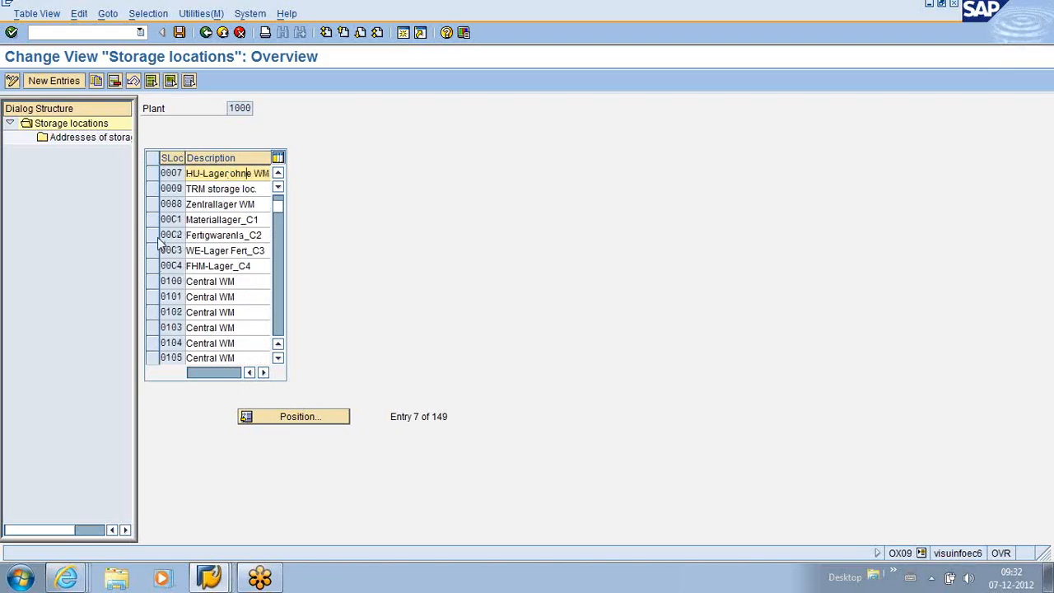
left_click_drag(160, 220, 190, 266)
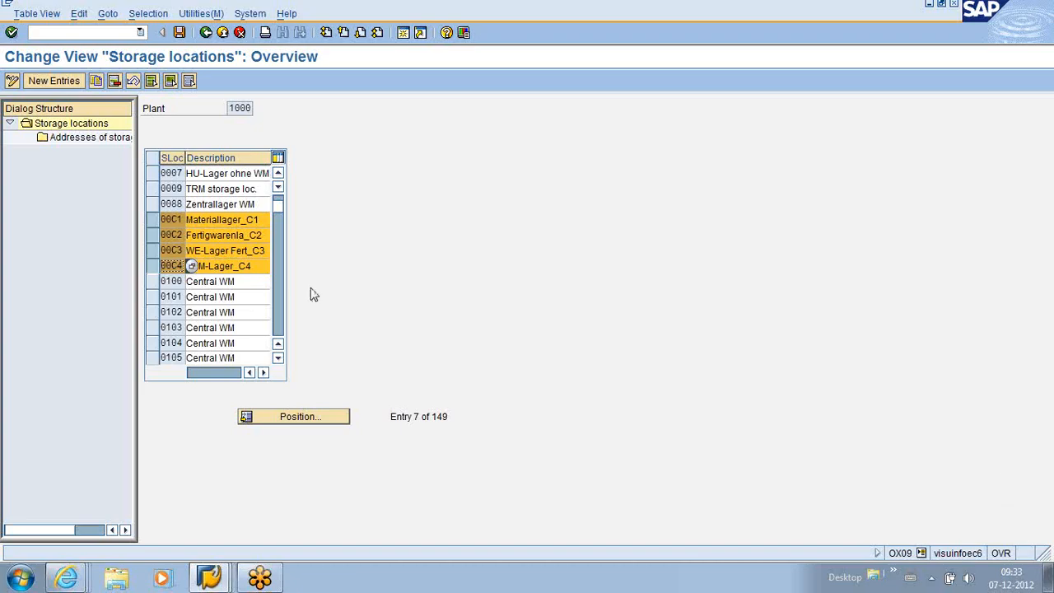
left_click(155, 220)
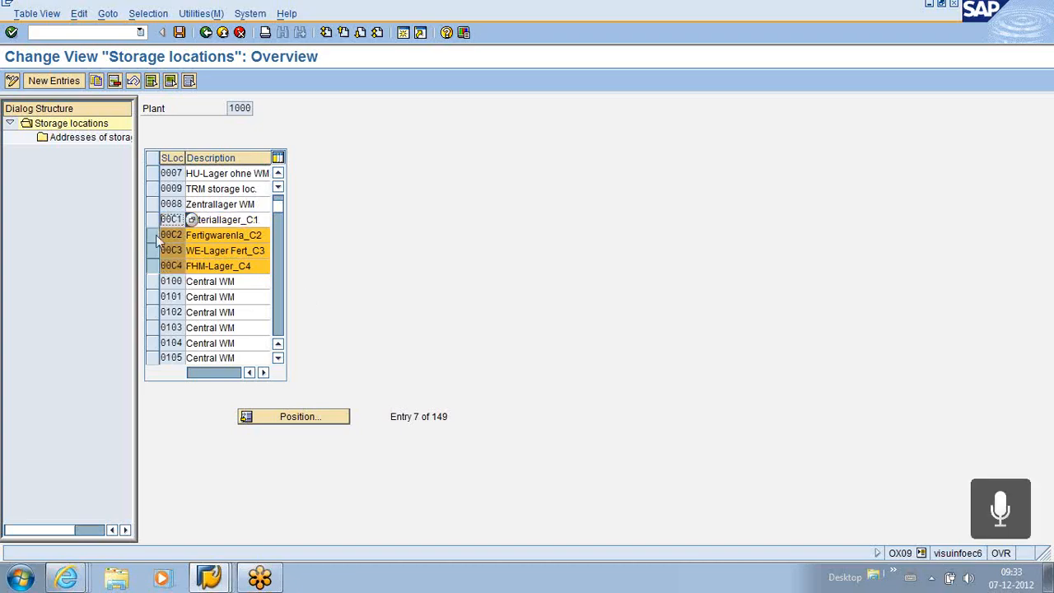
left_click(155, 234)
left_click(156, 250)
left_click(158, 266)
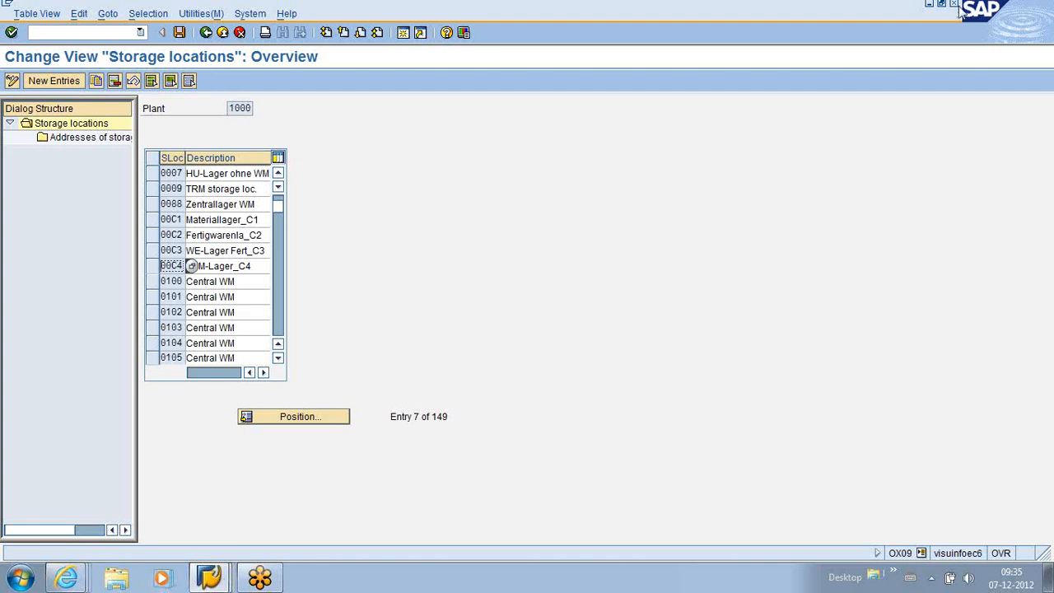
- Minimize all open SAP, browser and logon windows and open the REDDY text file from the desktop in Notepad
left_click(929, 4)
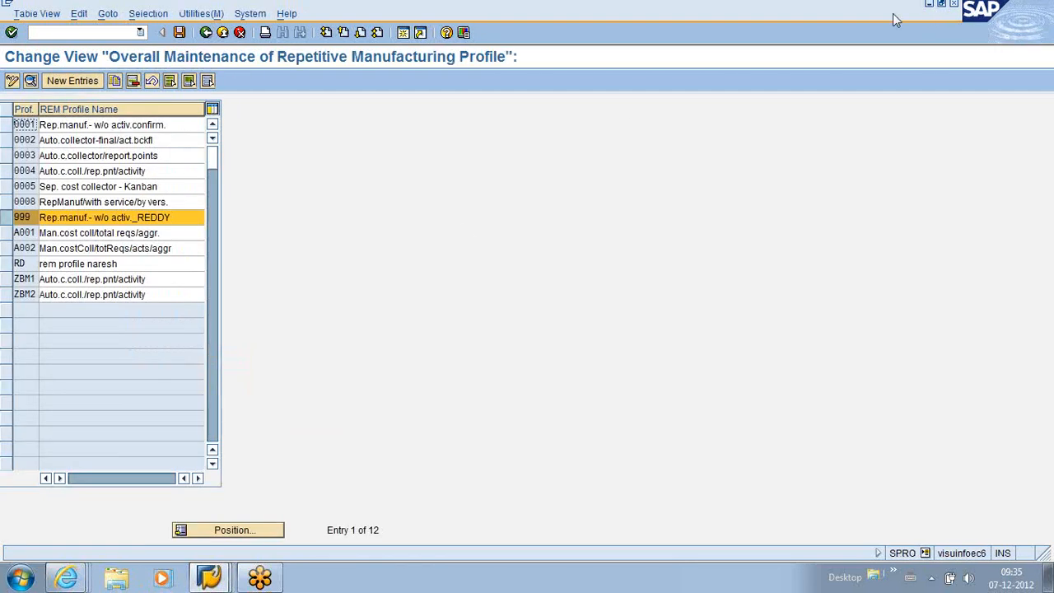
left_click(932, 7)
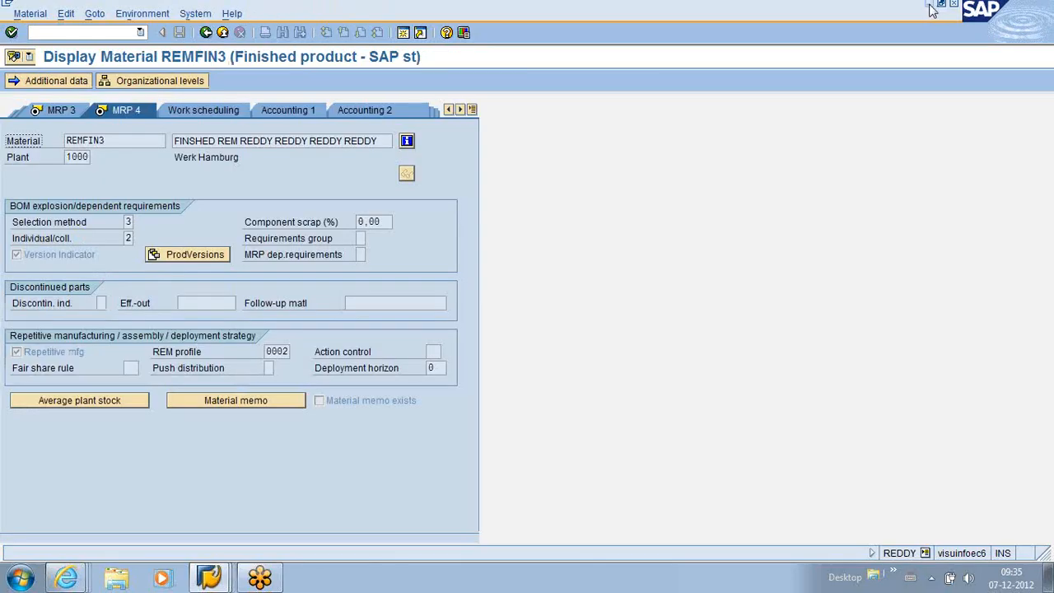
left_click(938, 6)
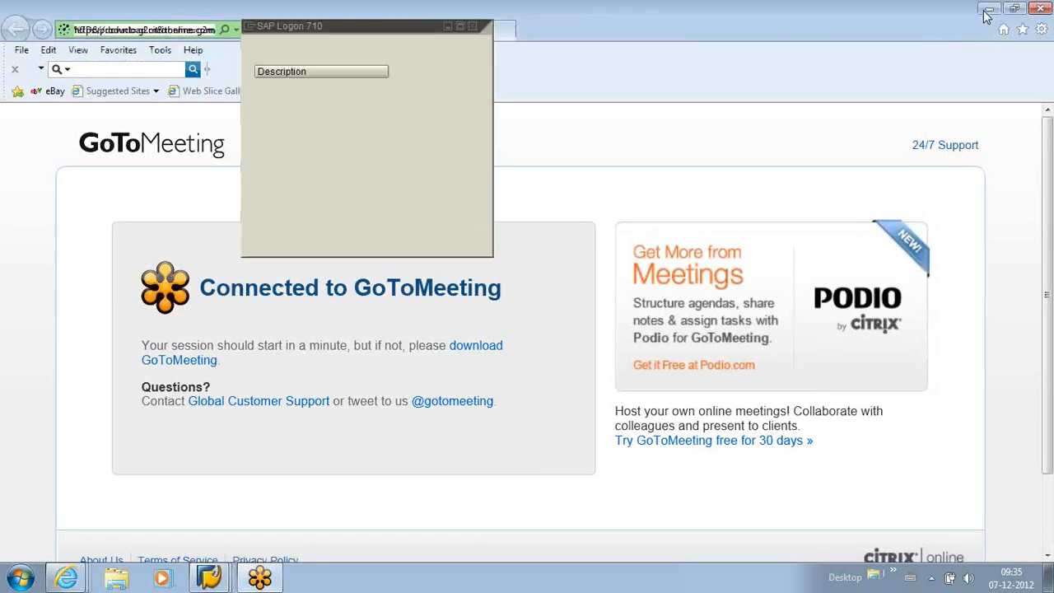
left_click(987, 13)
left_click(447, 26)
double_click(86, 447)
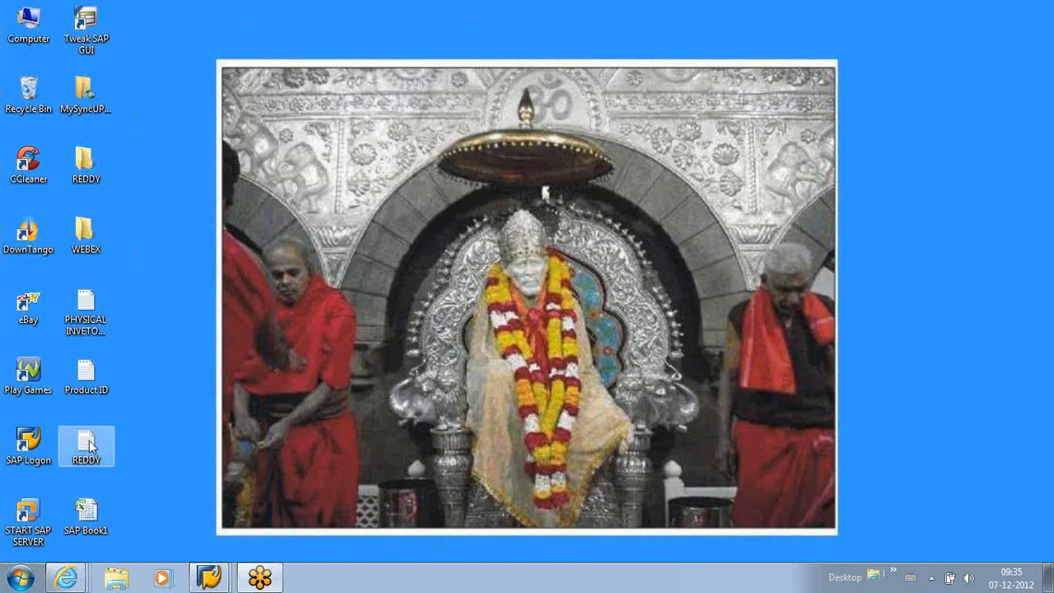
- Below the 10, 20, 30 scheduling line near the end of the notes, add the heading "REM" and a line "CCPVC"
scroll(265, 338, "down", 20)
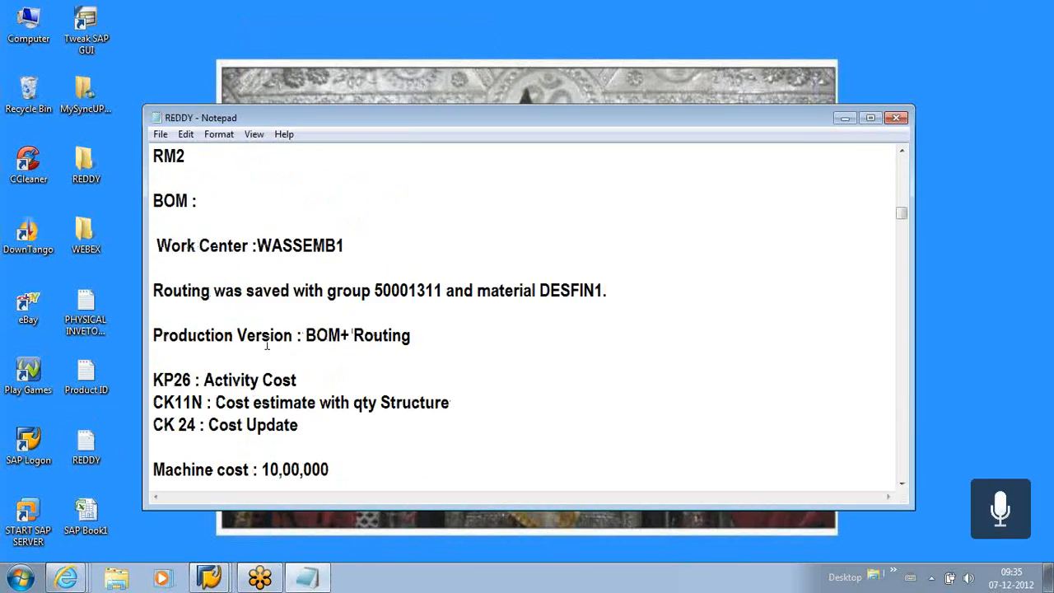
scroll(267, 348, "down", 15)
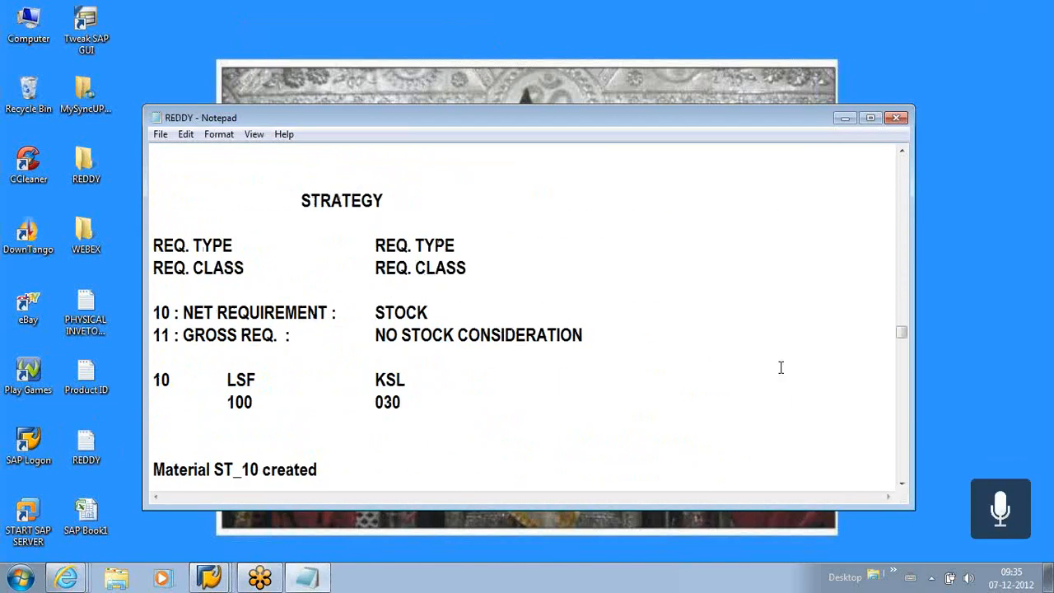
left_click_drag(902, 335, 902, 481)
scroll(609, 321, "up", 10)
scroll(608, 319, "up", 3)
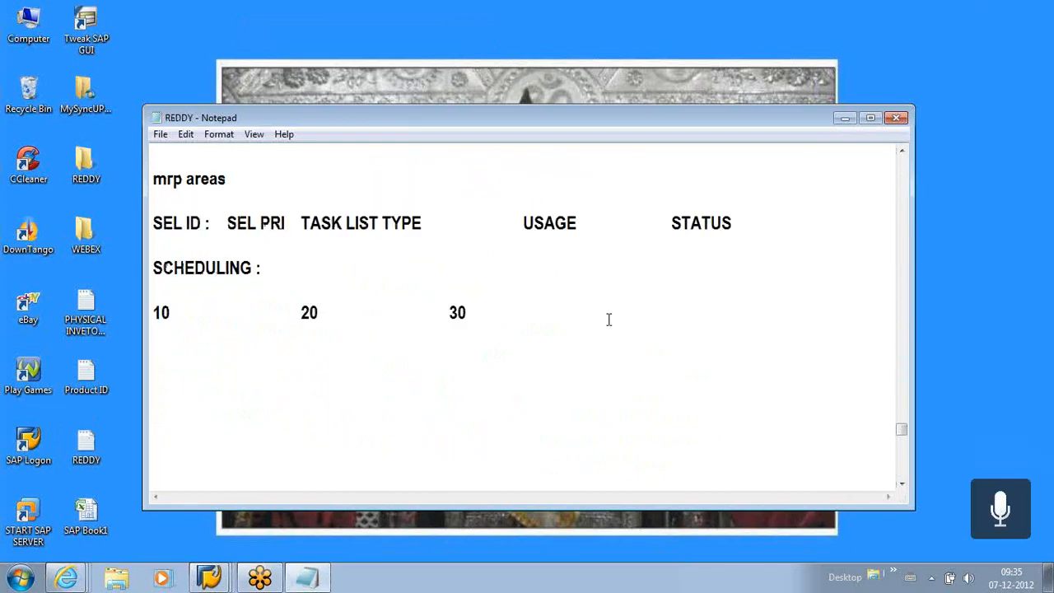
scroll(568, 314, "down", 2)
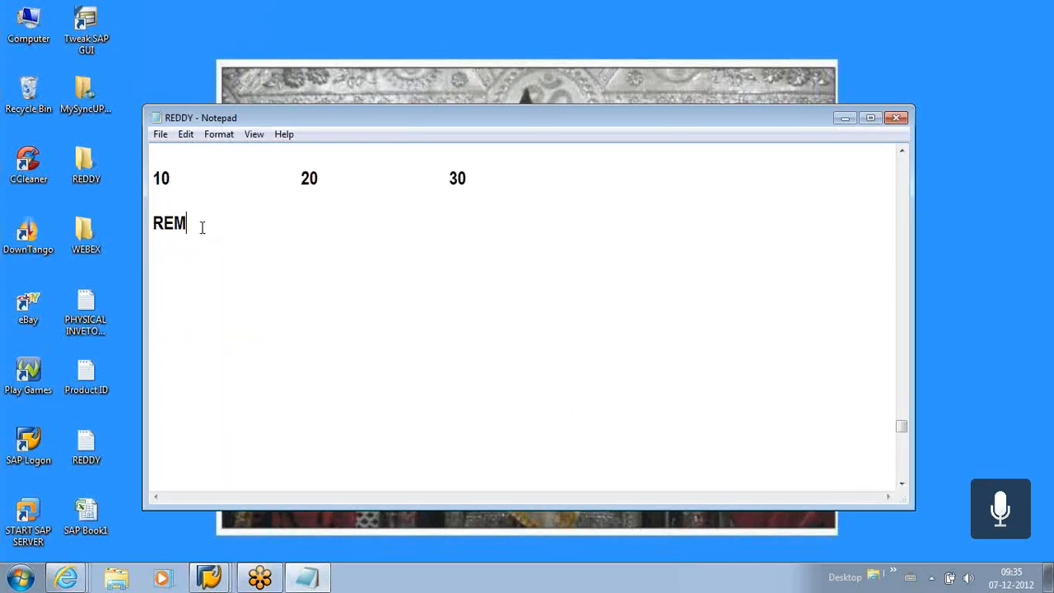
key("Return")
key("Return")
type("CC")
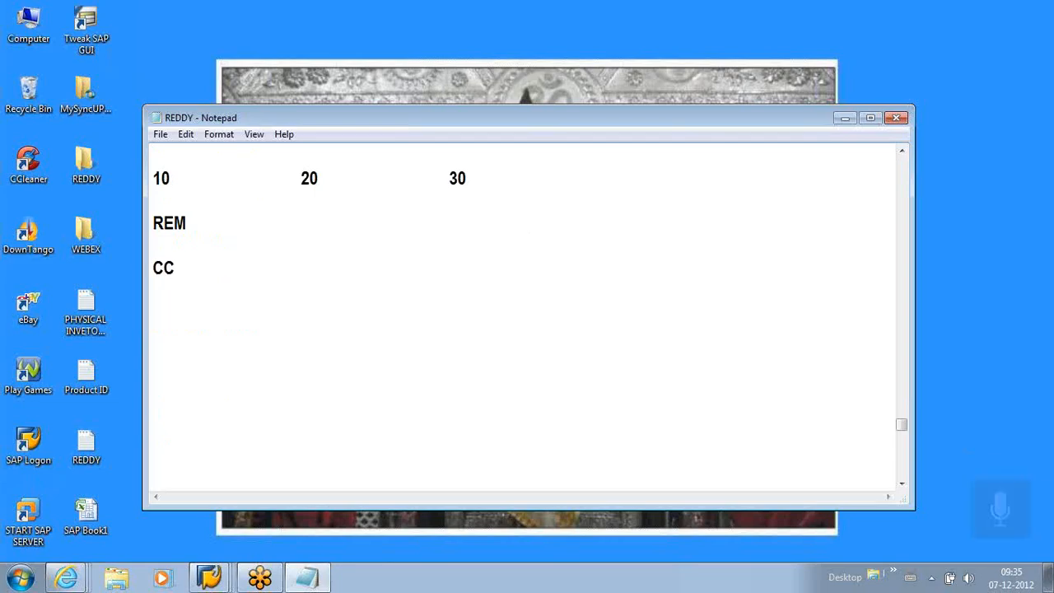
type("PVC")
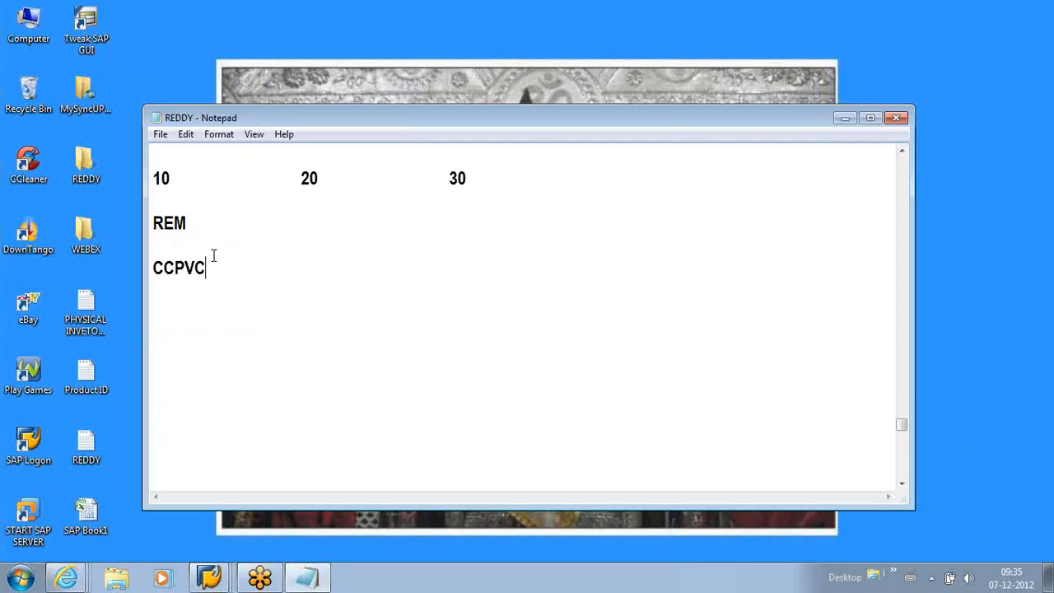
left_click_drag(211, 265, 157, 267)
left_click(174, 267)
left_click_drag(175, 267, 154, 268)
left_click(194, 268)
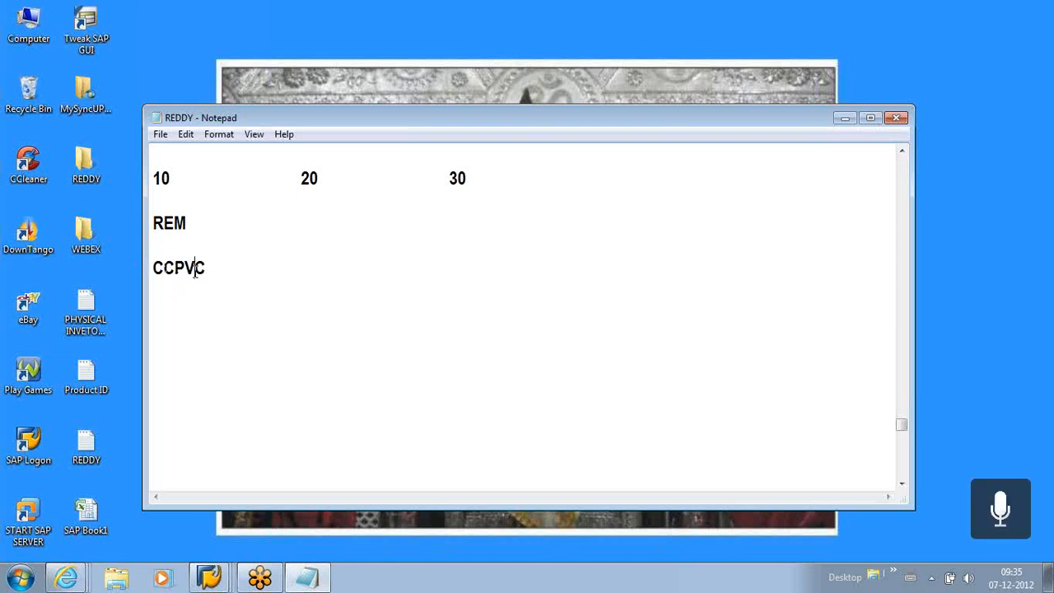
- Split the first C off the CCPVC line and expand it into its own line "C : Client"
left_click(163, 267)
type(": c")
type("LINET")
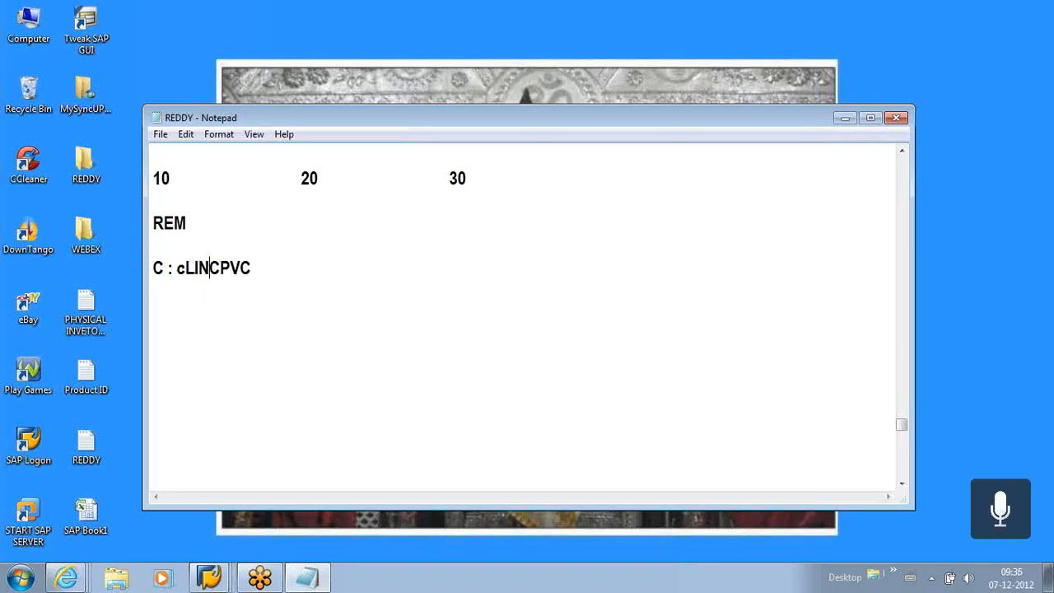
key("BackSpace")
key("BackSpace")
key("BackSpace")
key("BackSpace")
key("BackSpace")
key("BackSpace")
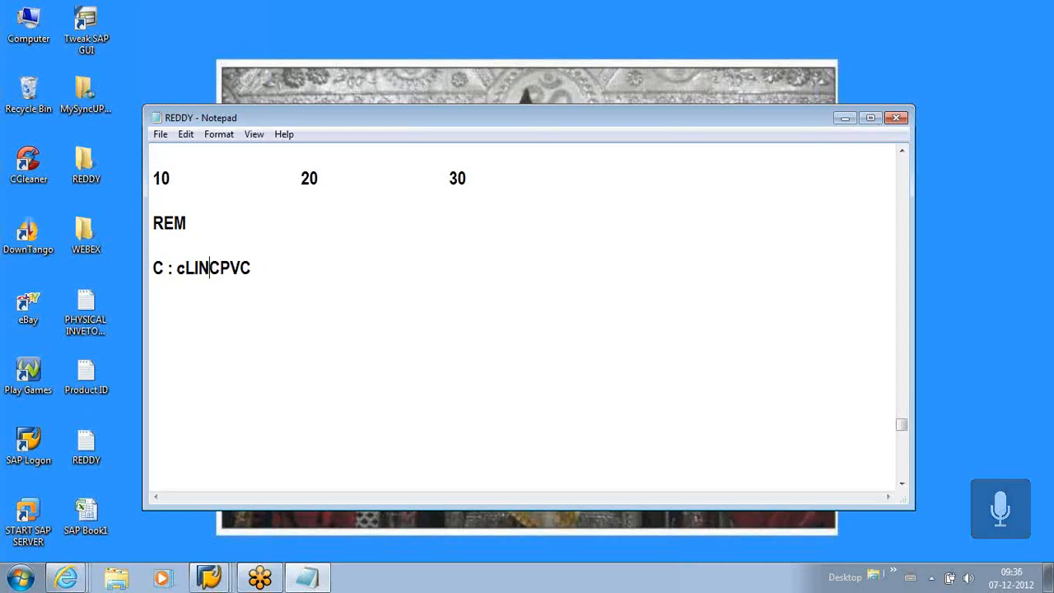
type("Cli")
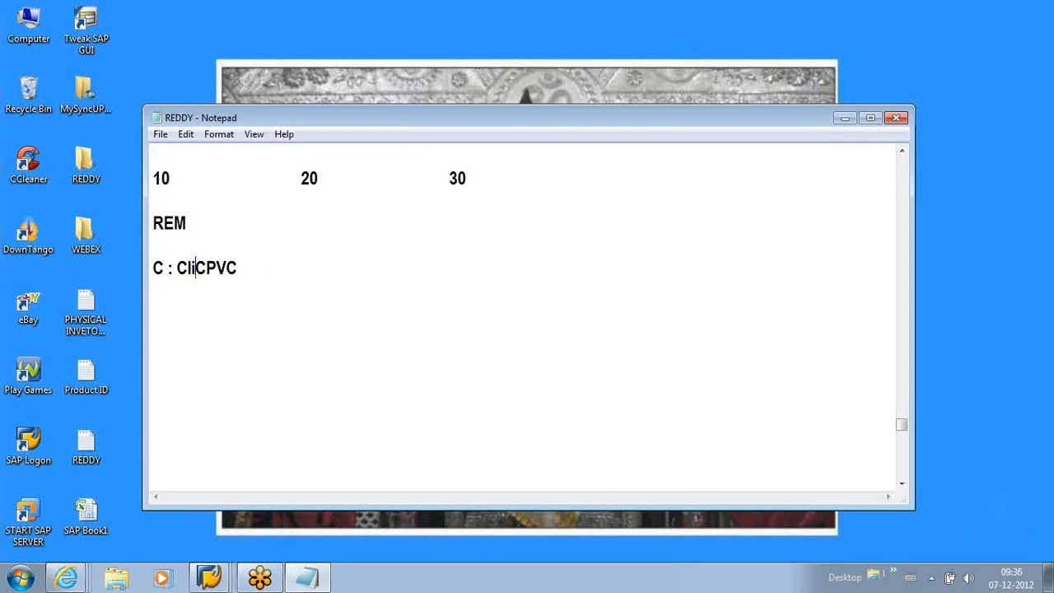
type("ent")
key("Return")
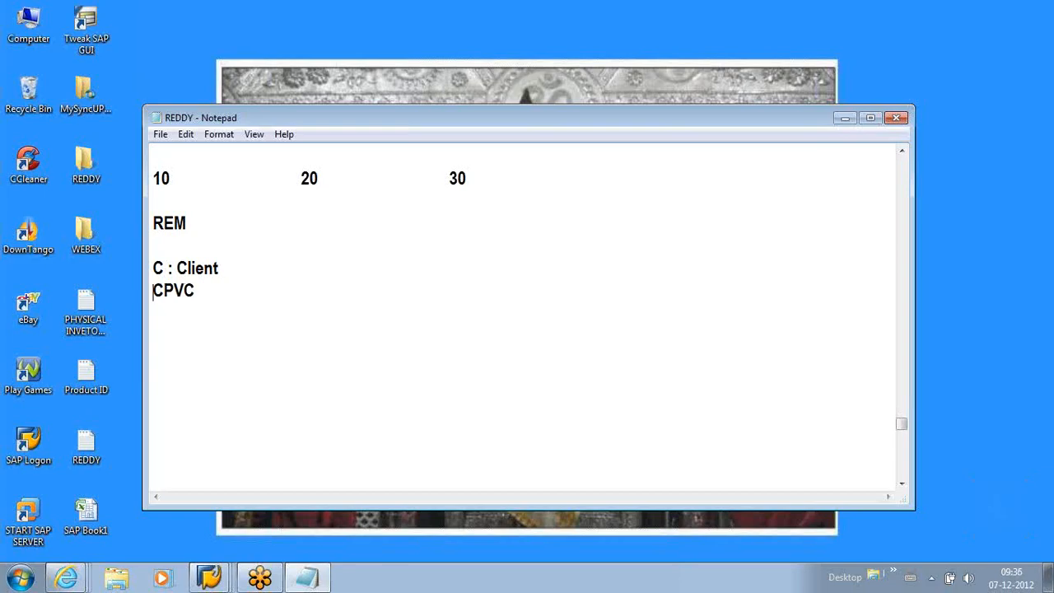
- Expand the second C into its own line "C:Company Code", with the remaining letters moved below it
left_click(163, 289)
type(":")
type("Com")
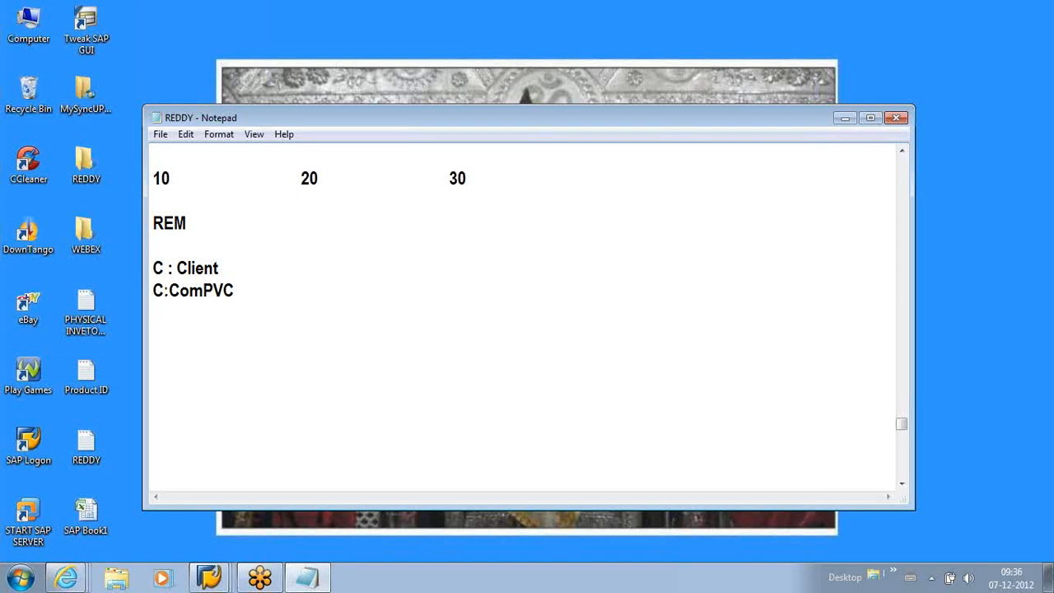
type("pany")
type(" Co")
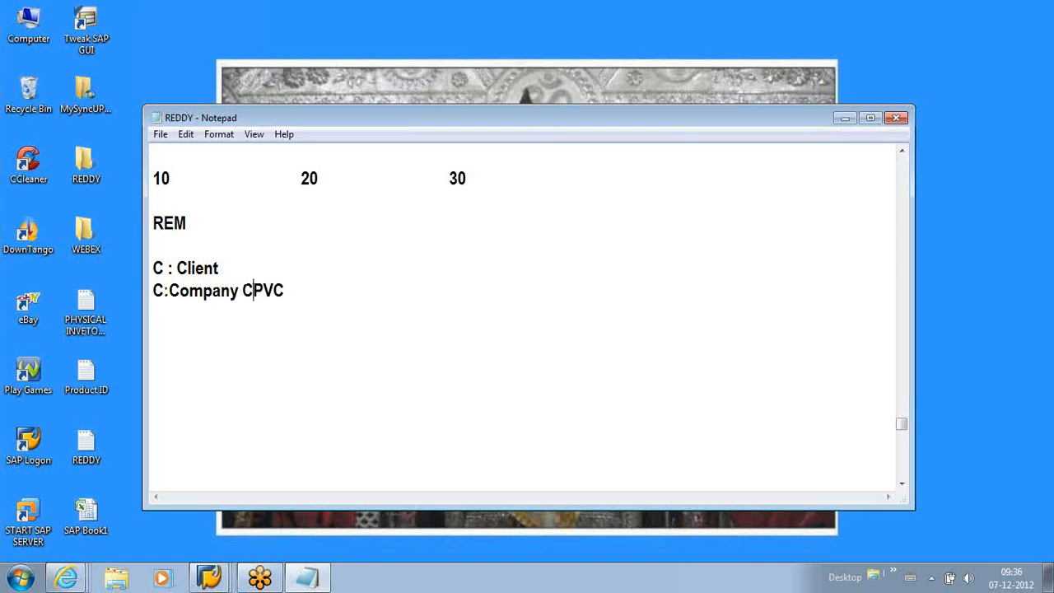
type("de")
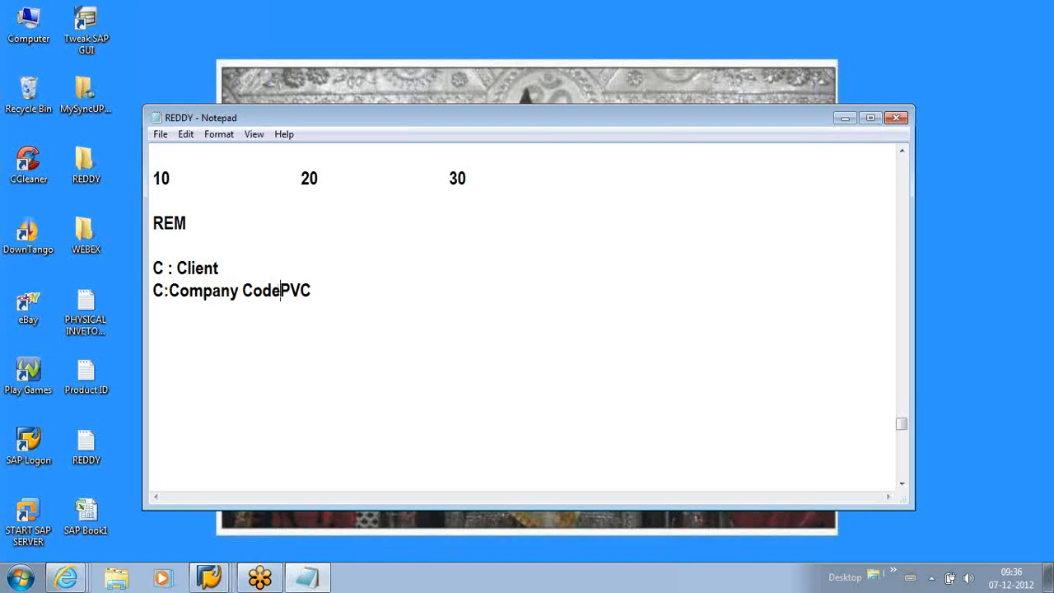
key("Return")
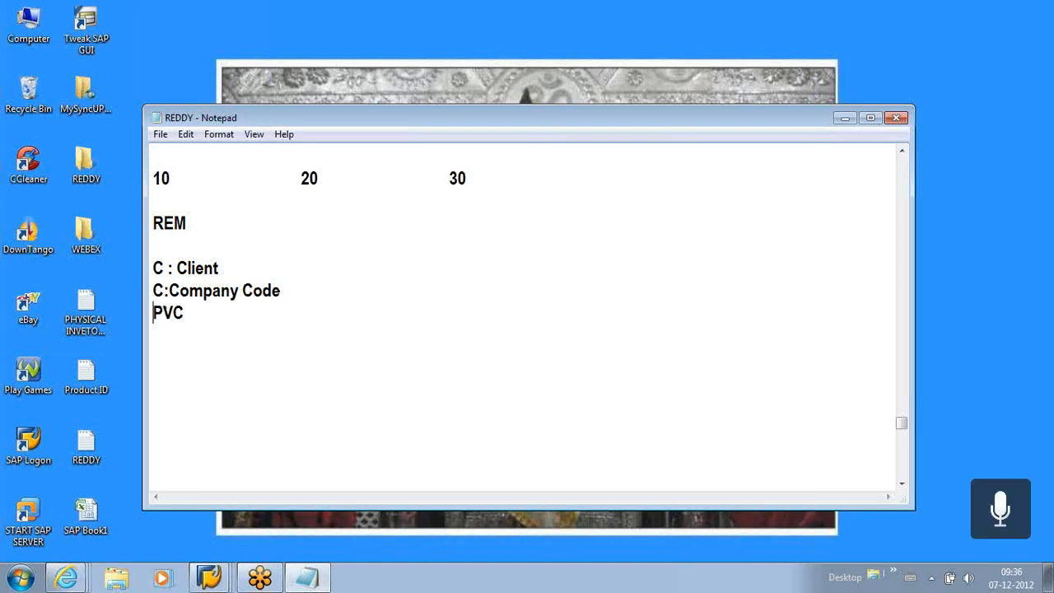
- Expand the P into its own line "P: Plant", moving the remaining VC to a new line
left_click(162, 316)
type(": Plan")
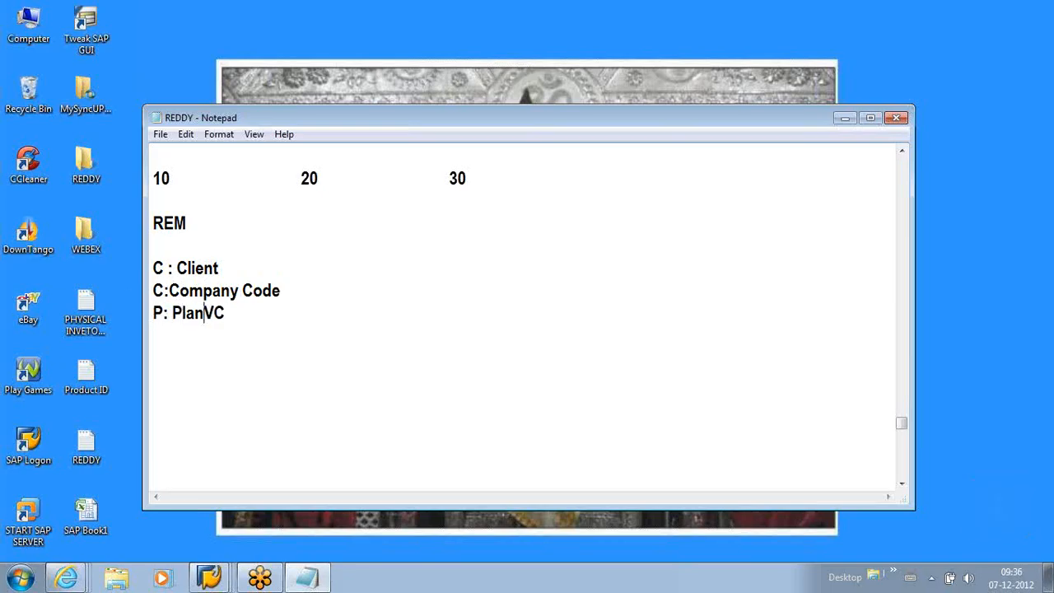
type("t")
key("Return")
- Expand the V into its own line "V: Valuaton Area", moving the last C to a new line
left_click(163, 334)
type(":")
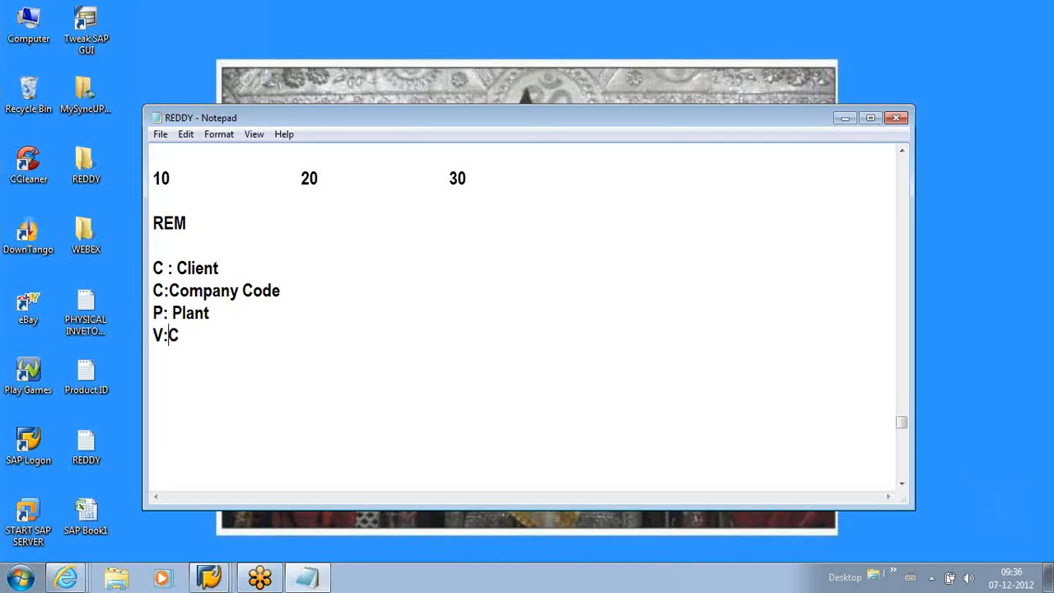
type(" Val")
type("uat")
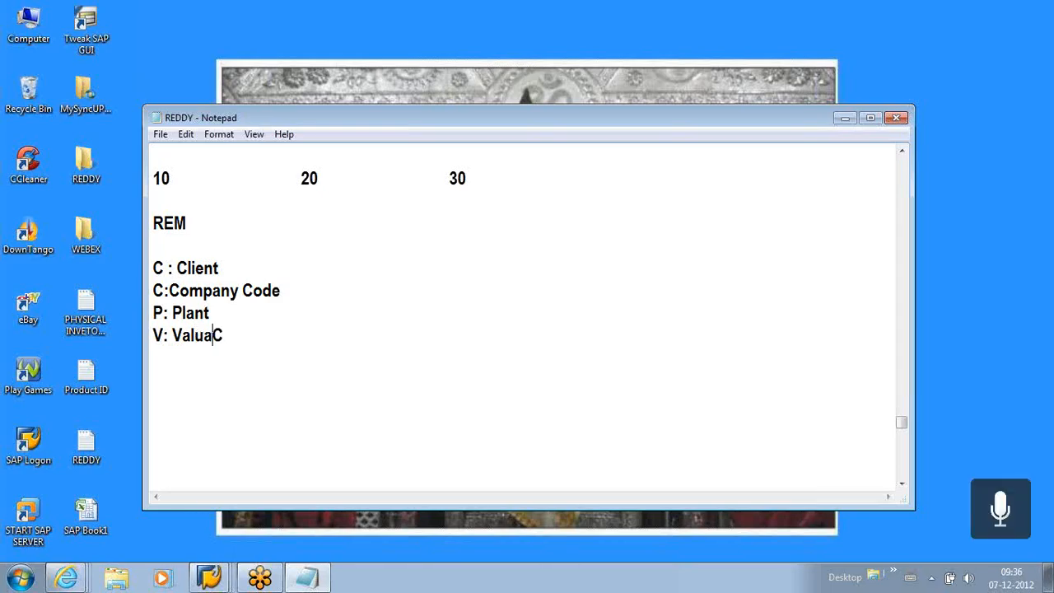
type("on Area")
key("Return")
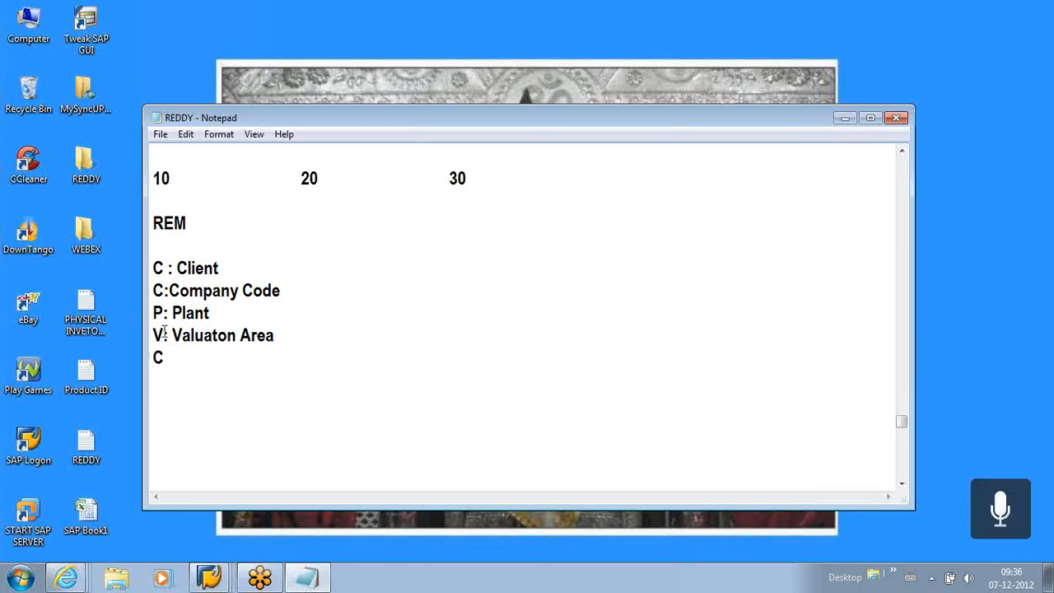
- Replace the leftover C on the last line with "S: Storage Locations"
key("Delete")
type("s")
key("BackSpace")
type("s")
key("BackSpace")
type("s")
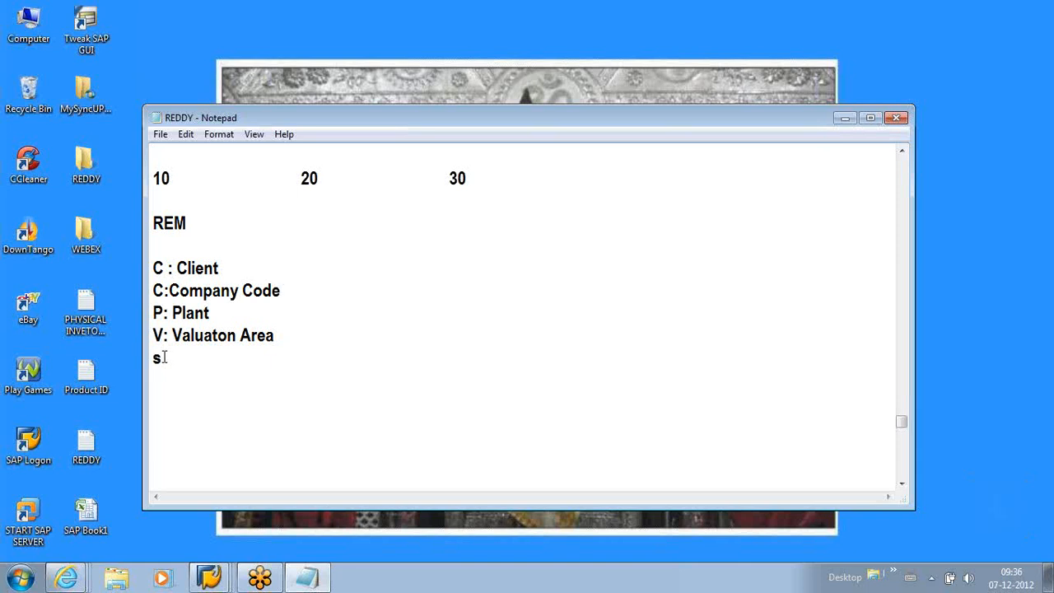
key("BackSpace")
type("S: ")
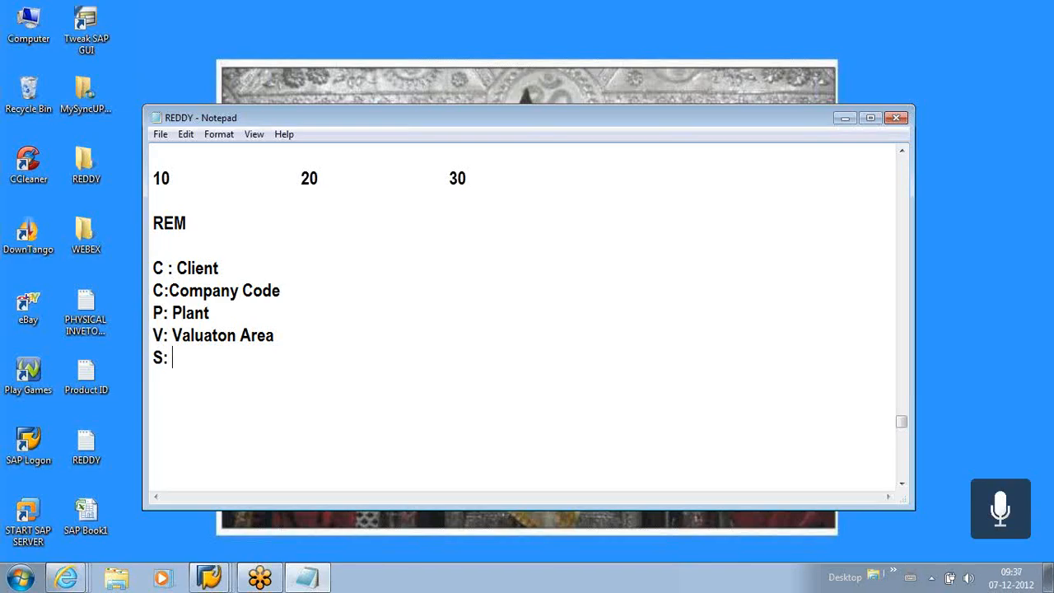
type("Storage Locations")
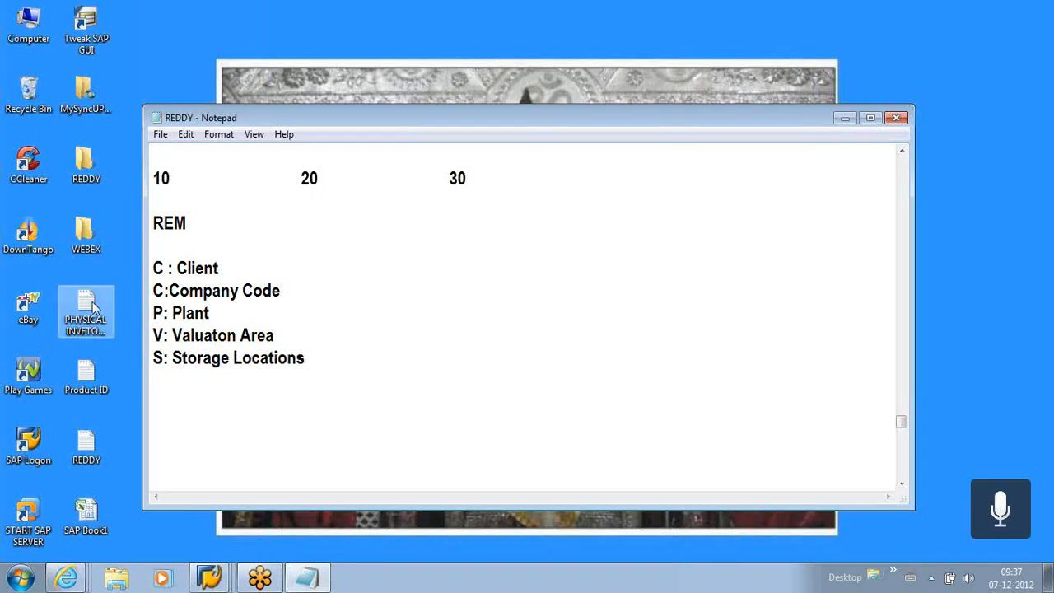
- Insert the line "C: Controlling Area" between the Client and Company Code lines, and select the Plant through Storage Locations lines
left_click(287, 292)
left_click(231, 270)
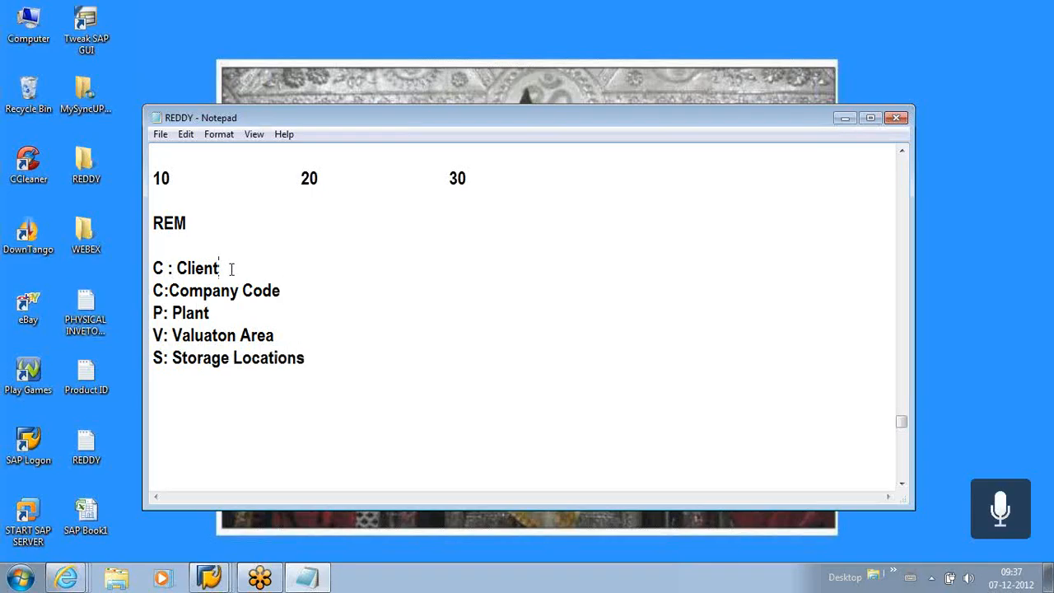
key("Return")
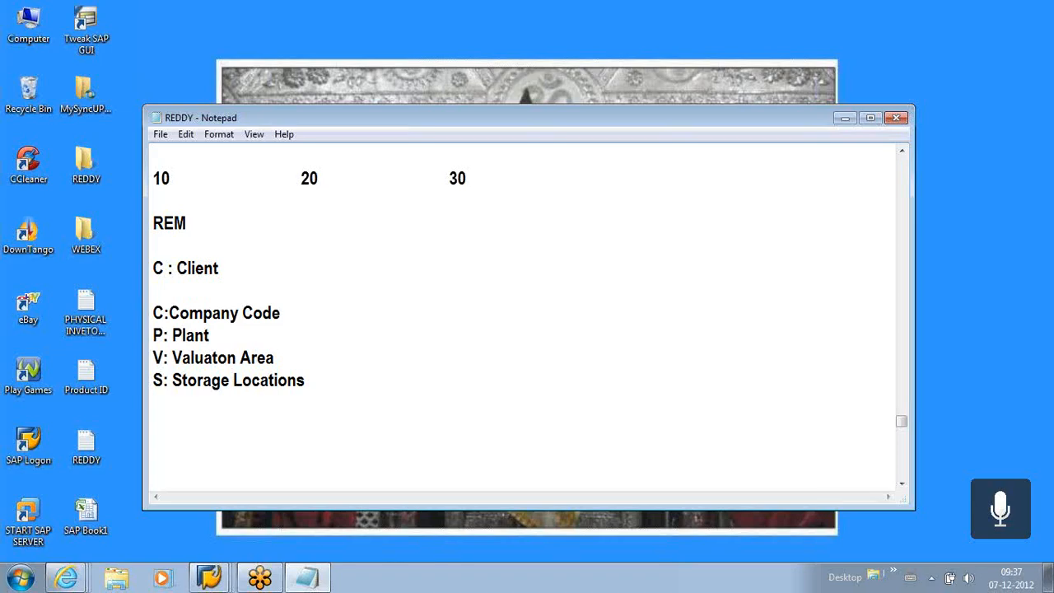
type("c:")
key("BackSpace")
key("BackSpace")
type("C")
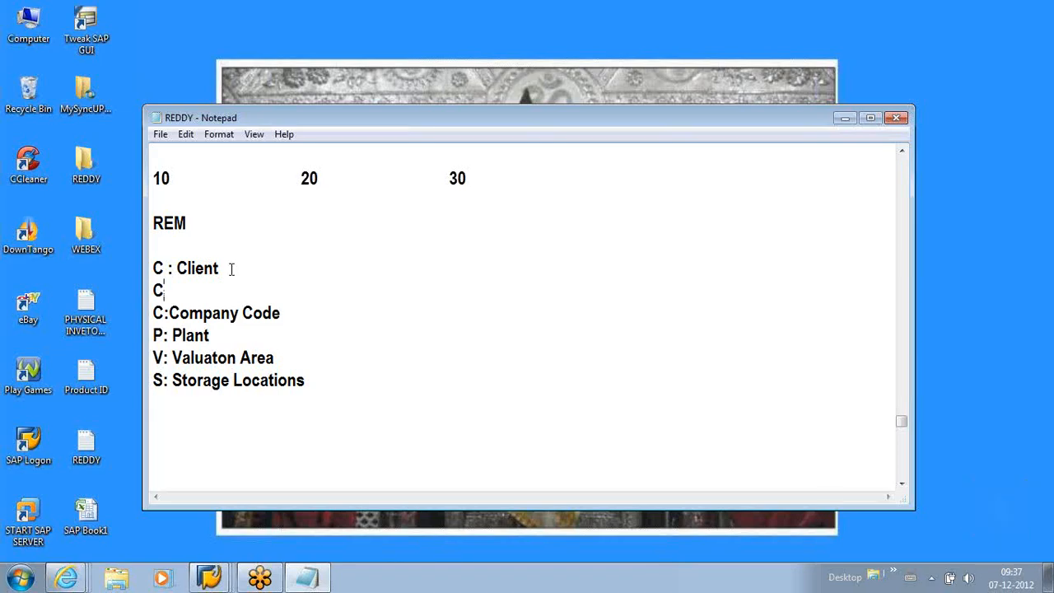
type(": cO")
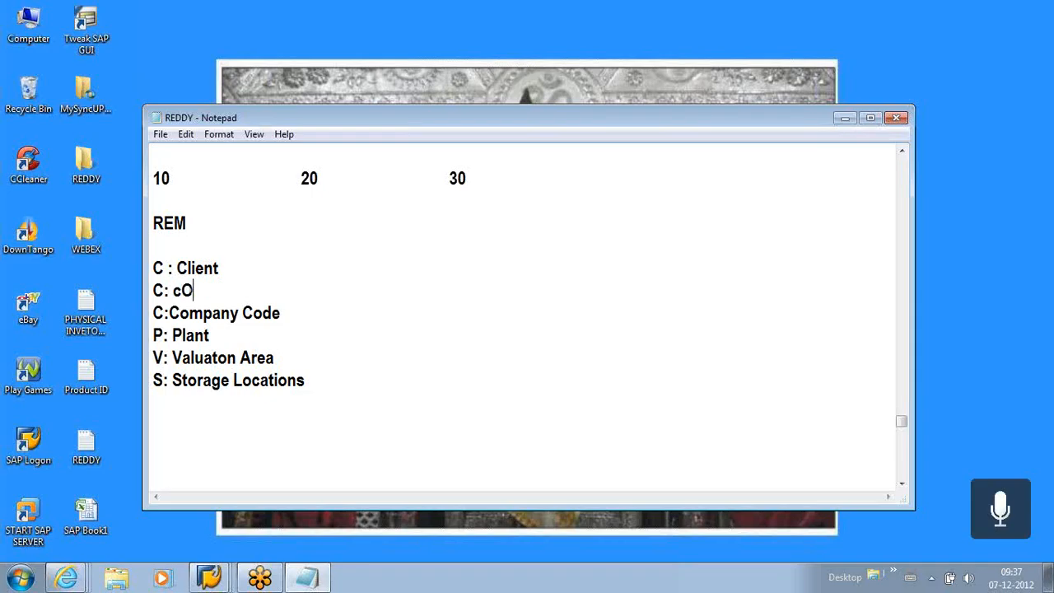
type("NTROLLING")
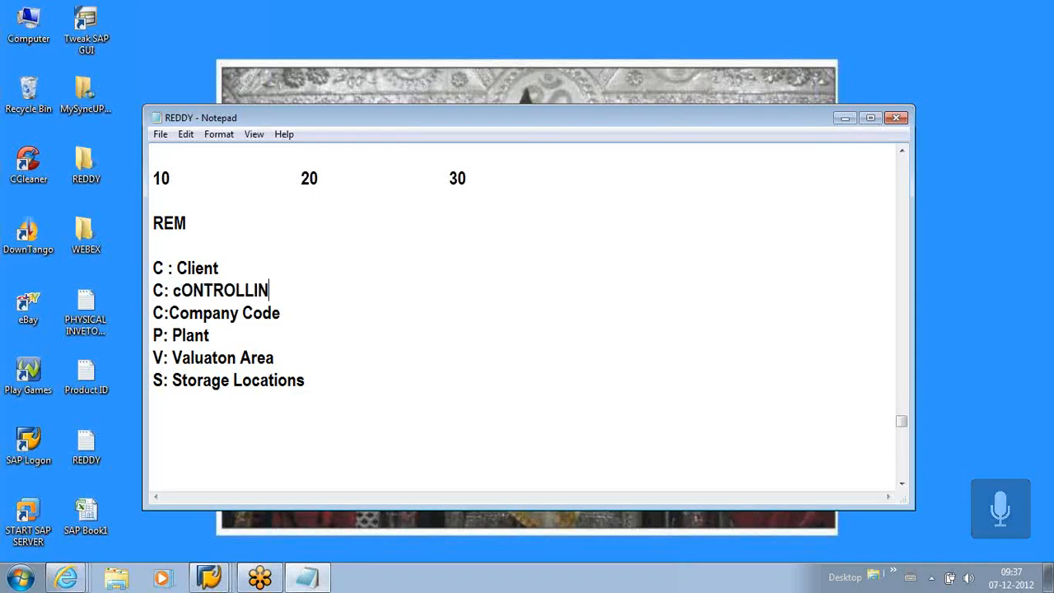
key("BackSpace")
key("BackSpace")
key("BackSpace")
key("BackSpace")
key("BackSpace")
key("BackSpace")
key("BackSpace")
key("BackSpace")
key("BackSpace")
key("BackSpace")
key("BackSpace")
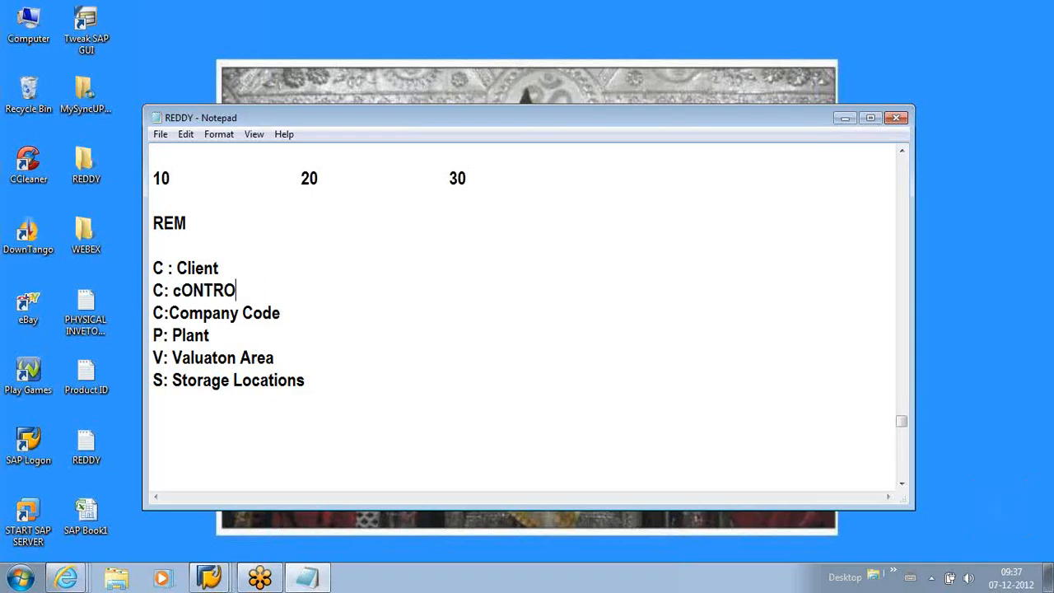
type("C: C")
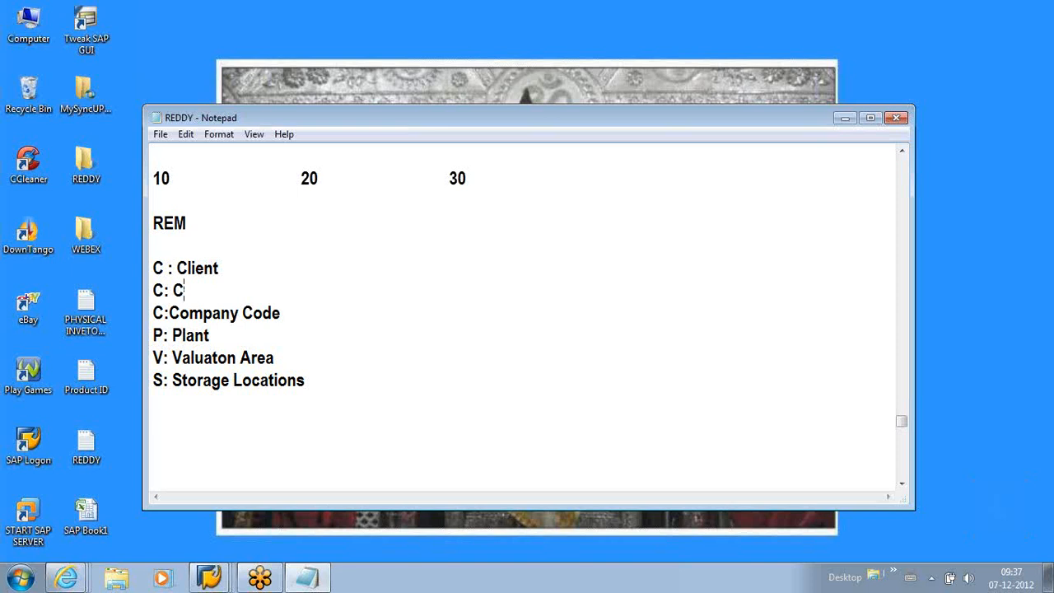
type("ontrolling Area")
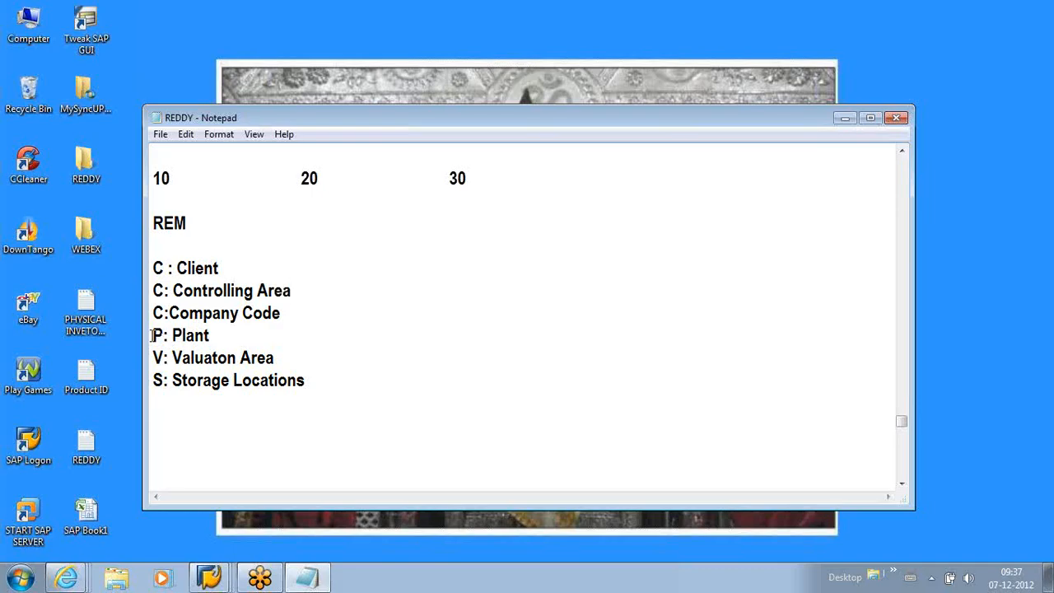
left_click_drag(152, 335, 320, 381)
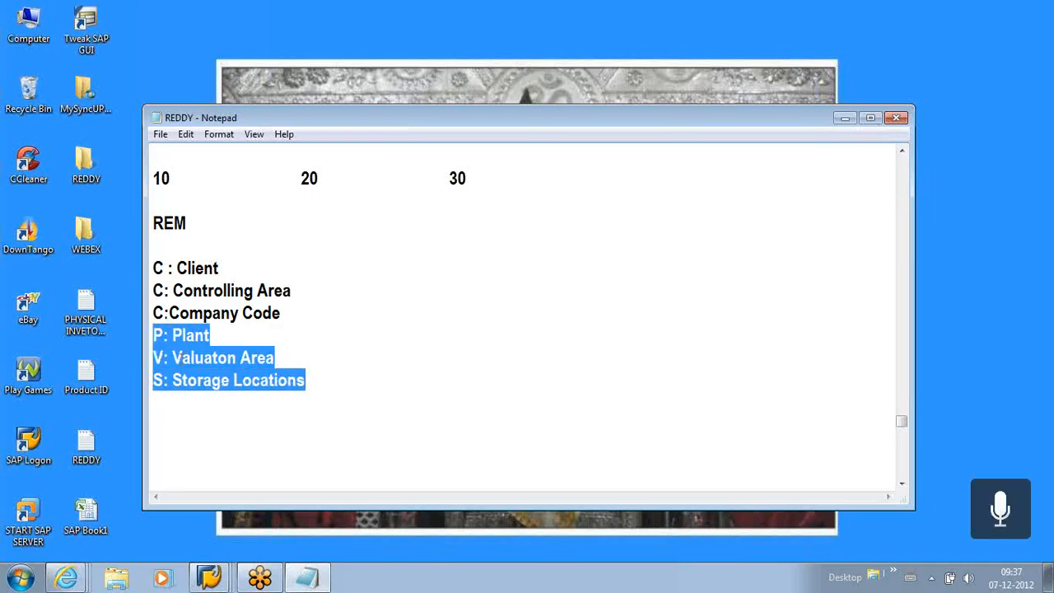
- Highlight the organizational levels in the notes one at a time, from Client to Storage Locations and back from Plant up to Client
left_click(308, 357)
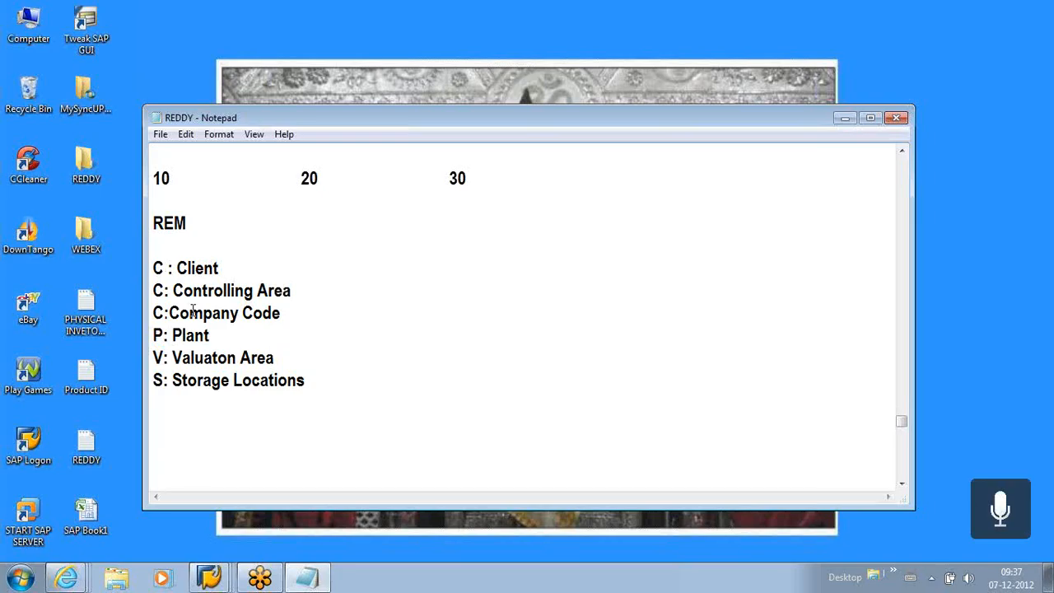
left_click_drag(245, 260, 152, 269)
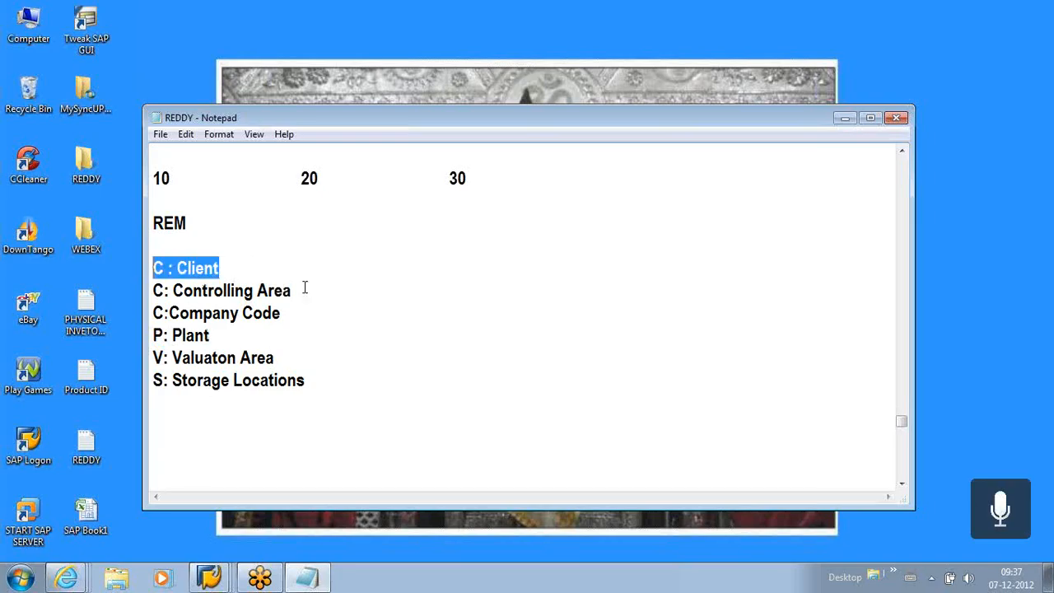
left_click_drag(304, 287, 172, 290)
left_click_drag(213, 336, 151, 336)
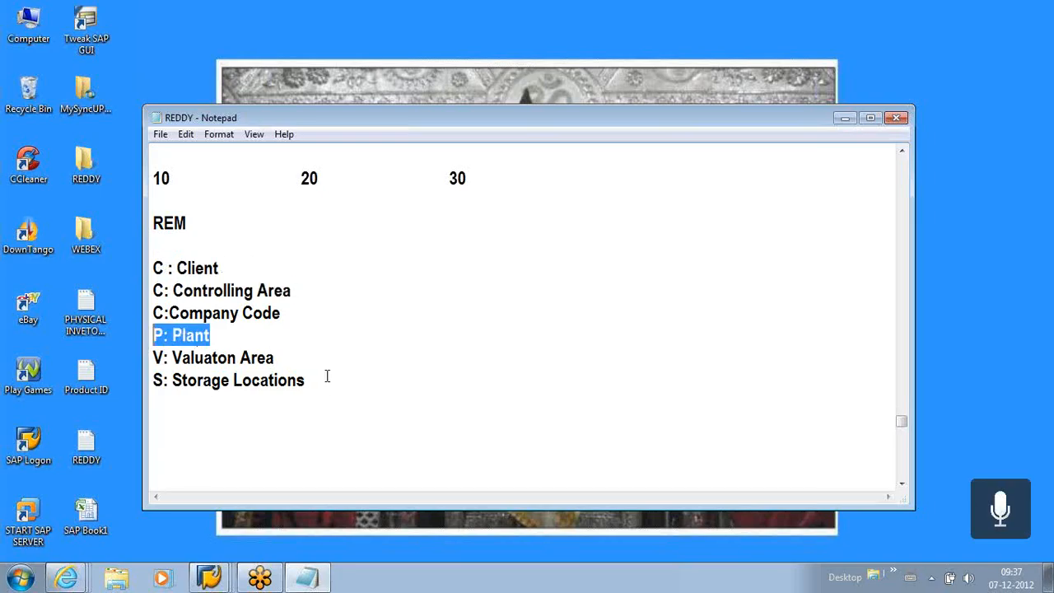
left_click_drag(302, 364, 182, 358)
left_click_drag(316, 384, 152, 380)
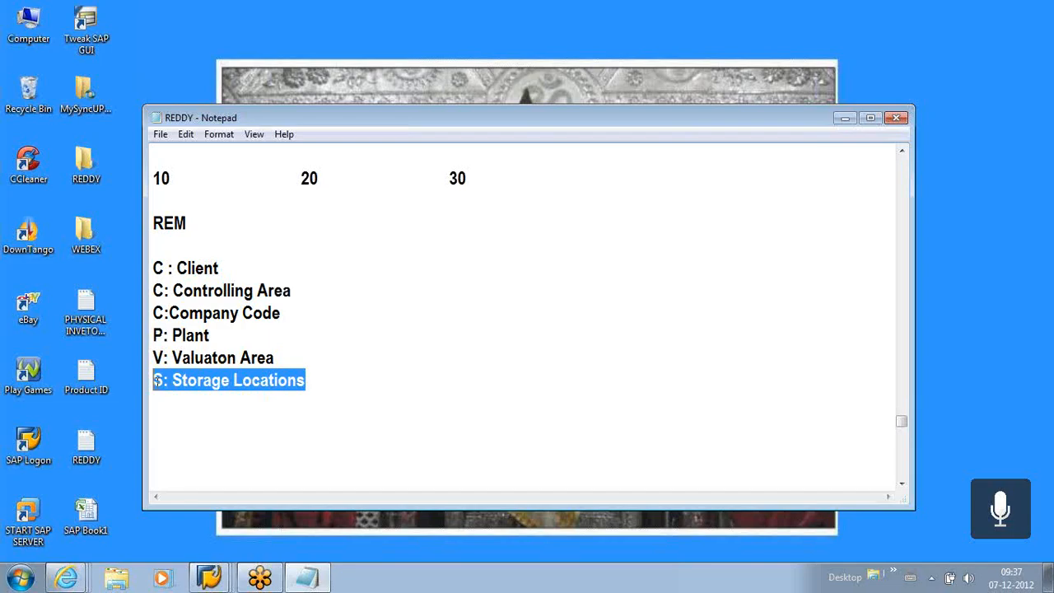
left_click(235, 465)
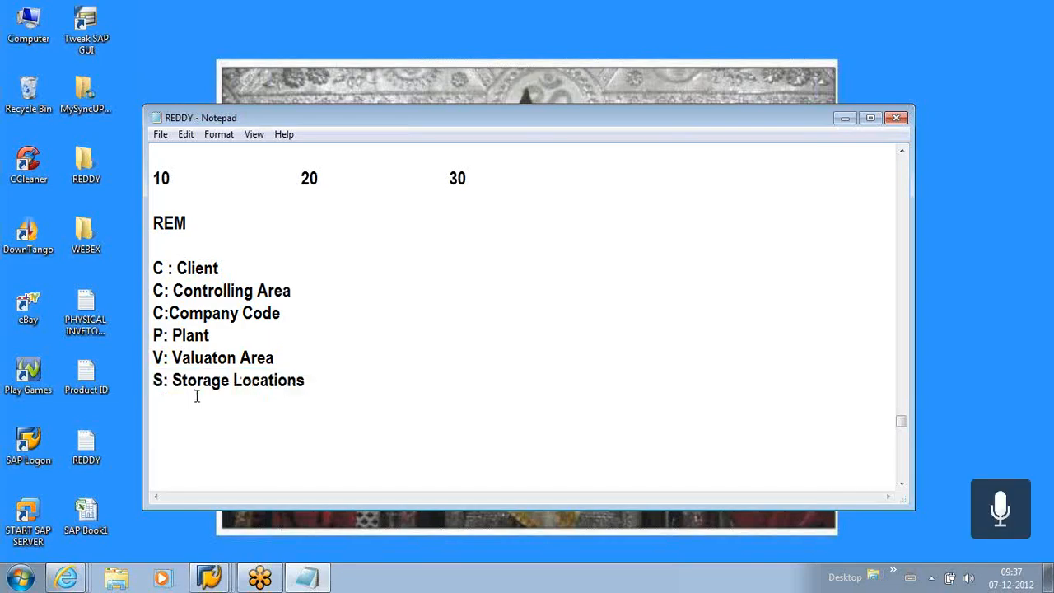
left_click_drag(154, 335, 218, 336)
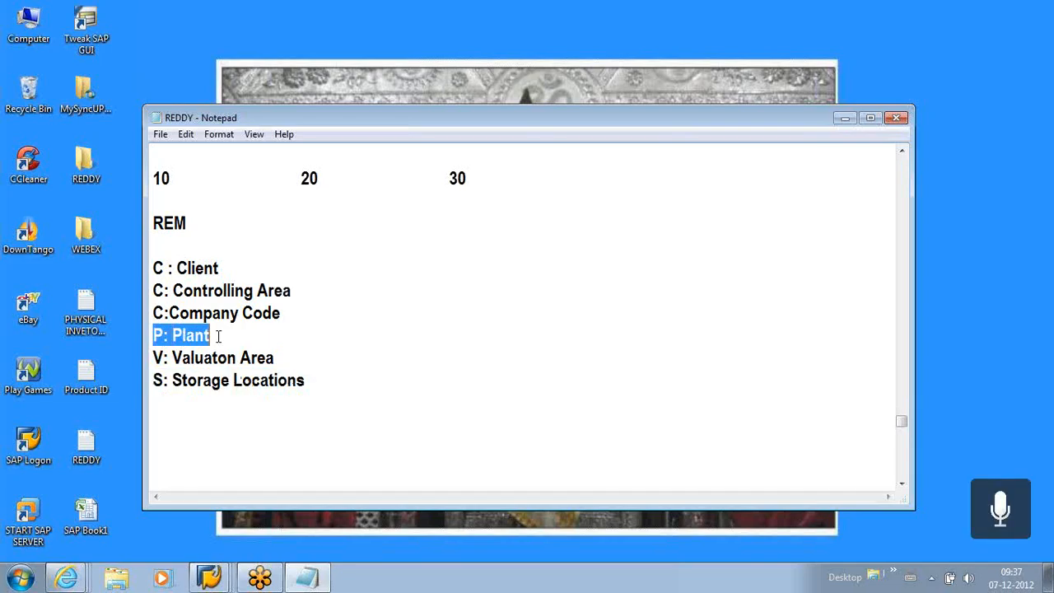
left_click_drag(154, 358, 290, 357)
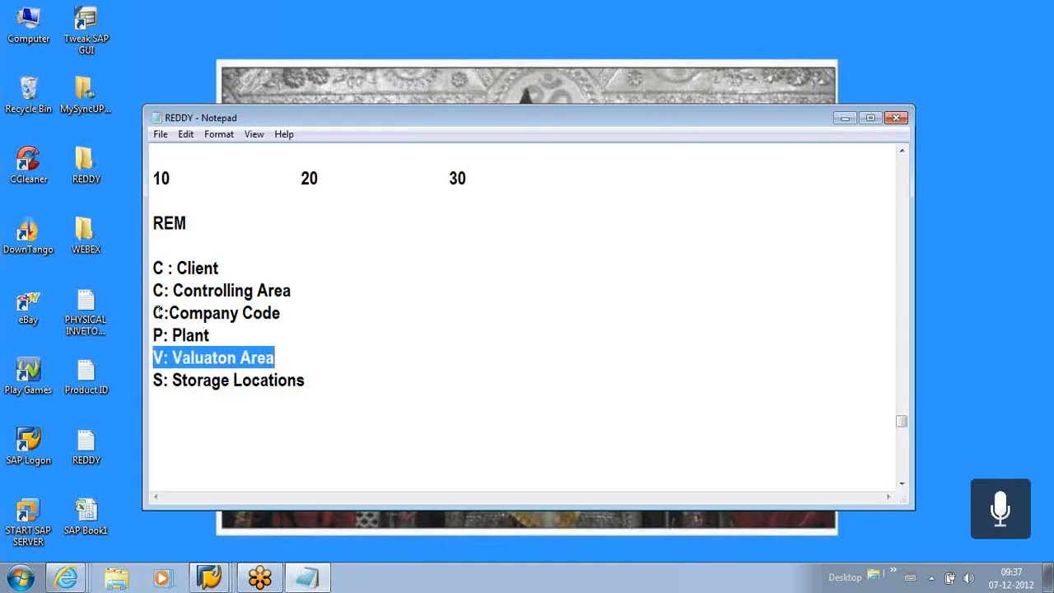
left_click_drag(154, 313, 280, 313)
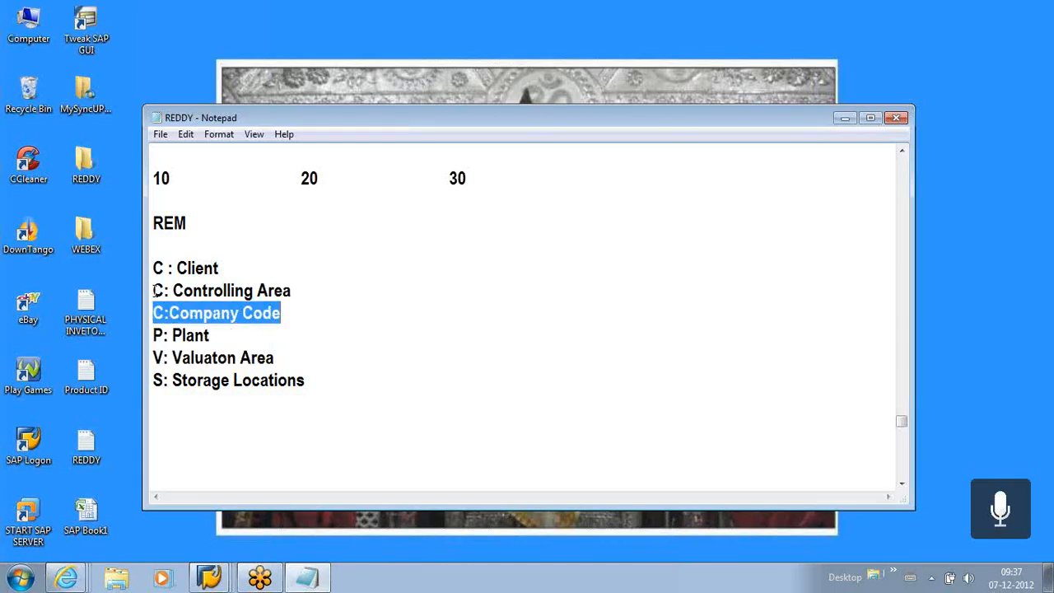
left_click_drag(154, 290, 305, 291)
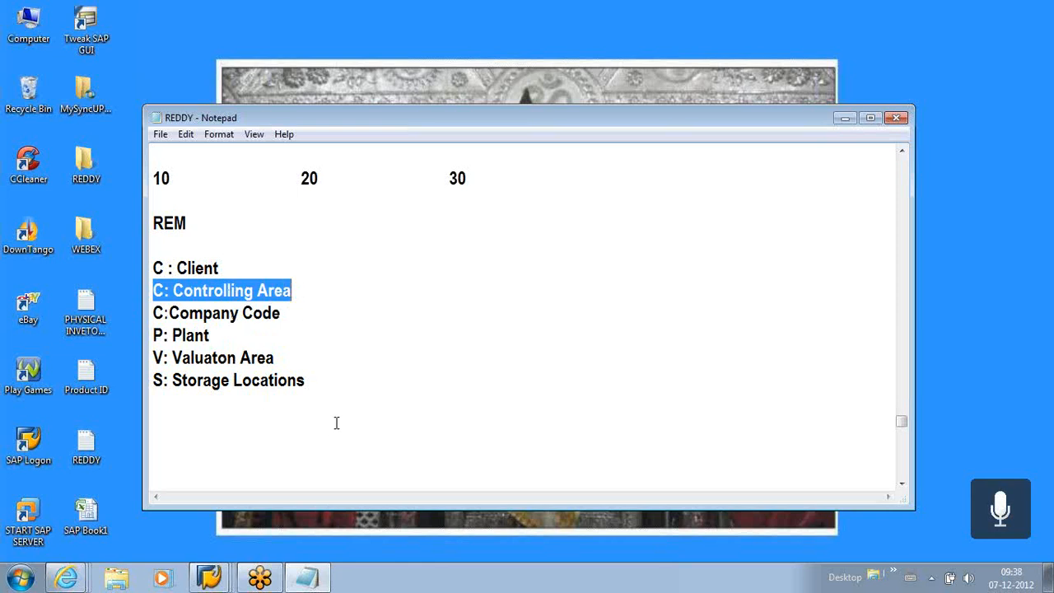
left_click_drag(233, 266, 141, 265)
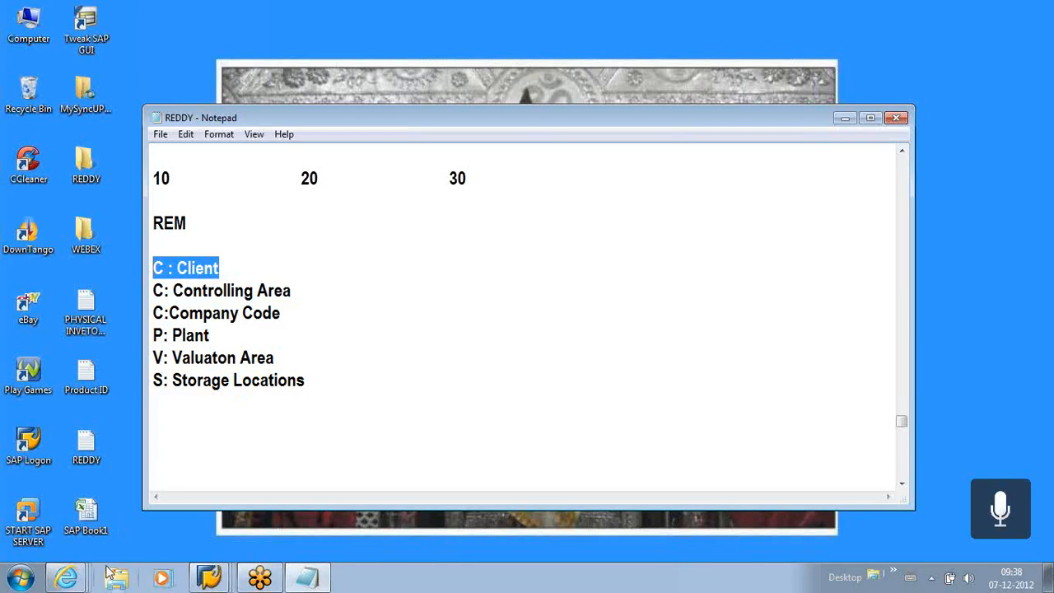
- Open the Master Data folder inside the P P folder on the DVD RW Drive (E:)
left_click(71, 581)
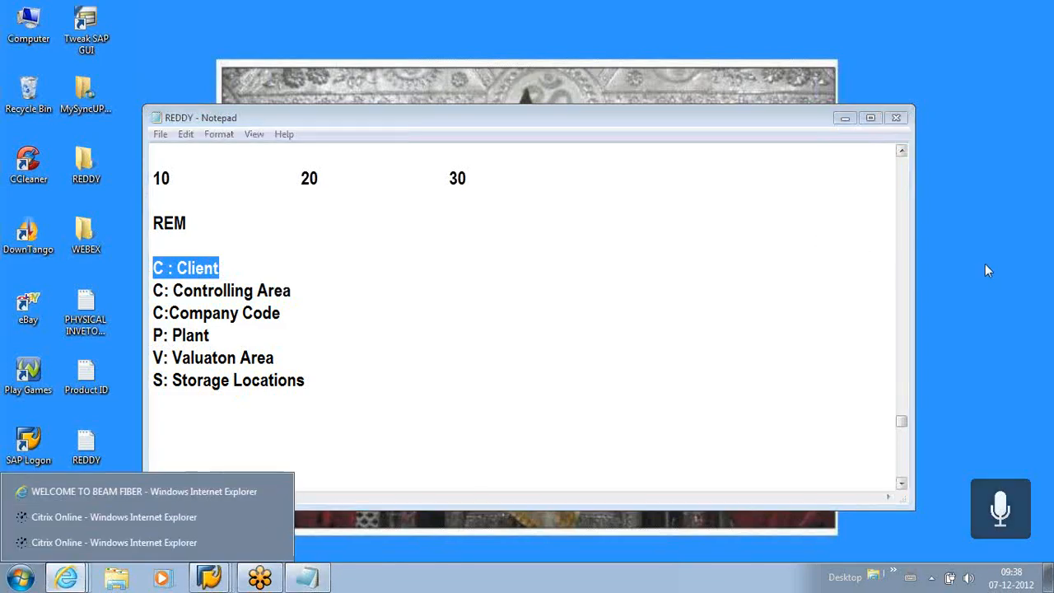
left_click(21, 578)
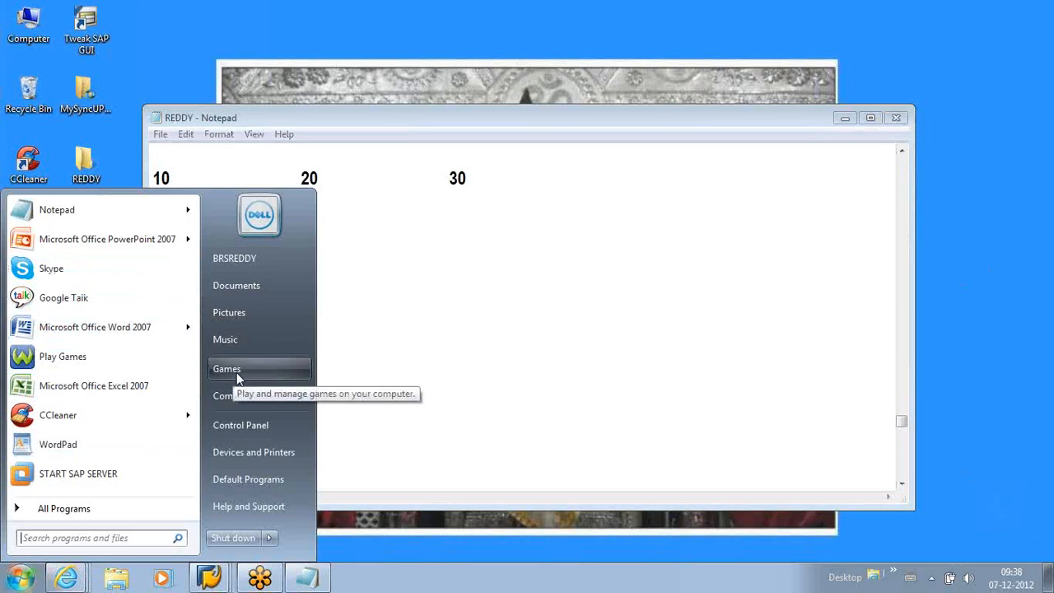
left_click(234, 396)
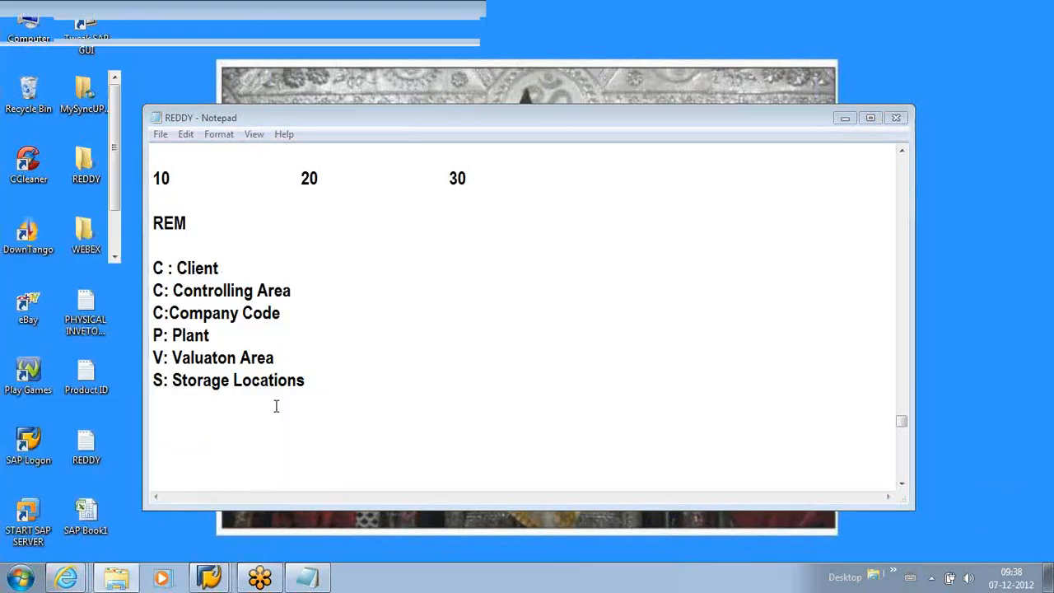
left_click(230, 183)
double_click(160, 186)
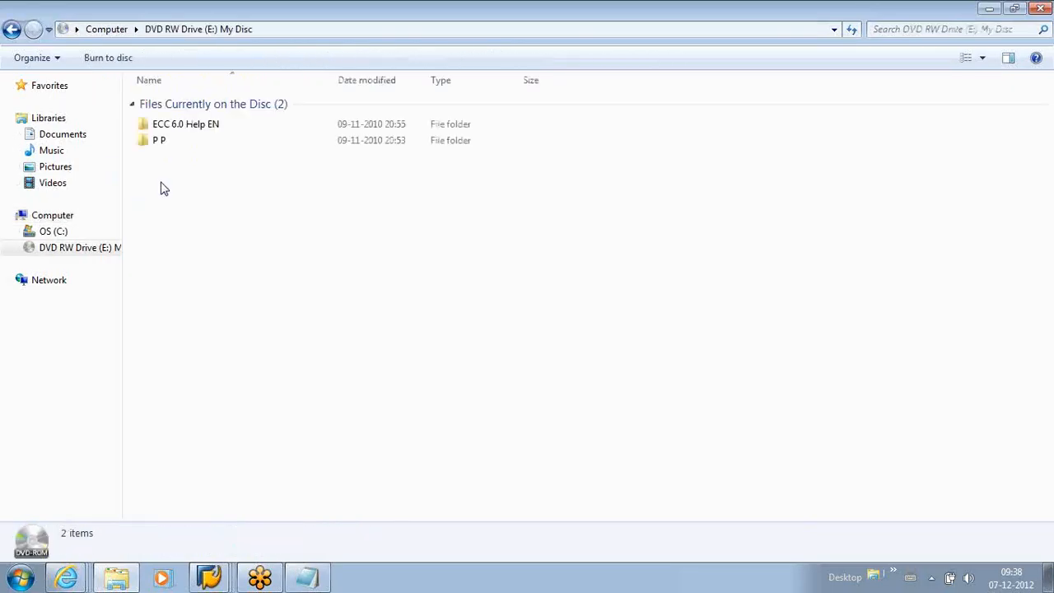
left_click(147, 141)
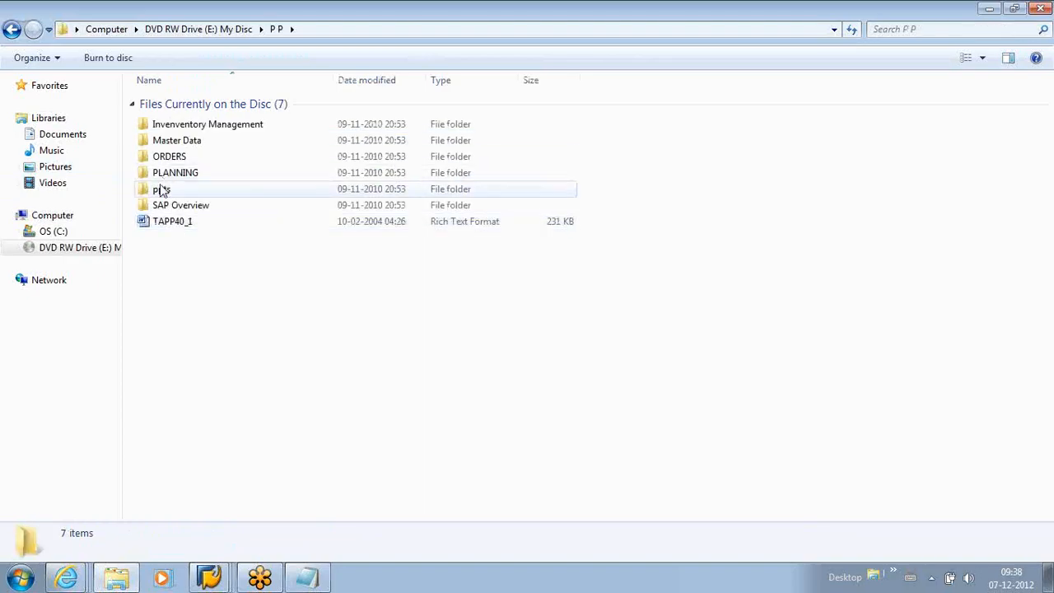
double_click(168, 141)
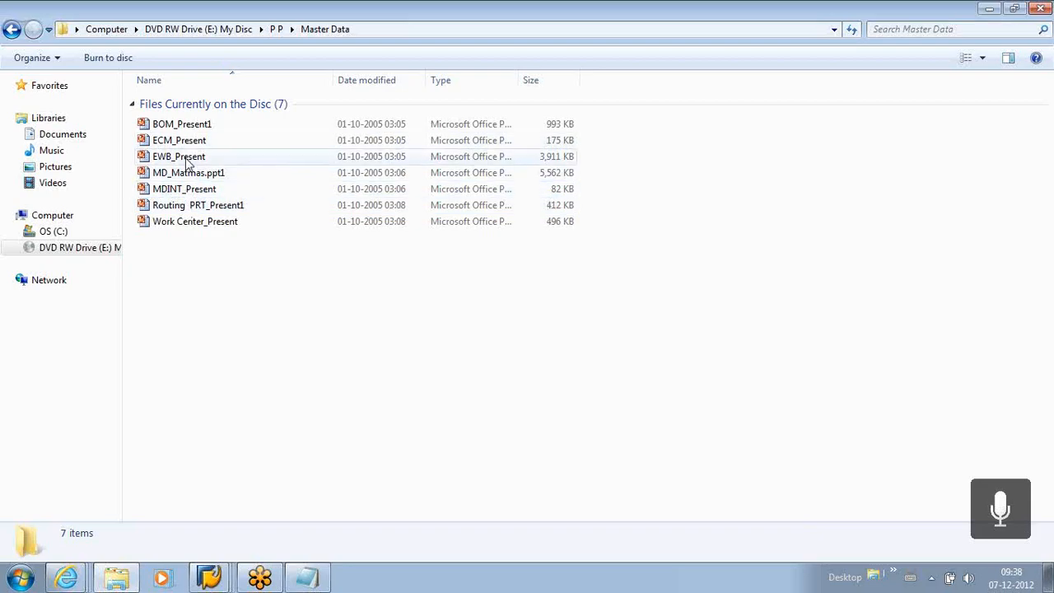
- Open the MD_Matmas.ppt1 presentation in PowerPoint and show its Organizational Structures and Plants slide as a slide show
double_click(184, 188)
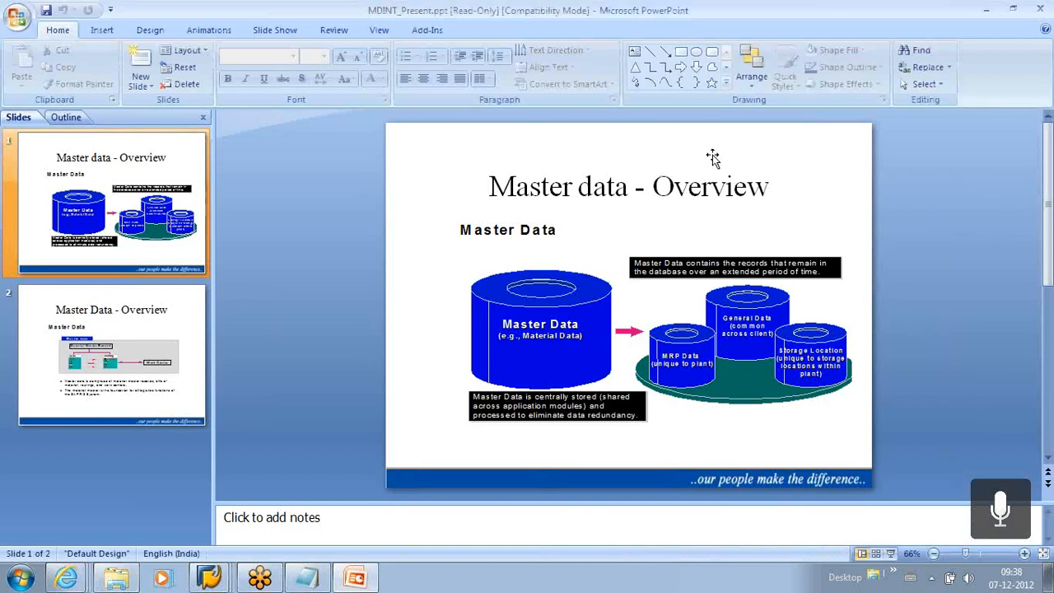
left_click(1038, 10)
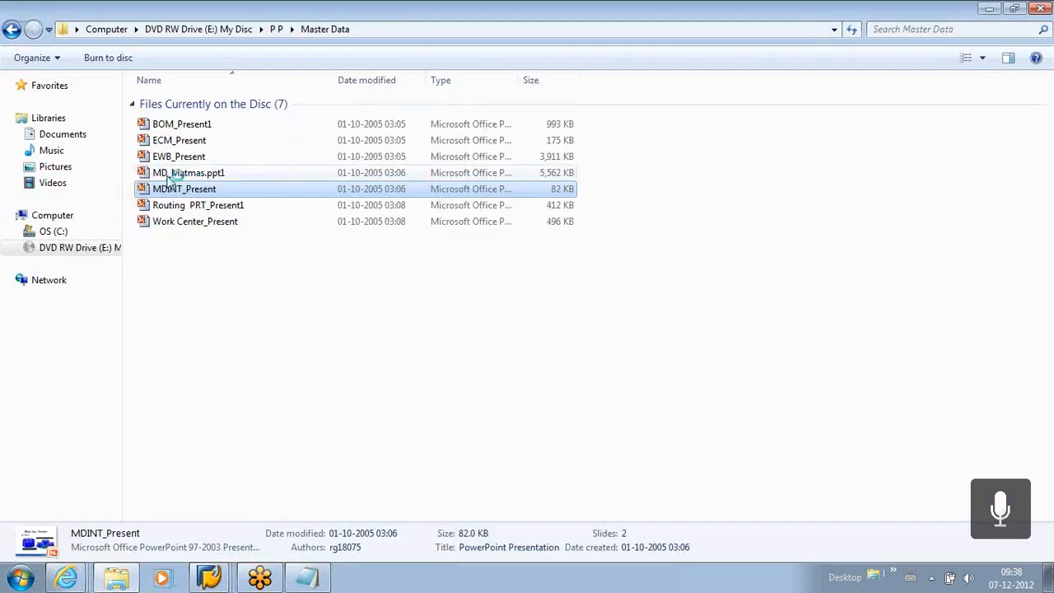
left_click(169, 174)
double_click(168, 175)
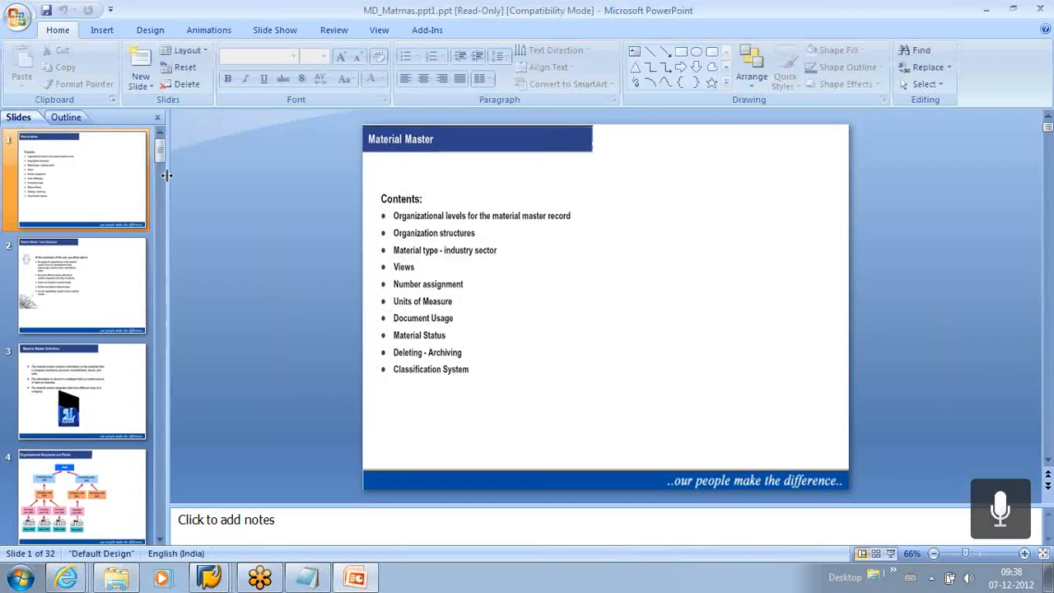
key("Page_Down")
key("Page_Down")
key("Page_Down")
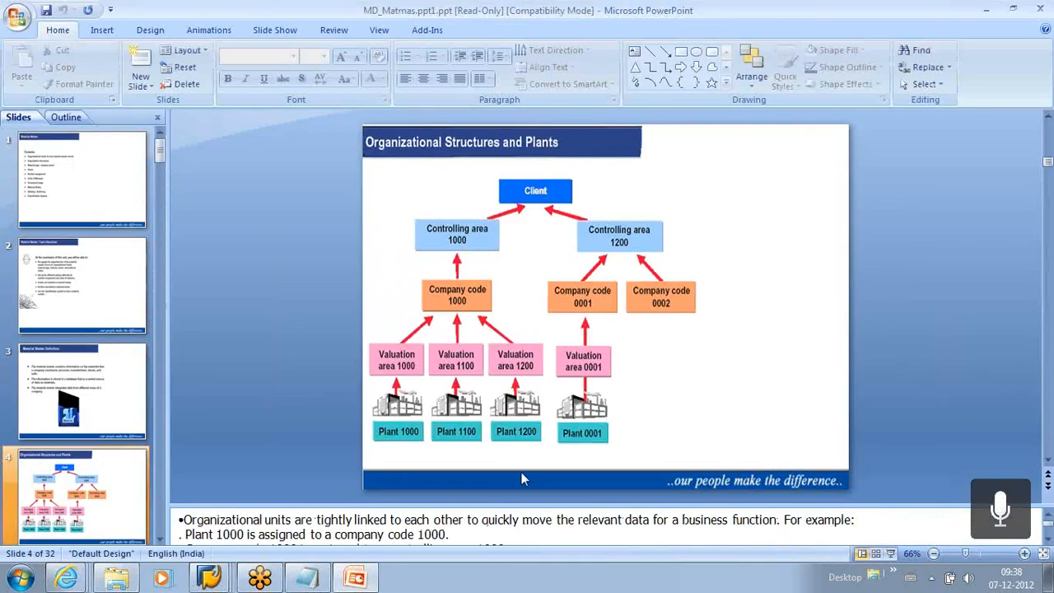
left_click(890, 553)
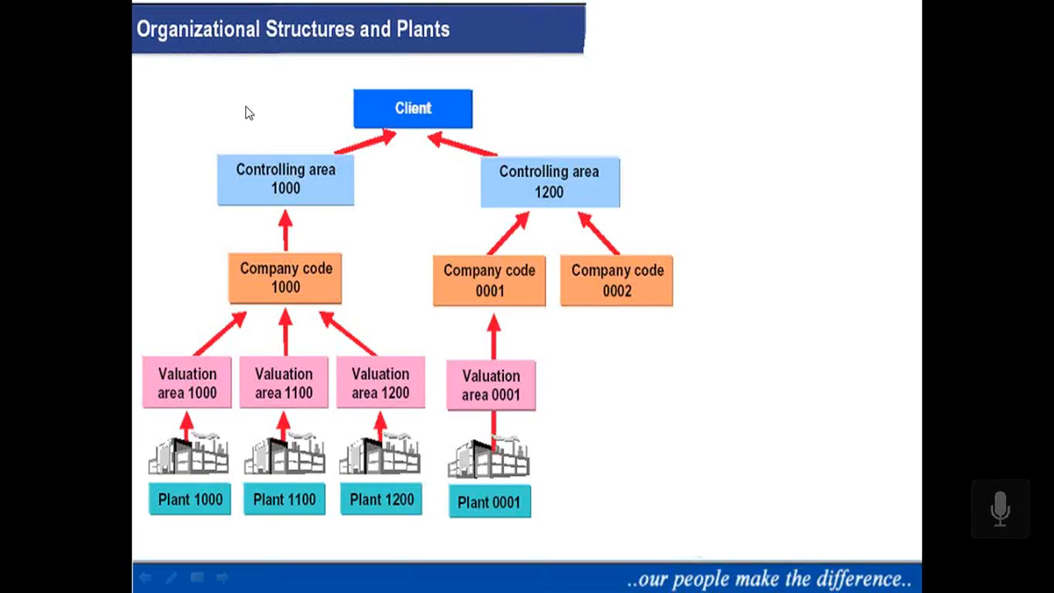
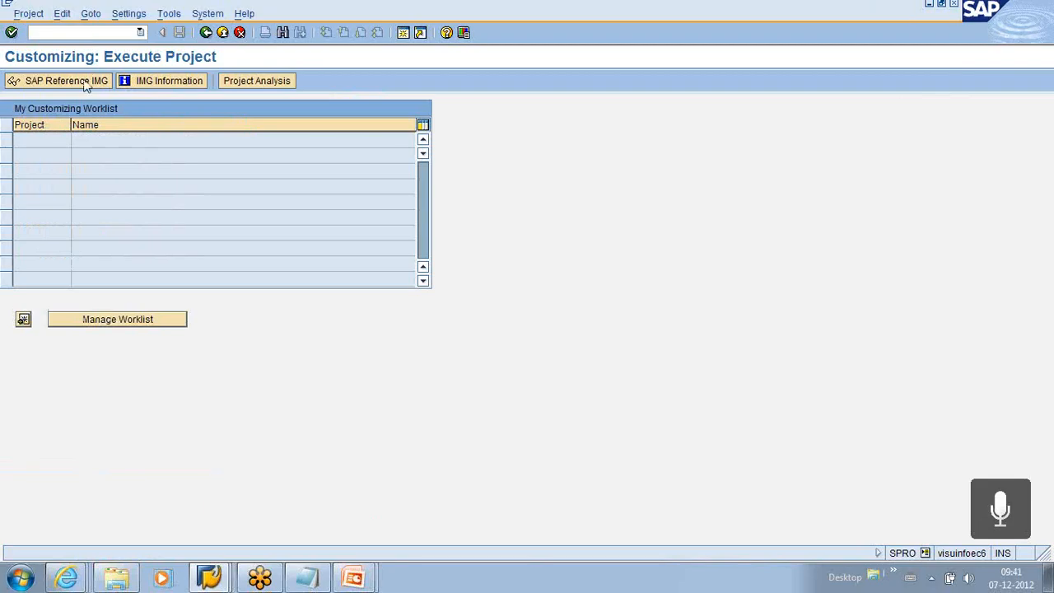
- Display the SAP Reference IMG and expand Logistics - General and Materials Management under Enterprise Structure, Definition
left_click(85, 85)
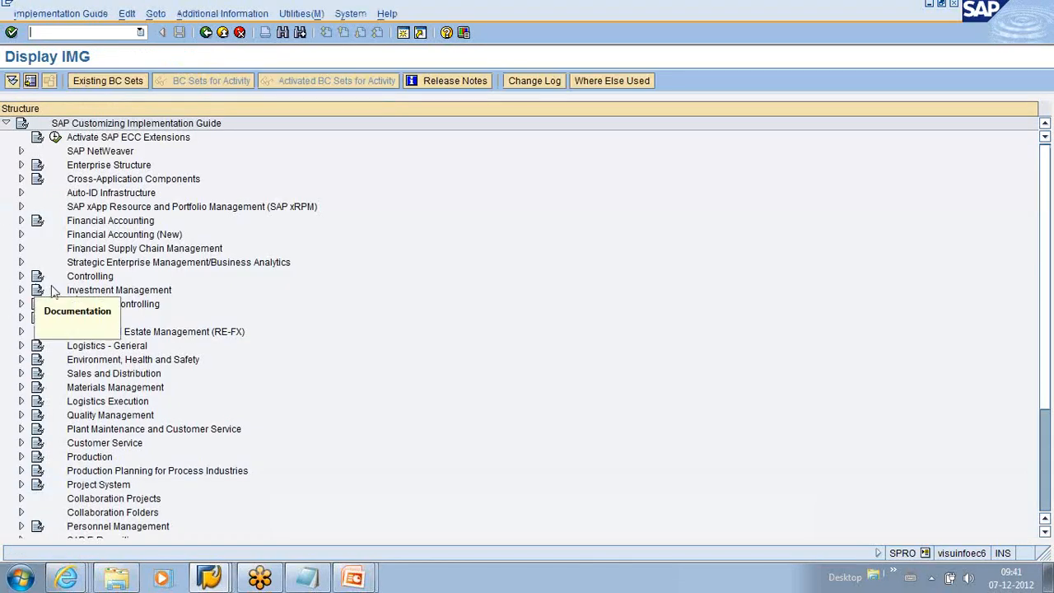
left_click(21, 166)
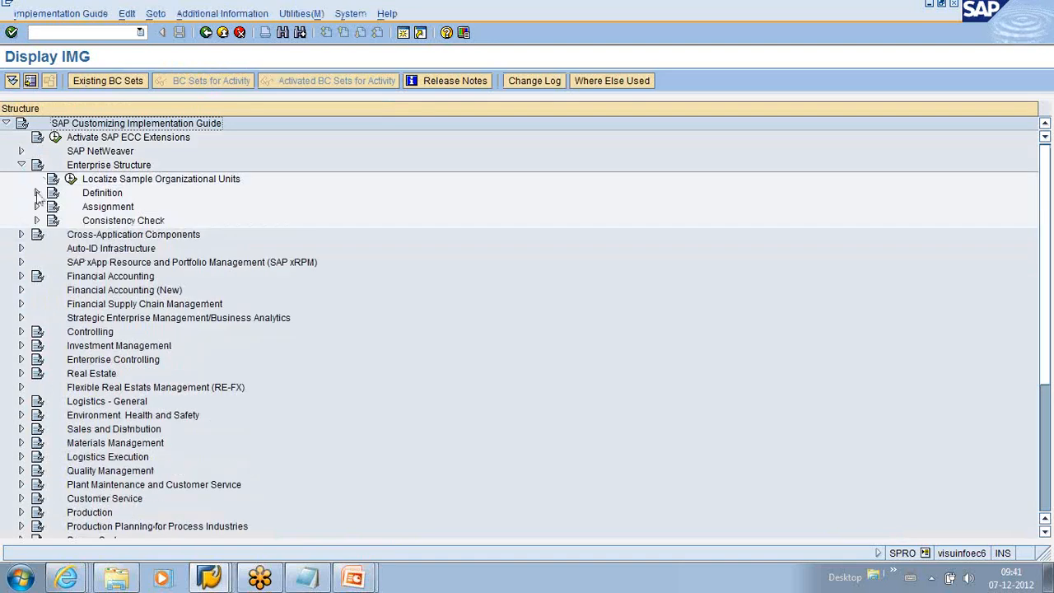
left_click(36, 193)
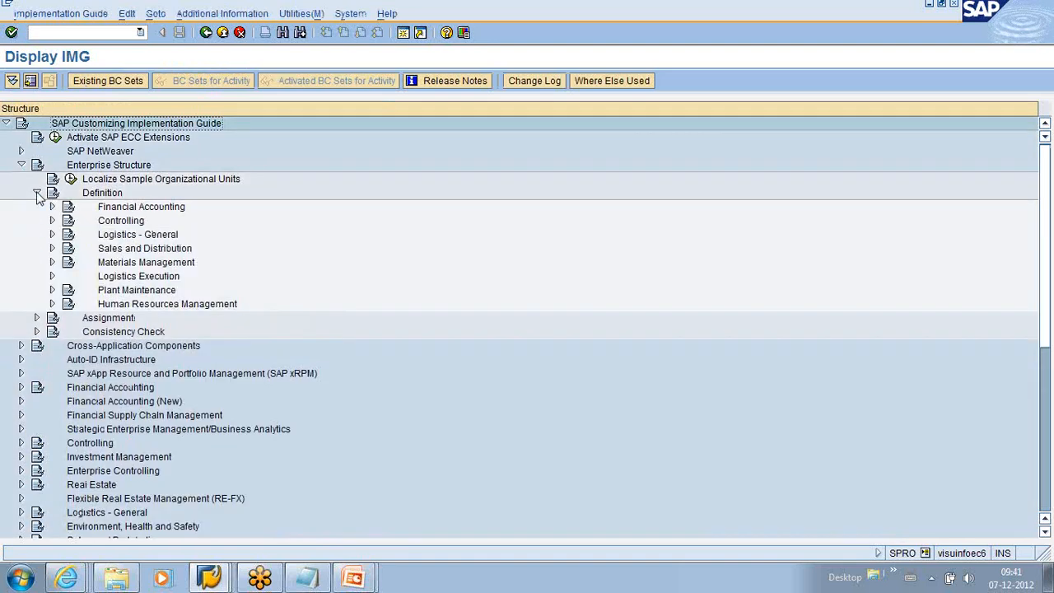
left_click(52, 262)
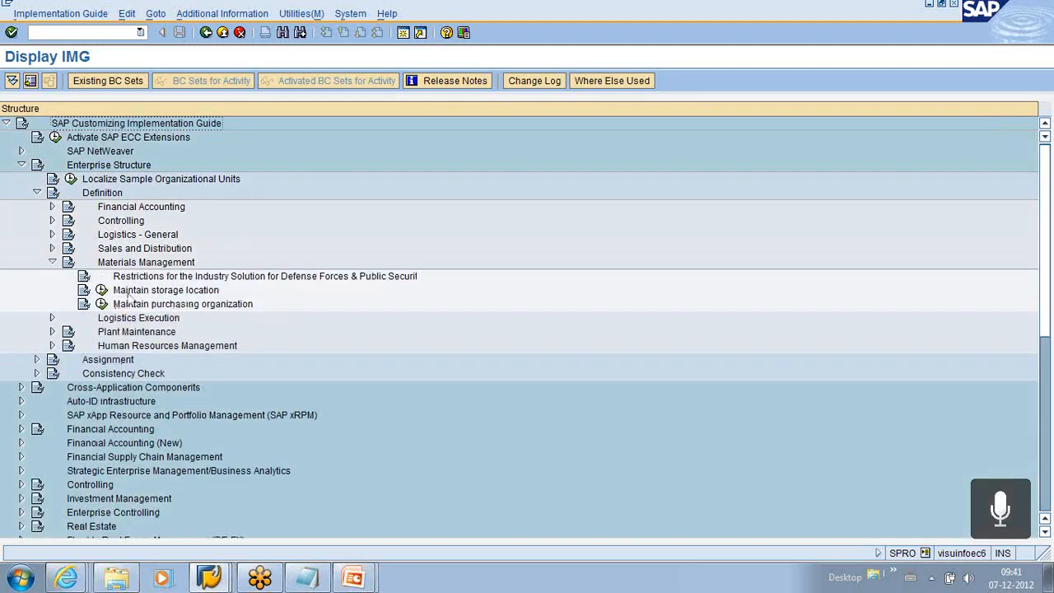
left_click(52, 262)
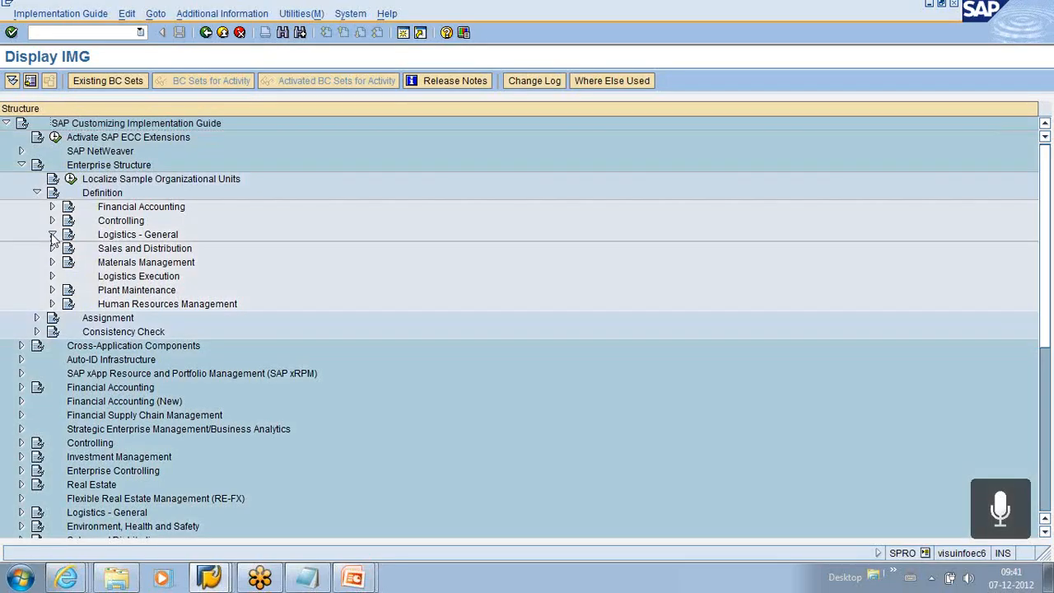
left_click(52, 233)
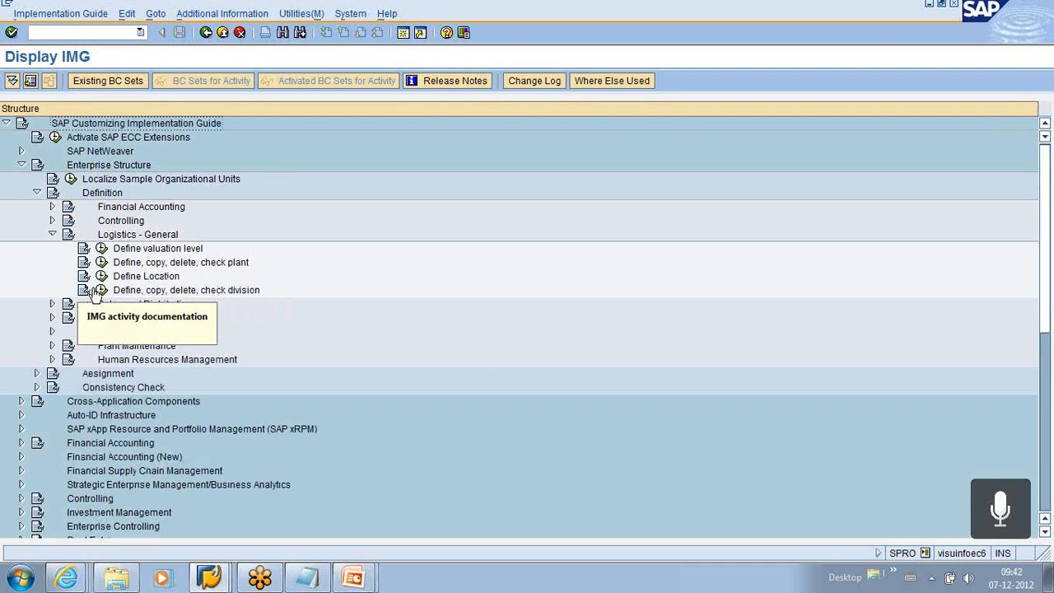
left_click(52, 318)
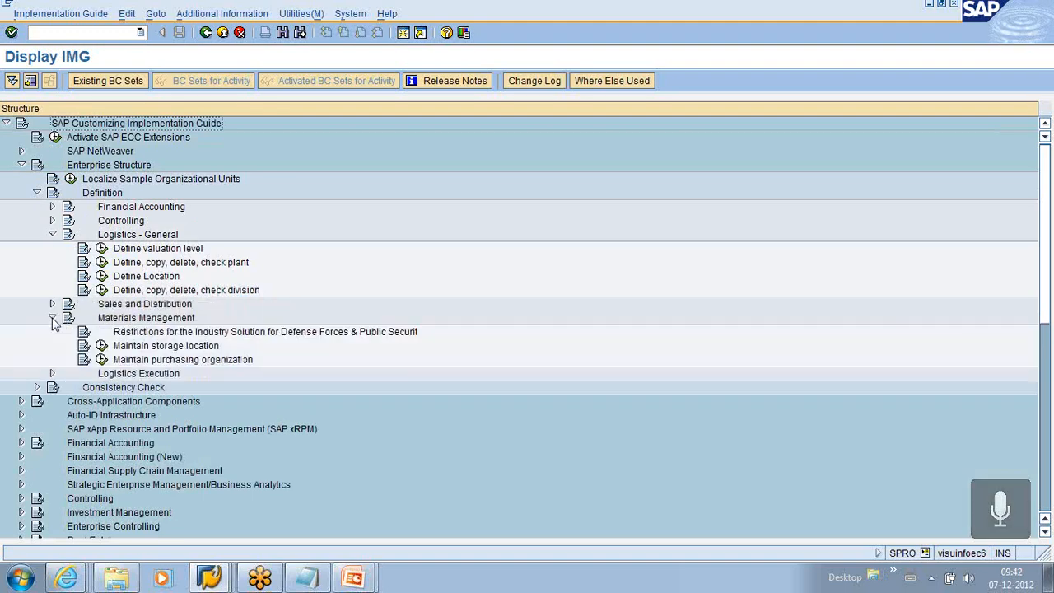
- Look through the existing purchasing organizations in the Maintain purchasing organization activity, and return to the implementation guide
scroll(136, 375, "down", 1)
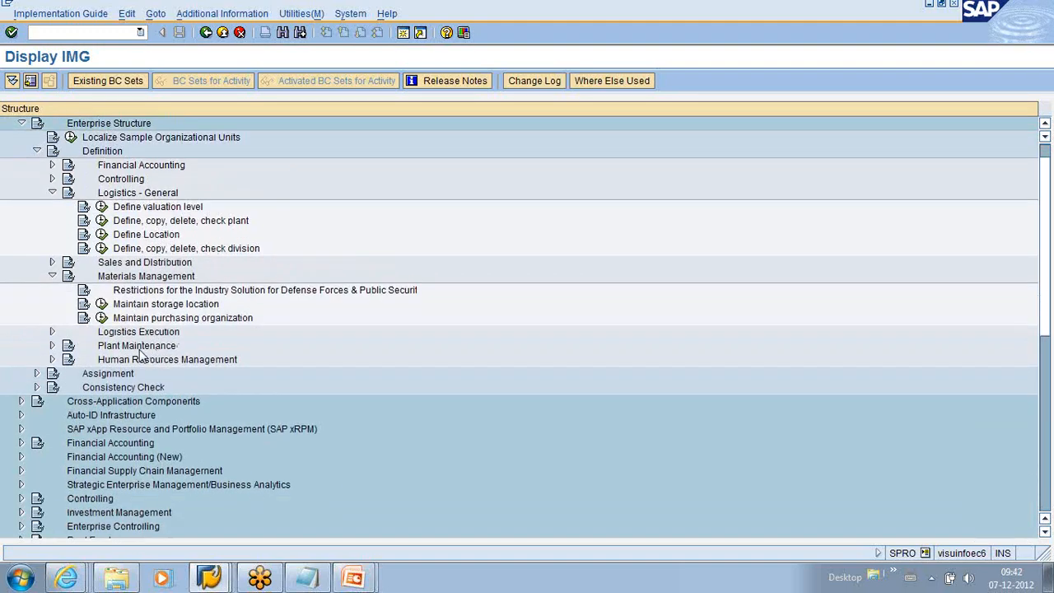
left_click(102, 319)
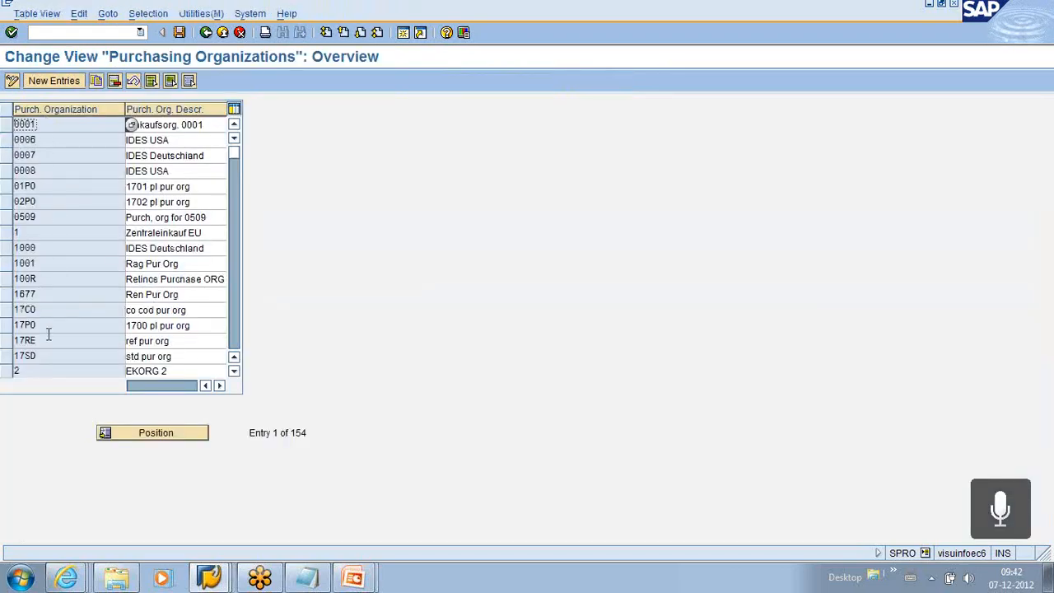
scroll(49, 363, "down", 2)
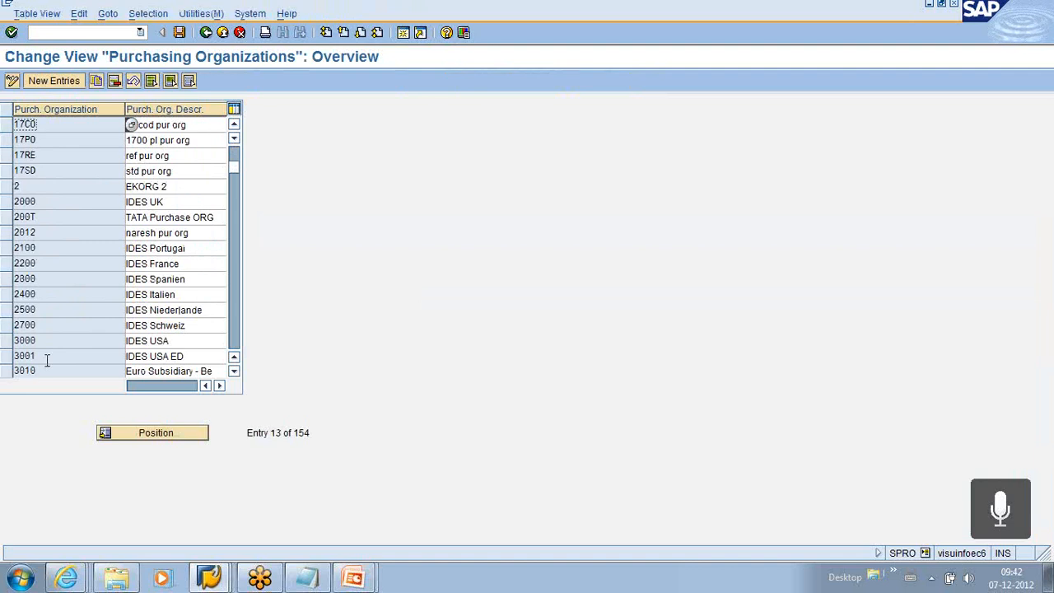
scroll(47, 360, "down", 1)
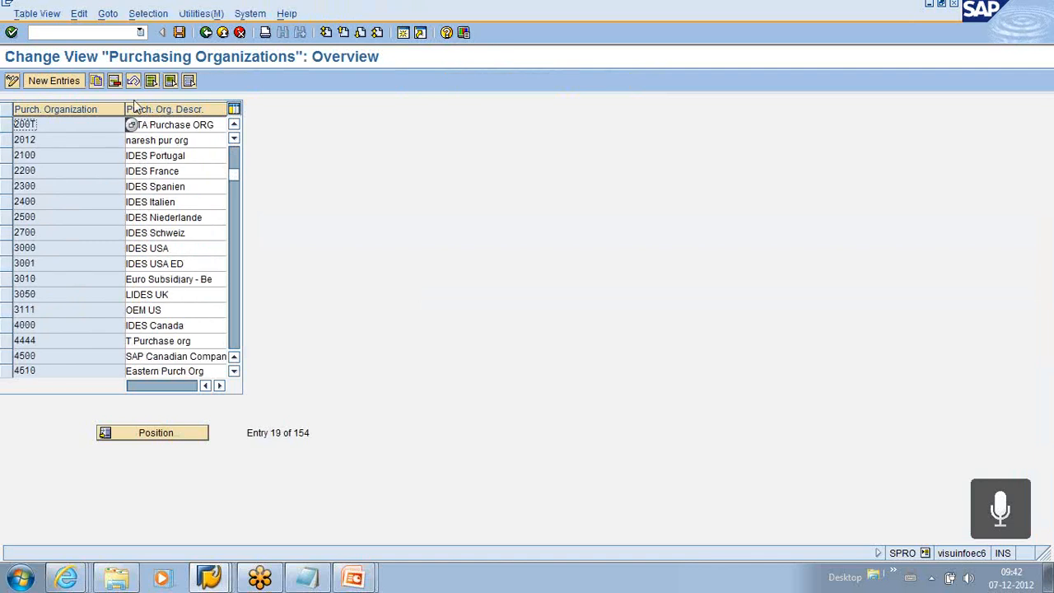
left_click(206, 32)
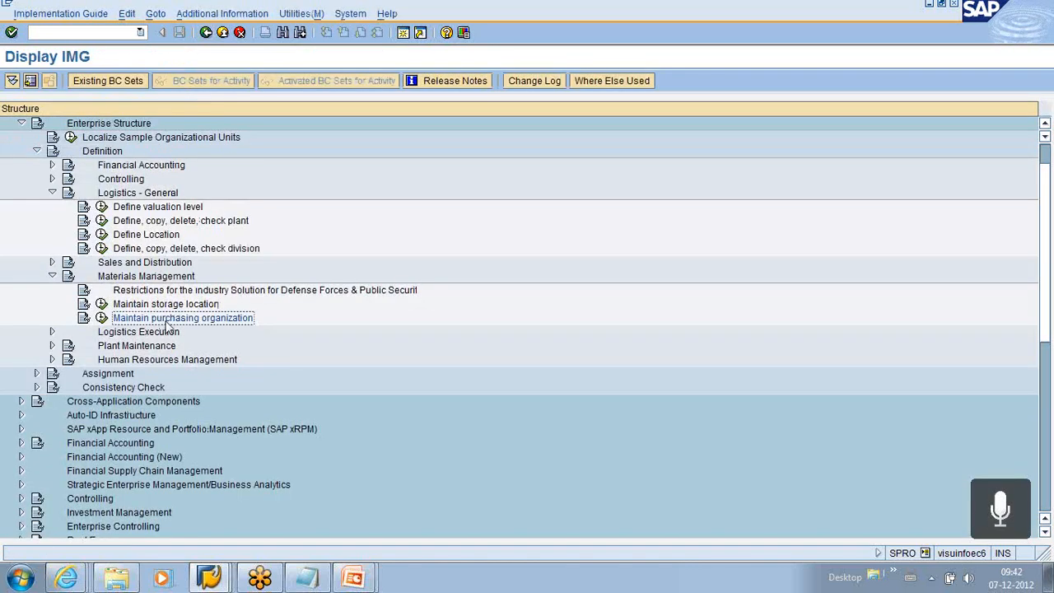
- Switch to the open Notepad notes and add the line "central po" below the S: Storage Locations entry
left_click(306, 576)
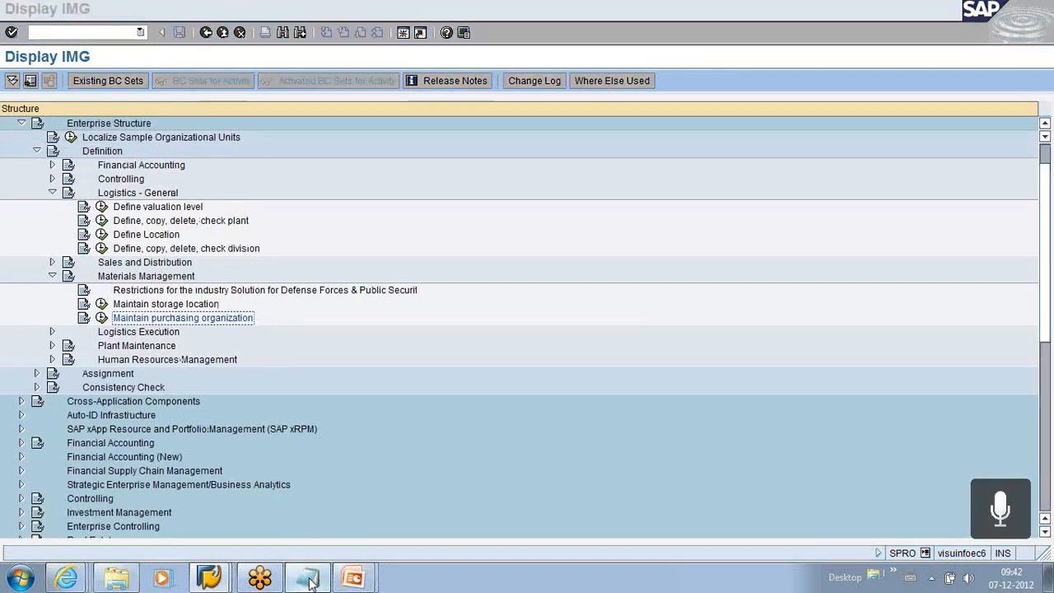
key("Return")
key("Return")
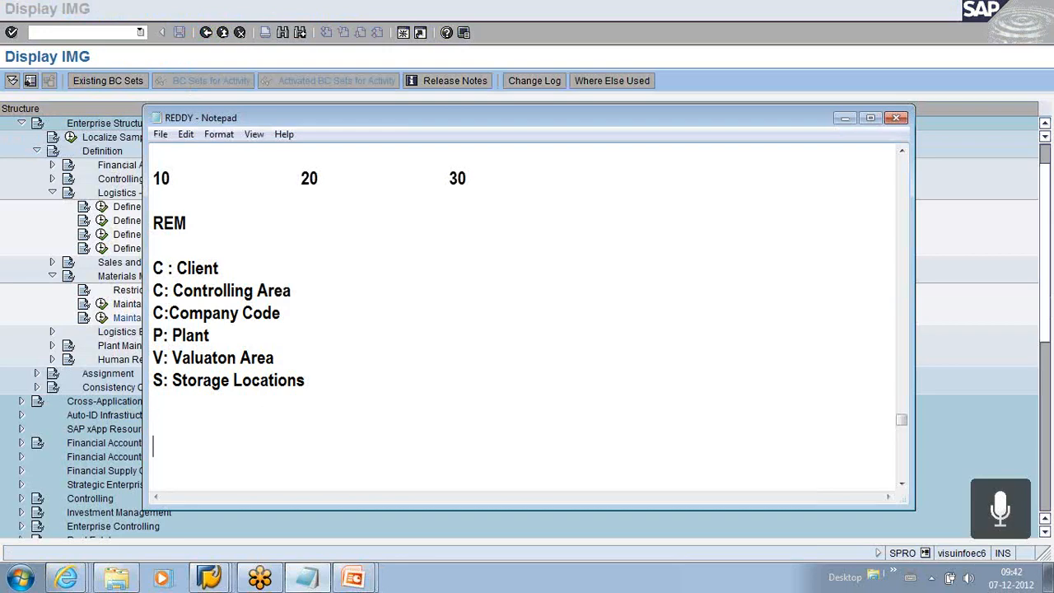
type("central po")
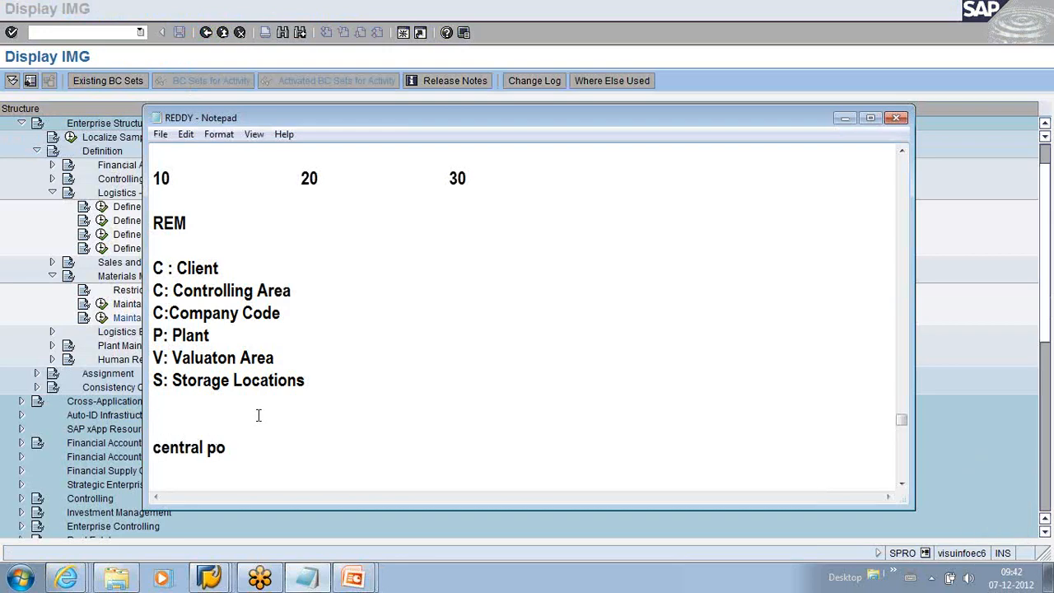
key("Return")
key("Return")
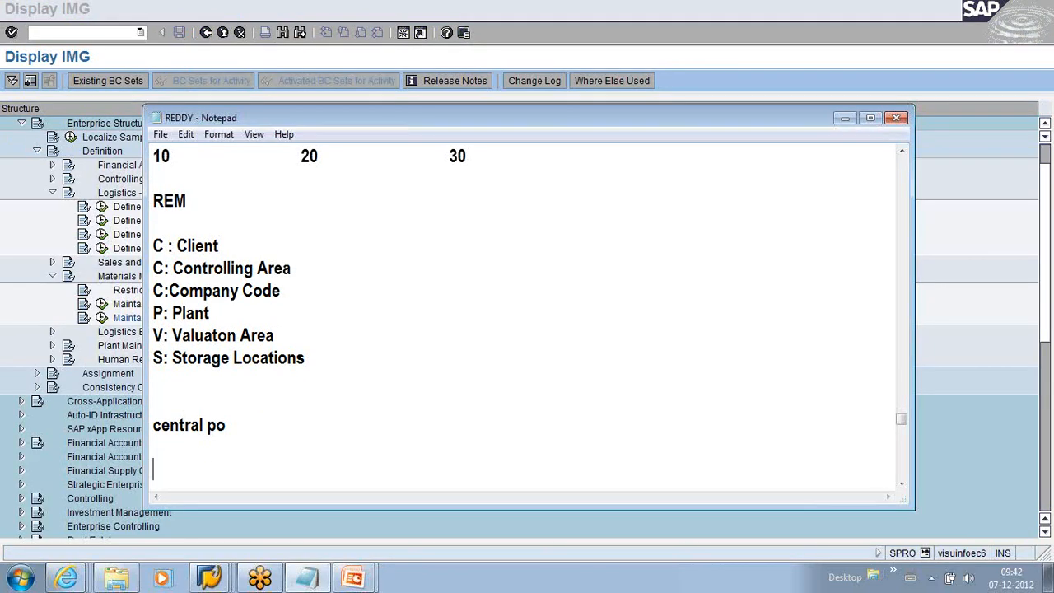
- Correct the capitalization of the newly added purchasing organization line to "Central PO"
type("p1")
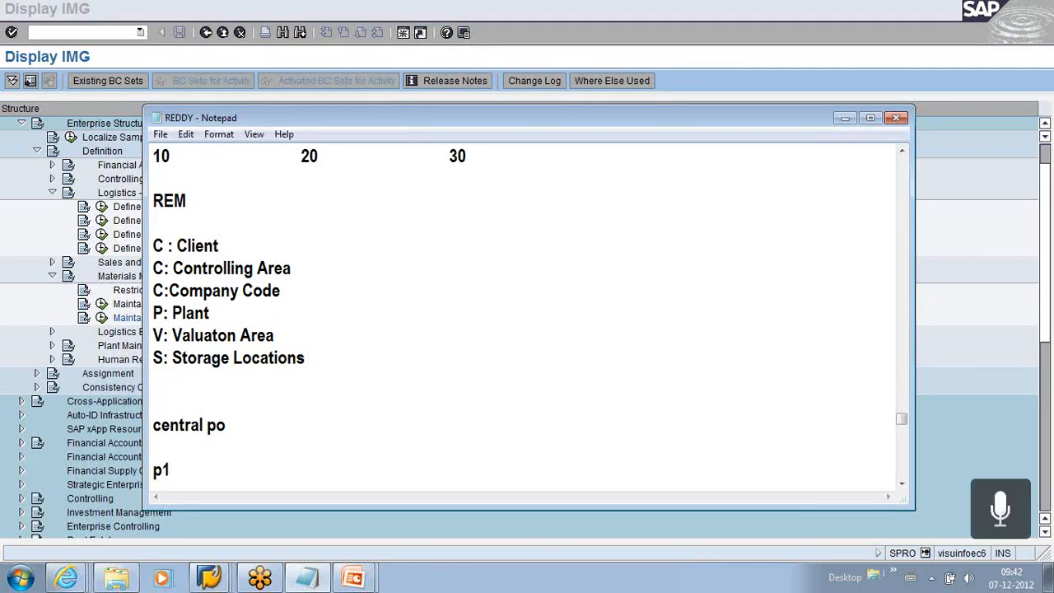
key("BackSpace")
key("BackSpace")
left_click(155, 426)
key("Delete")
type("C")
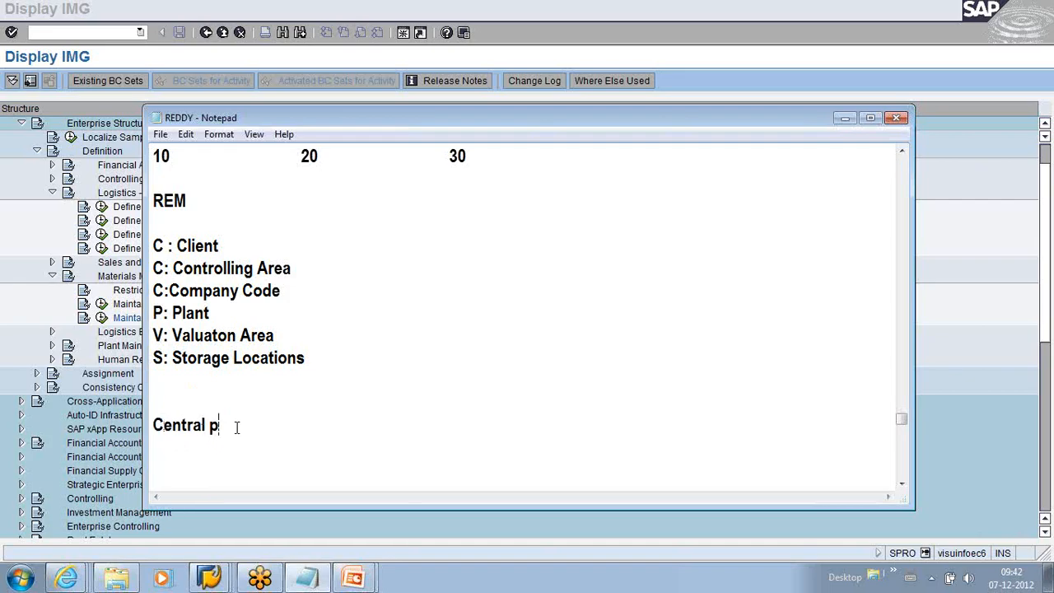
key("BackSpace")
type("PO")
- Add the line "Plamt specific PO : P1" below the Central PO line
key("Return")
type("Plamt specific ")
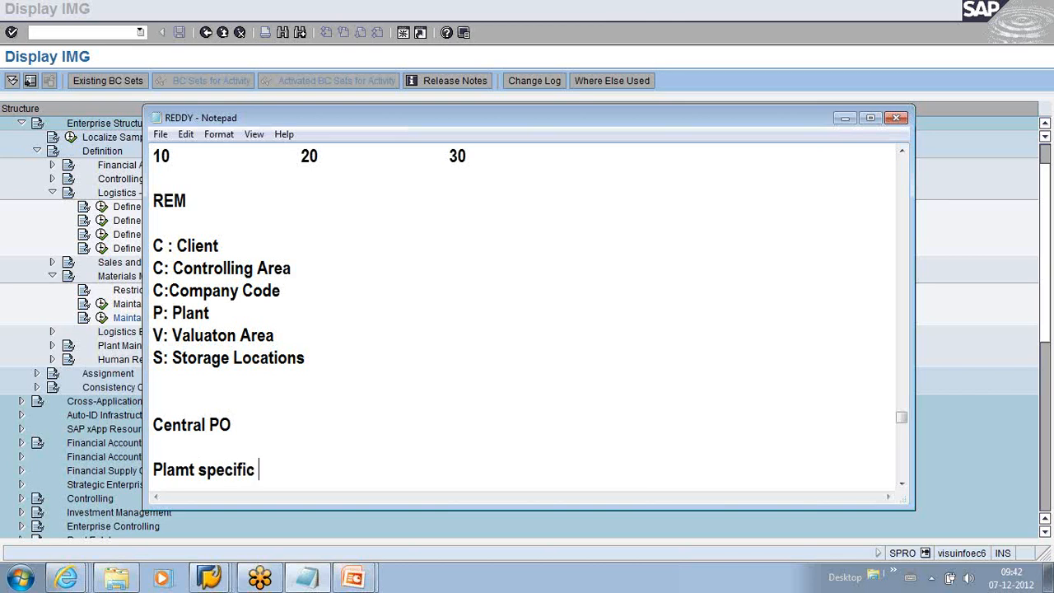
type("PO : P1")
key("Return")
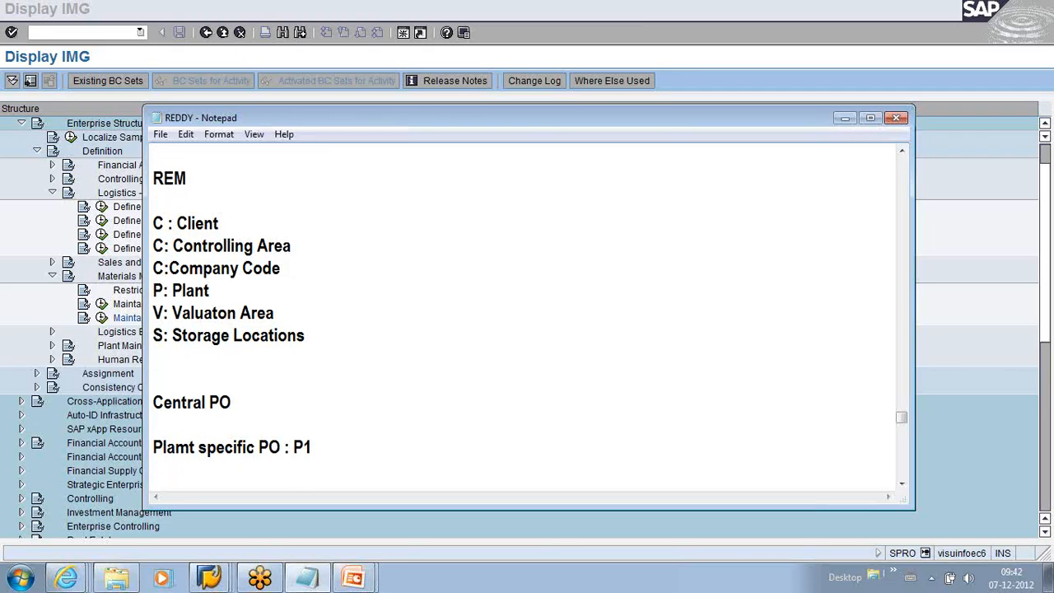
key("BackSpace")
key("Return")
- Duplicate the P1 purchasing organization line directly below itself
left_click_drag(314, 445, 143, 442)
key("ctrl+c")
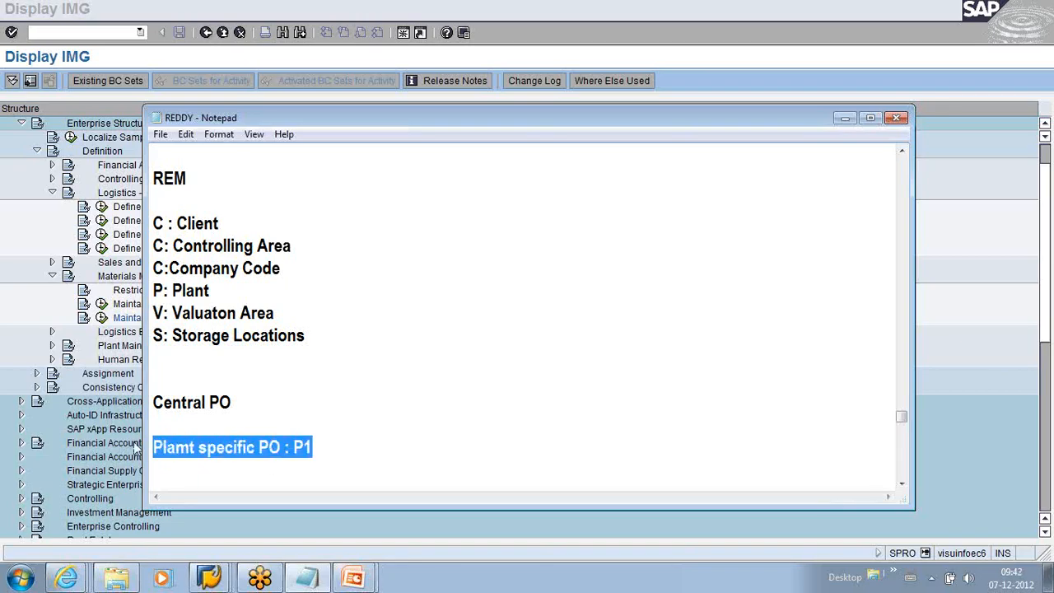
left_click(337, 446)
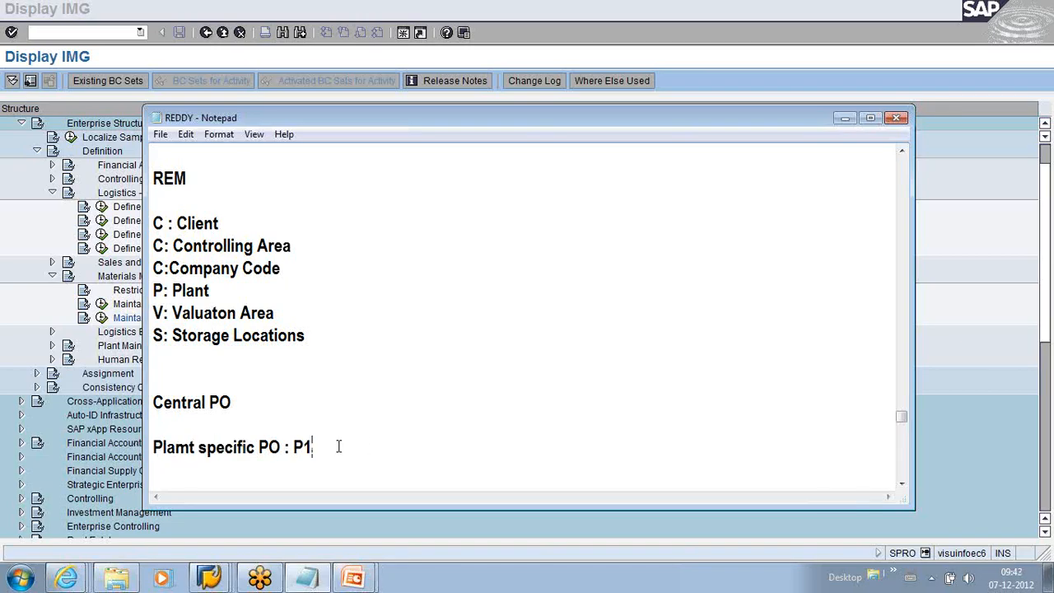
key("Return")
key("ctrl+v")
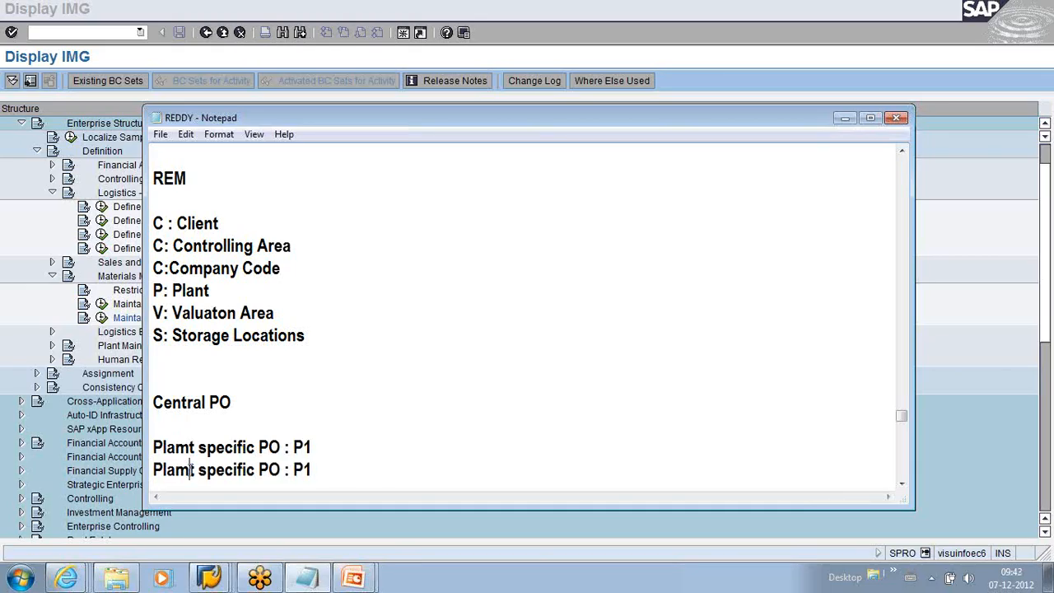
- Correct the misspelled "Plamt" to "Plant" in both plant-specific purchasing organization lines
key("BackSpace")
type("N")
key("BackSpace")
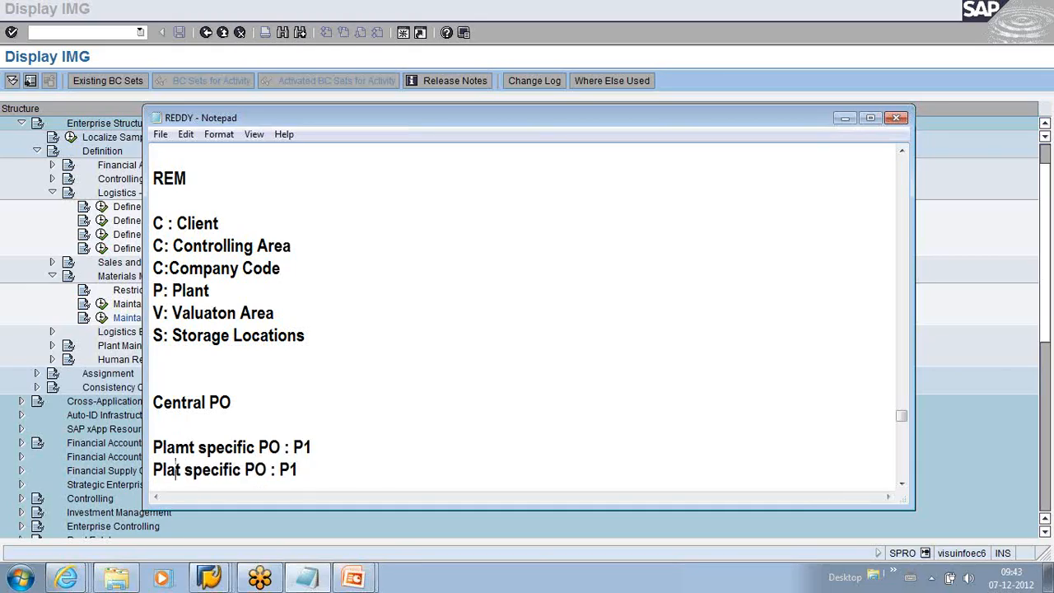
type("n")
key("BackSpace")
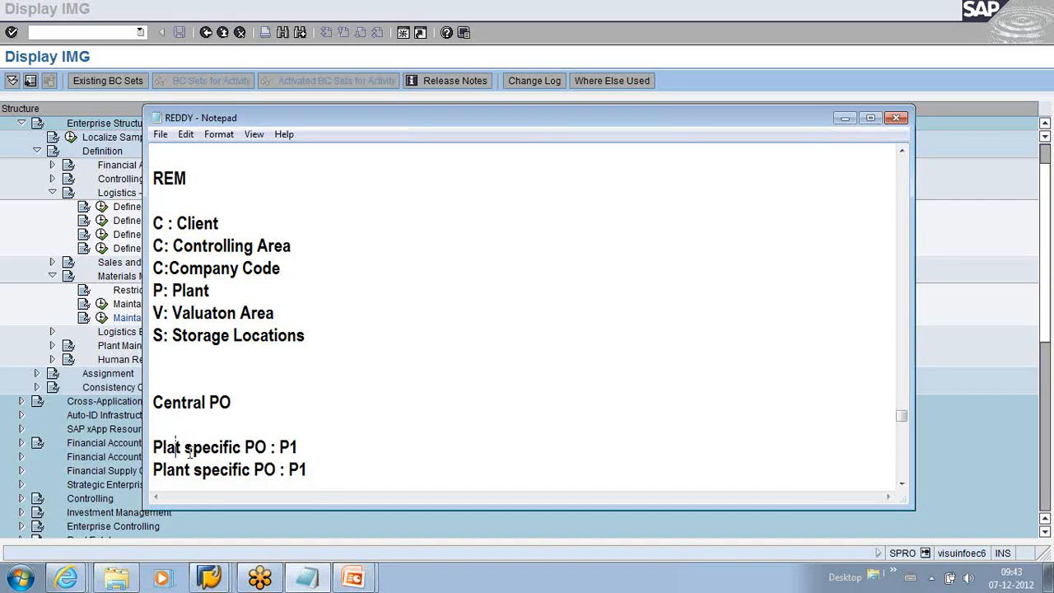
type("n")
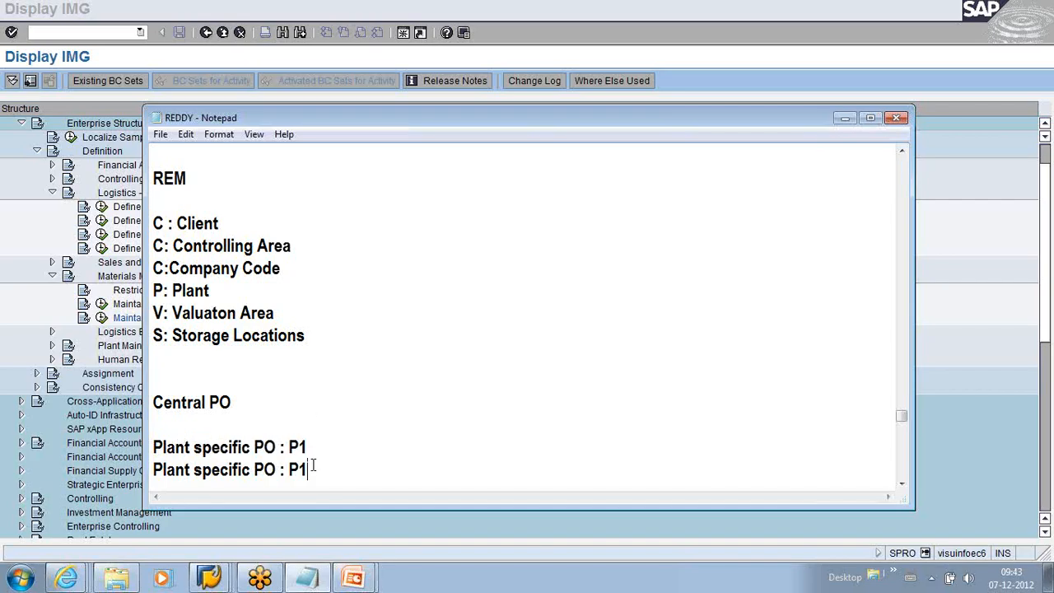
- Label the two plant-specific lines P1(HYD) and P2(CHE), and highlight the whole block of purchasing organization notes
type("2")
left_click(313, 431)
type("(")
type("HYD")
type("(CHE")
left_click_drag(153, 403, 371, 483)
scroll(371, 483, "up", 3)
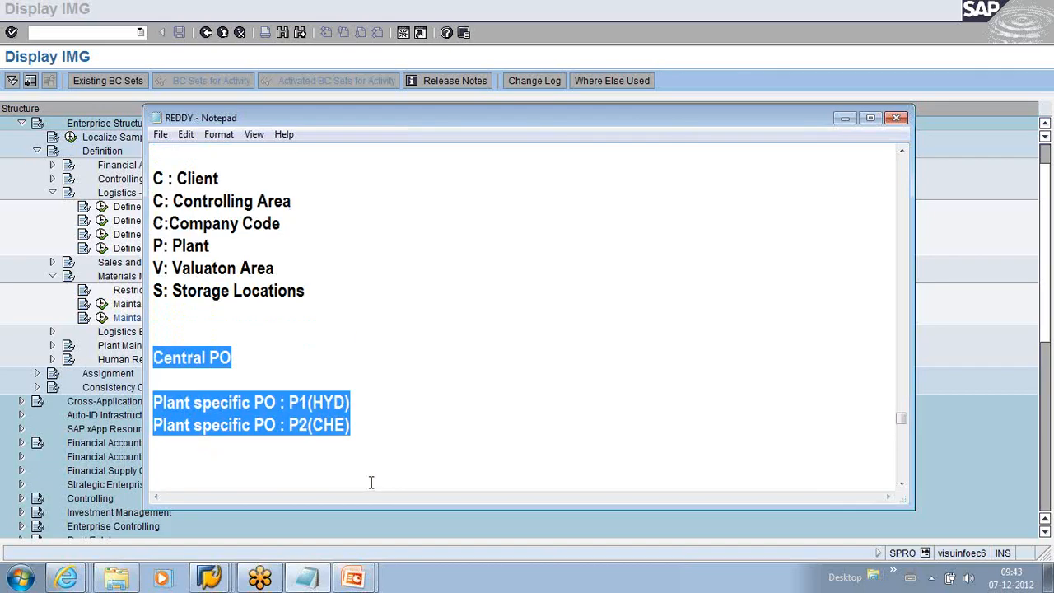
- Switch back to SAP, open the Maintain purchasing organization activity and mark the Chennai purchasing organization CHPO
key("alt+Tab")
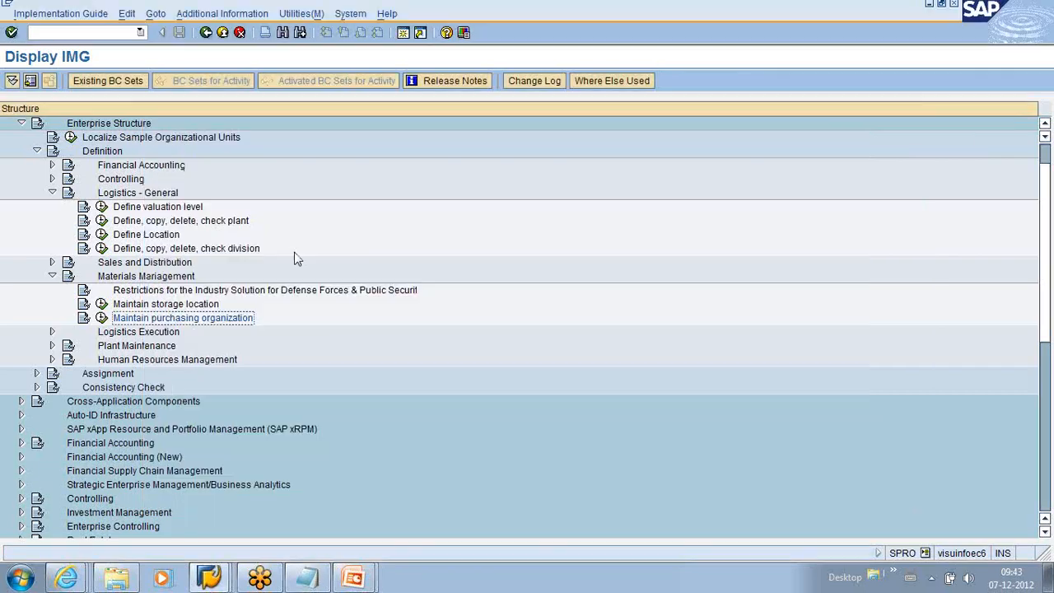
left_click(103, 318)
scroll(78, 333, "down", 2)
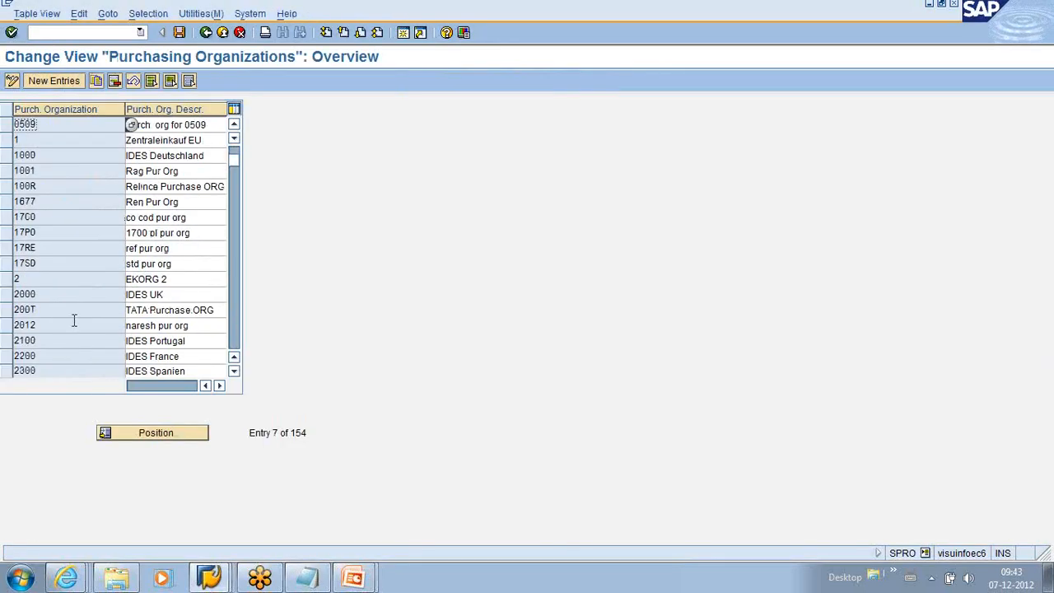
scroll(74, 346, "down", 4)
scroll(74, 346, "down", 2)
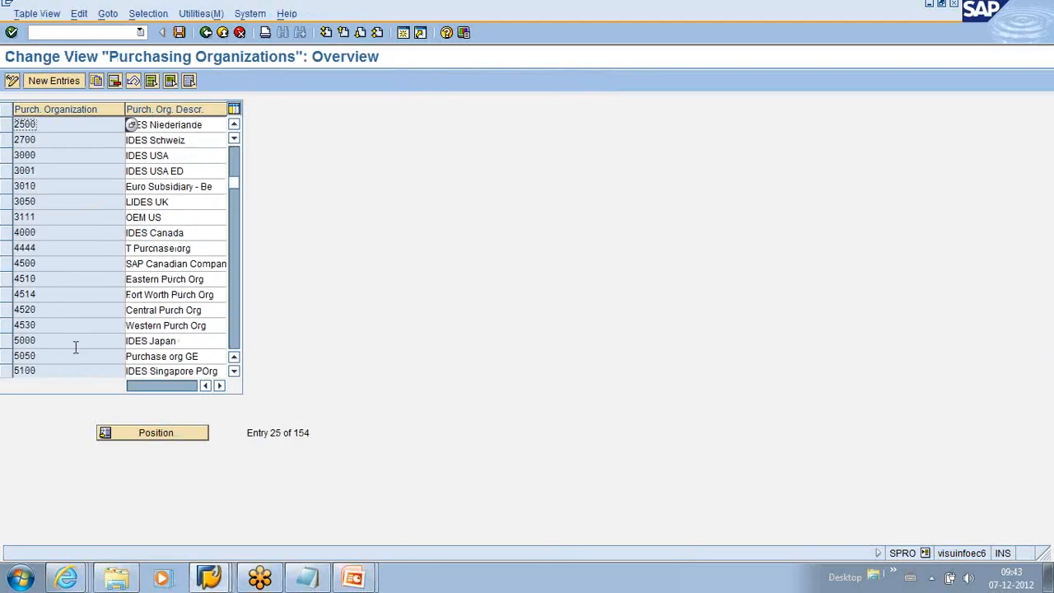
scroll(74, 347, "down", 5)
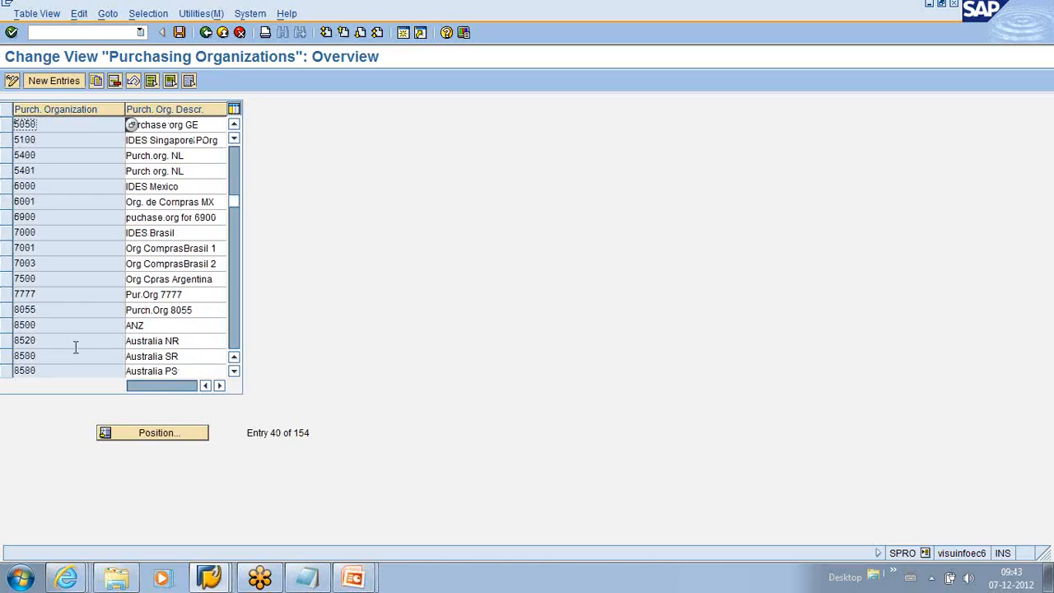
scroll(74, 349, "down", 8)
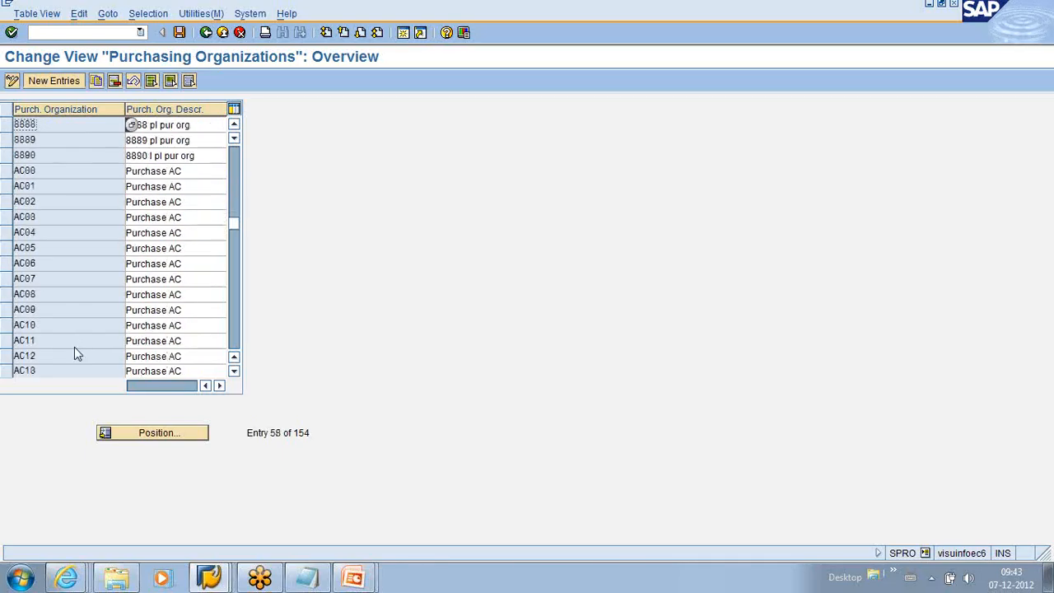
scroll(74, 353, "down", 7)
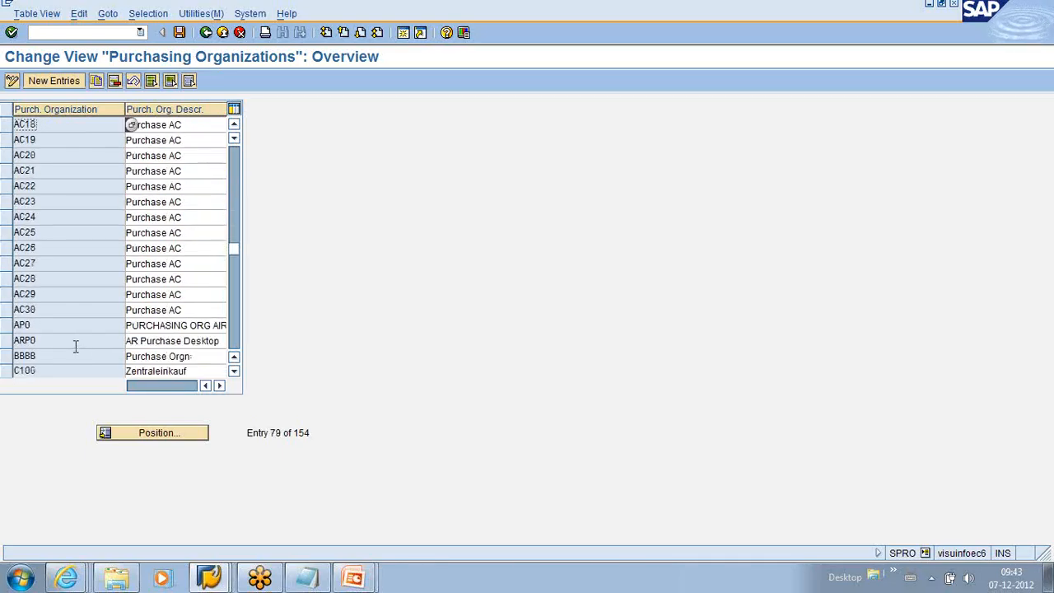
left_click(11, 311)
left_click(212, 309)
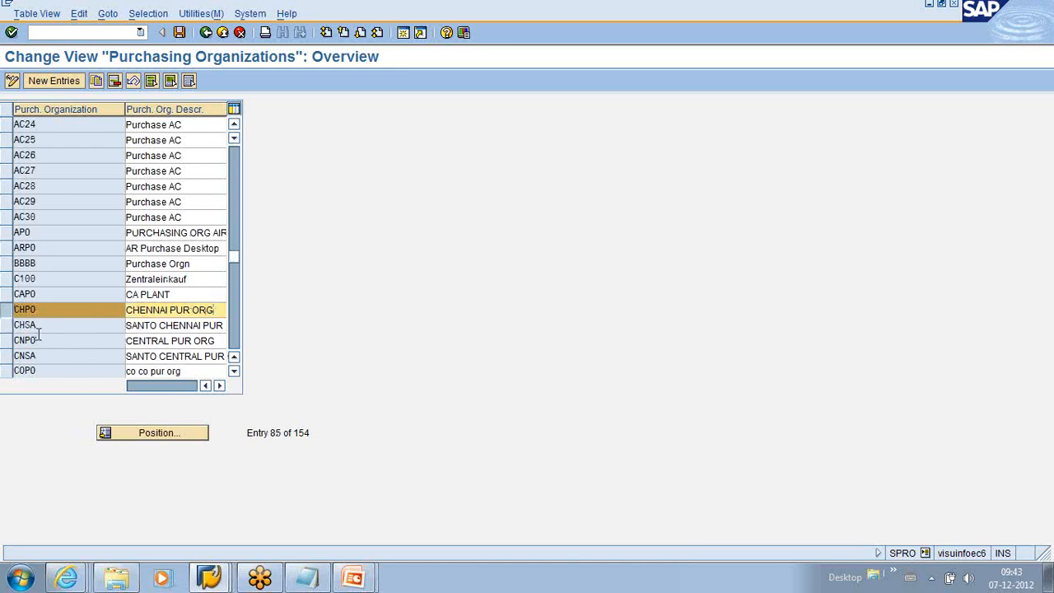
- Look through the remaining purchasing organizations to the end of the table, and return to the implementation guide
scroll(38, 332, "down", 2)
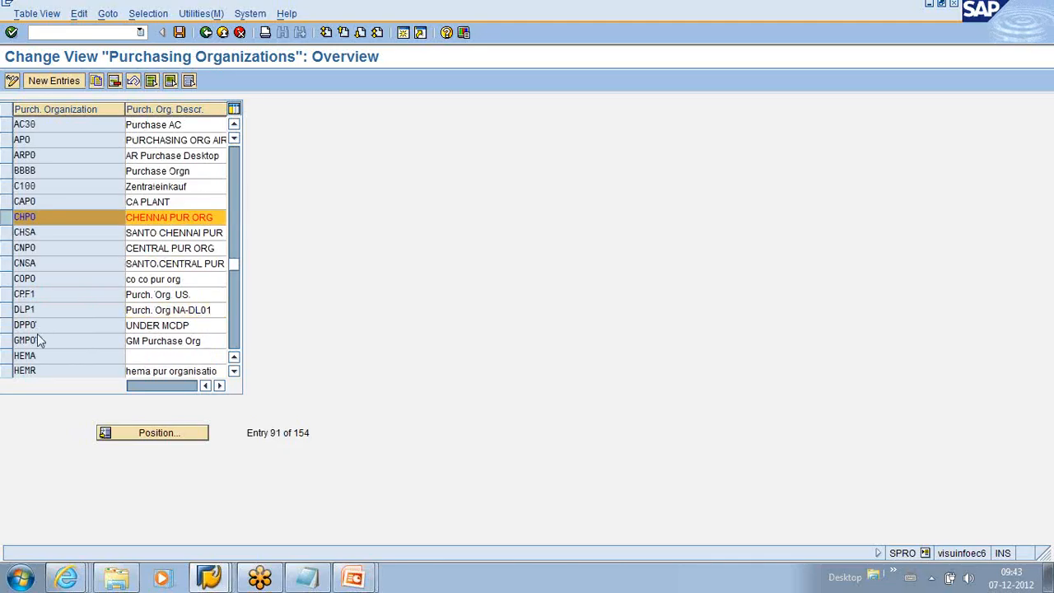
scroll(37, 337, "down", 7)
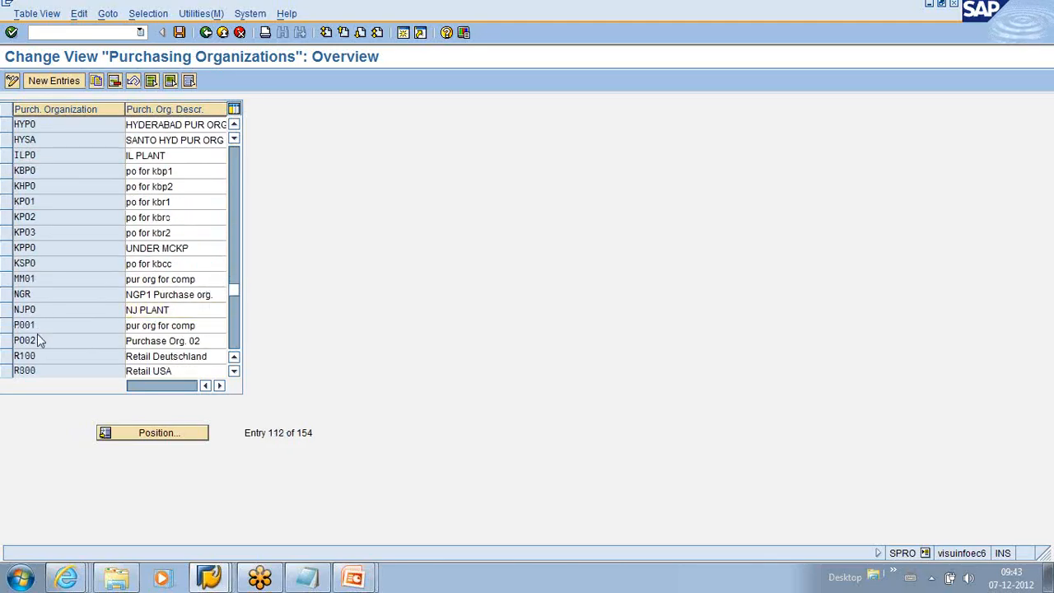
scroll(37, 333, "down", 2)
scroll(37, 334, "down", 3)
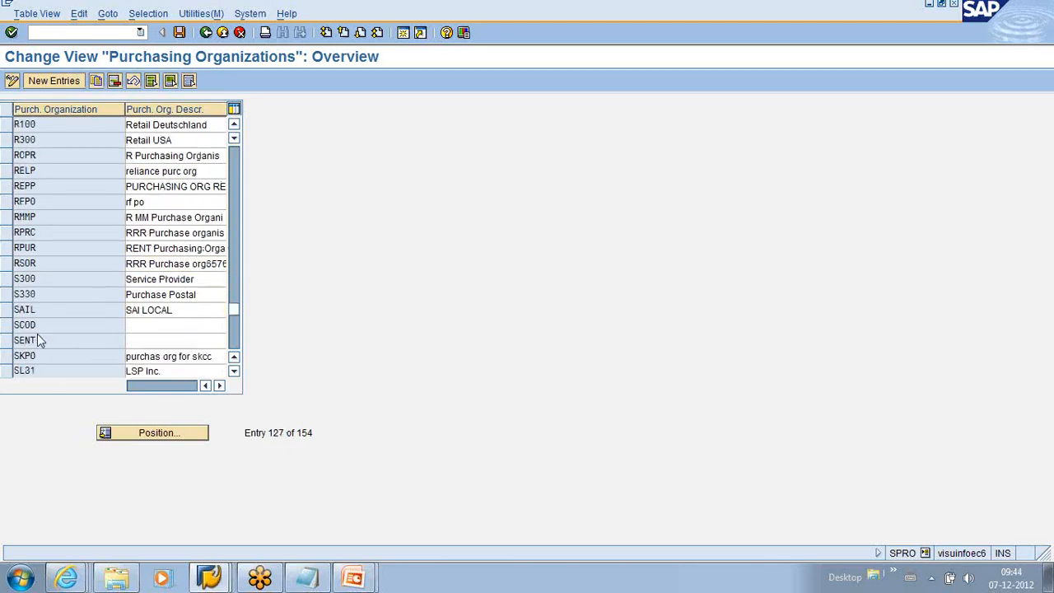
scroll(37, 333, "down", 4)
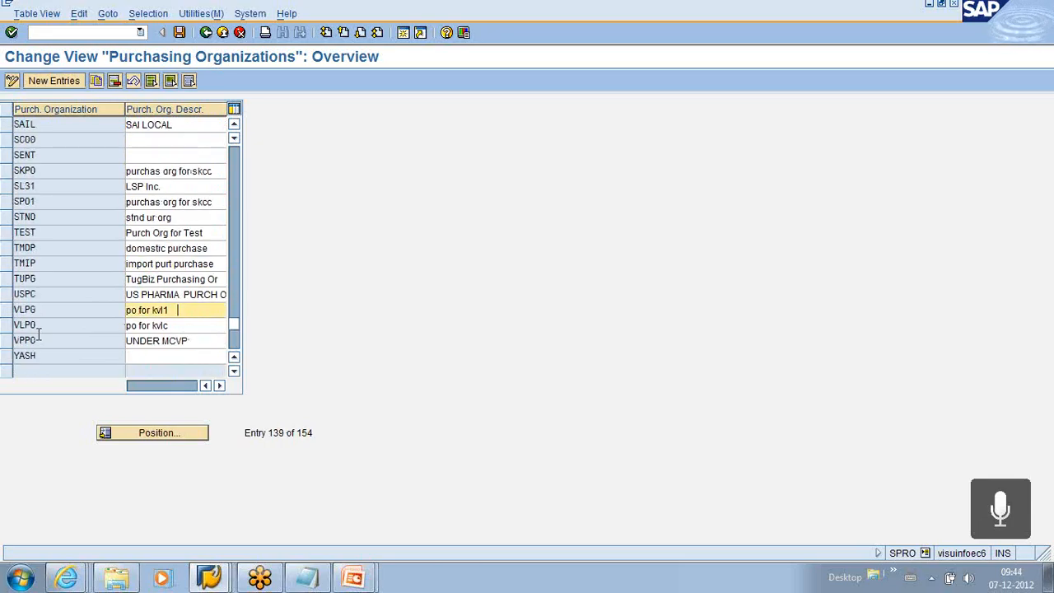
scroll(37, 337, "up", 5)
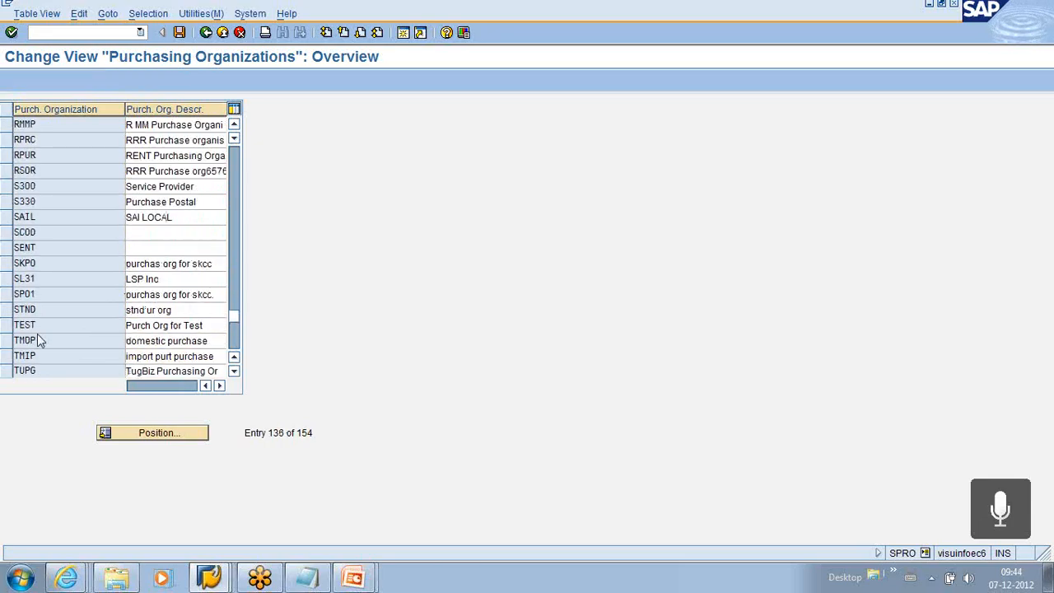
left_click(207, 32)
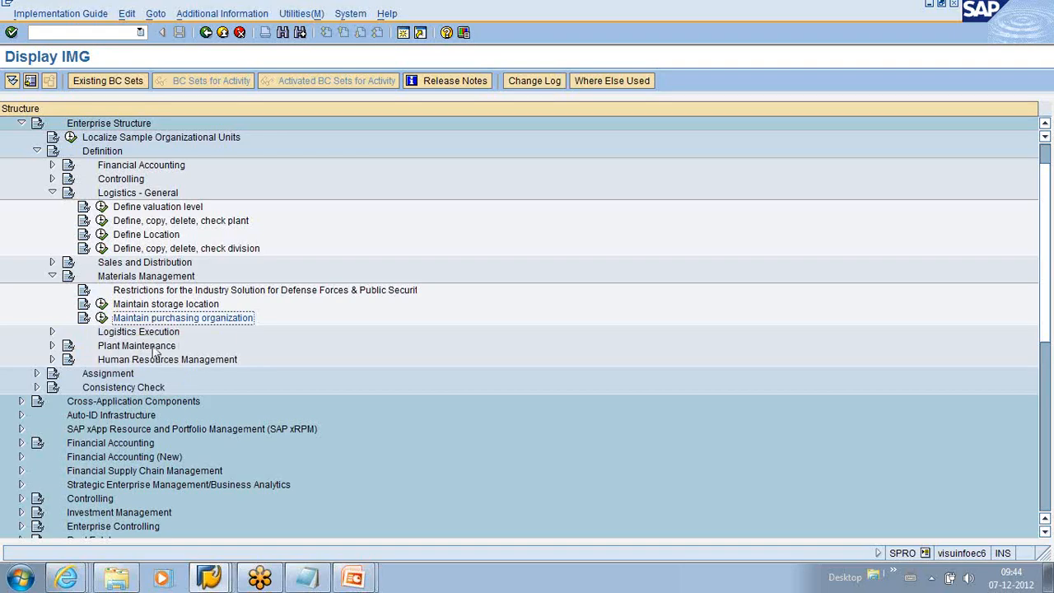
scroll(153, 351, "down", 2)
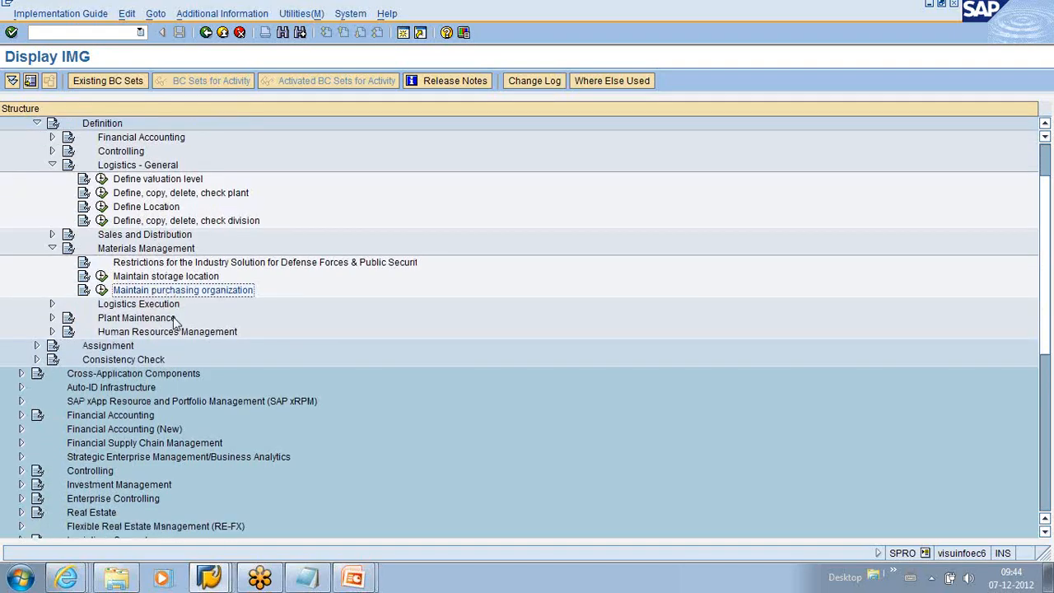
key("alt+Tab")
key("alt+Tab")
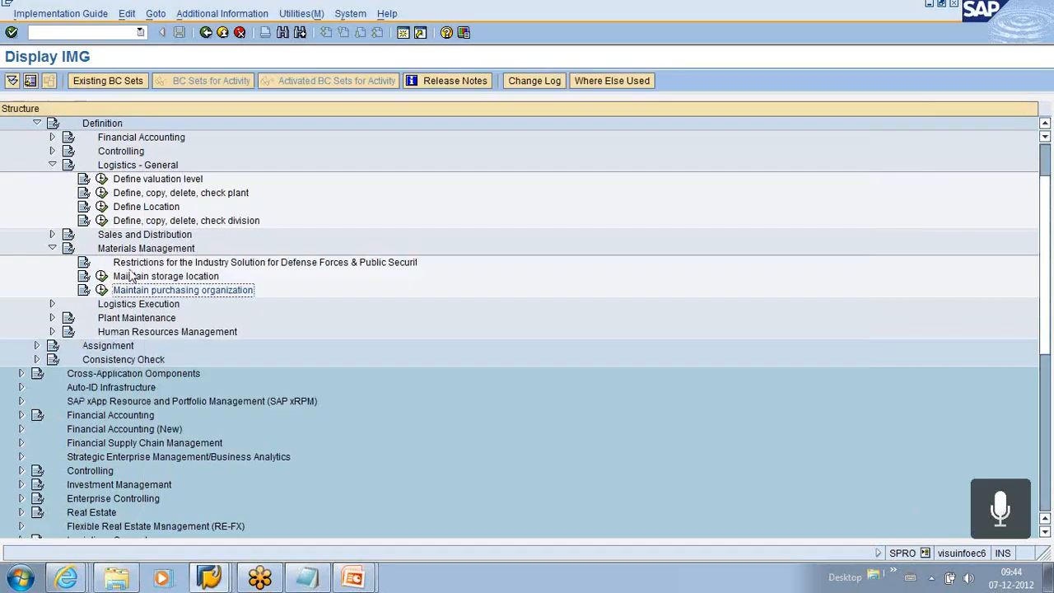
- Collapse Definition under Enterprise Structure and expand Assignment with its Logistics - General and Materials Management nodes
scroll(140, 288, "up", 2)
scroll(139, 288, "up", 3)
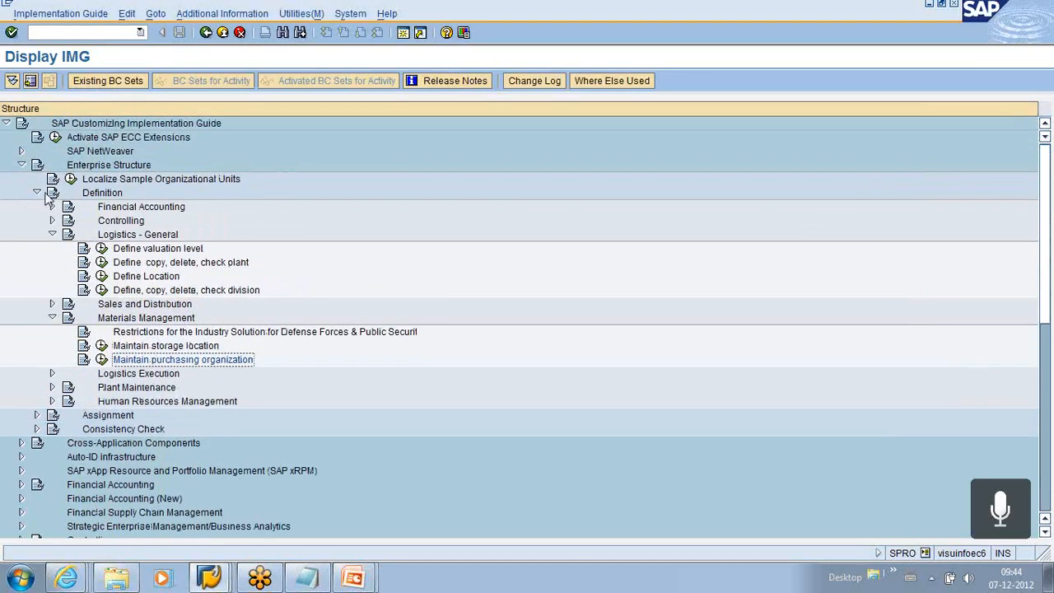
left_click(36, 193)
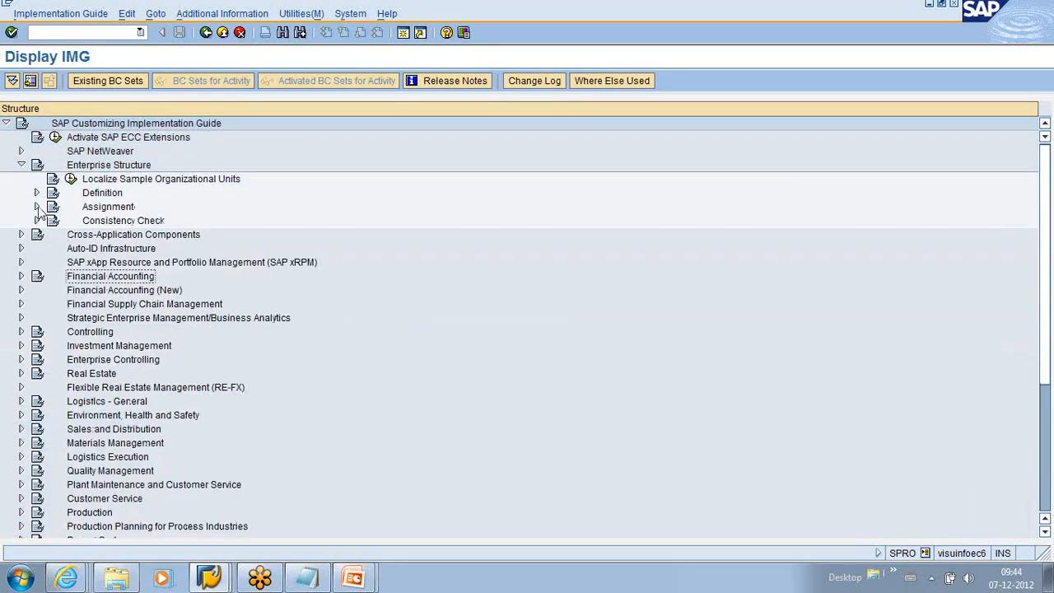
left_click(37, 207)
left_click(52, 249)
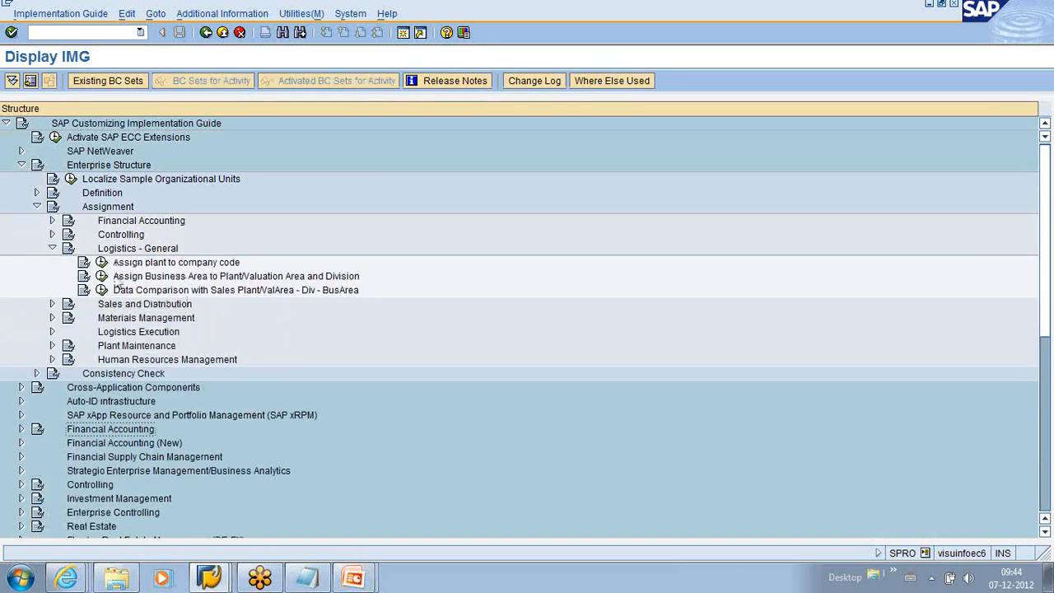
left_click(52, 318)
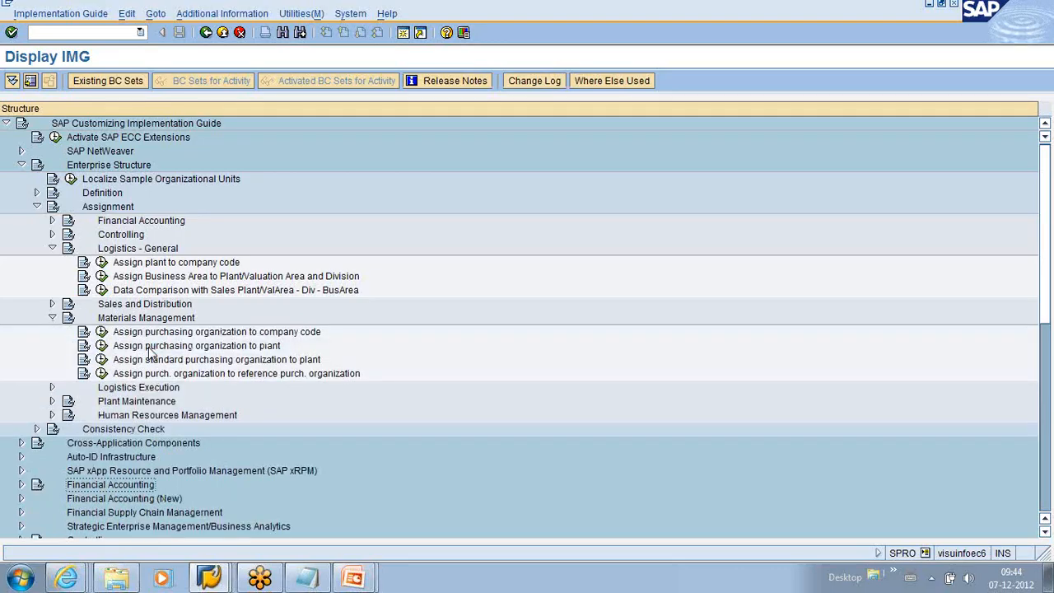
scroll(151, 352, "down", 1)
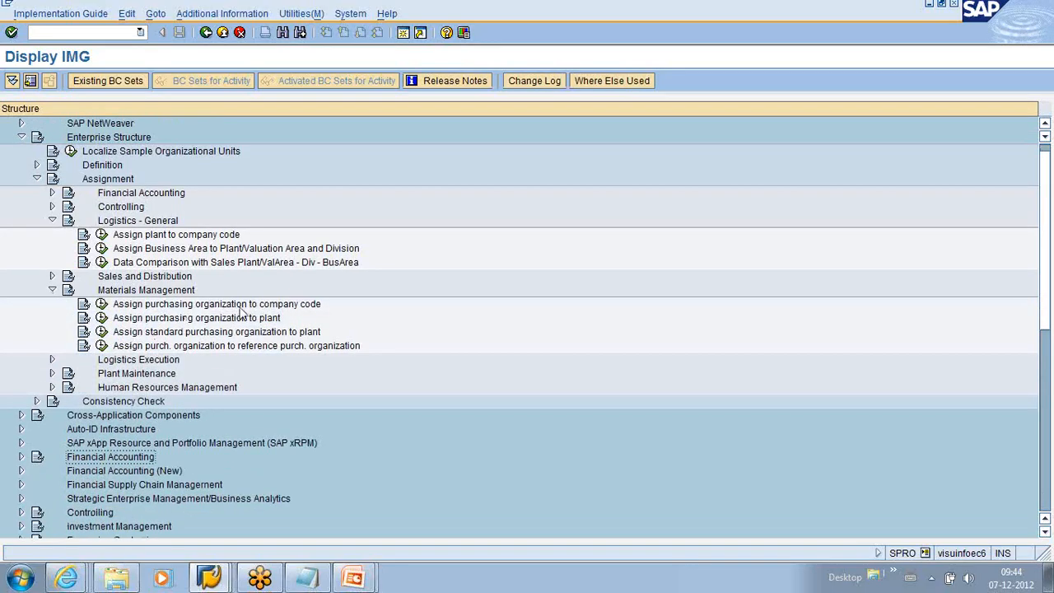
- Open the Assign purchasing organization to company code activity, switch to Notepad and complete the Central PO line with a colon and a tab-spaced PO
left_click(102, 304)
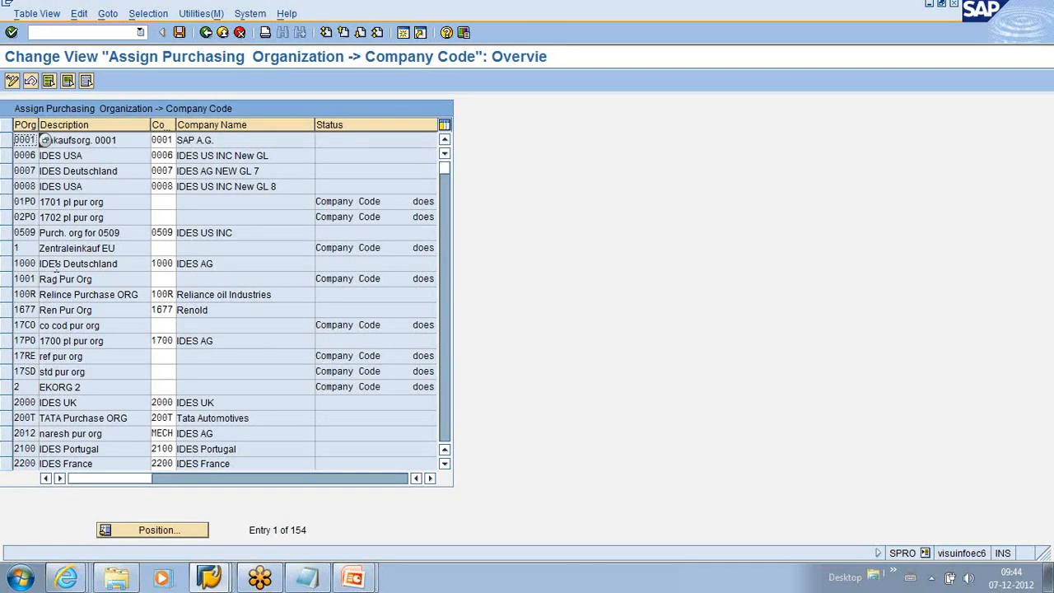
key("alt+Tab")
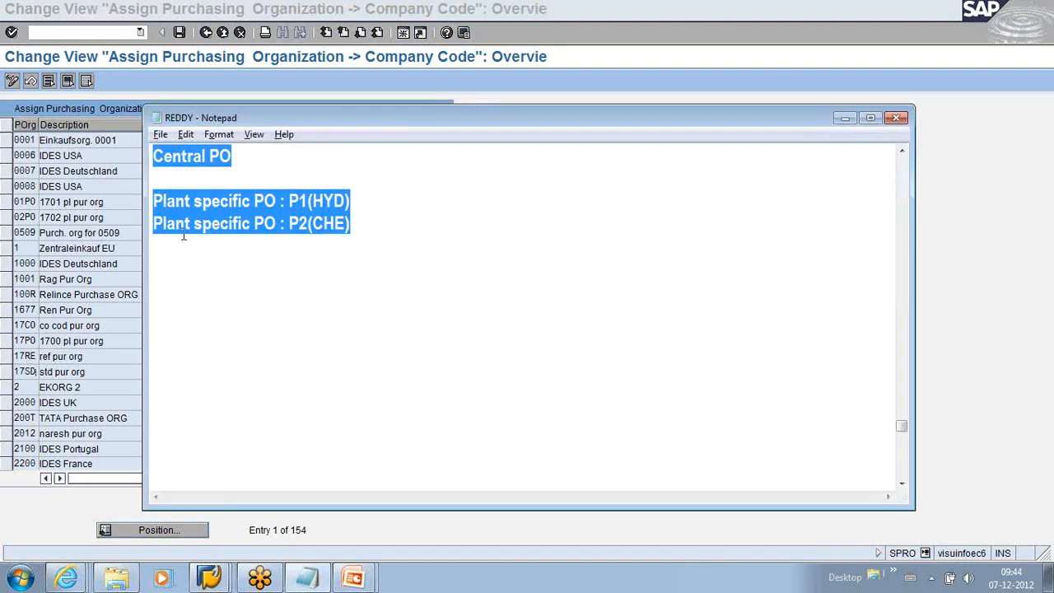
left_click(238, 157)
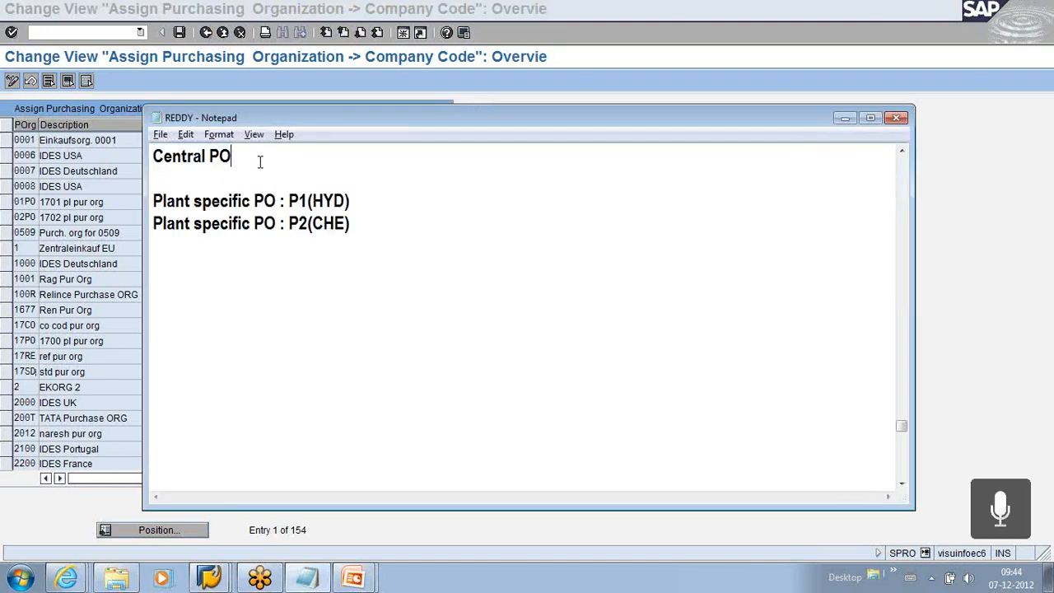
type(": ")
type("PO")
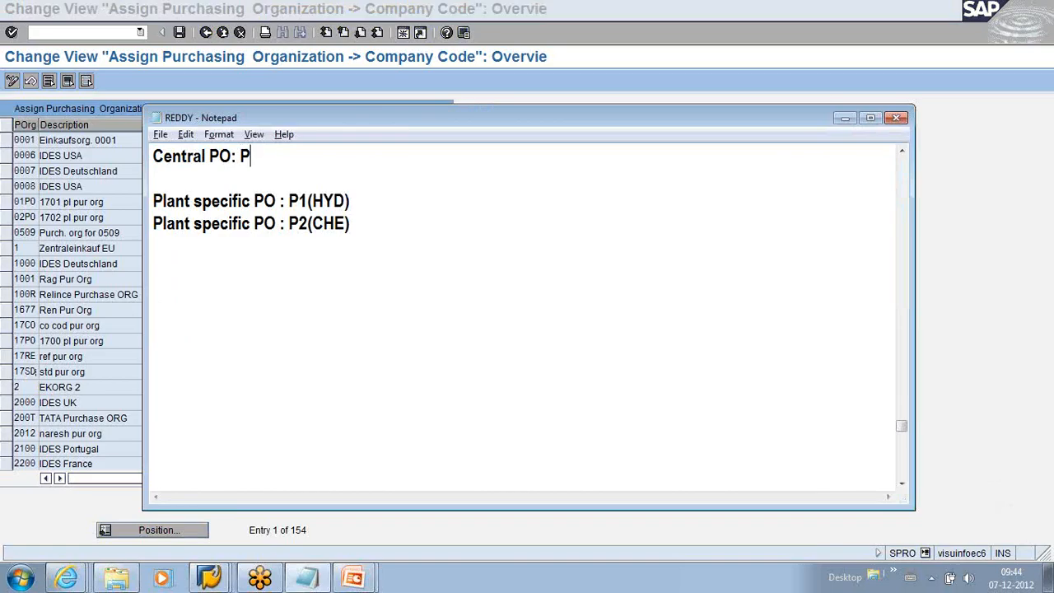
left_click(240, 156)
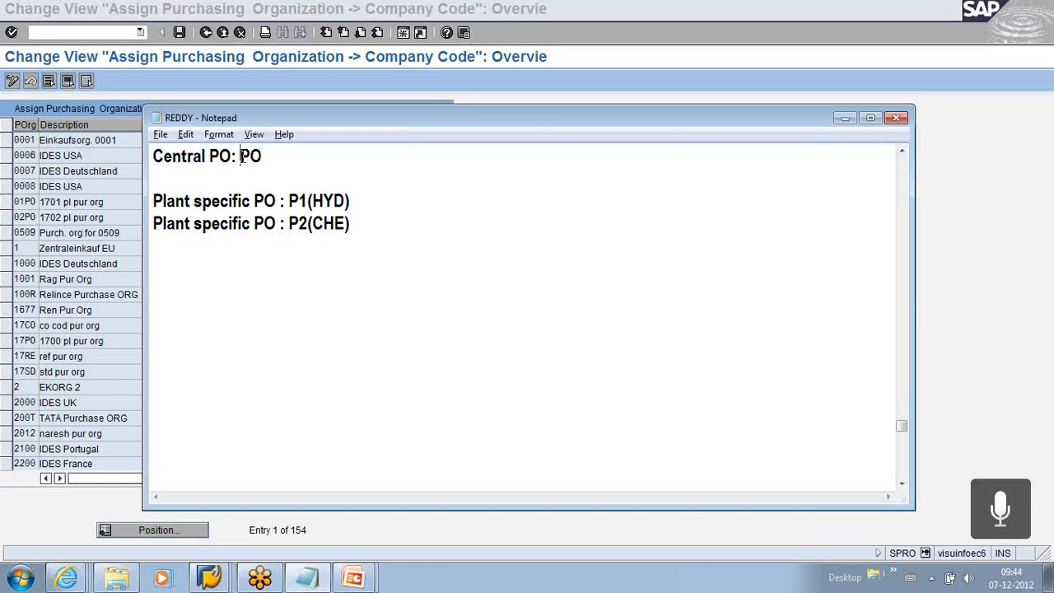
key("Tab")
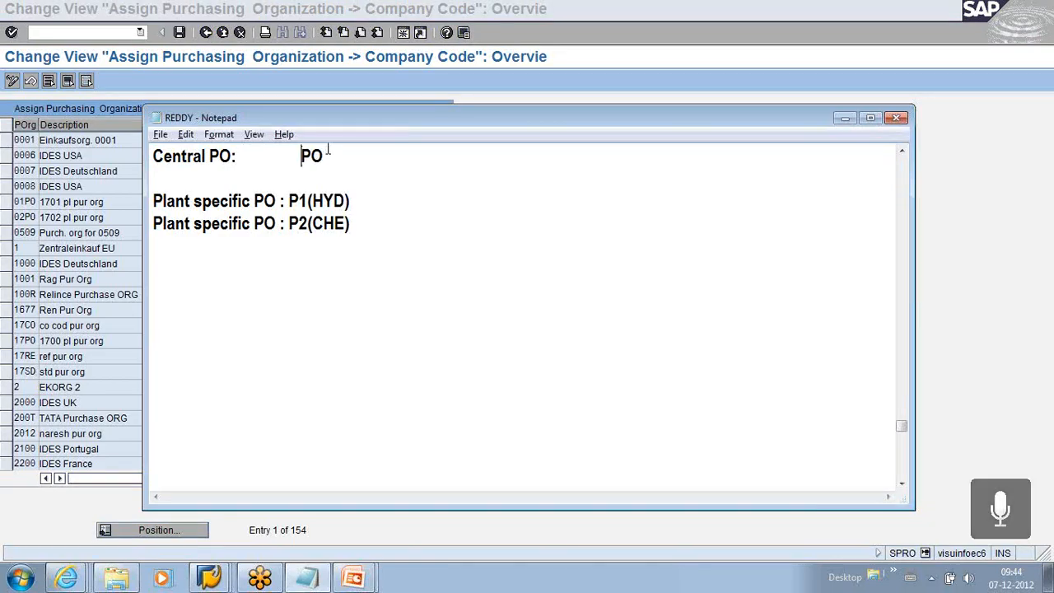
left_click_drag(326, 155, 293, 156)
left_click_drag(307, 200, 290, 223)
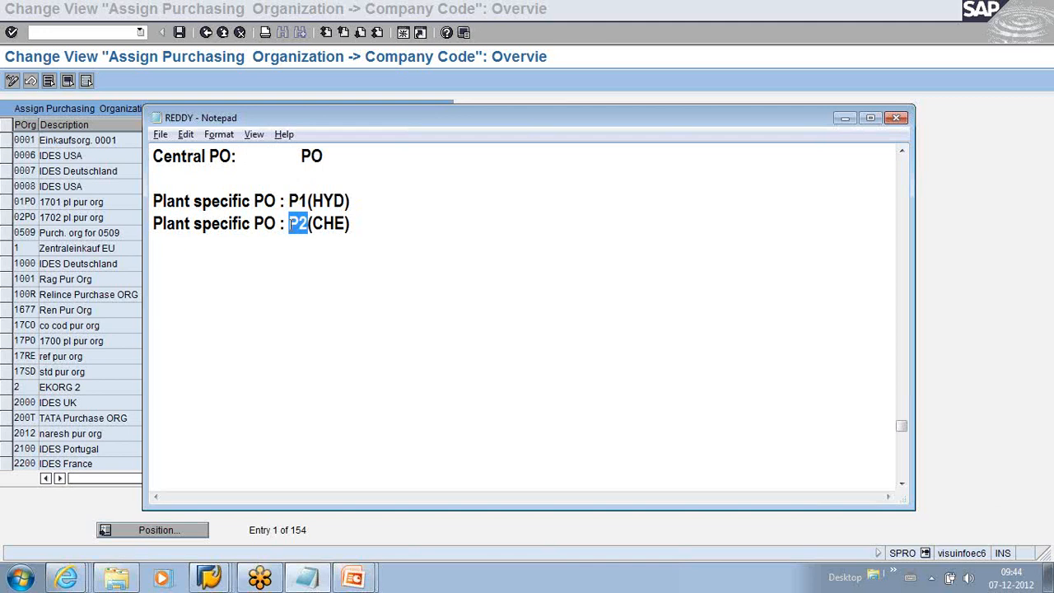
- Back in SAP, look through the company code assignments as far as the Chennai and Central purchasing organizations, and return to the implementation guide
left_click(45, 140)
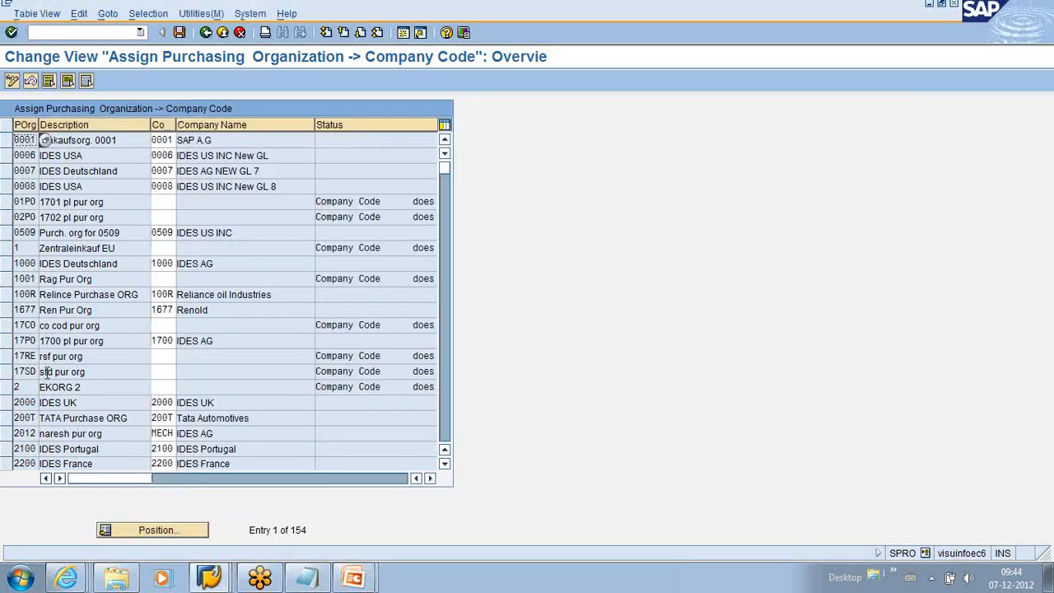
scroll(92, 402, "down", 2)
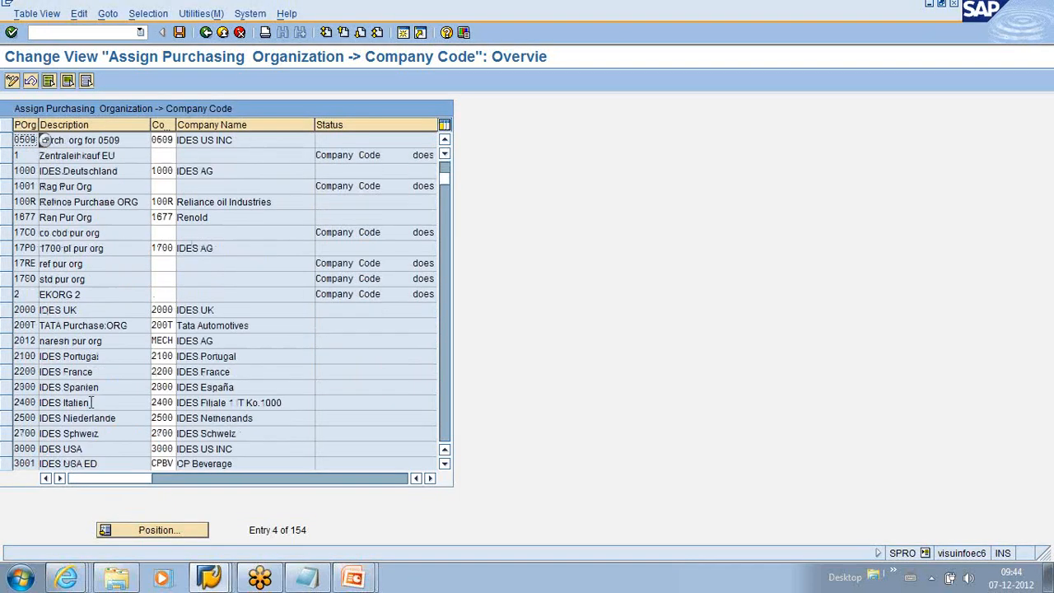
scroll(92, 402, "down", 6)
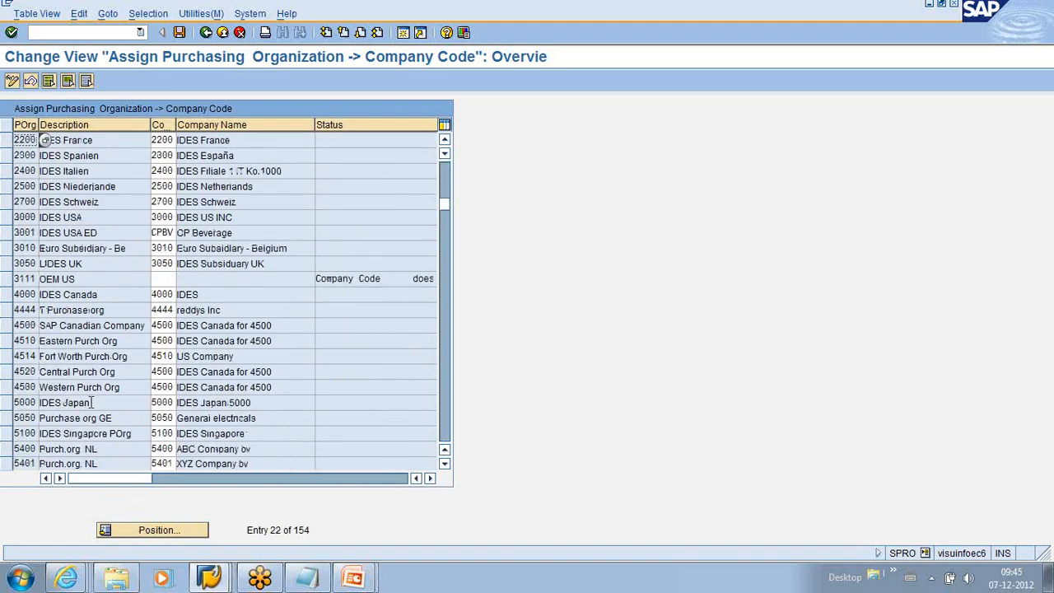
scroll(91, 403, "down", 6)
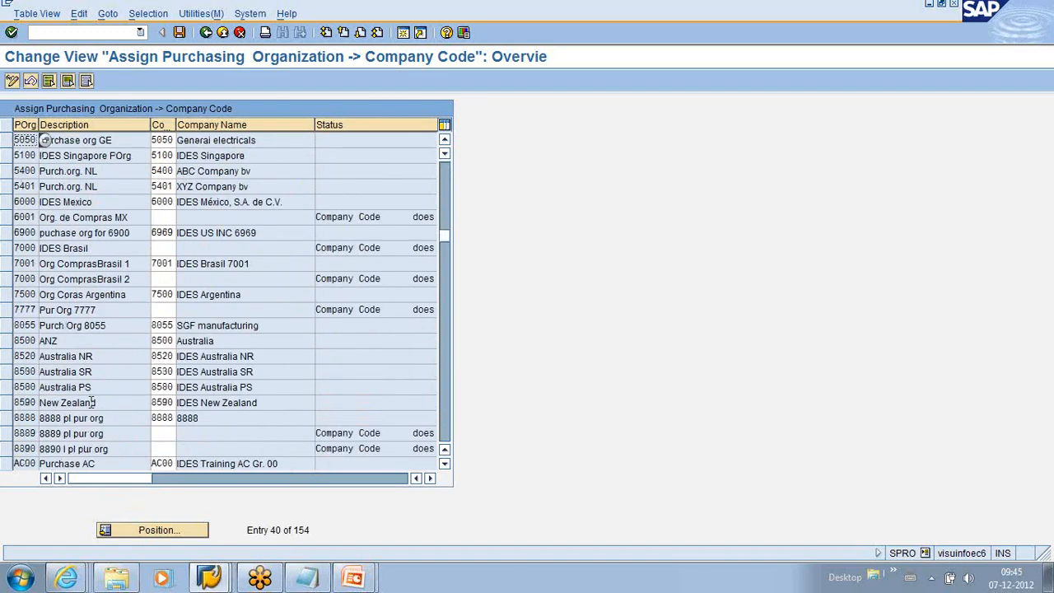
scroll(91, 403, "down", 5)
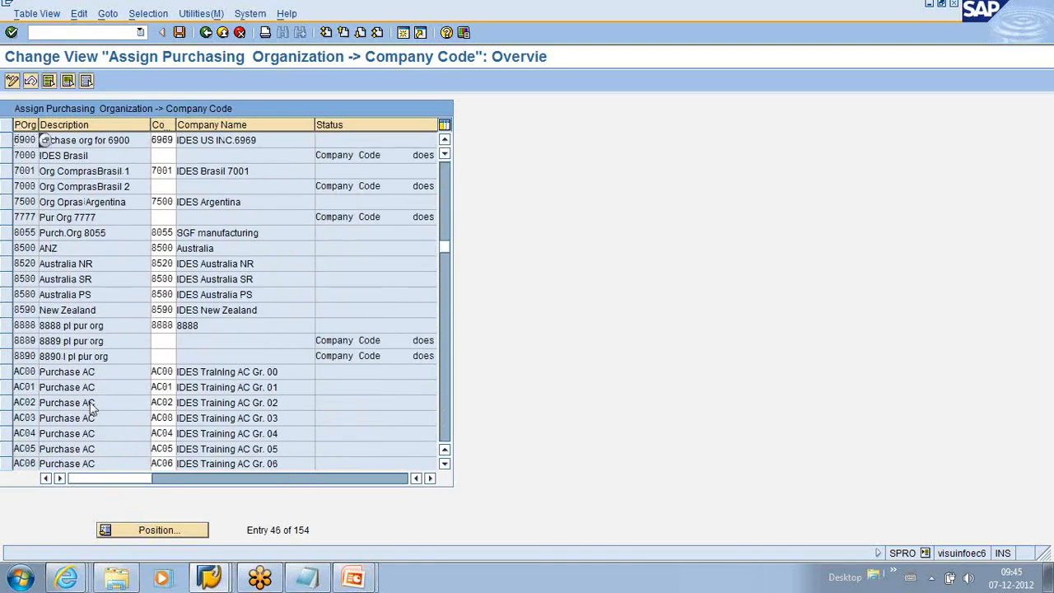
scroll(92, 403, "down", 7)
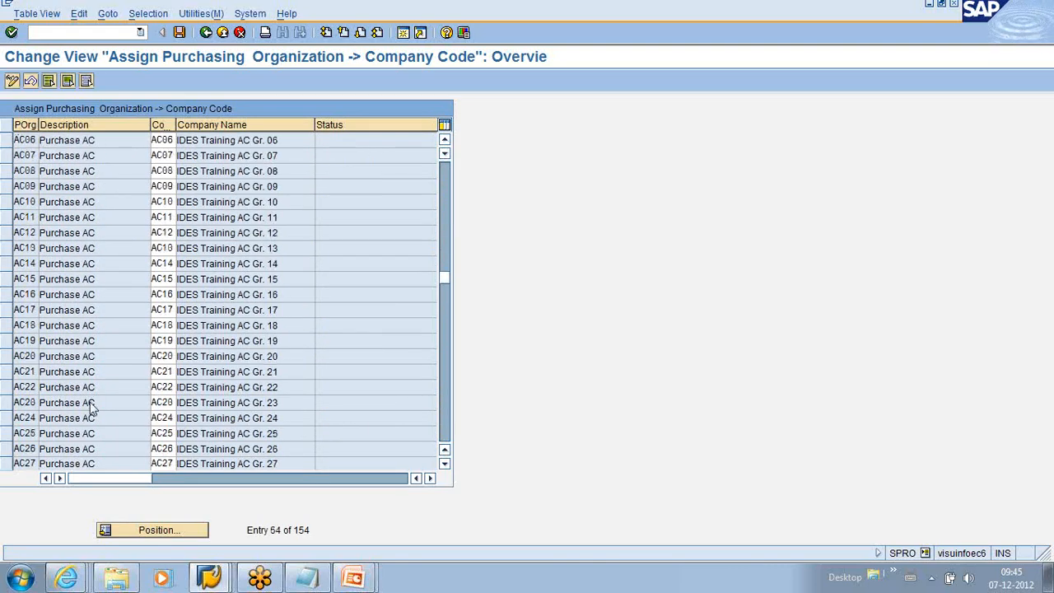
scroll(91, 402, "down", 2)
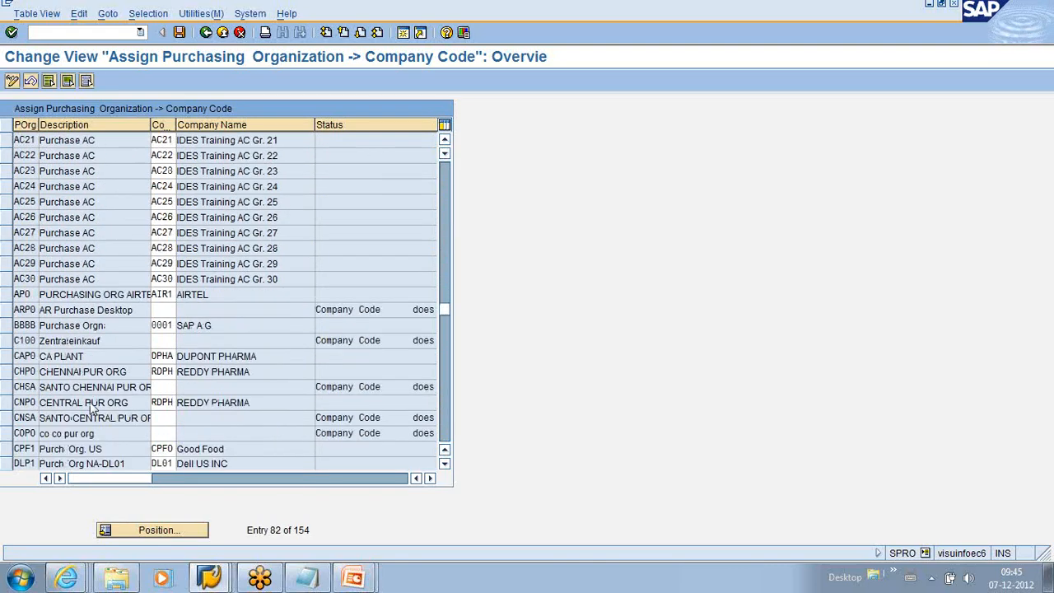
scroll(93, 401, "down", 1)
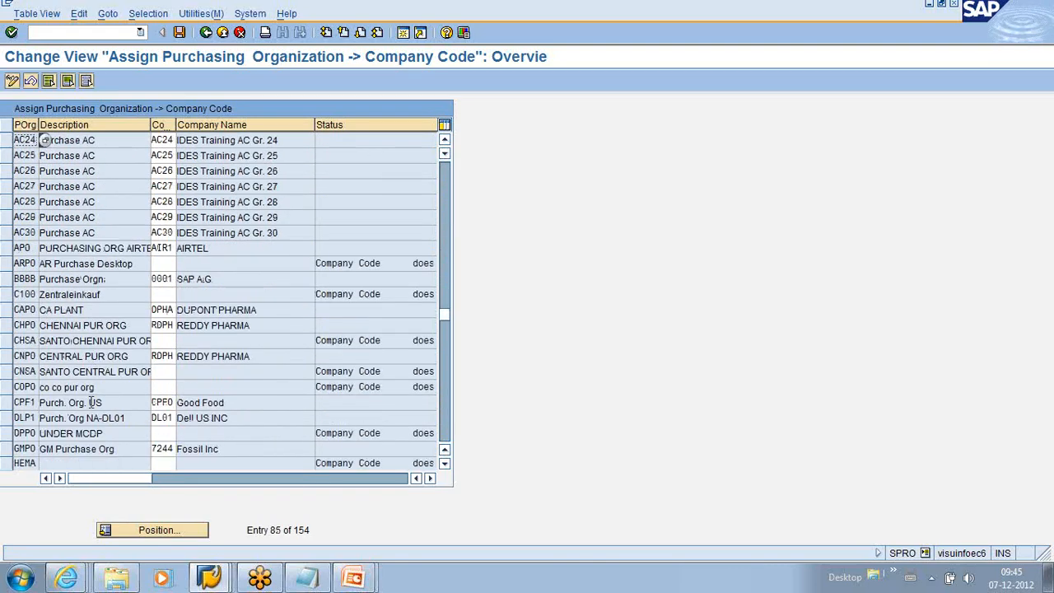
left_click(206, 33)
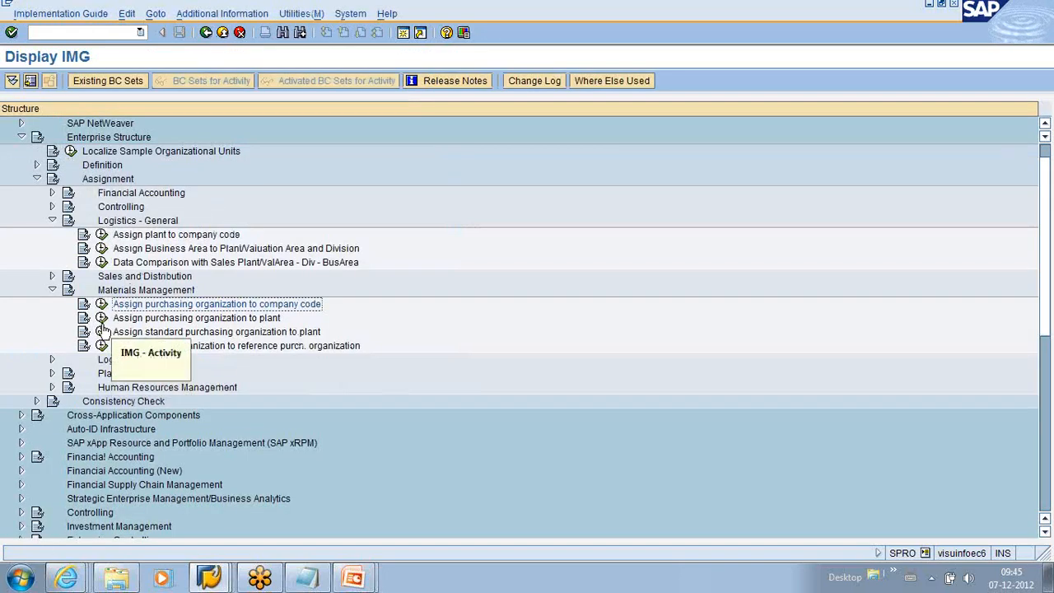
- Open the Assign purchasing organization to plant activity, and highlight the first plant-specific label and the Central PO entry in the Notepad notes
left_click(101, 318)
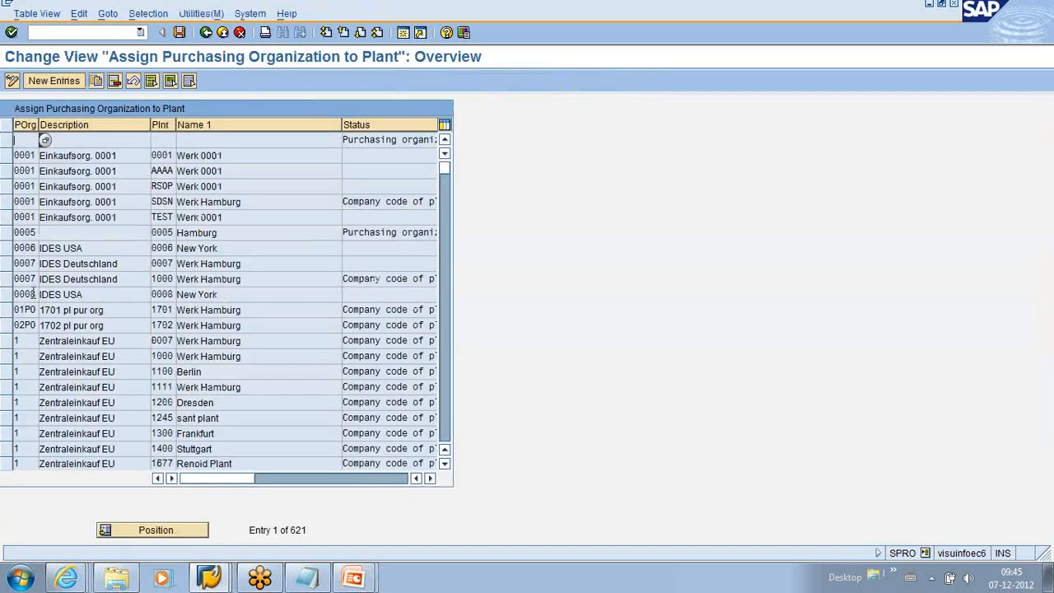
left_click(306, 576)
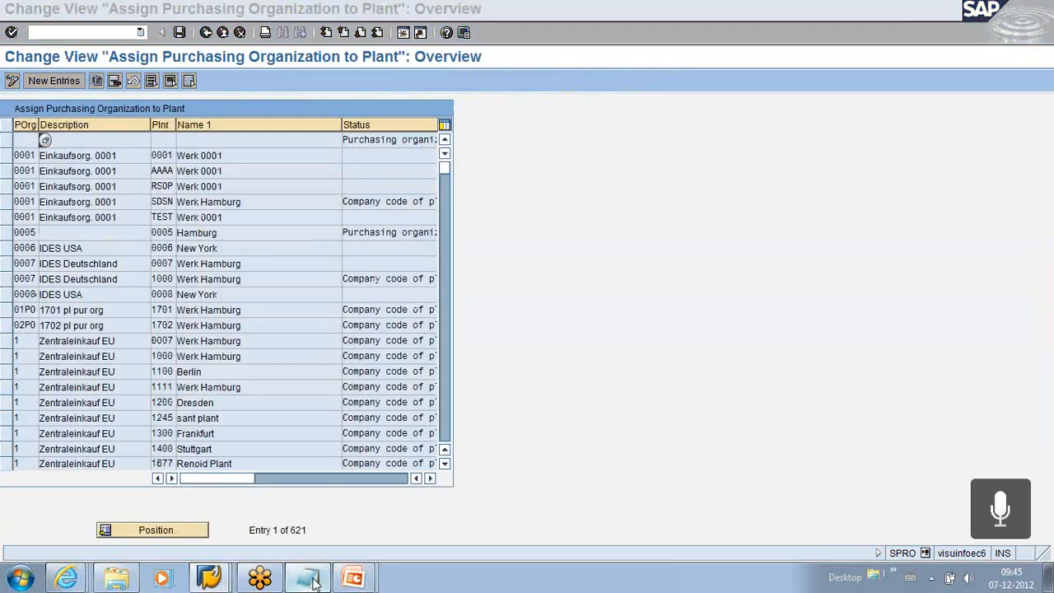
left_click_drag(287, 200, 152, 201)
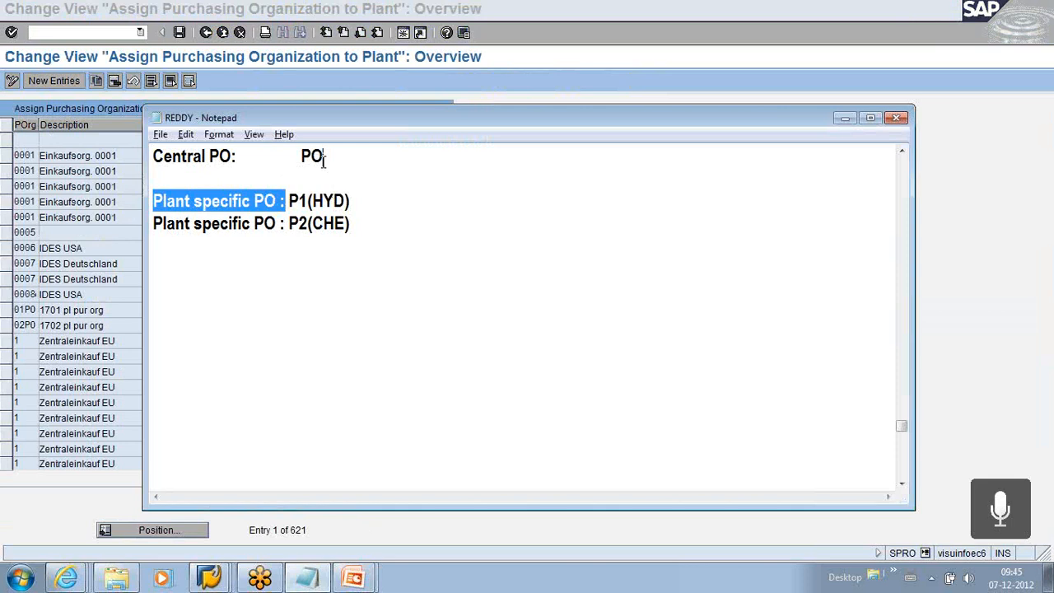
left_click(287, 223)
mouse_move(287, 223)
left_mouse_down()
mouse_move(386, 222)
mouse_move(288, 223)
left_mouse_up()
left_click(360, 221)
left_click_drag(325, 158, 240, 158)
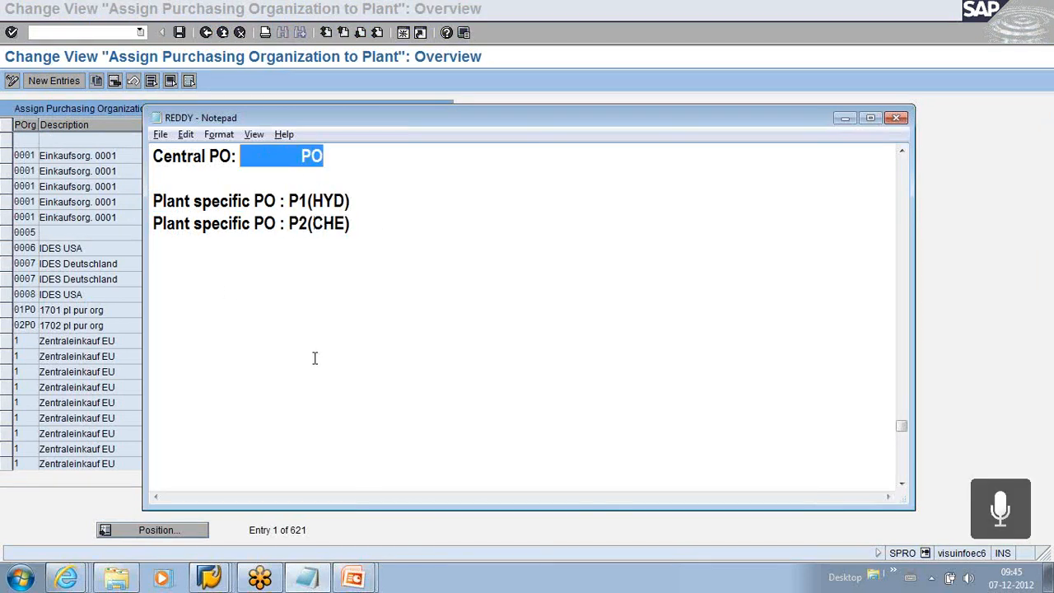
- Minimize the notes and look through the plants assigned to purchasing organization 1, Zentraleinkauf EU
left_click(844, 117)
scroll(118, 362, "down", 6)
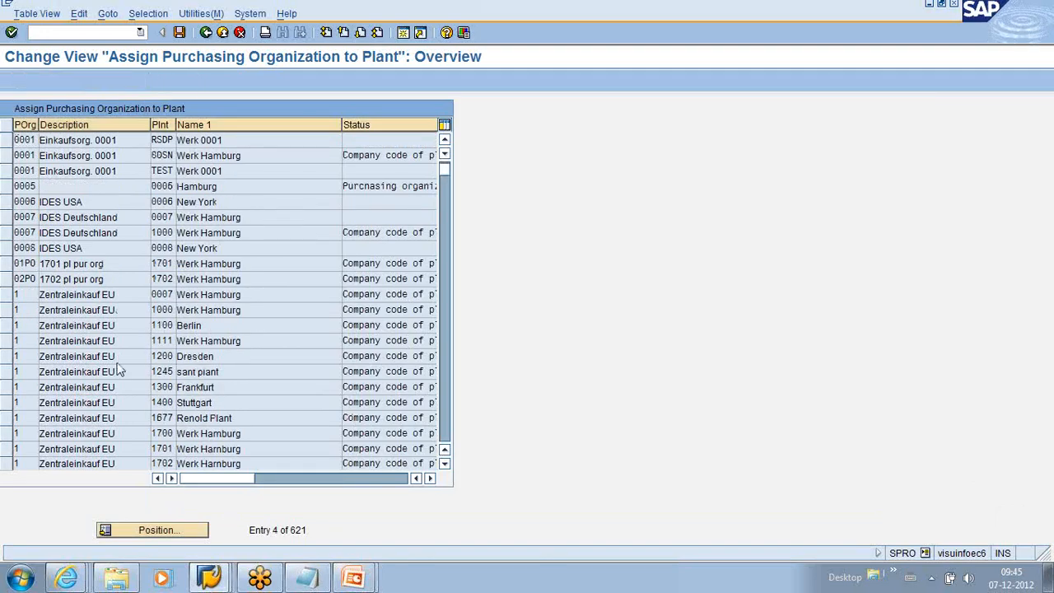
scroll(117, 362, "down", 3)
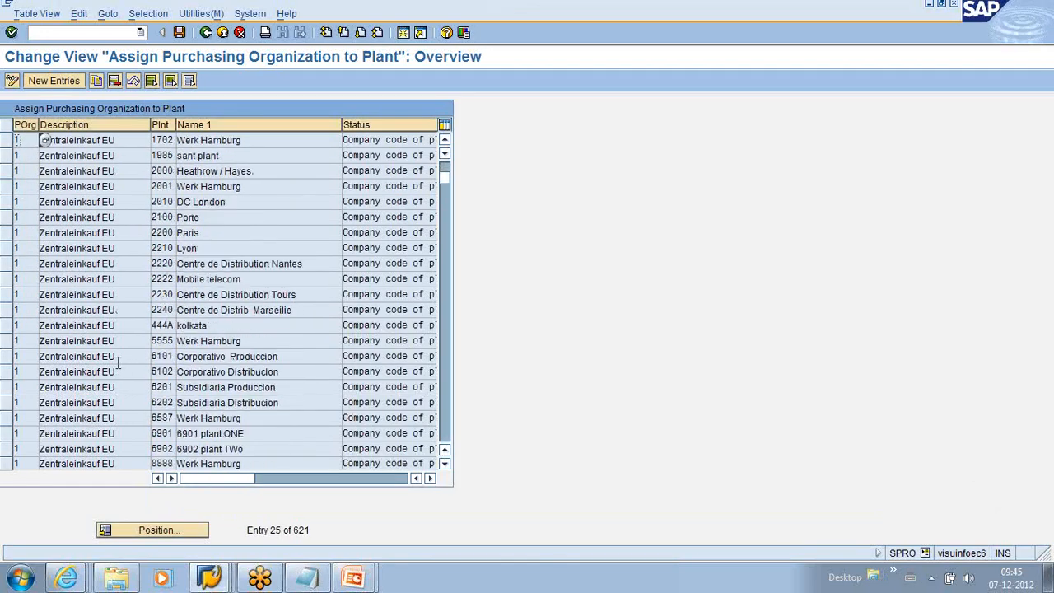
scroll(118, 362, "down", 5)
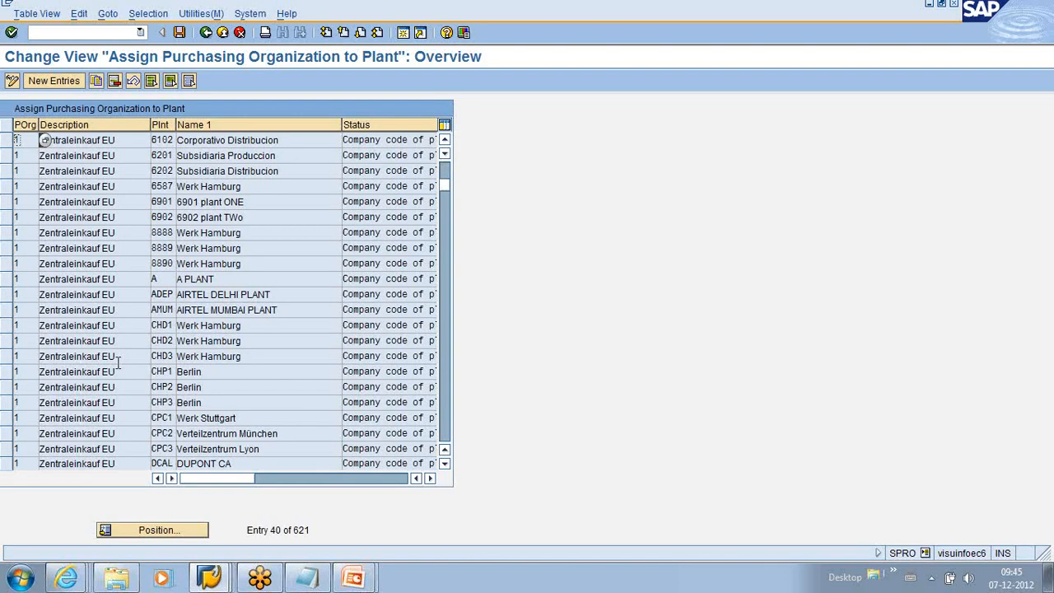
- Highlight the whole block of purchasing organization notes in Notepad, and switch to the Organizational Structures and Plants slide in PowerPoint
left_click(302, 583)
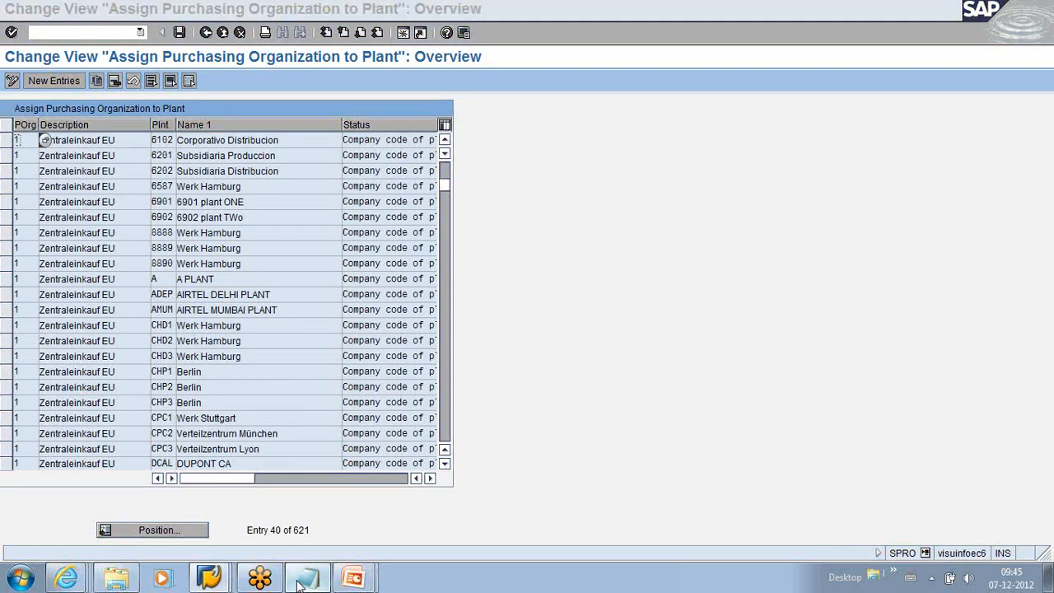
left_click_drag(153, 155, 418, 235)
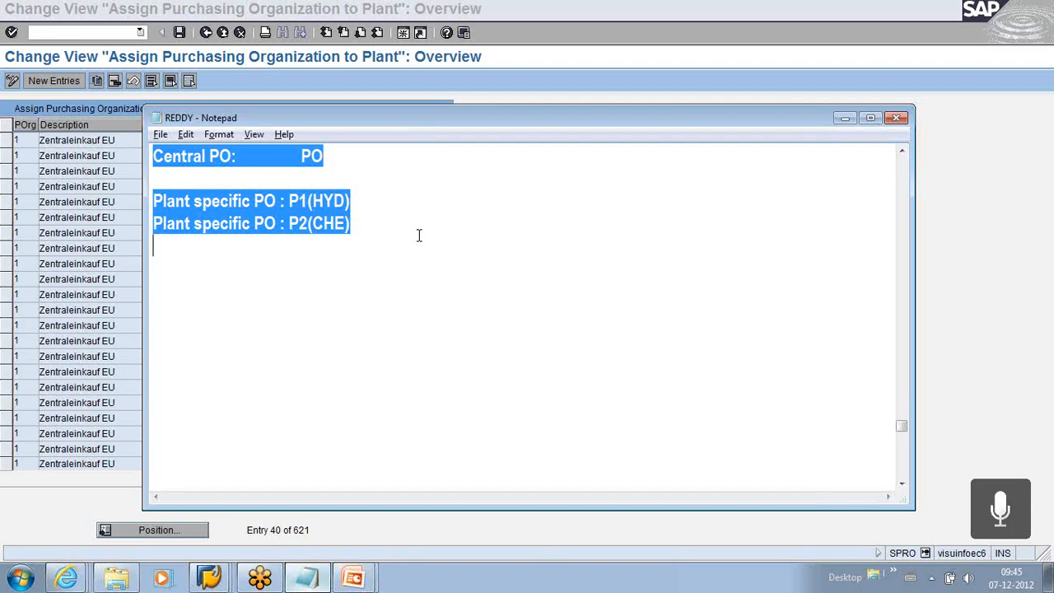
left_click(354, 578)
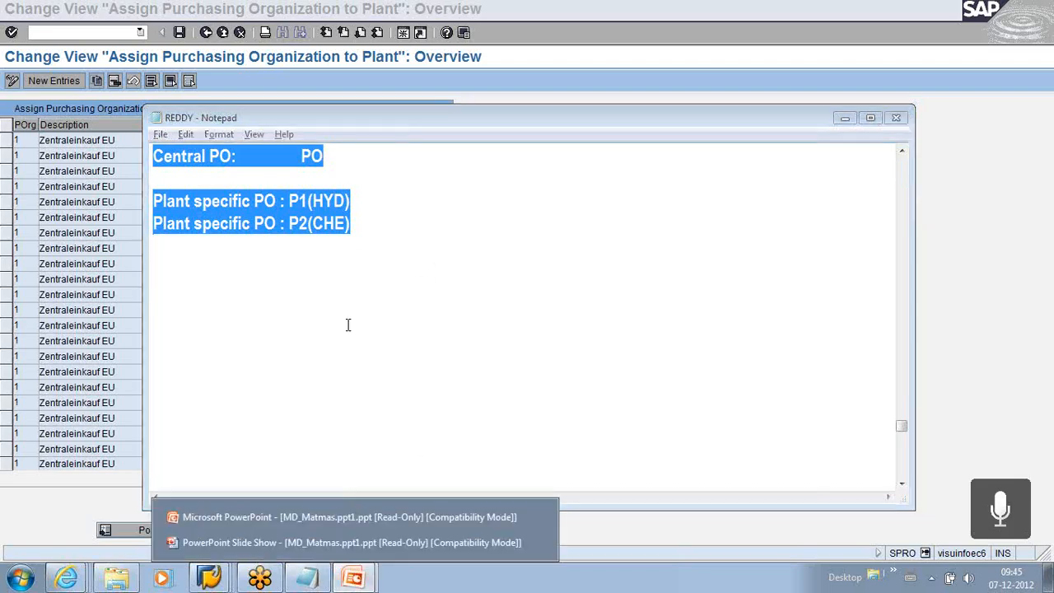
left_click(297, 518)
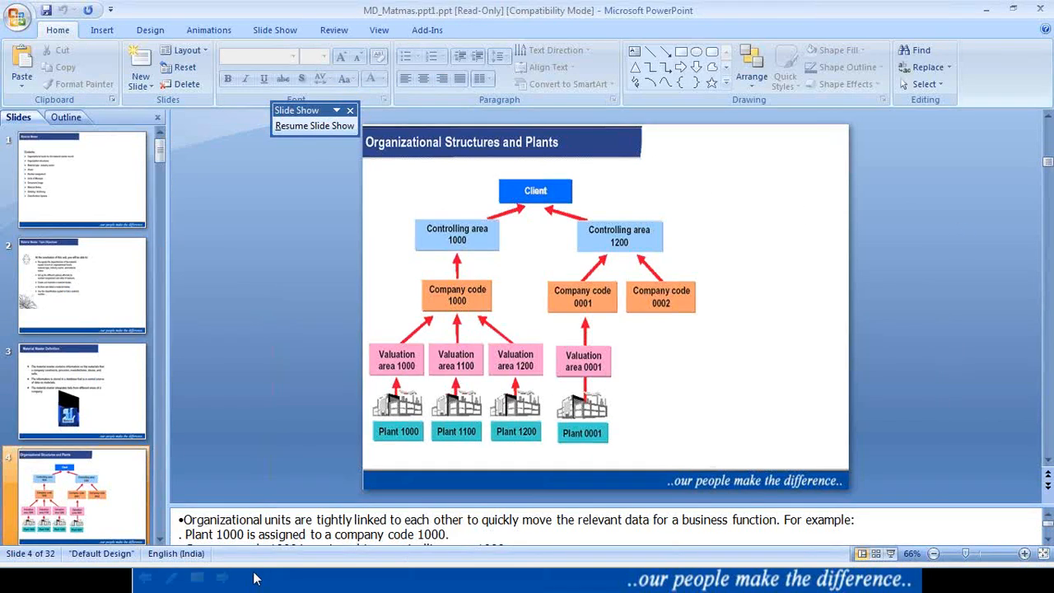
- Return to the Notepad notes and highlight the Central PO line and the plant-specific P1(HYD) line in turn
key("alt+Tab")
scroll(312, 449, "up", 3)
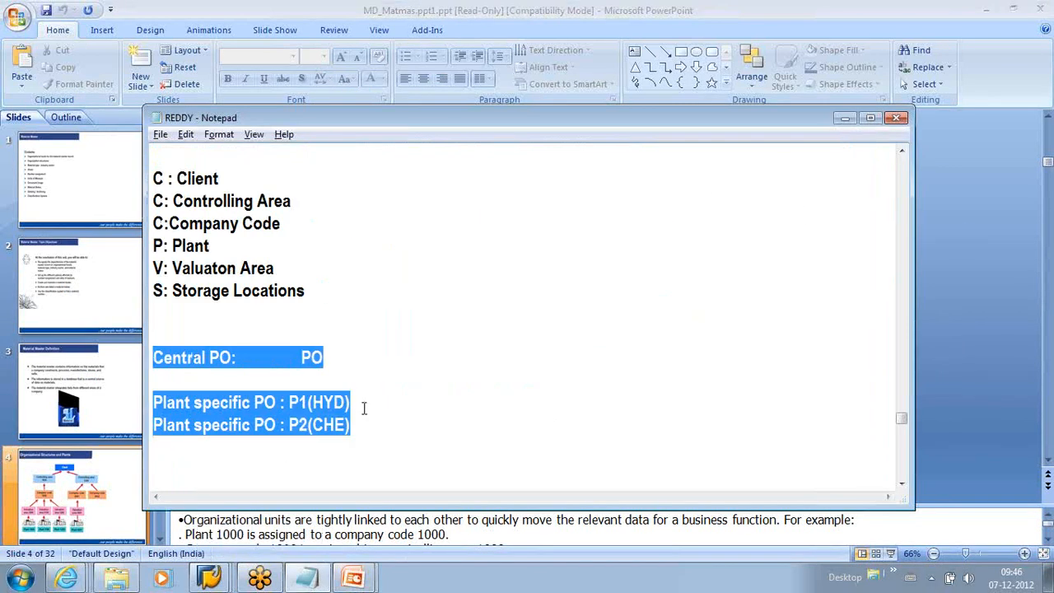
left_click_drag(327, 357, 151, 357)
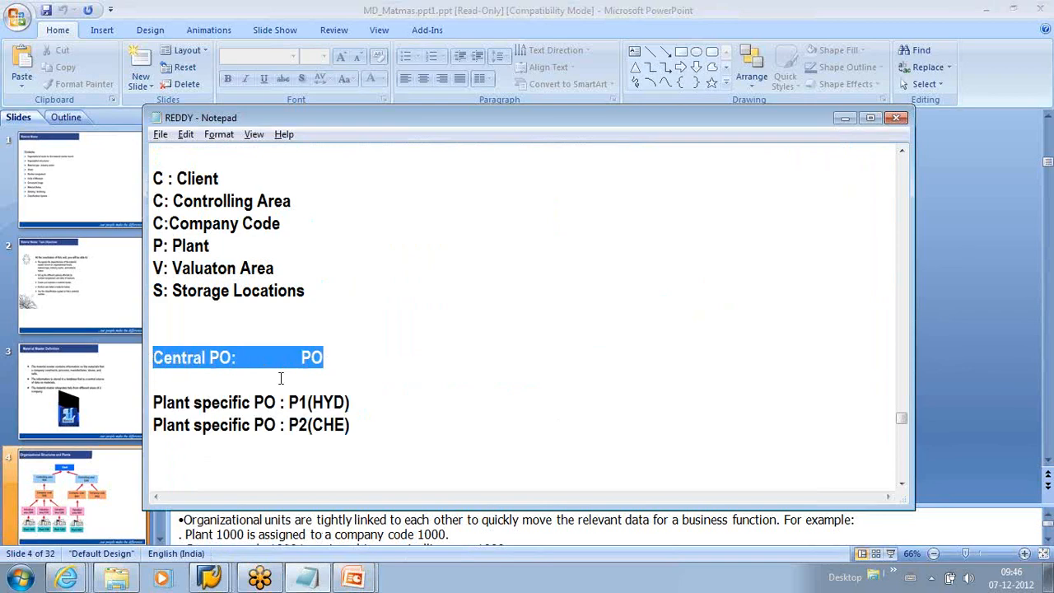
left_click_drag(354, 401, 159, 400)
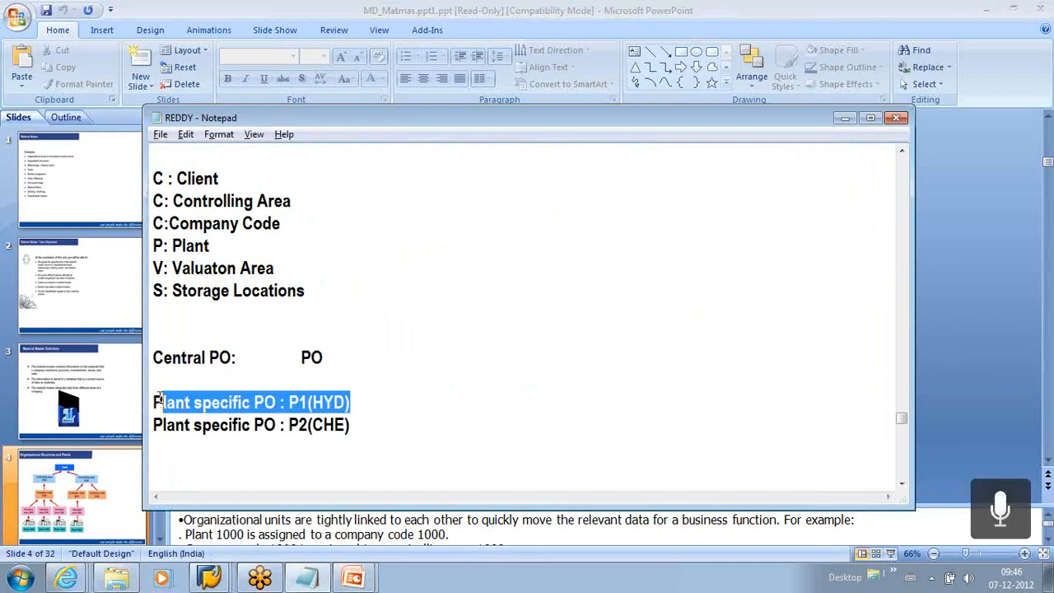
left_click_drag(330, 359, 152, 357)
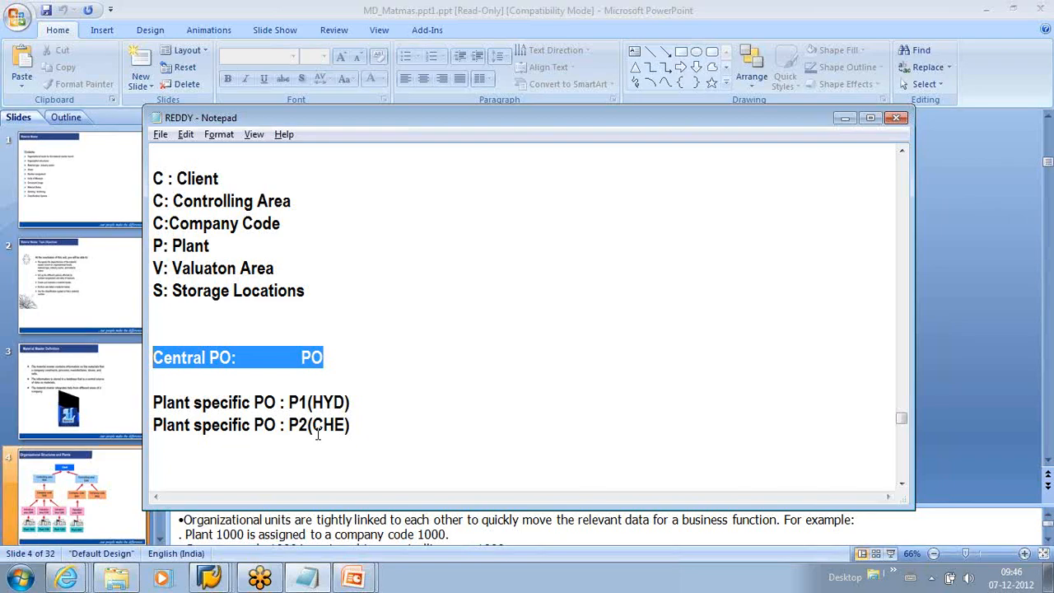
- Switch back to SAP and leave the purchasing organization to plant table for the implementation guide
key("alt+Tab")
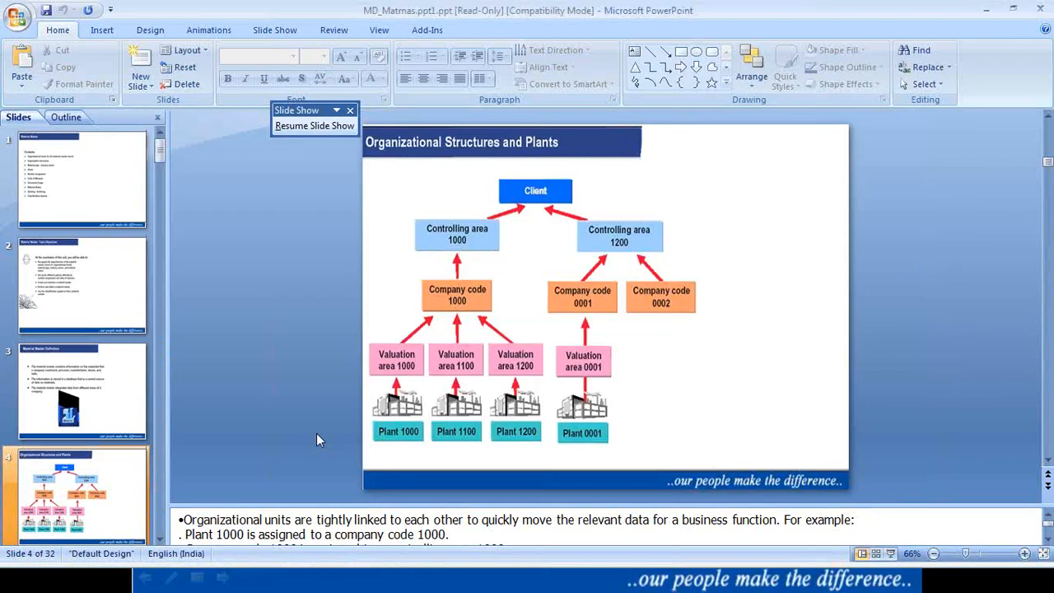
key("alt+Tab")
key("alt+Tab")
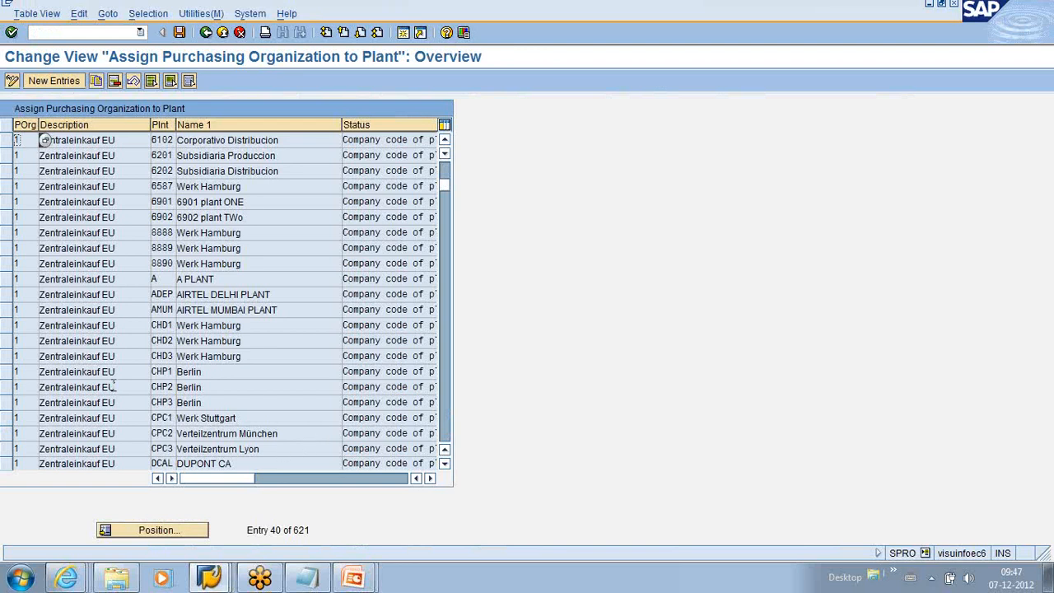
left_click(206, 32)
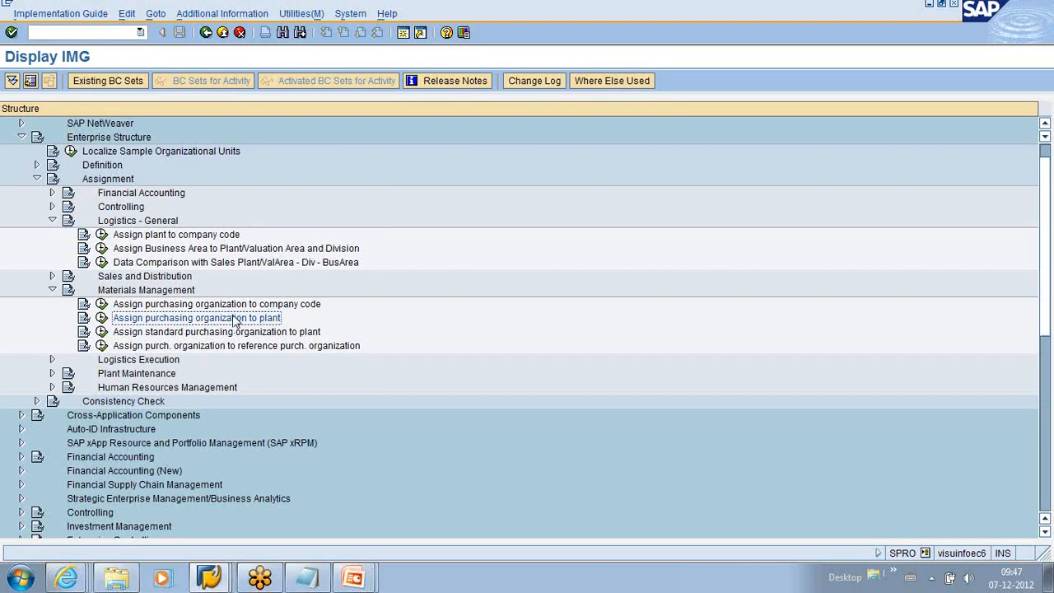
- Switch to the Notepad notes and add the line "HYDERABAD PLANT : P0 $ P1" below the plant-specific PO lines
left_click(306, 576)
left_click(354, 402)
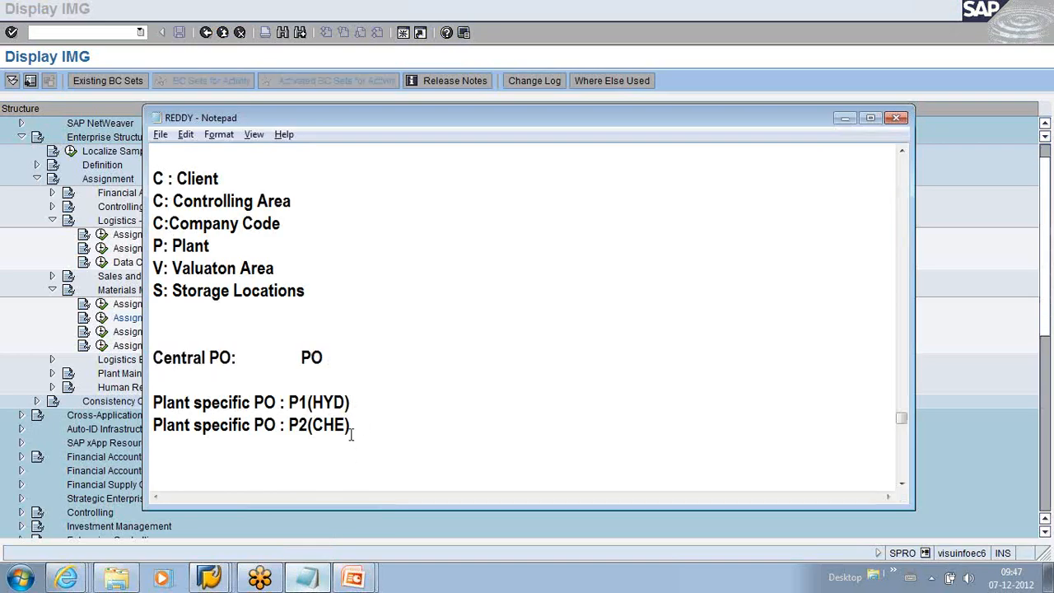
left_click(354, 428)
key("Return")
key("Return")
type("HYDER")
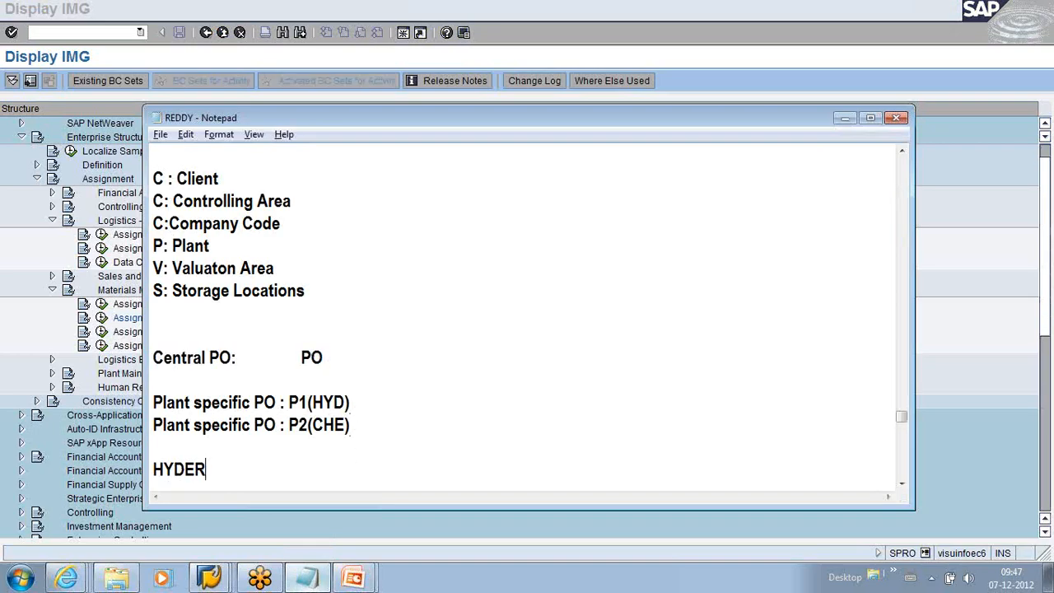
type("AB")
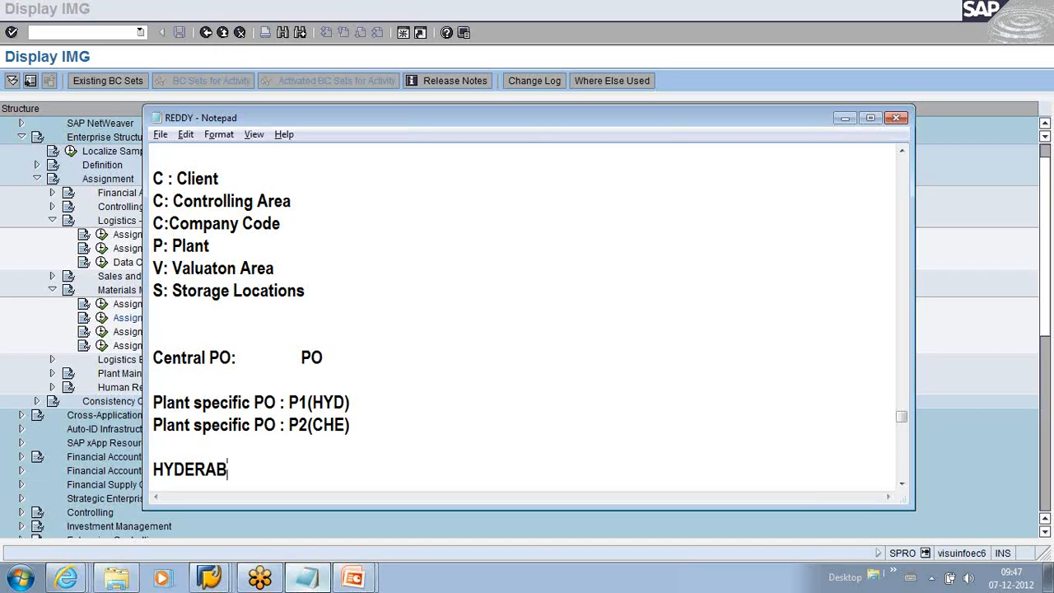
type("AD PLAN")
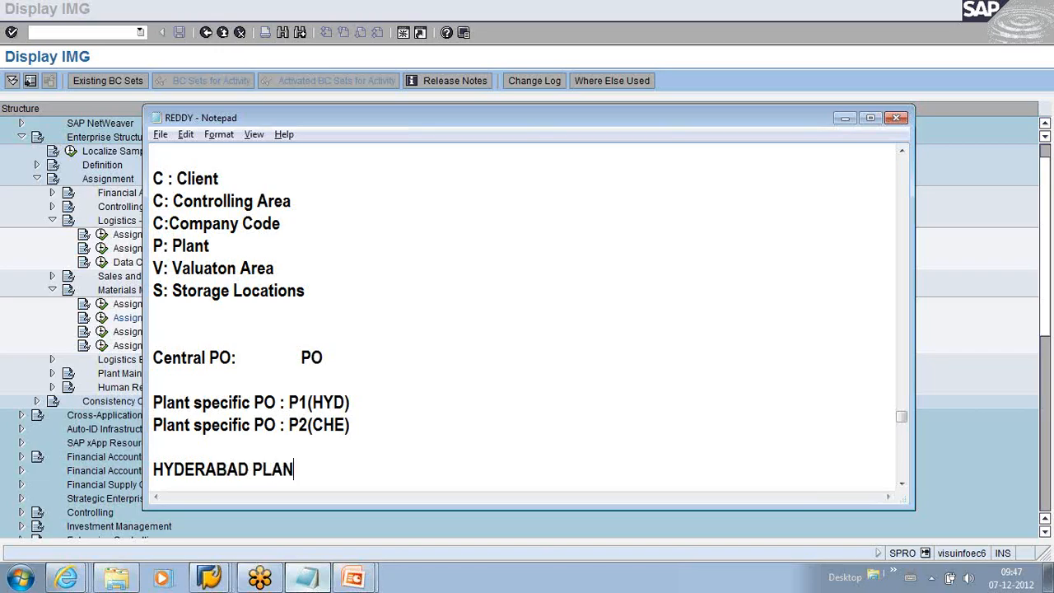
type("T : P0 $")
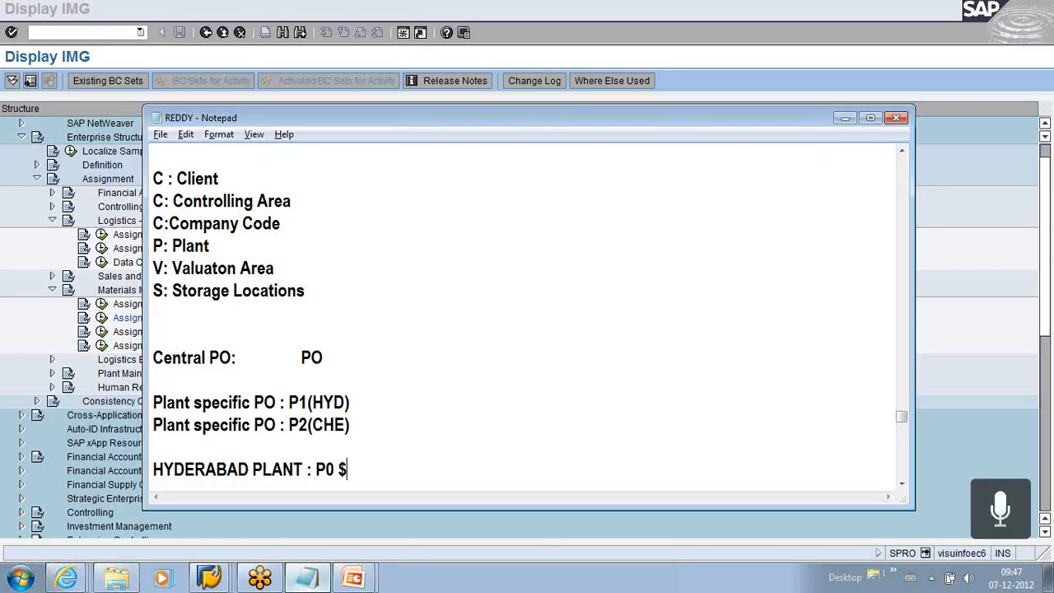
type(" P1")
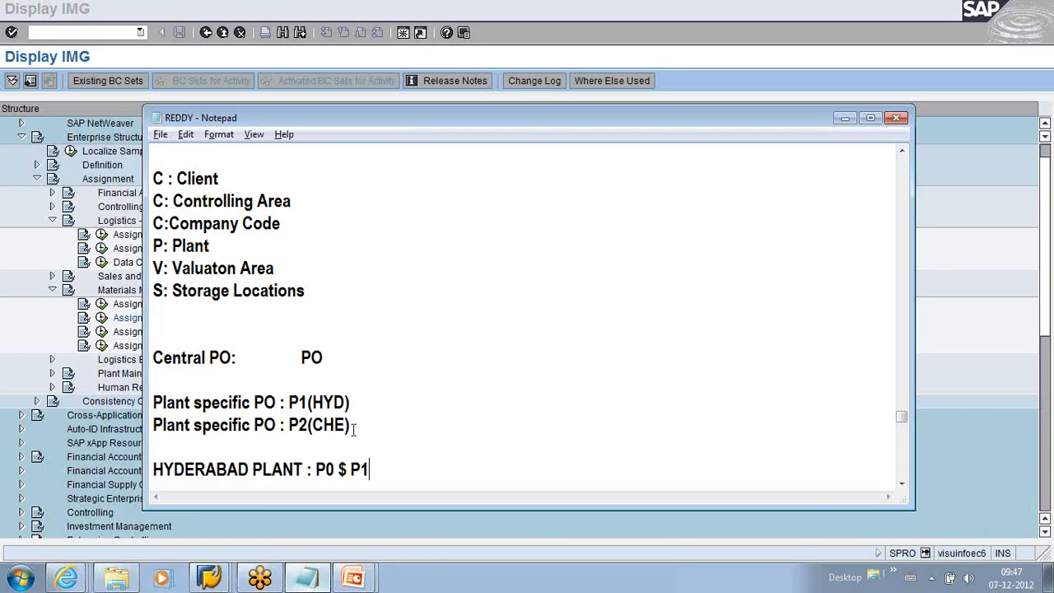
key("Return")
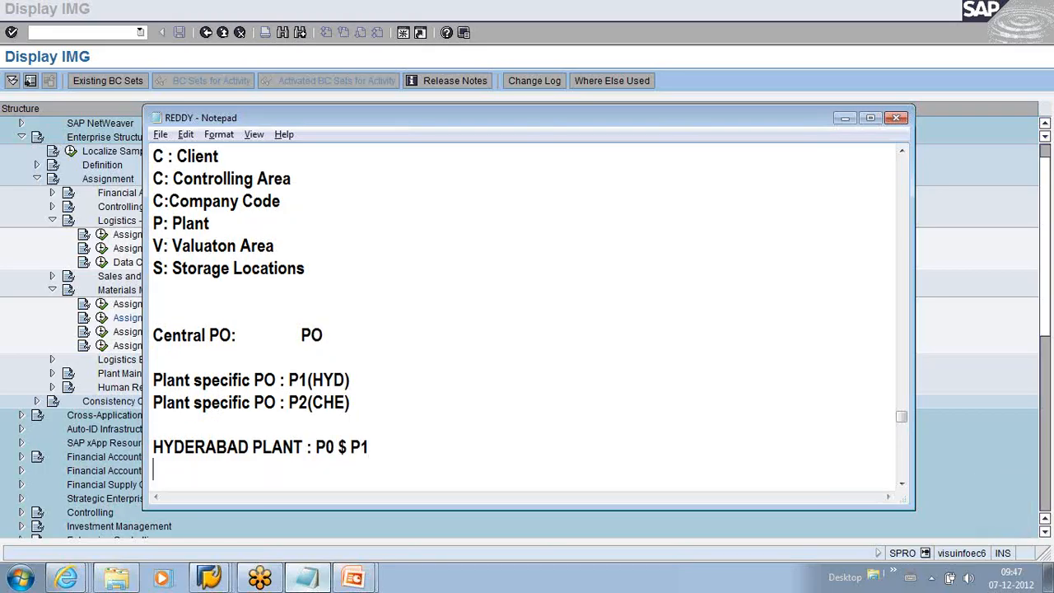
- Replace the $ between P0 and P1 in the HYDERABAD PLANT line with & and start a new line below
left_click(348, 447)
key("BackSpace")
key("BackSpace")
type("&")
left_click(395, 443)
key("Return")
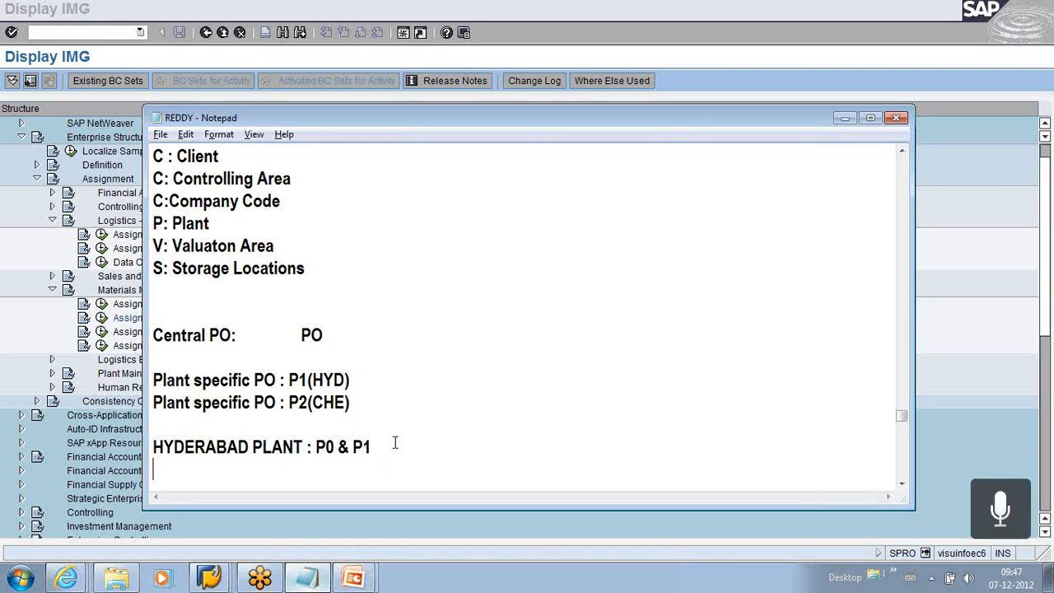
- Write "CHENNAI PLANT : P0 & P2" on the line below the Hyderabad plant entry
type("CHENNAI ")
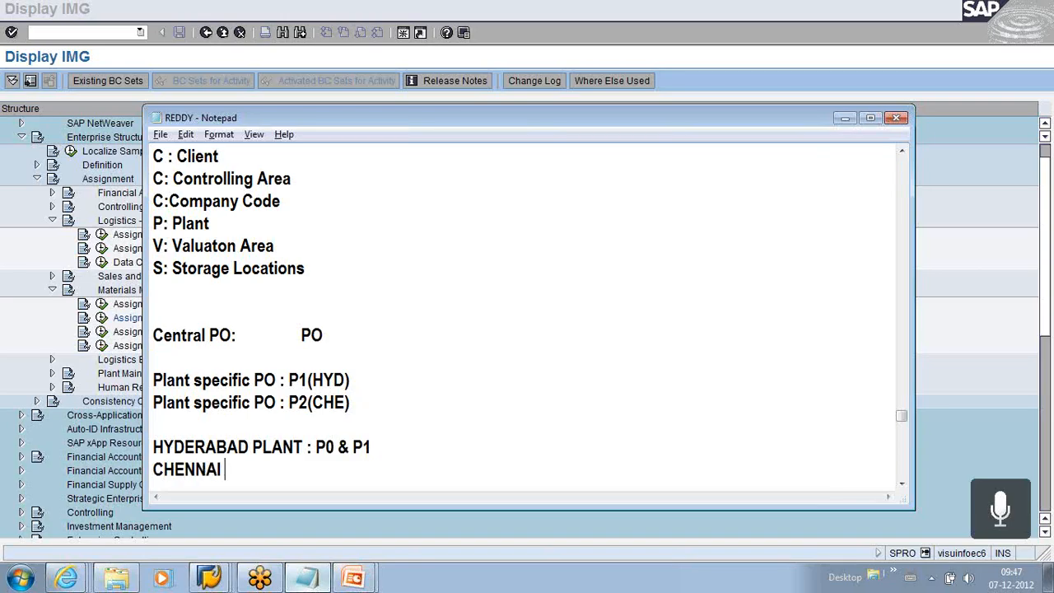
type("PLAM")
key("BackSpace")
type("N")
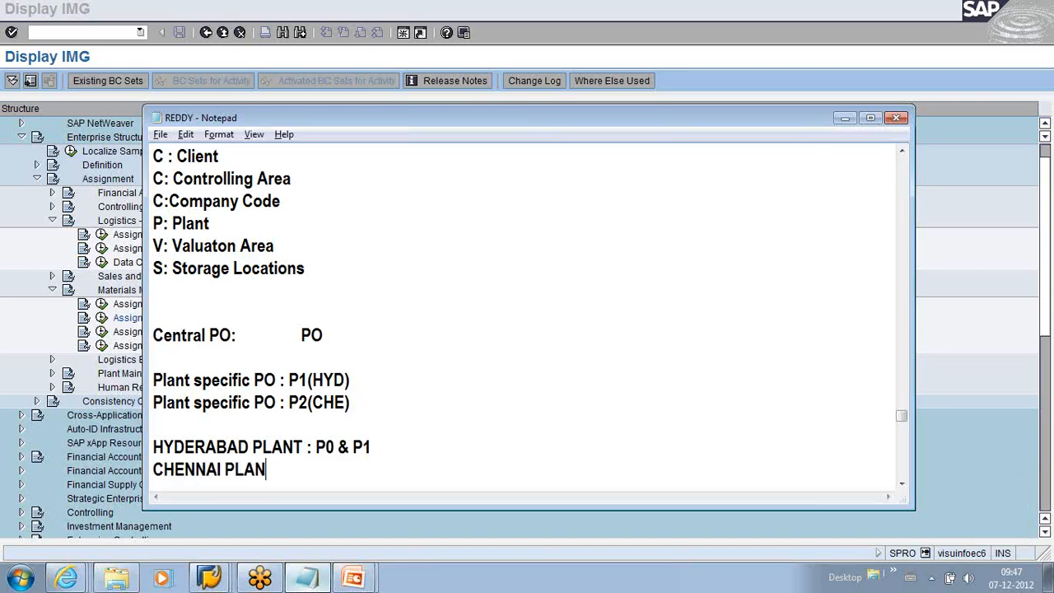
type("T : ")
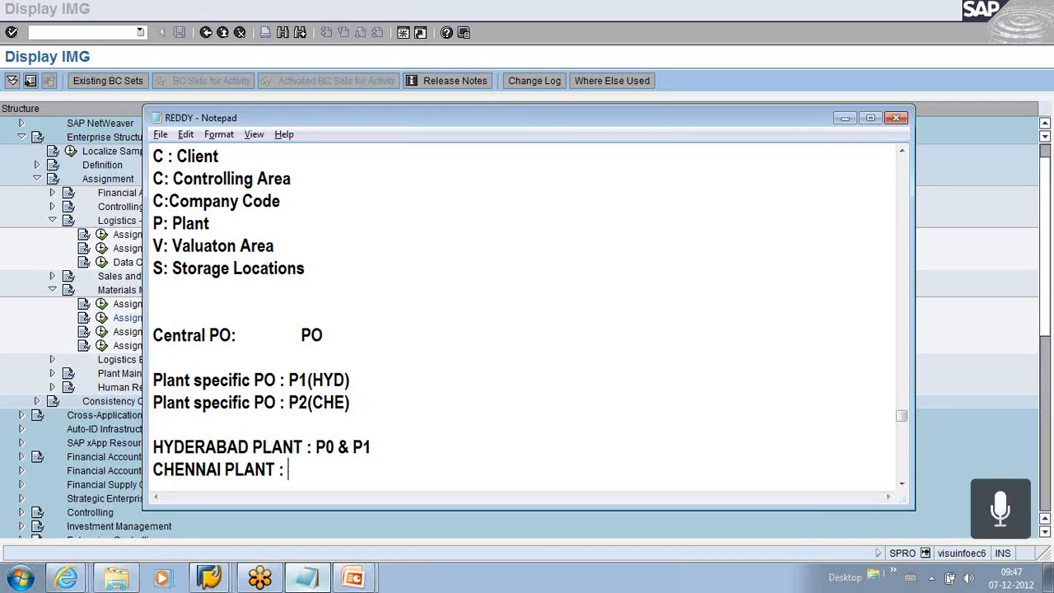
type("P0 &")
key("BackSpace")
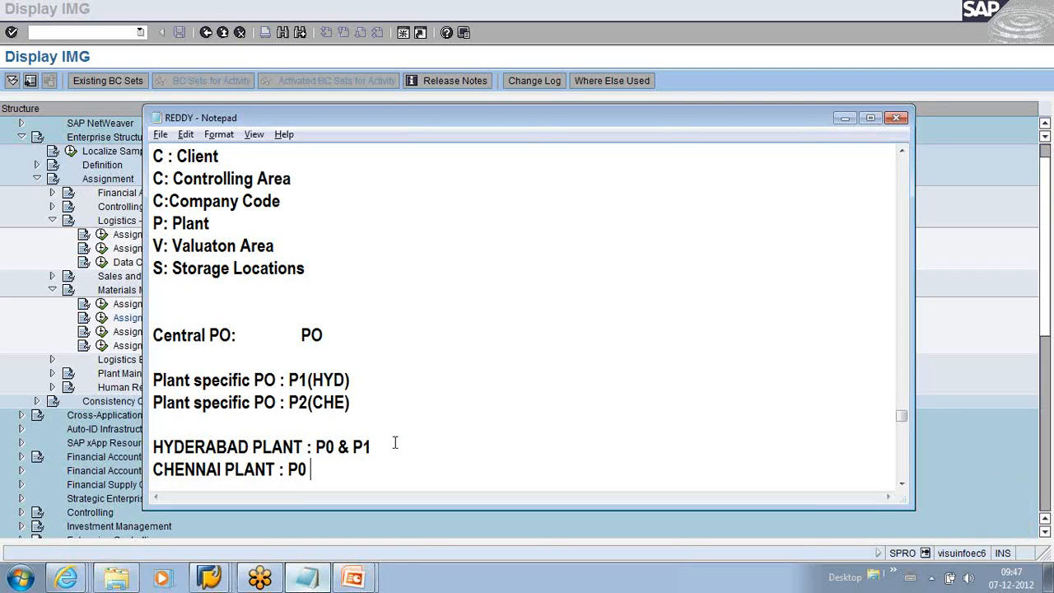
type("& P2")
- Highlight the purchasing organizations noted for the Chennai and Hyderabad plants and compare them with the central PO entry
left_click_drag(288, 471, 366, 473)
left_click_drag(314, 445, 410, 445)
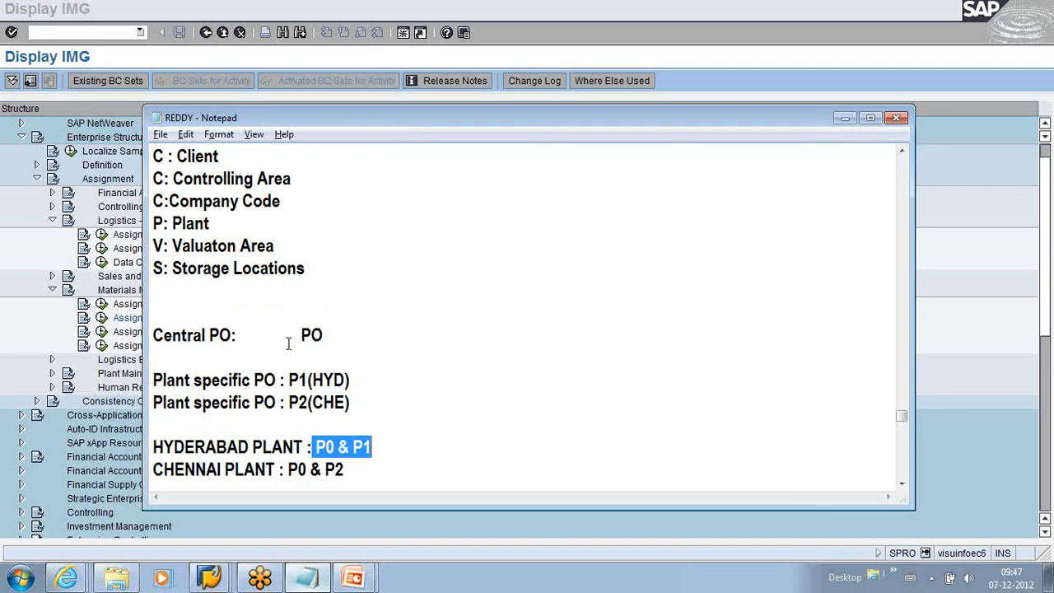
left_click(331, 334)
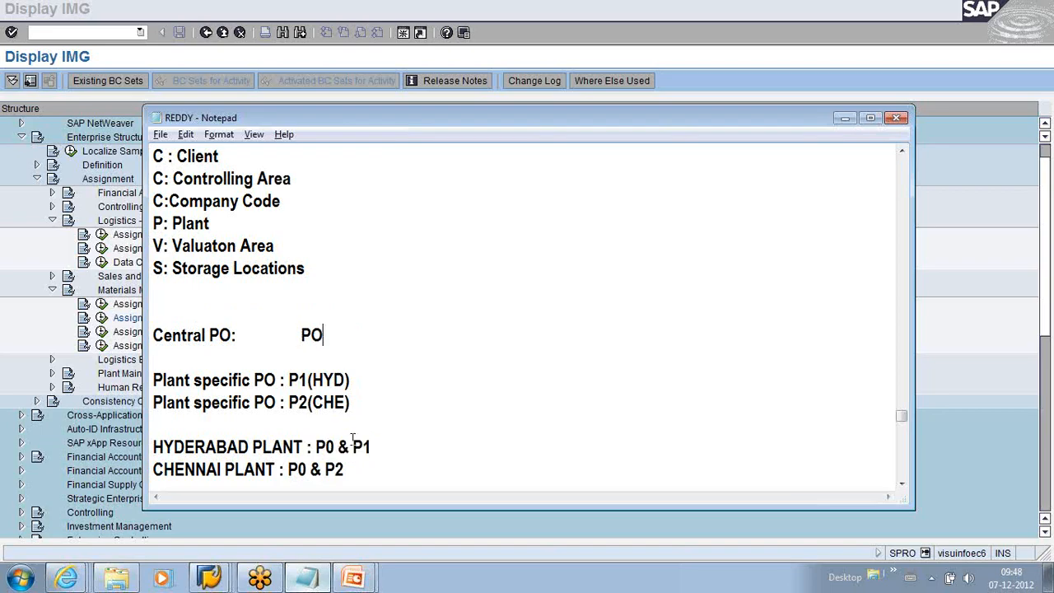
left_click_drag(155, 448, 395, 444)
left_click_drag(290, 401, 371, 446)
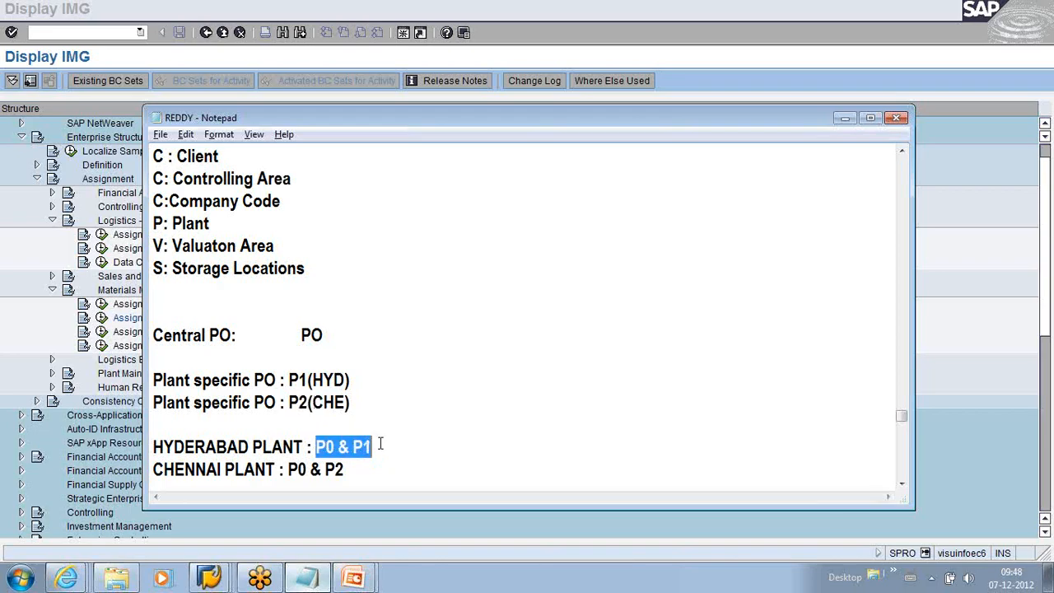
- Open the Assign standard purchasing organization to plant activity in SAP, and highlight the CHENNAI PLANT line in Notepad for reference
left_click(845, 119)
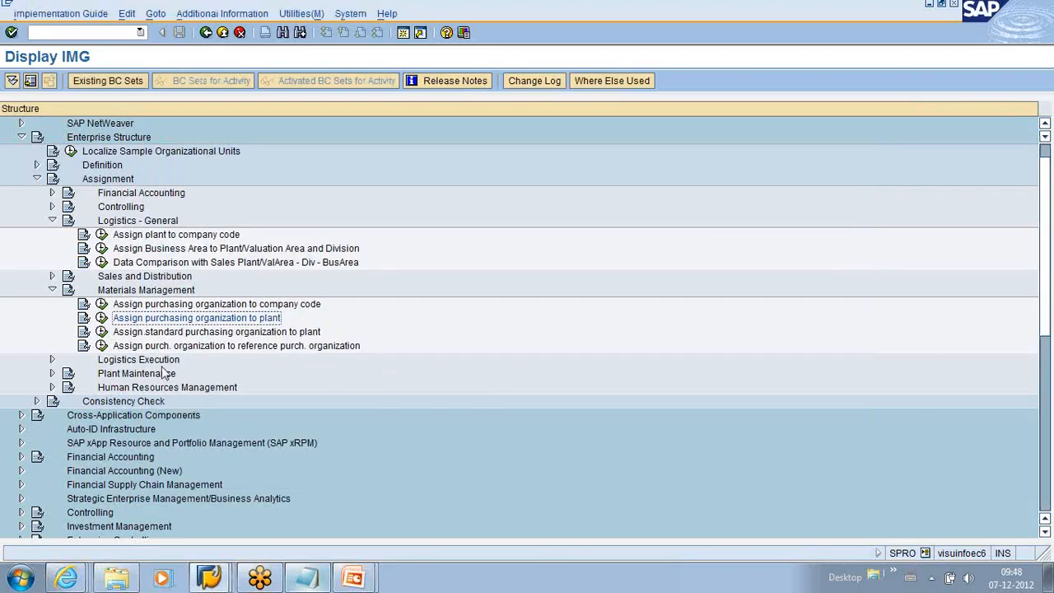
left_click(101, 332)
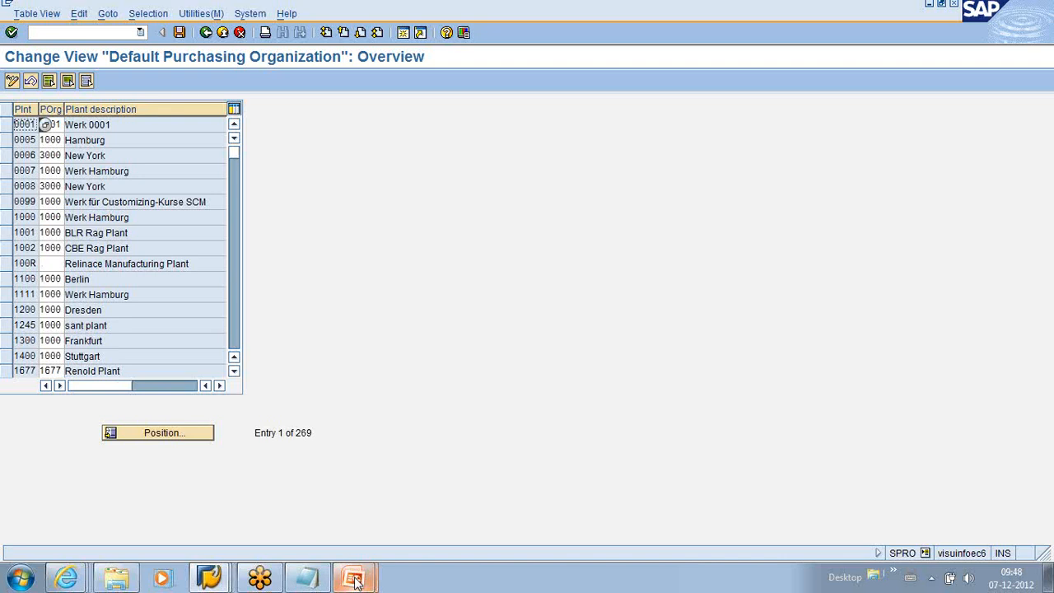
left_click(306, 576)
left_click(376, 477)
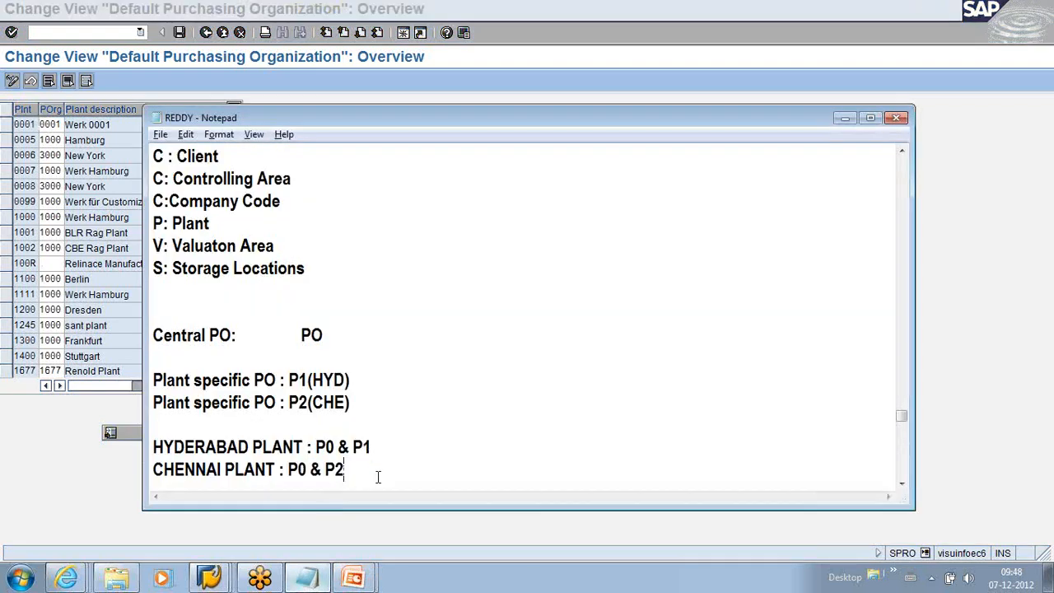
left_click_drag(376, 476, 168, 484)
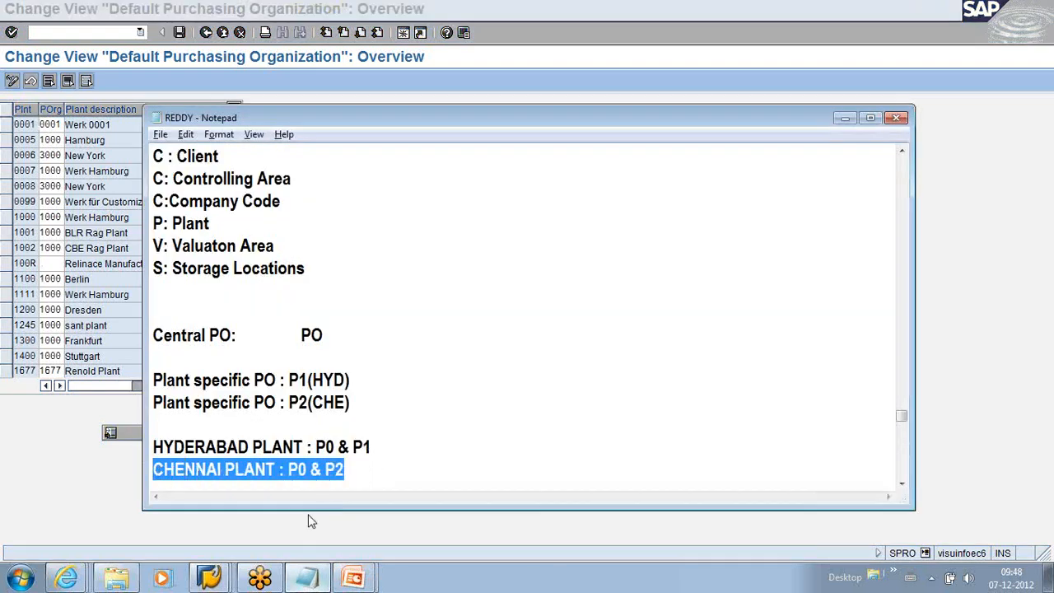
scroll(576, 298, "up", 3)
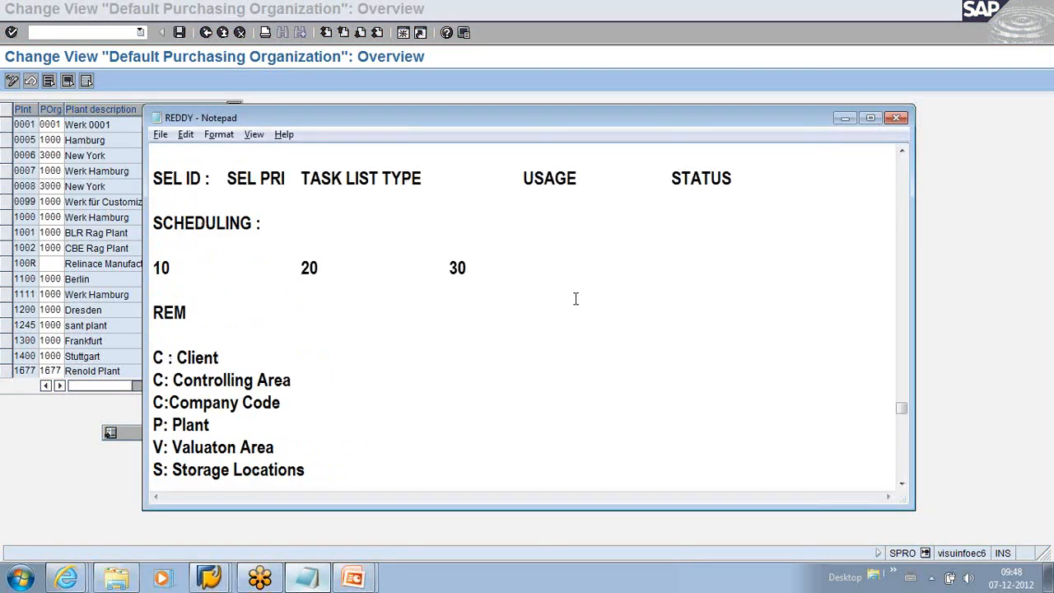
left_click(845, 118)
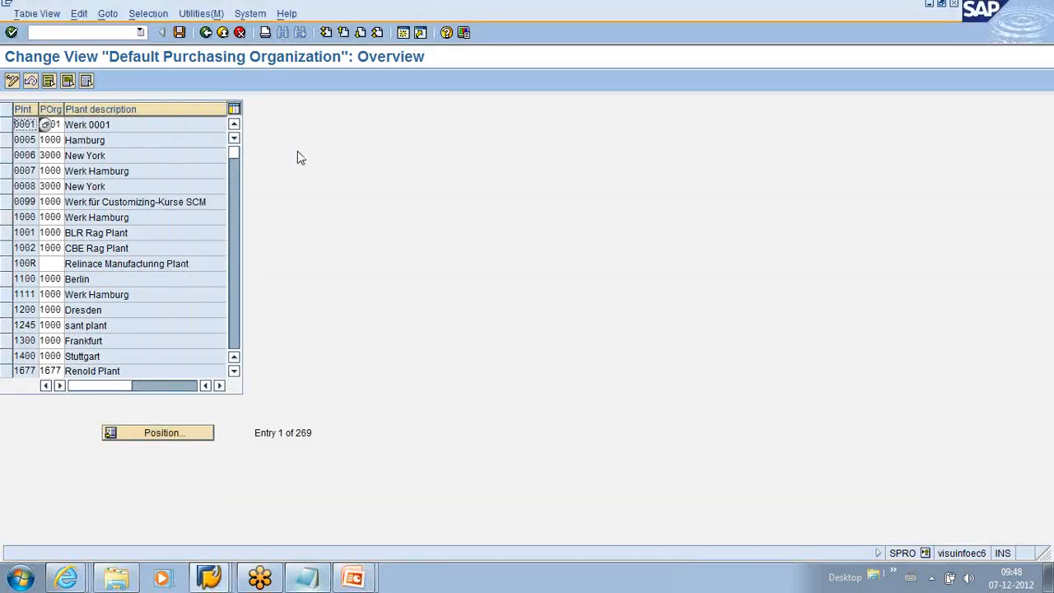
- Leave the Default Purchasing Organization table and close the MD_Matmas.ppt1 presentation in PowerPoint
left_click(206, 33)
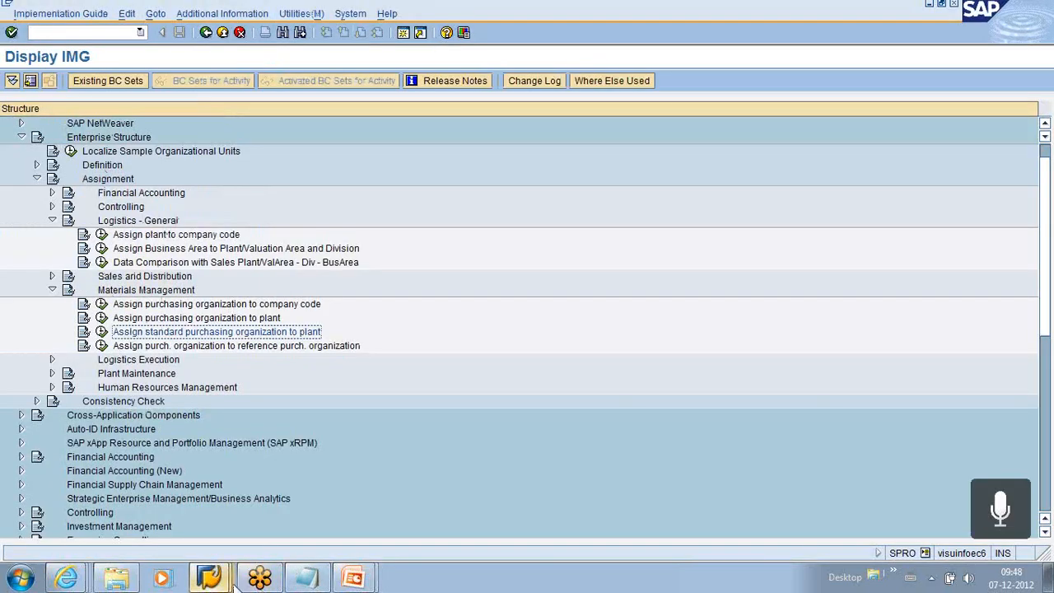
left_click(347, 579)
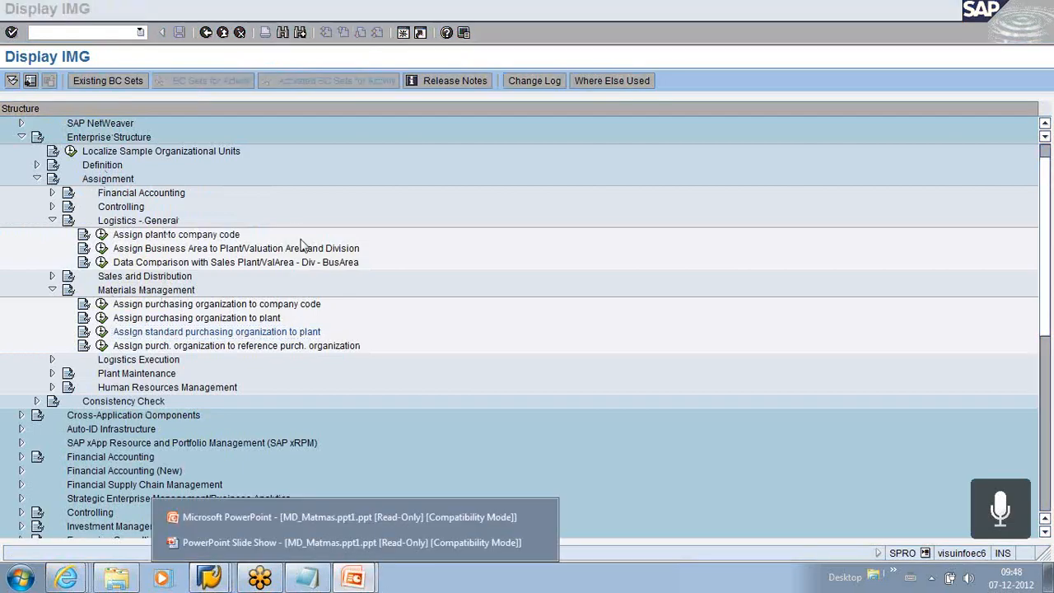
left_click(285, 518)
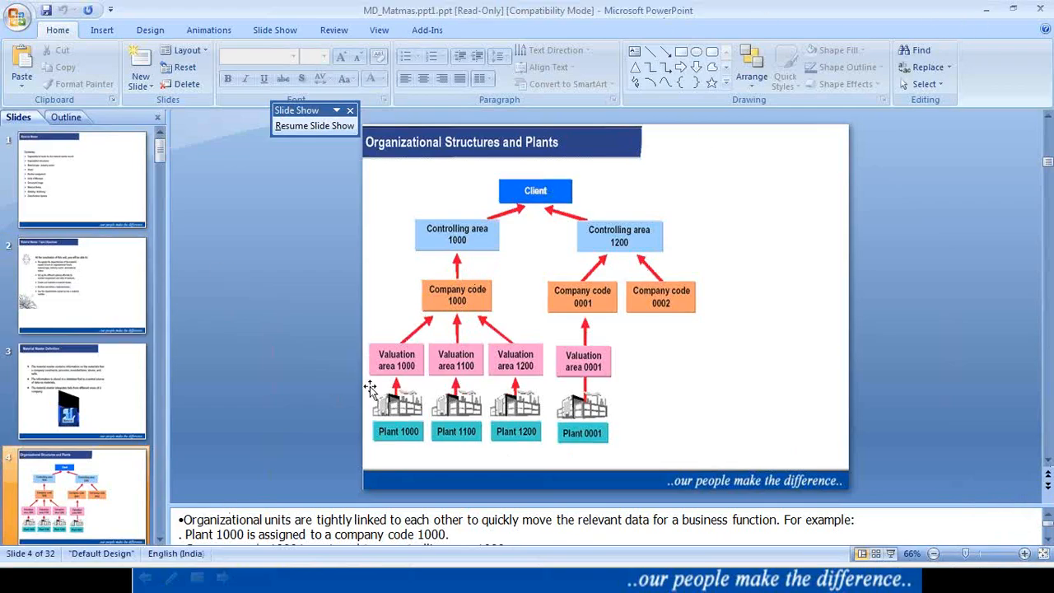
left_click(1039, 9)
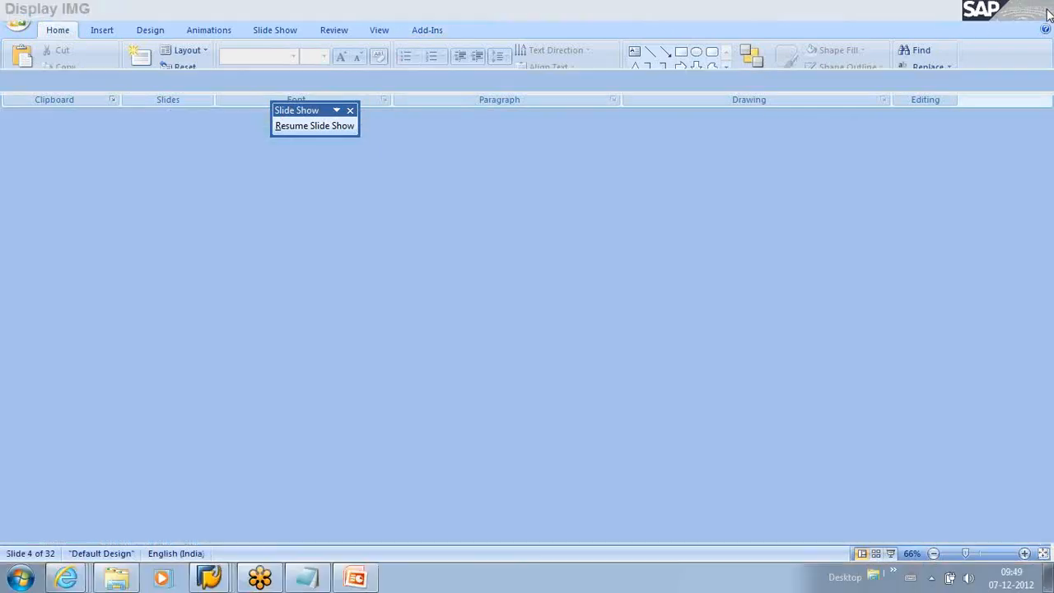
- Switch to the SAP session displaying material REMFIN3, and from there to the session with the Storage locations table
mouse_move(209, 581)
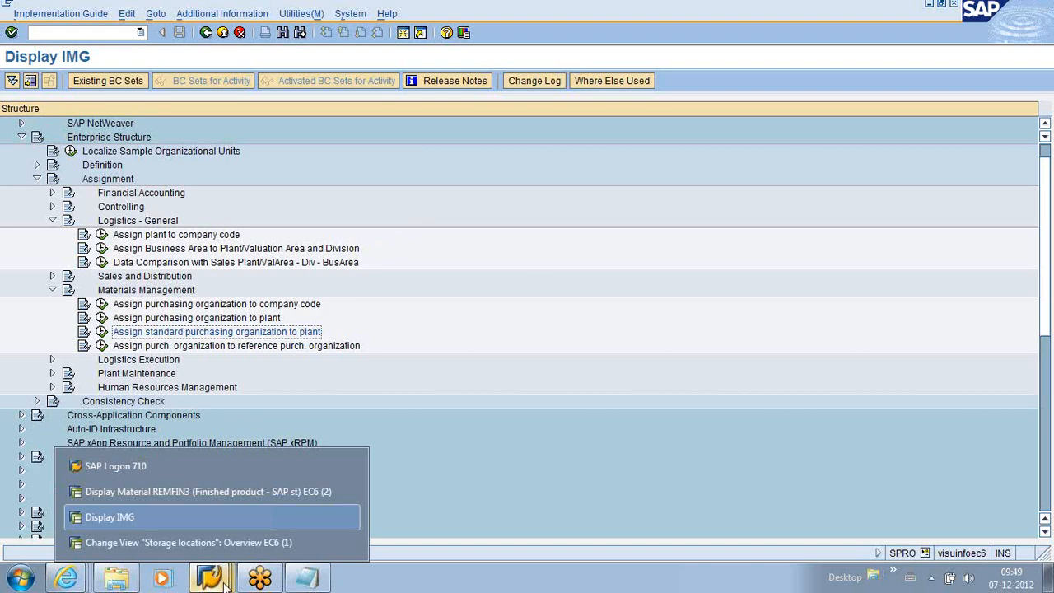
left_click(129, 494)
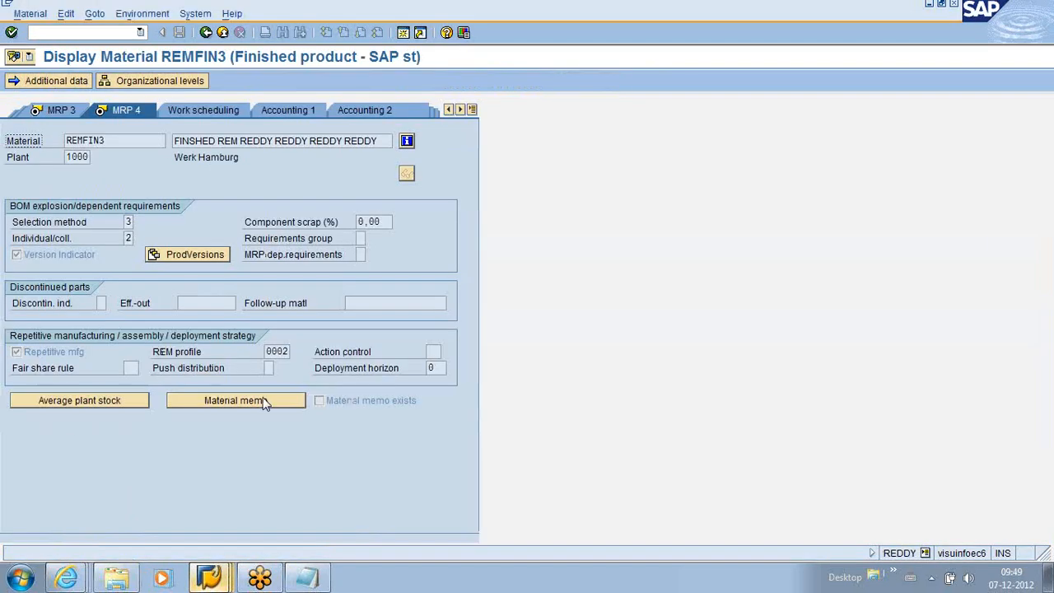
mouse_move(209, 581)
left_click(161, 544)
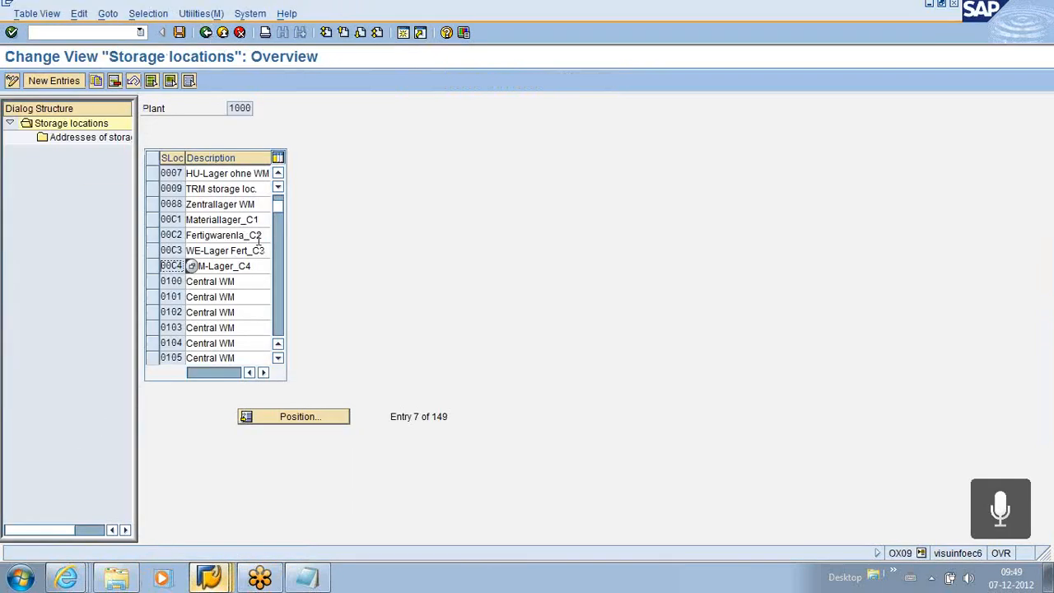
- Return to the implementation guide and reopen the Maintain storage location activity for plant 1000
left_click(206, 33)
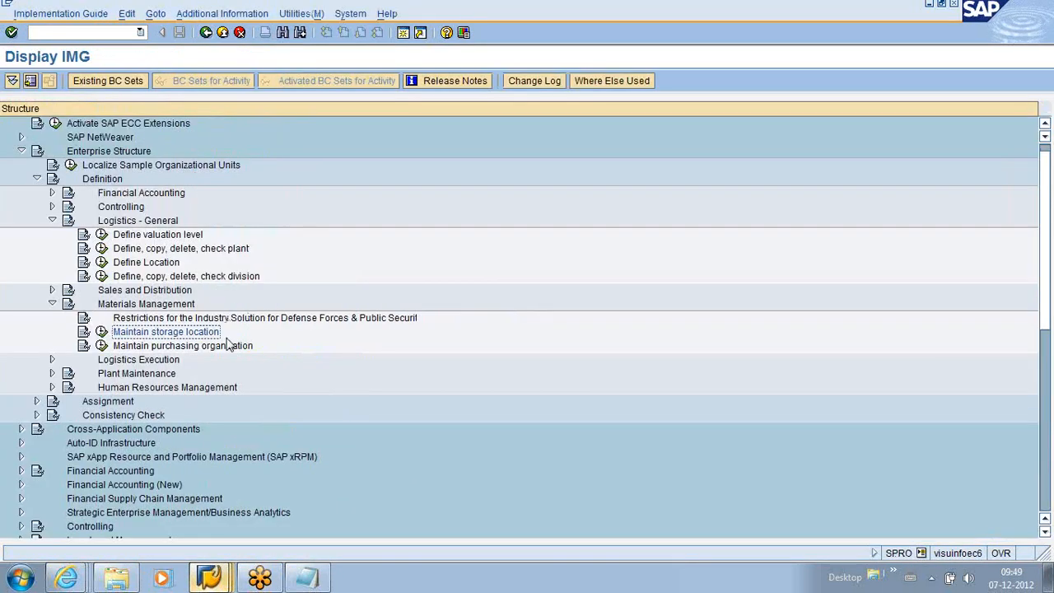
left_click(101, 331)
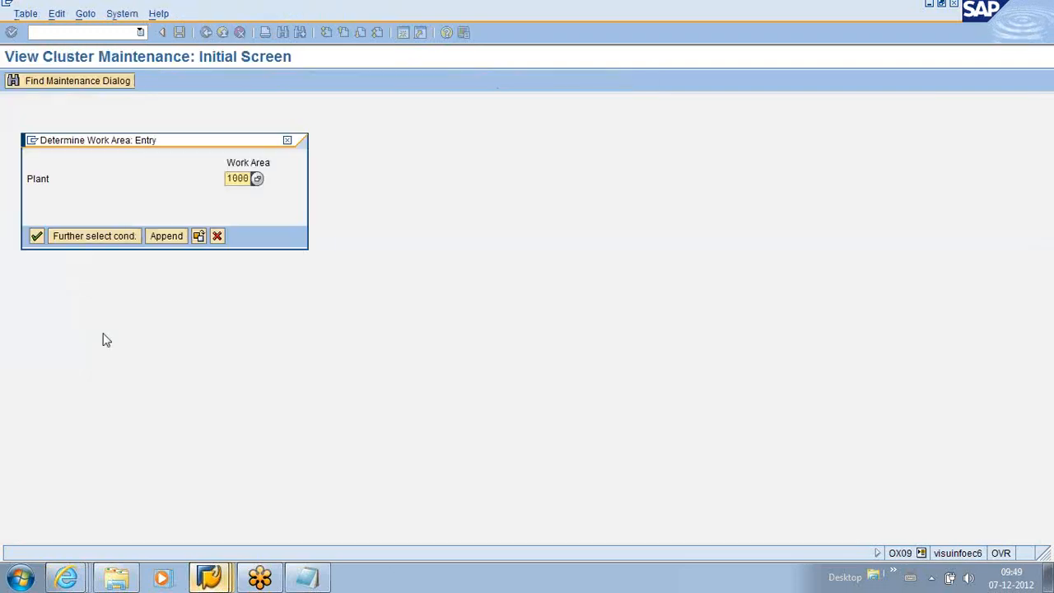
left_click(36, 236)
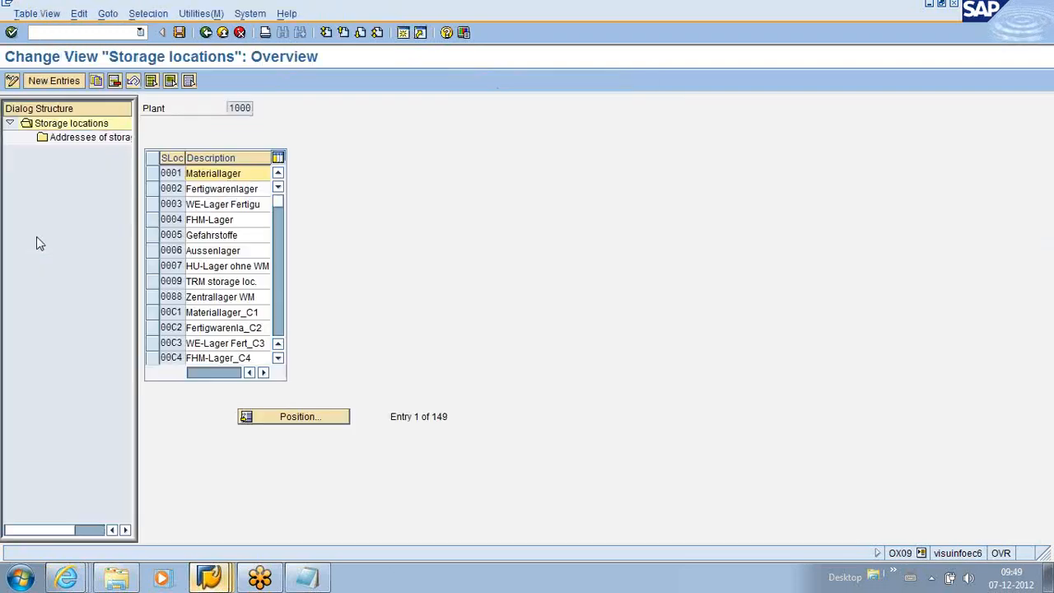
- Open new storage location entries for plant 1000 and point out the storage location and description cells in the first four rows
left_click(46, 84)
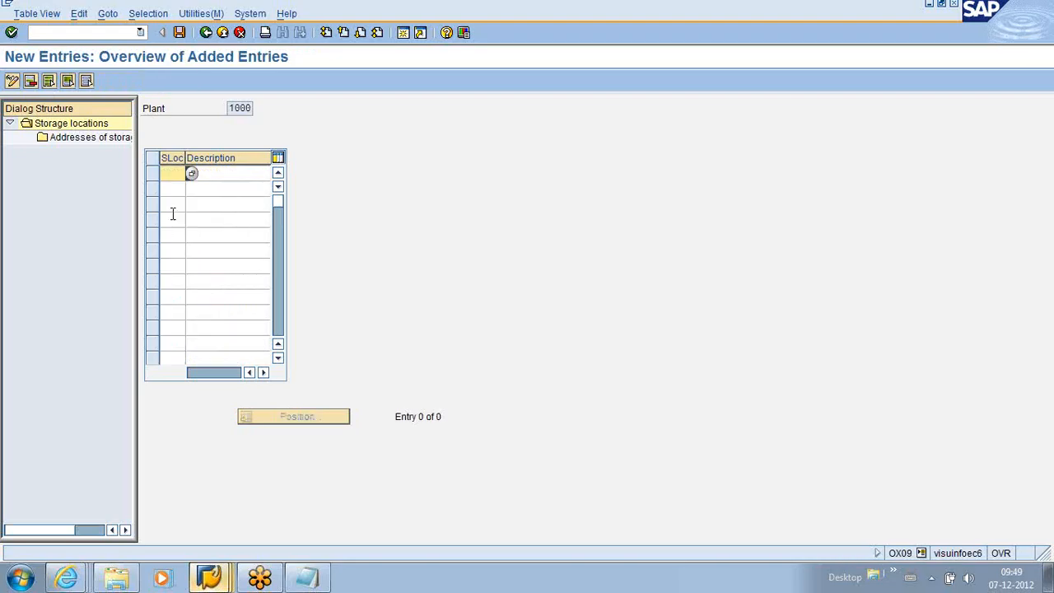
left_click(219, 176)
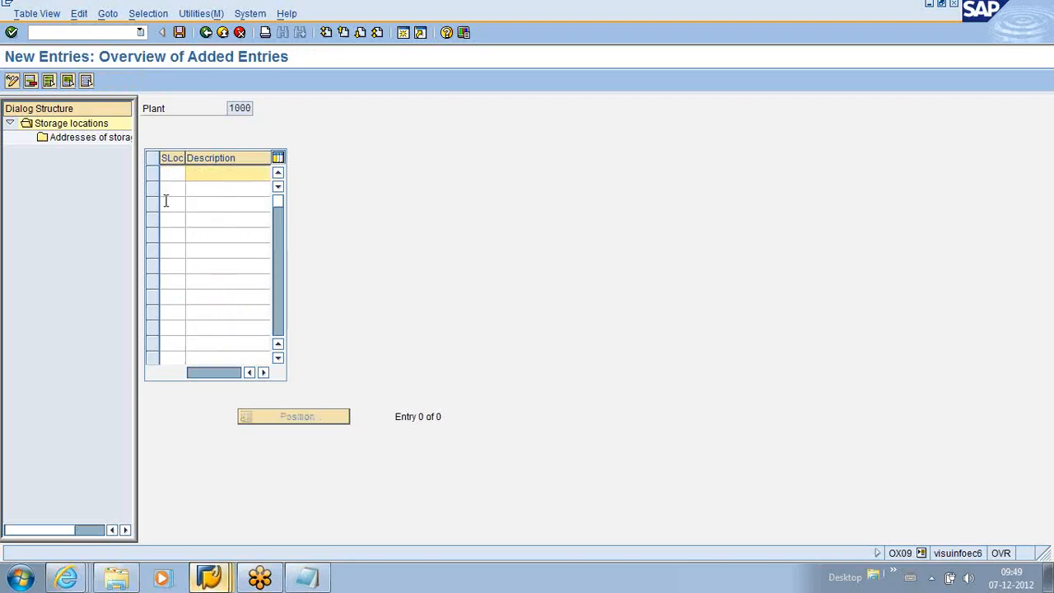
left_click(179, 190)
left_click(198, 190)
left_click(169, 204)
left_click(236, 206)
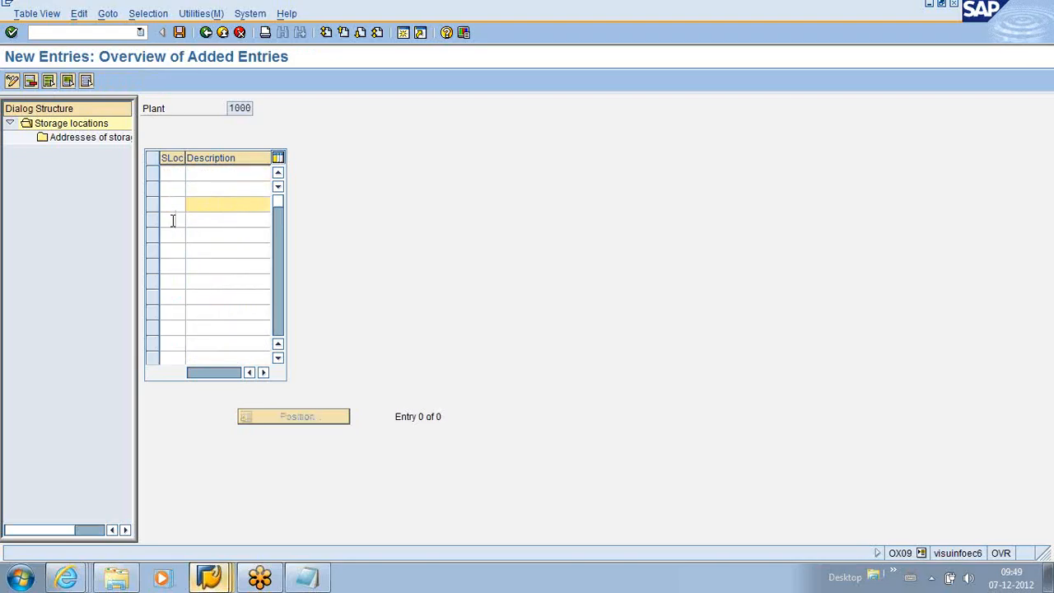
left_click(172, 221)
left_click(228, 220)
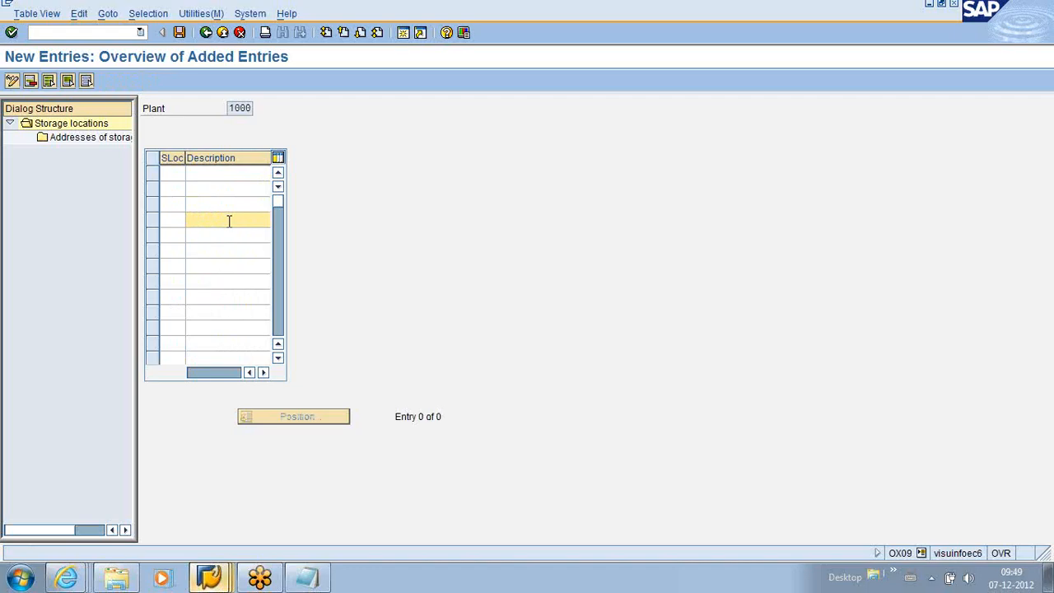
- Leave the new storage location entries and the Storage locations table for plant 1000, returning to the implementation guide
left_click(176, 174)
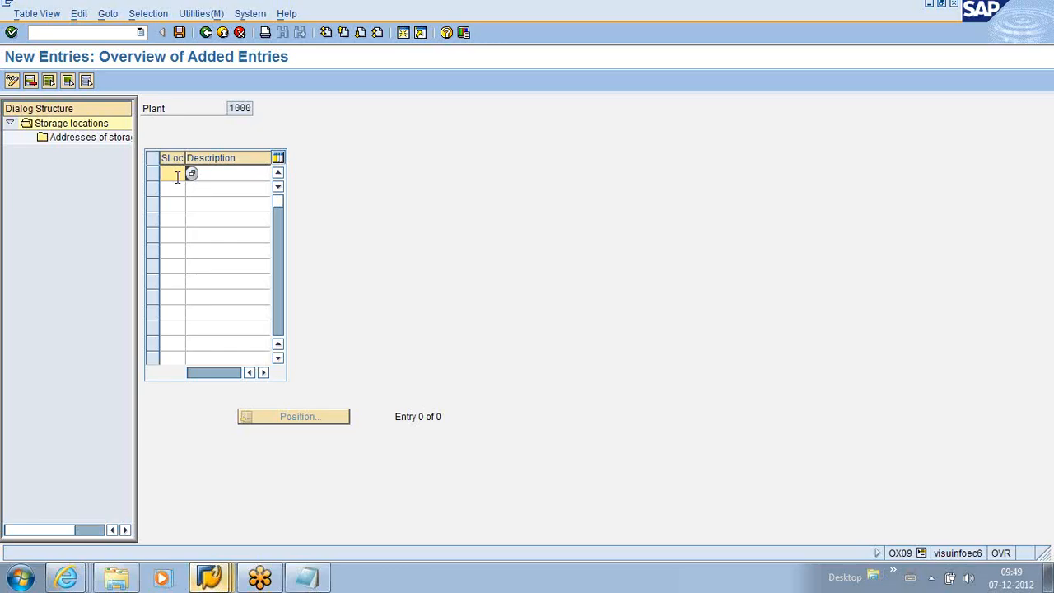
left_click(221, 174)
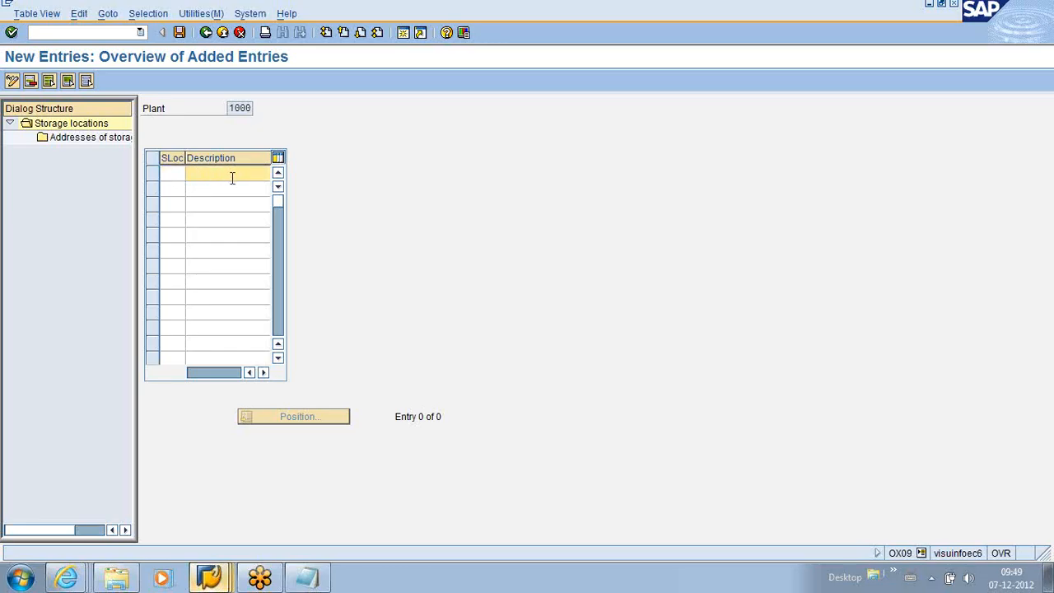
left_click(210, 31)
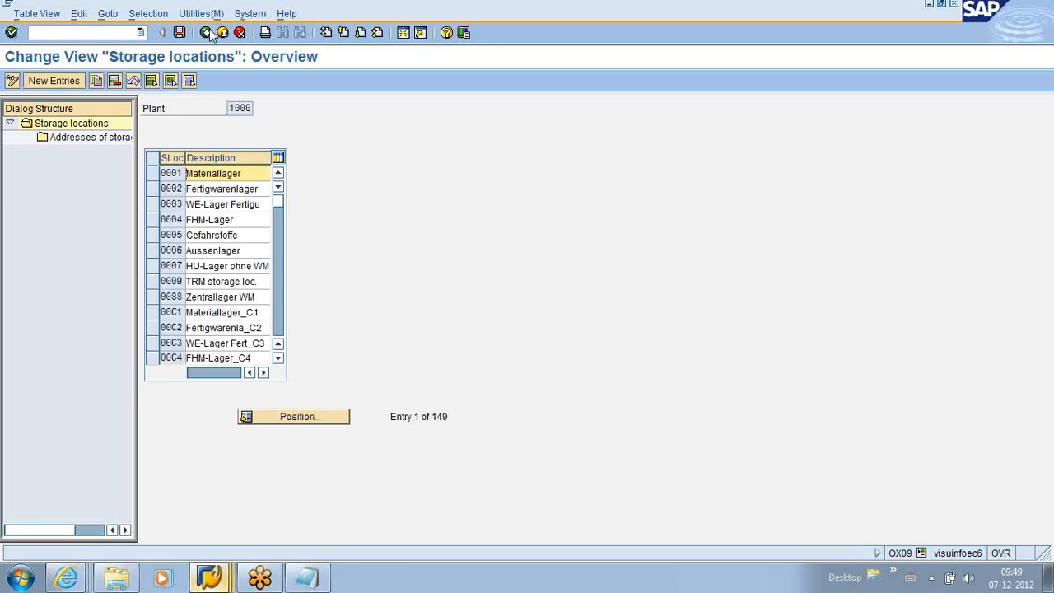
left_click(210, 31)
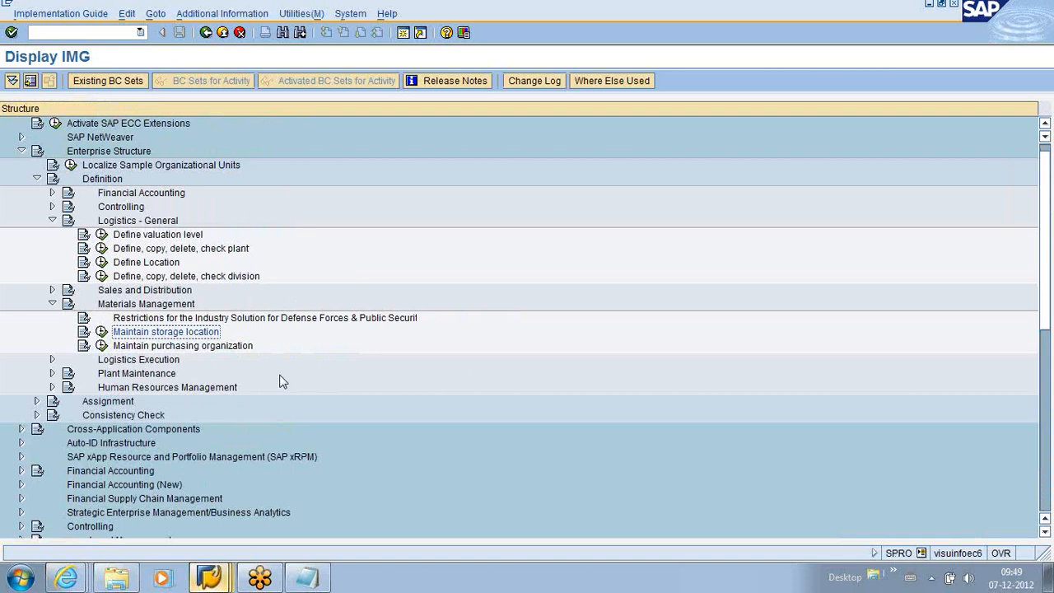
left_click(209, 576)
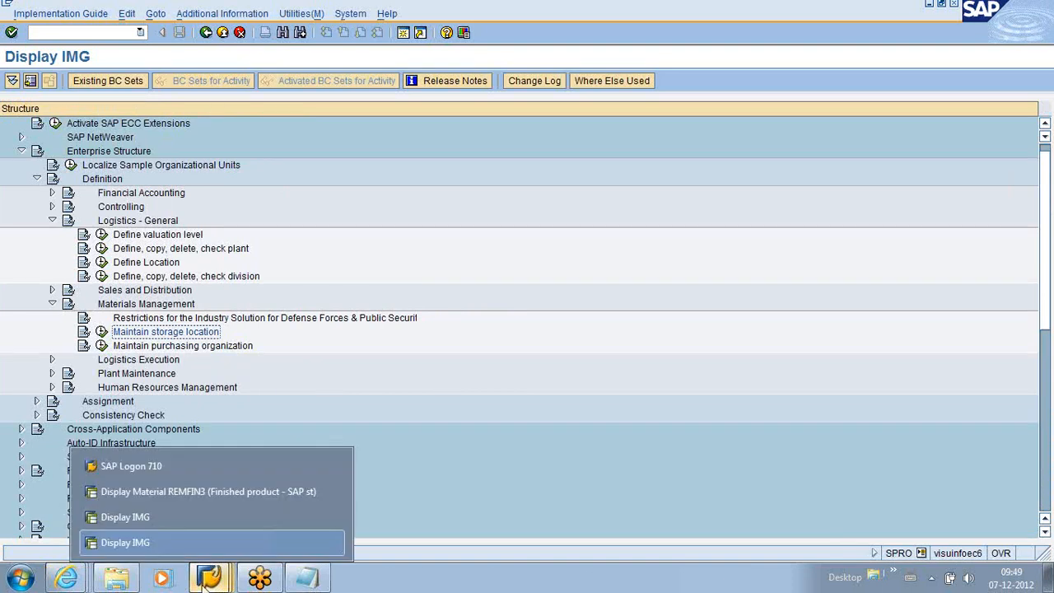
left_click(136, 543)
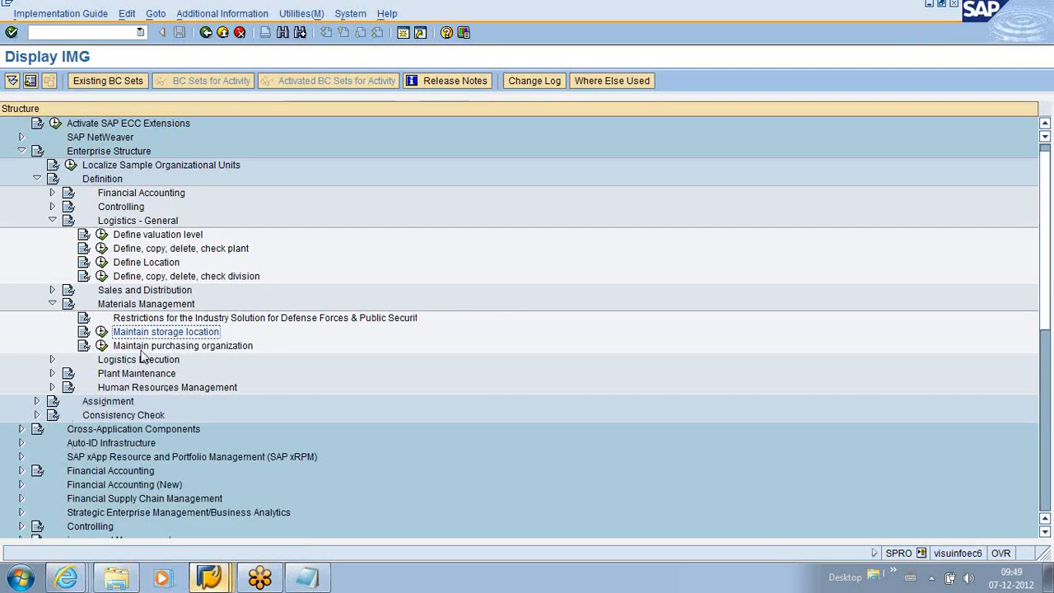
- Look through the application areas of the implementation guide below Enterprise Structure
scroll(140, 355, "down", 9)
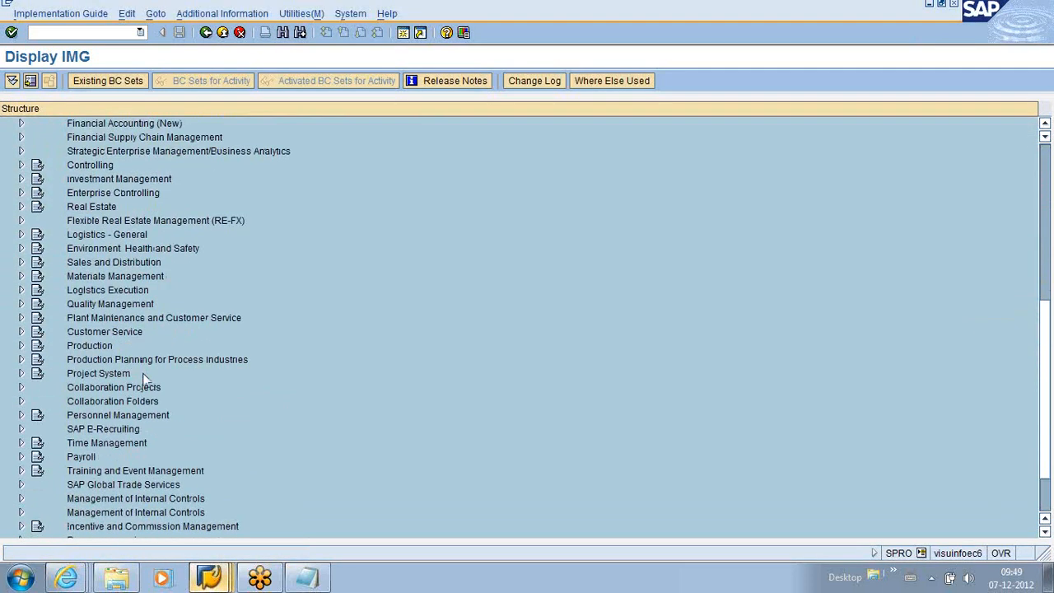
scroll(144, 378, "down", 1)
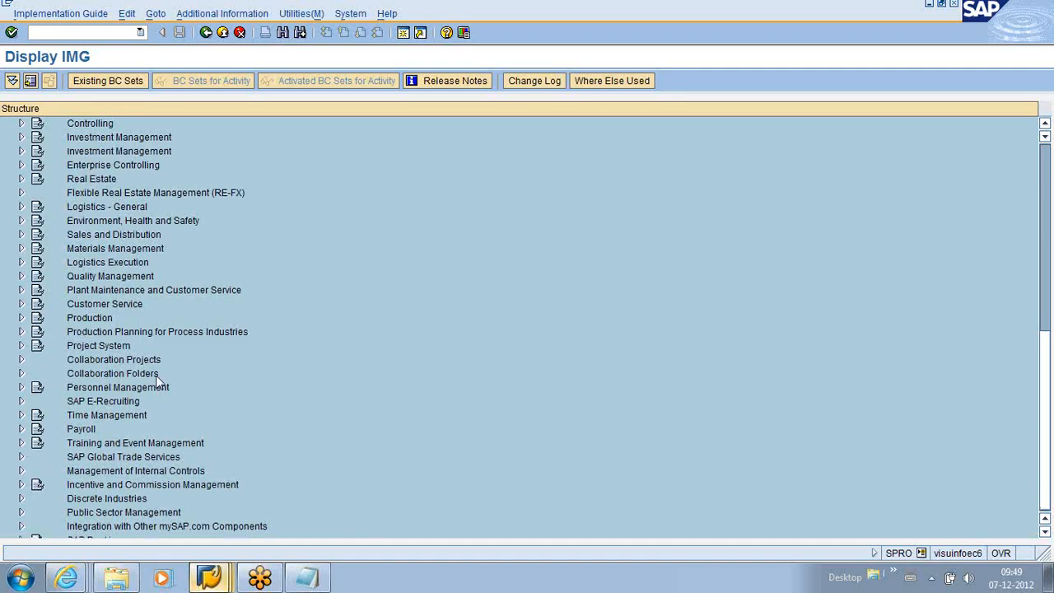
scroll(157, 377, "up", 1)
scroll(157, 378, "up", 1)
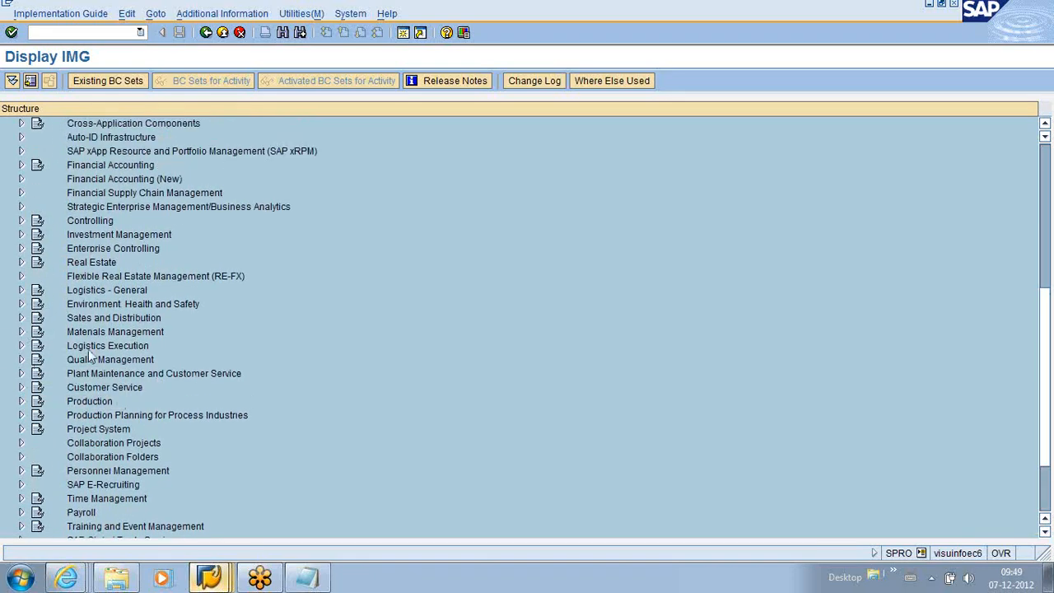
scroll(115, 366, "down", 1)
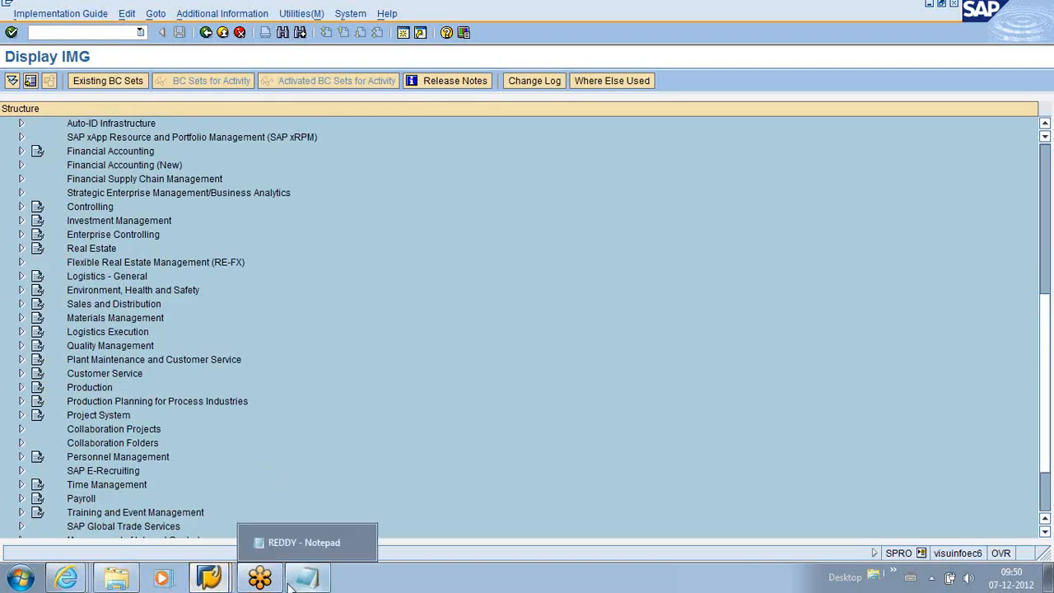
mouse_move(208, 578)
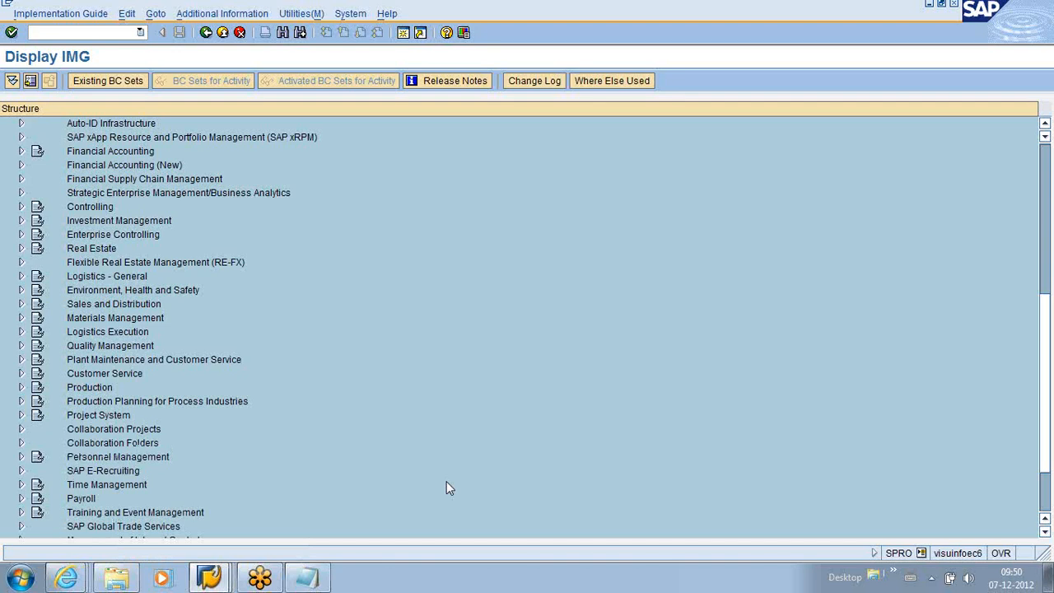
scroll(419, 486, "down", 1)
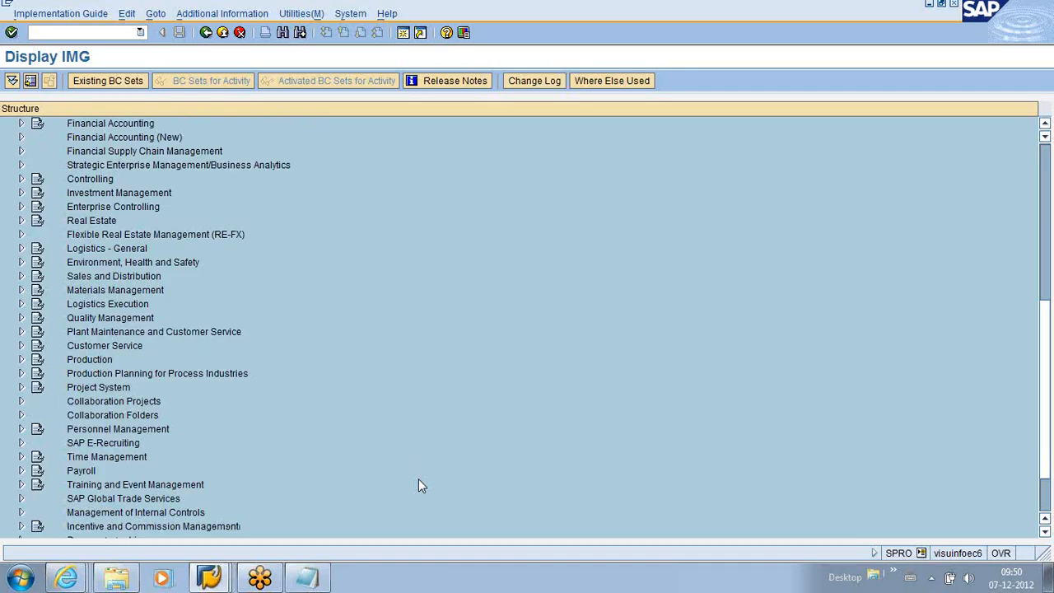
scroll(418, 486, "down", 1)
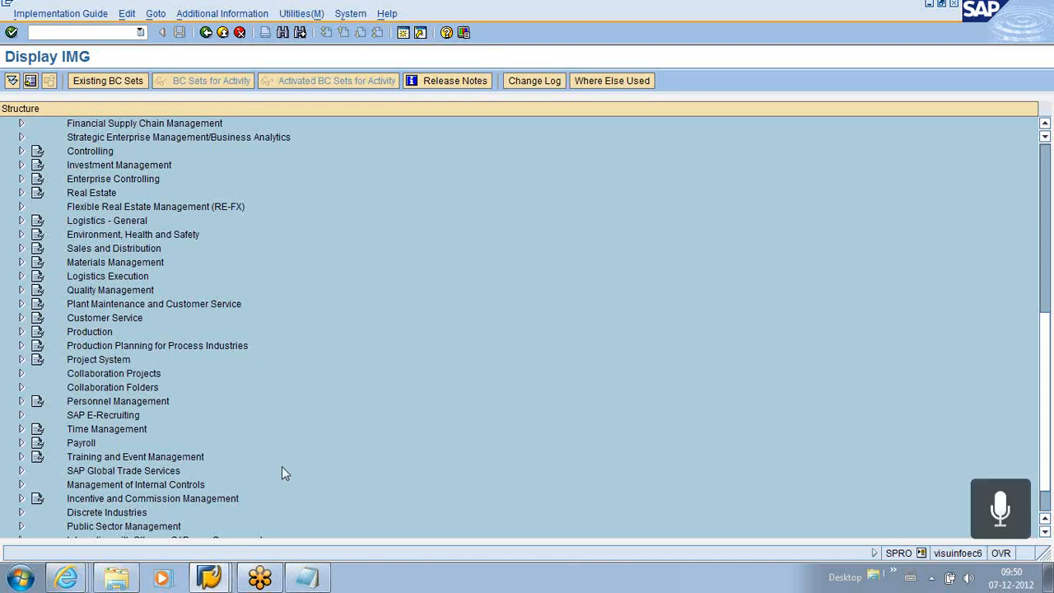
- Expand Production, Repetitive Manufacturing and Control Data in the guide, and view the Define Repetitive Manufacturing Profiles table
left_click(21, 332)
scroll(246, 409, "down", 1)
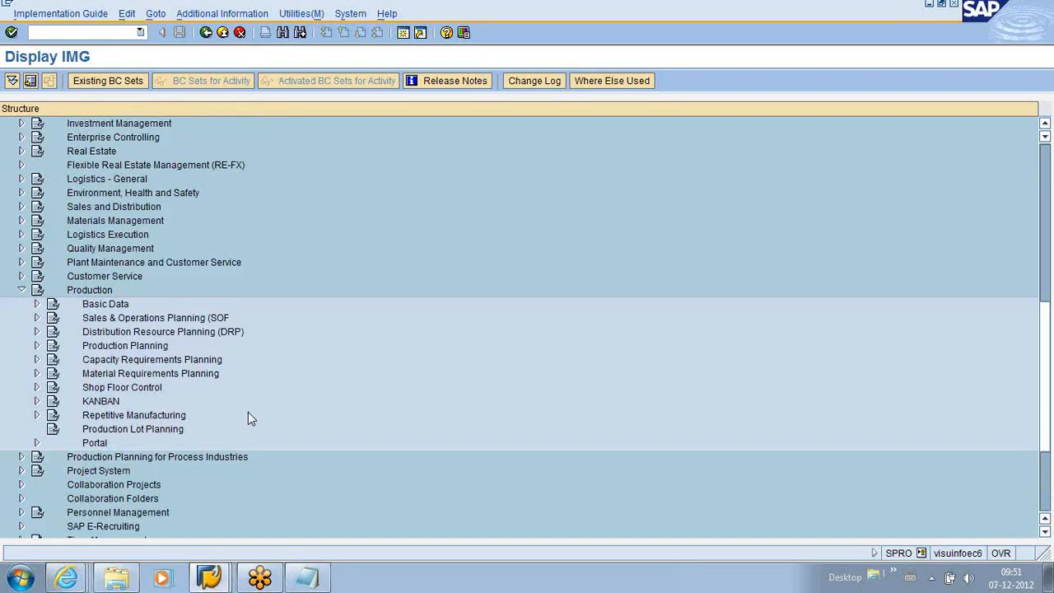
scroll(248, 411, "down", 1)
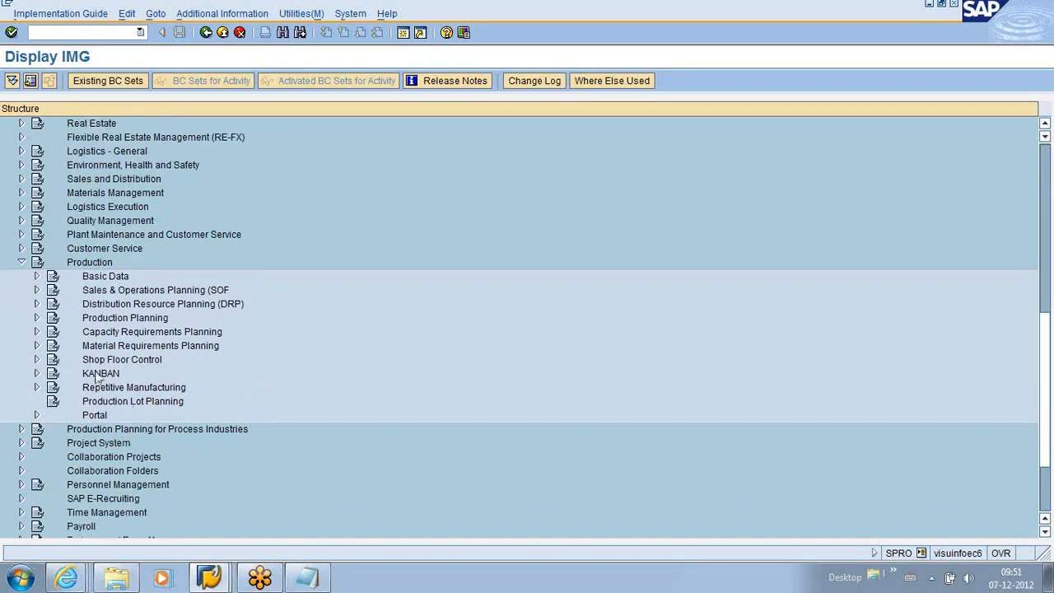
scroll(266, 365, "down", 1)
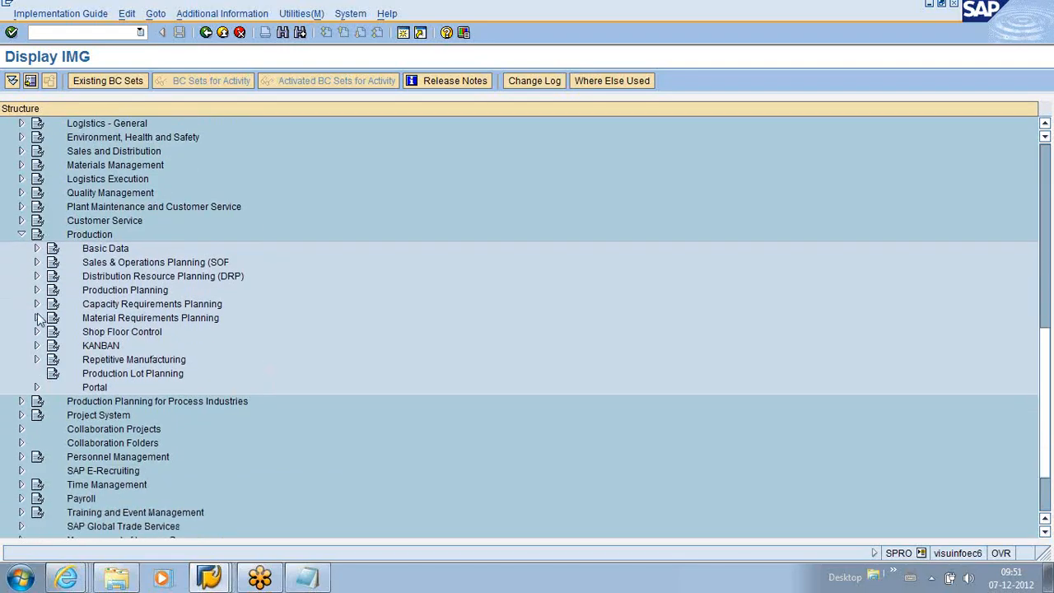
left_click(38, 360)
scroll(212, 364, "down", 1)
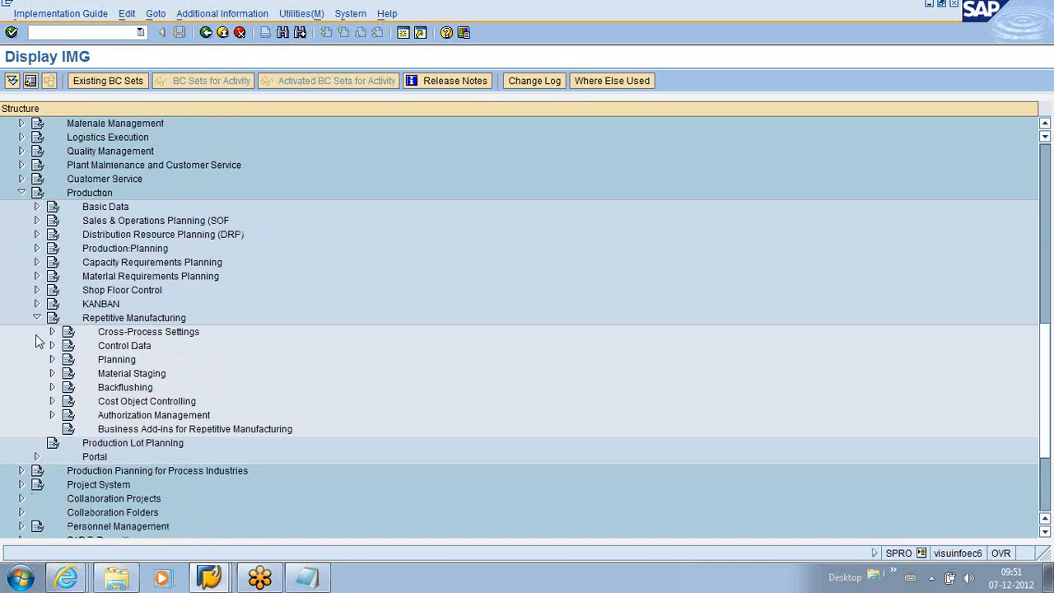
left_click(52, 345)
scroll(66, 344, "down", 1)
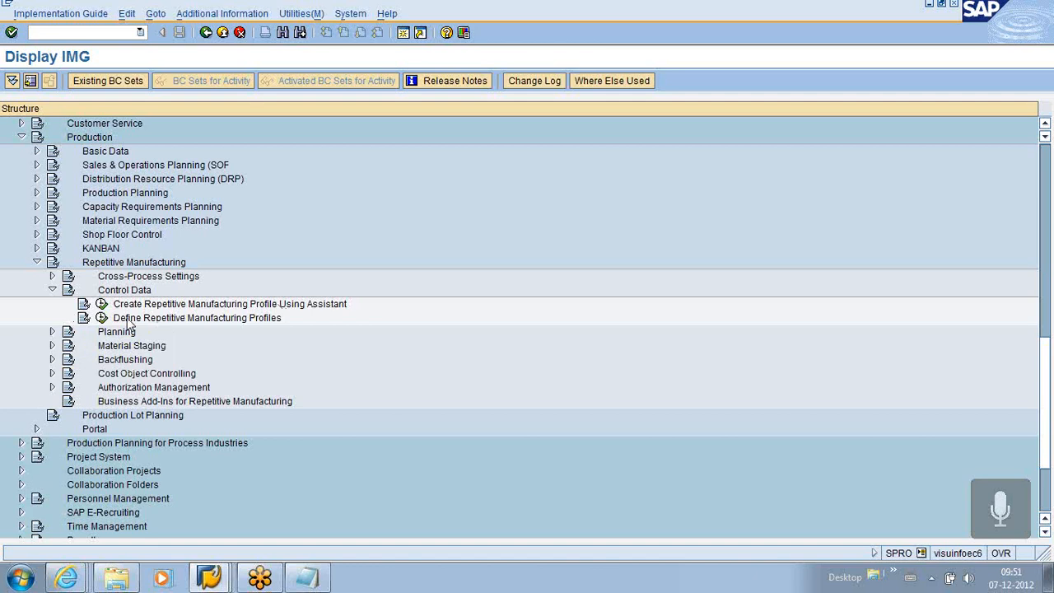
left_click(101, 318)
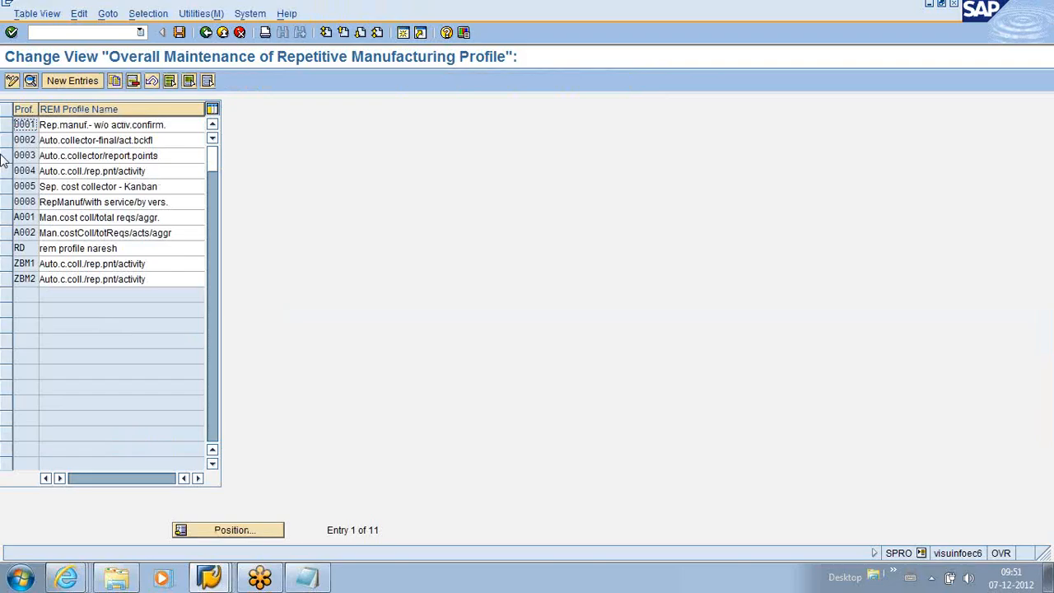
left_click(205, 32)
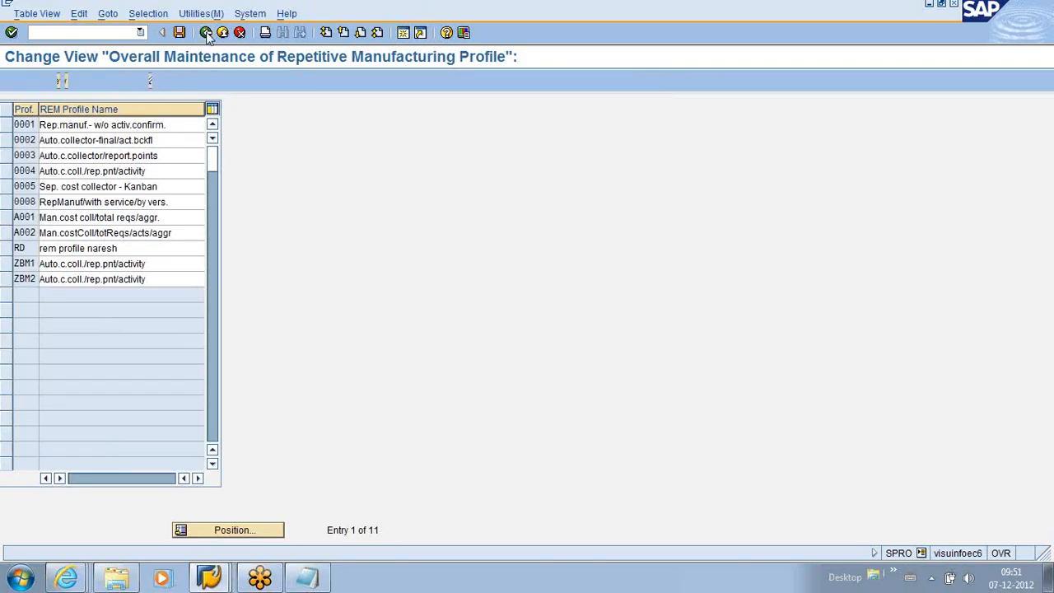
- Try creating a repetitive manufacturing profile in the assistant with REM profile template 9991, and cancel the wizard
left_click(101, 303)
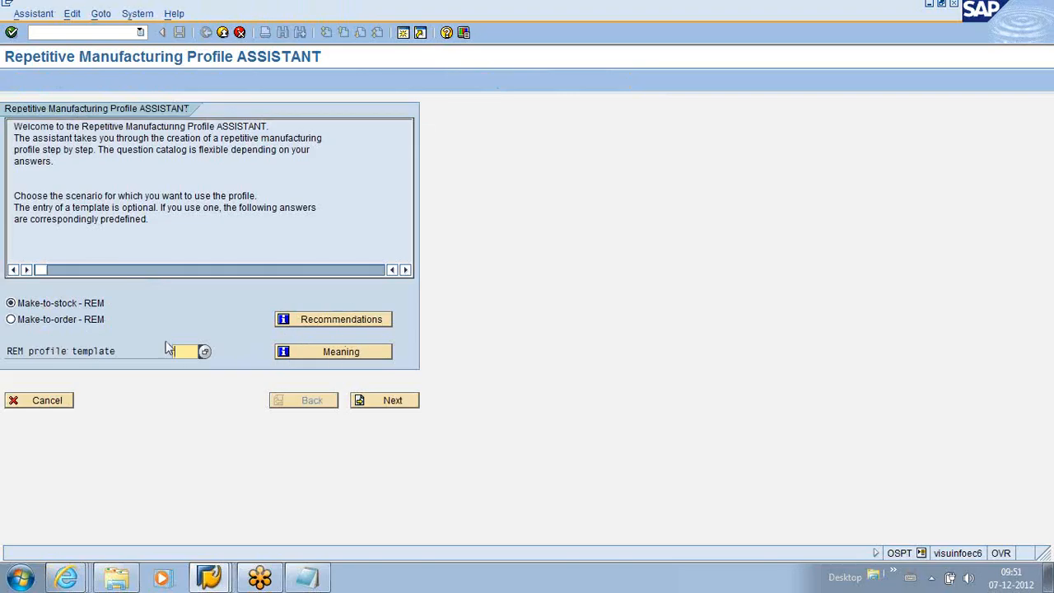
type("9999")
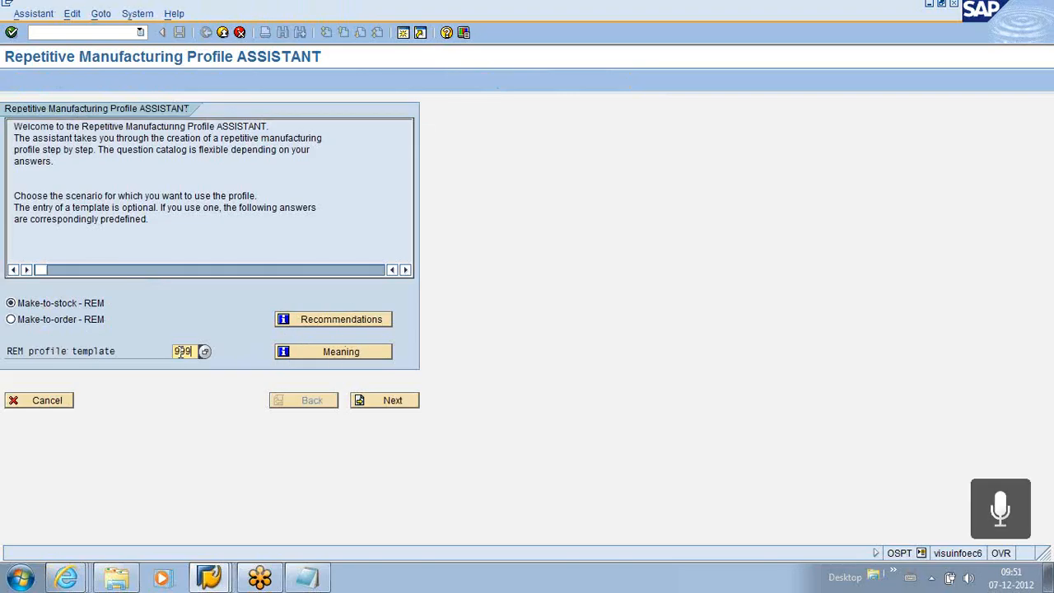
type("1")
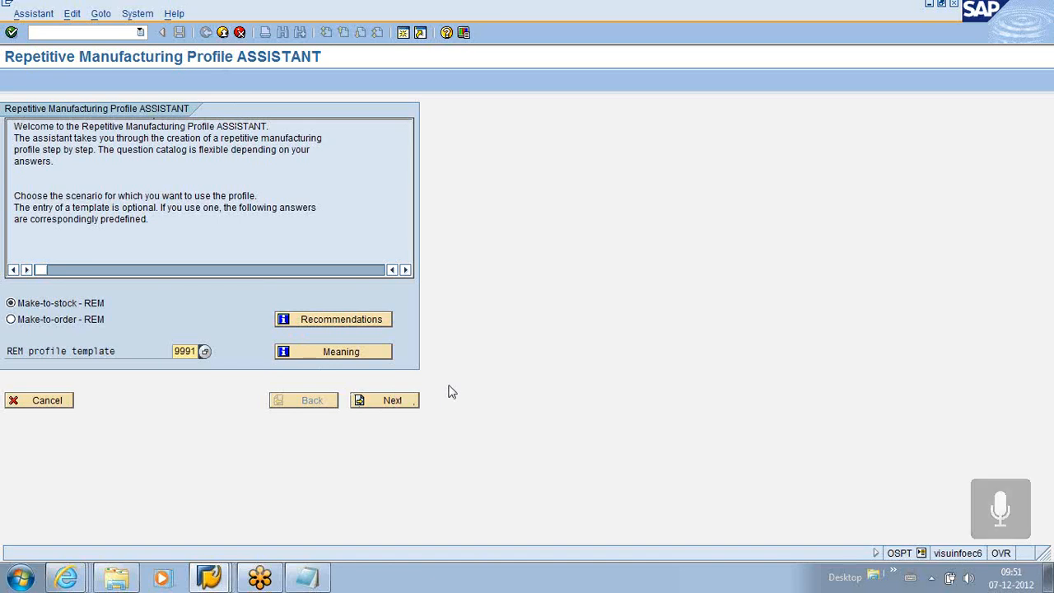
left_click(222, 33)
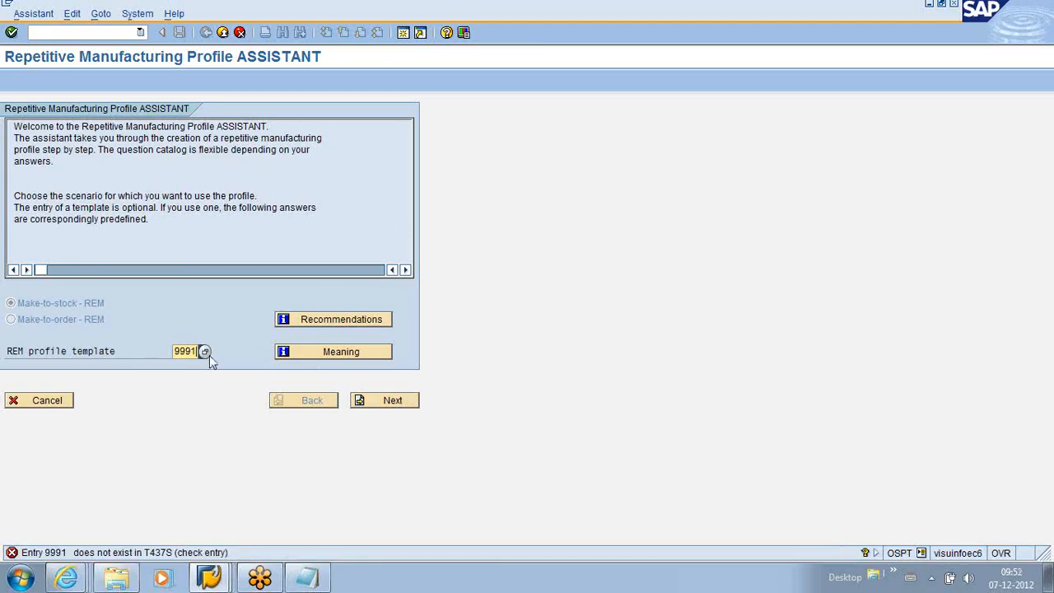
key("BackSpace")
key("BackSpace")
key("BackSpace")
left_click(229, 34)
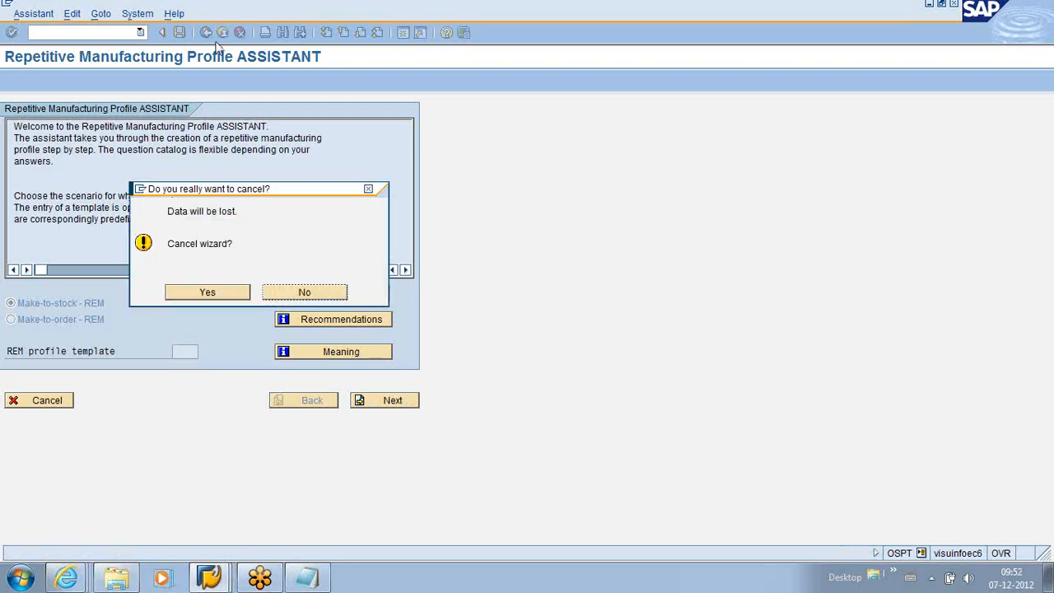
left_click(207, 292)
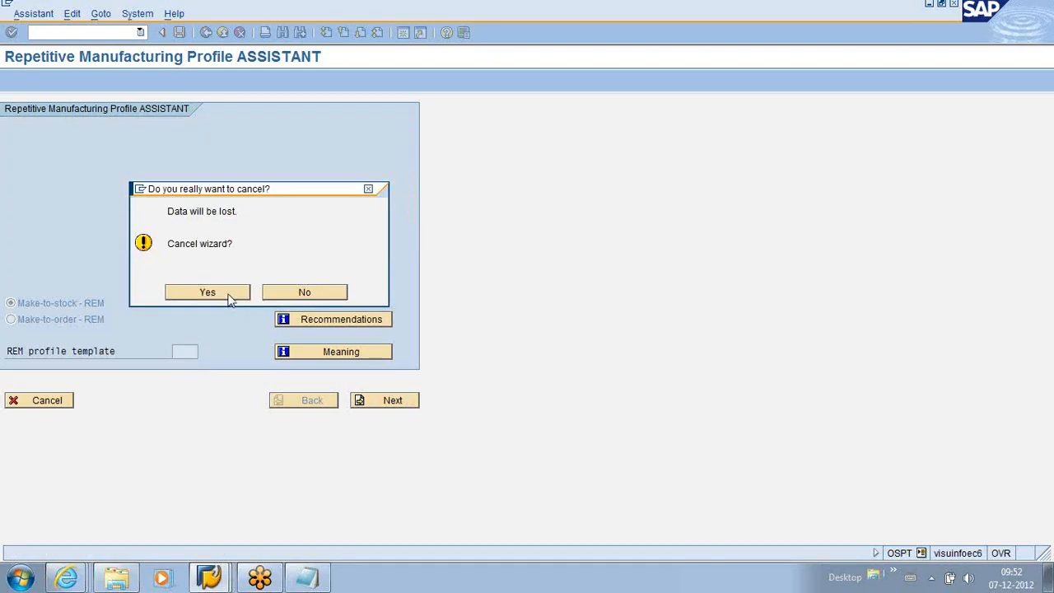
- Open Define Repetitive Manufacturing Profiles, copy REM profile 0001 and set the copy's profile key to 999
left_click(101, 318)
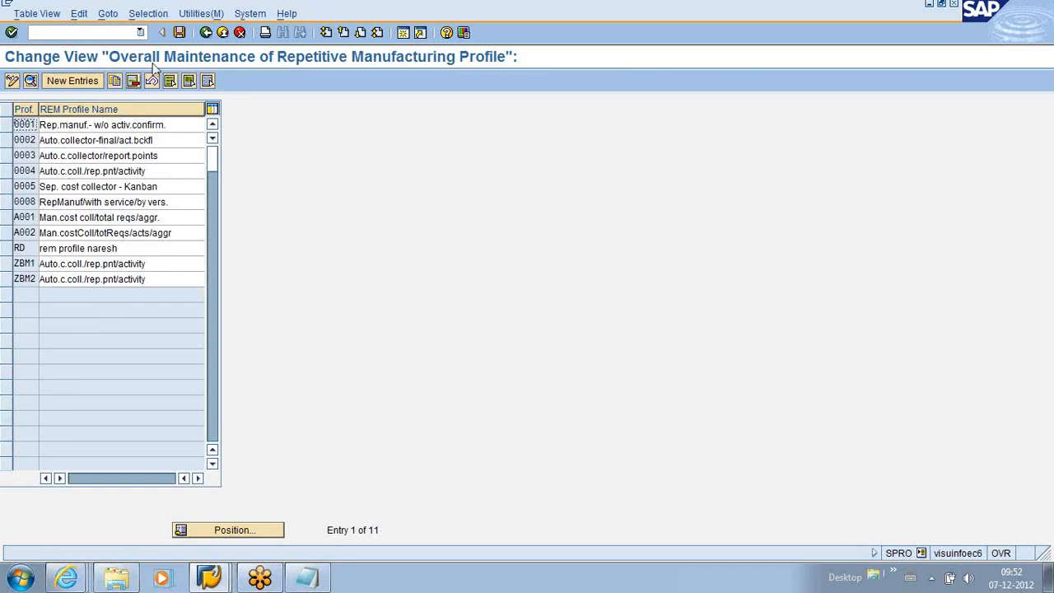
left_click(7, 124)
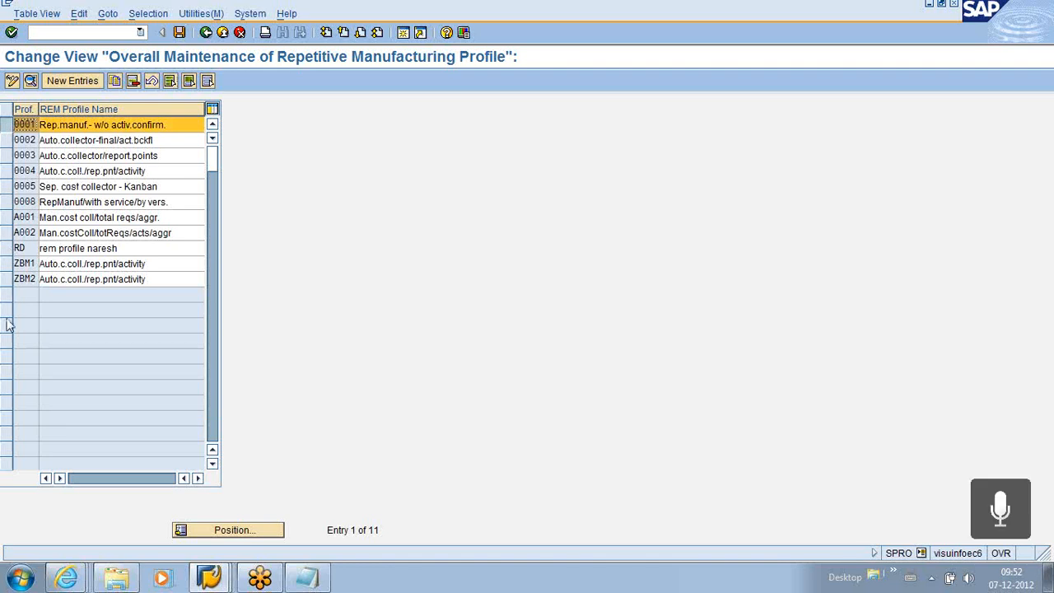
left_click(114, 80)
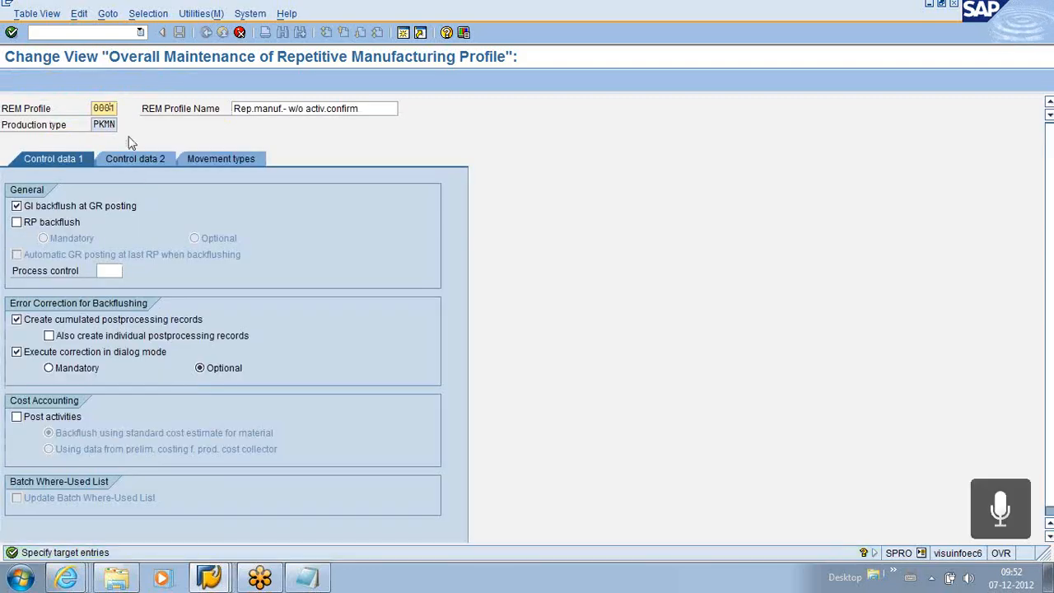
key("BackSpace")
key("BackSpace")
left_click(115, 123)
- Name the copied profile Rep.manuf.- w/o activ. with the surname suffix, accept the namespace warning and save the profile
left_click(376, 109)
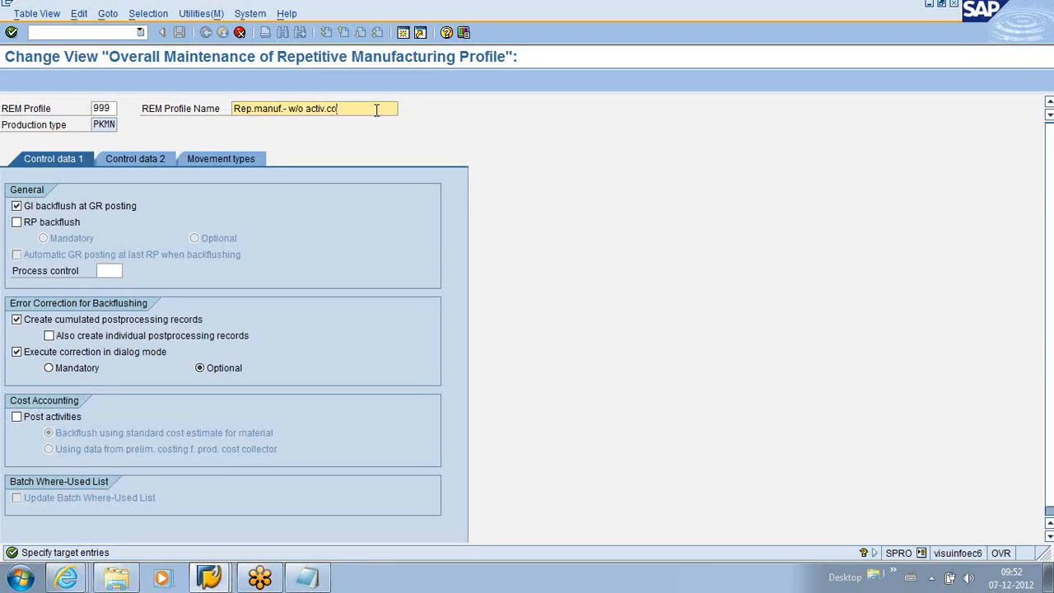
key("BackSpace")
key("BackSpace")
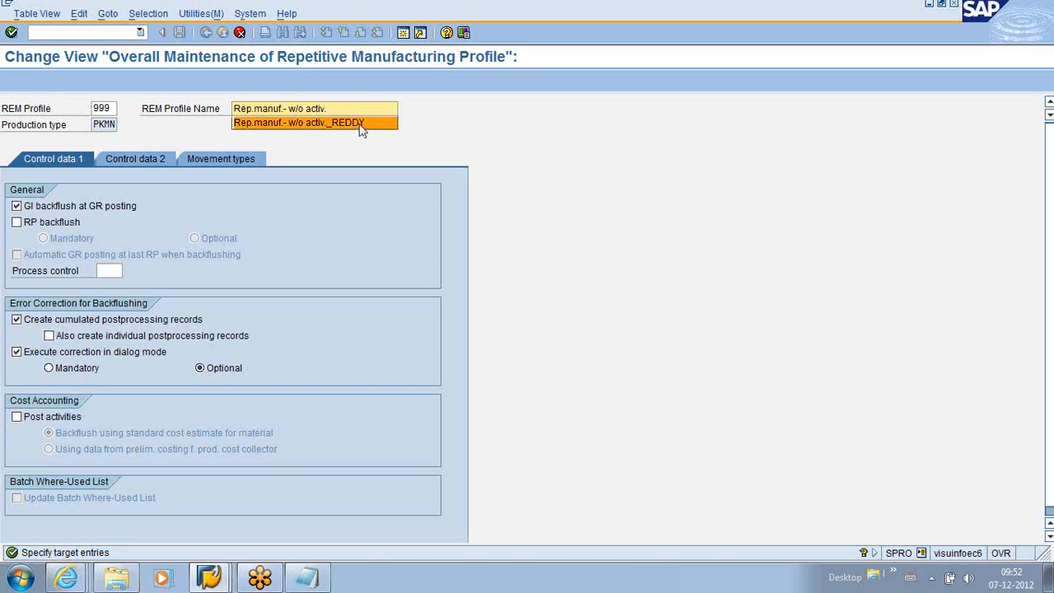
left_click(359, 123)
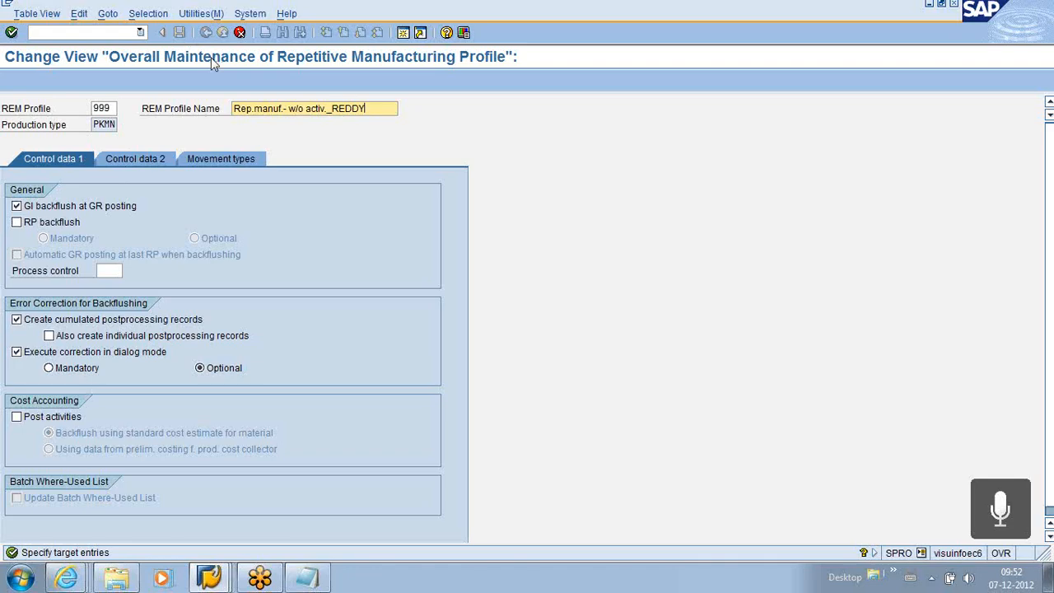
key("Return")
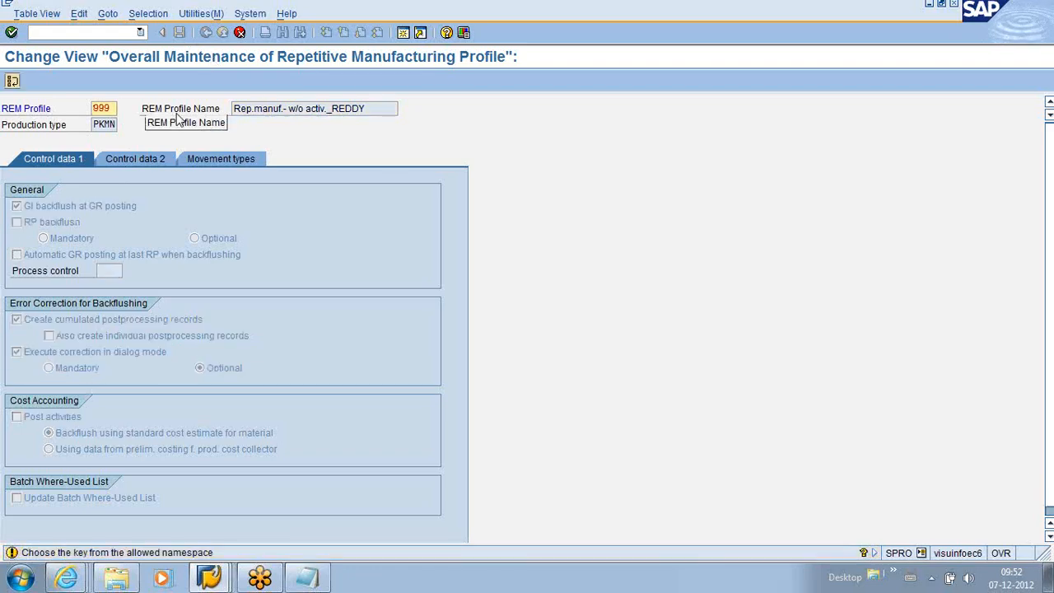
key("Return")
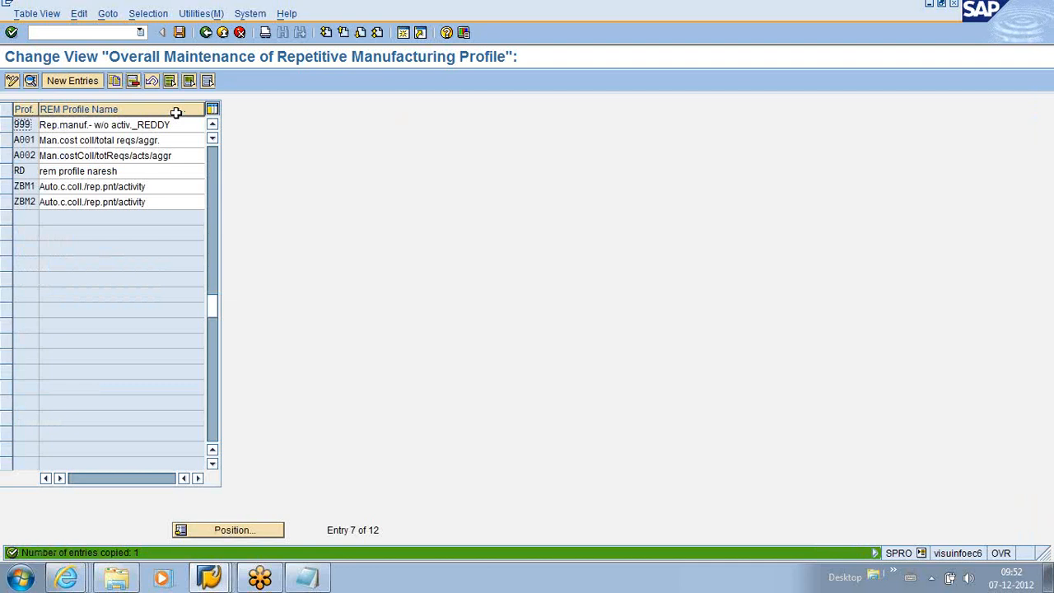
left_click(180, 33)
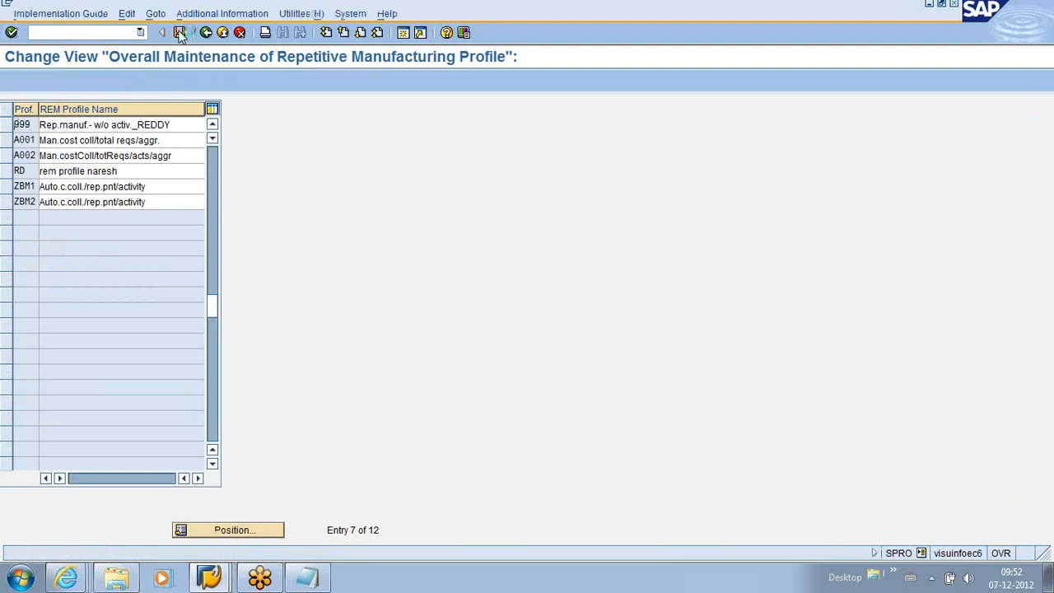
- Confirm the proposed Customizing request, reopen Define Repetitive Manufacturing Profiles and display the details of profile 999
left_click(36, 236)
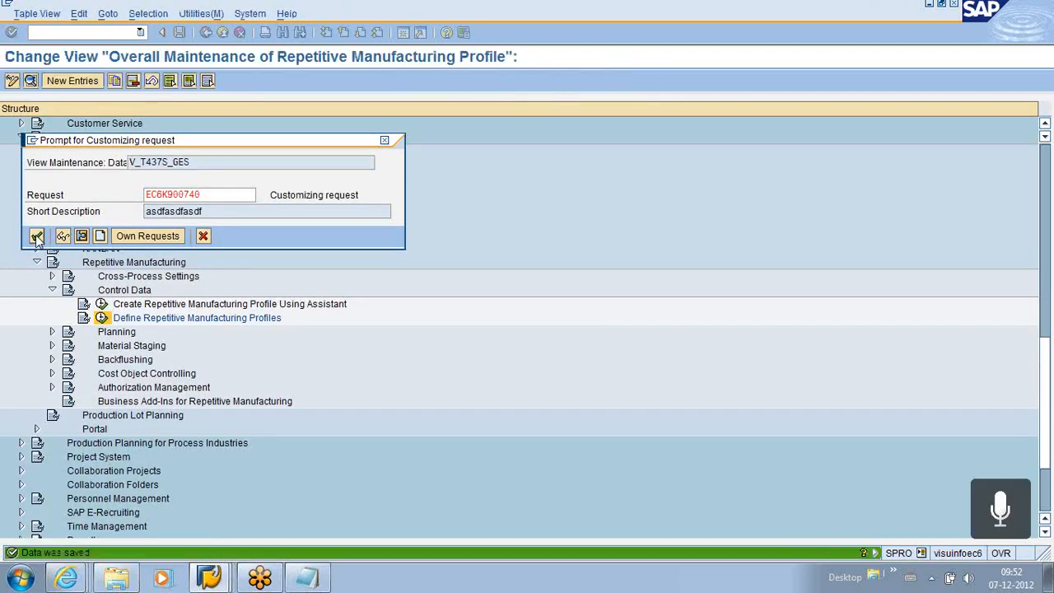
left_click(206, 33)
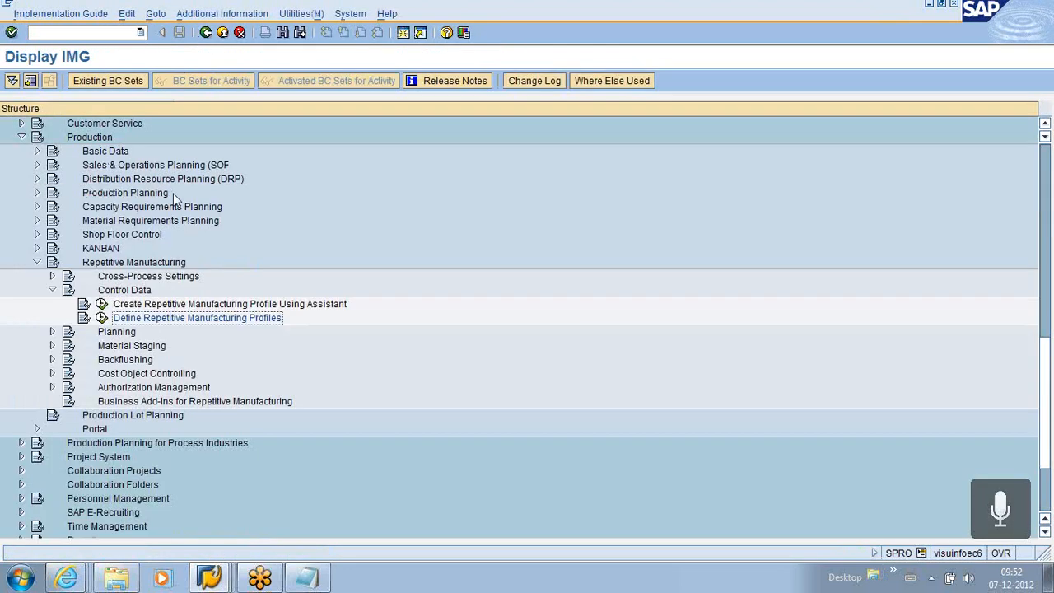
left_click(102, 315)
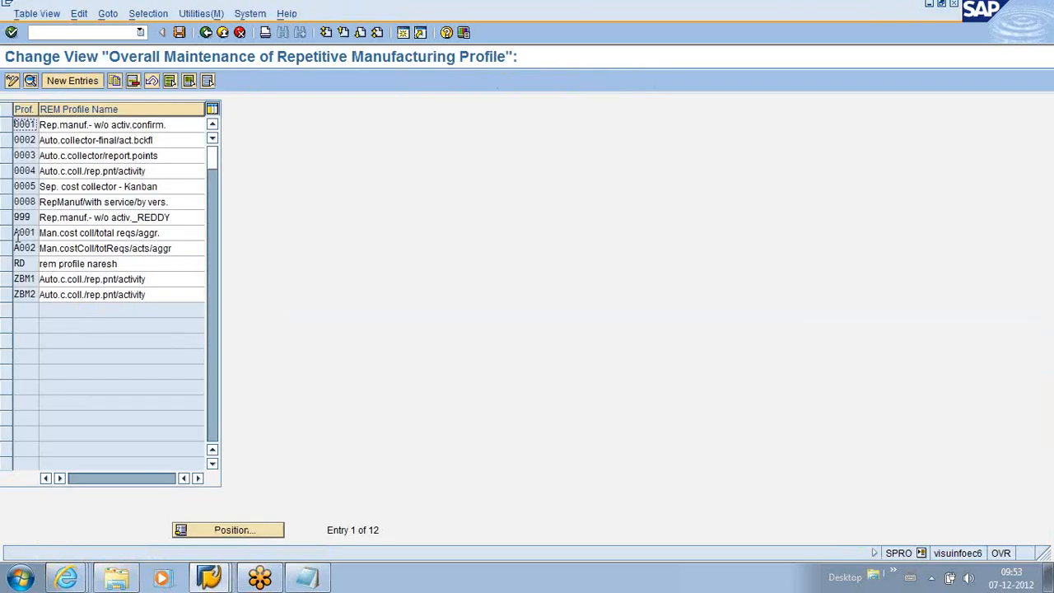
left_click(8, 219)
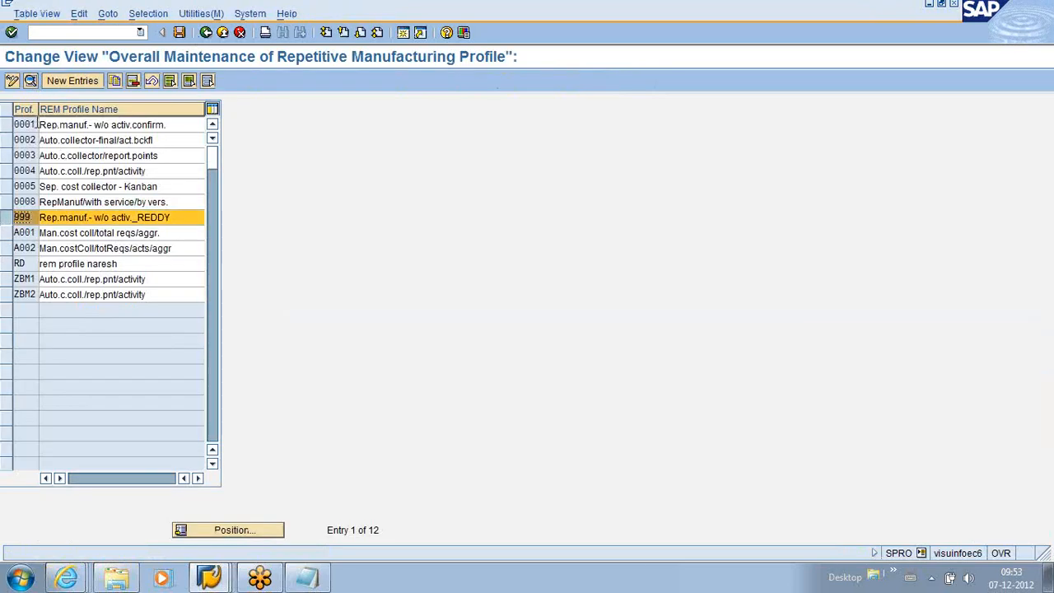
left_click(31, 80)
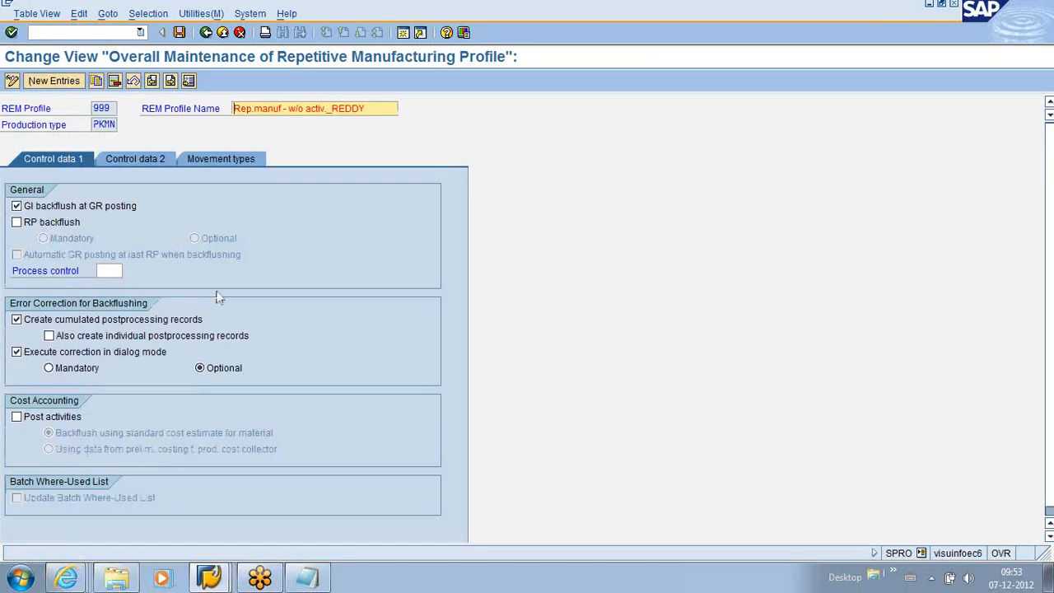
- Review the Control data 1, Control data 2 and Movement types settings of repetitive manufacturing profile 999
left_click(126, 158)
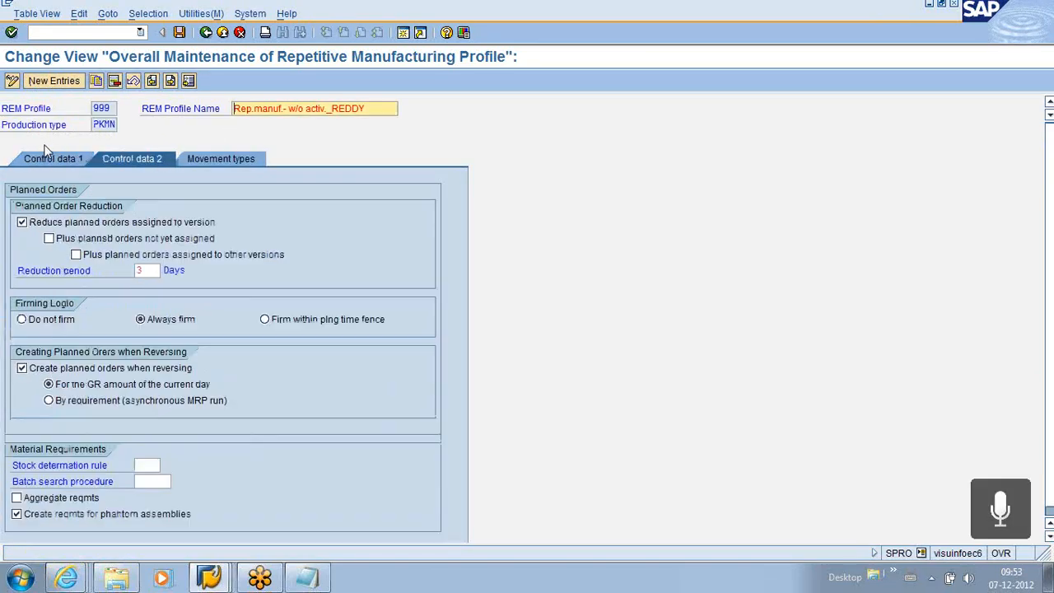
left_click(42, 157)
left_click(151, 161)
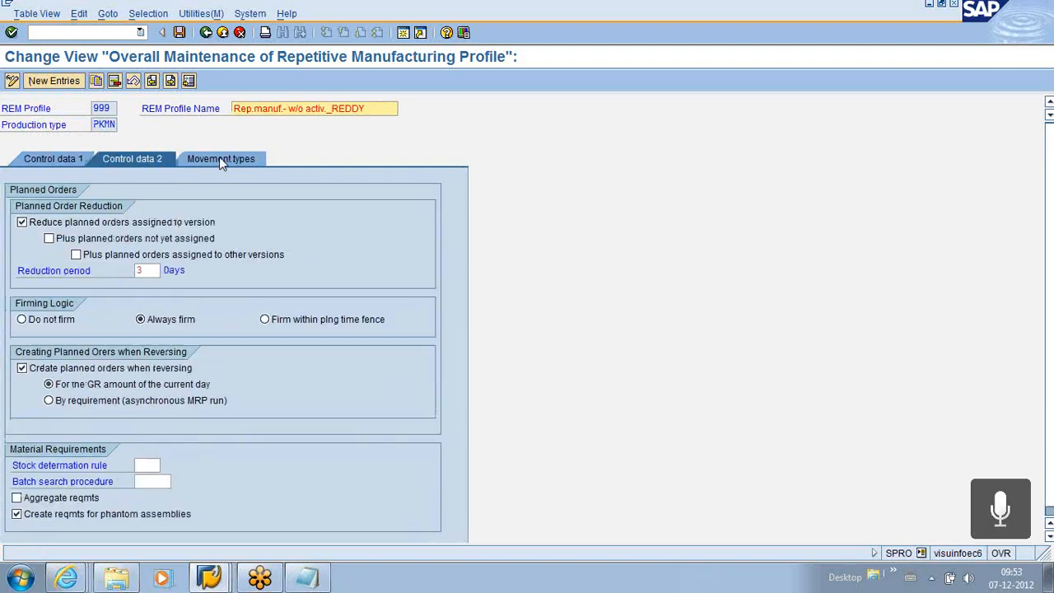
left_click(219, 158)
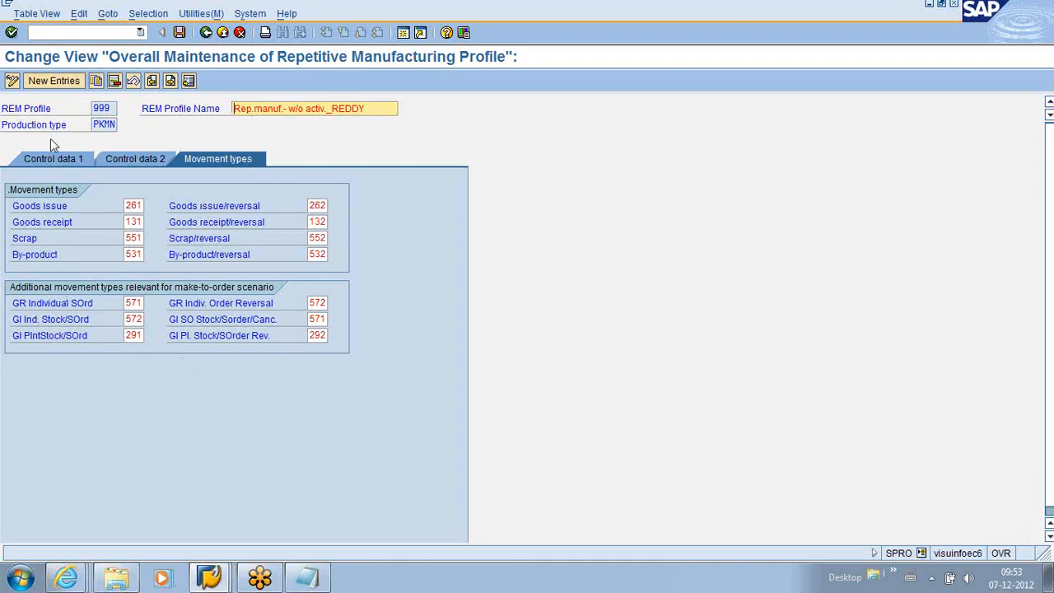
left_click(51, 160)
left_click(136, 157)
left_click(51, 160)
left_click(120, 159)
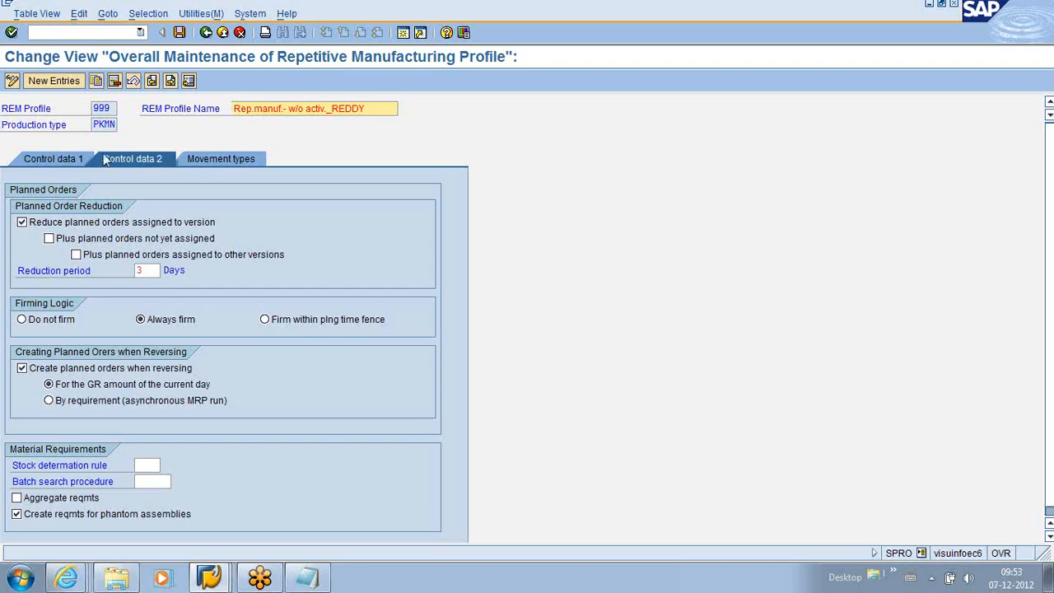
left_click(64, 163)
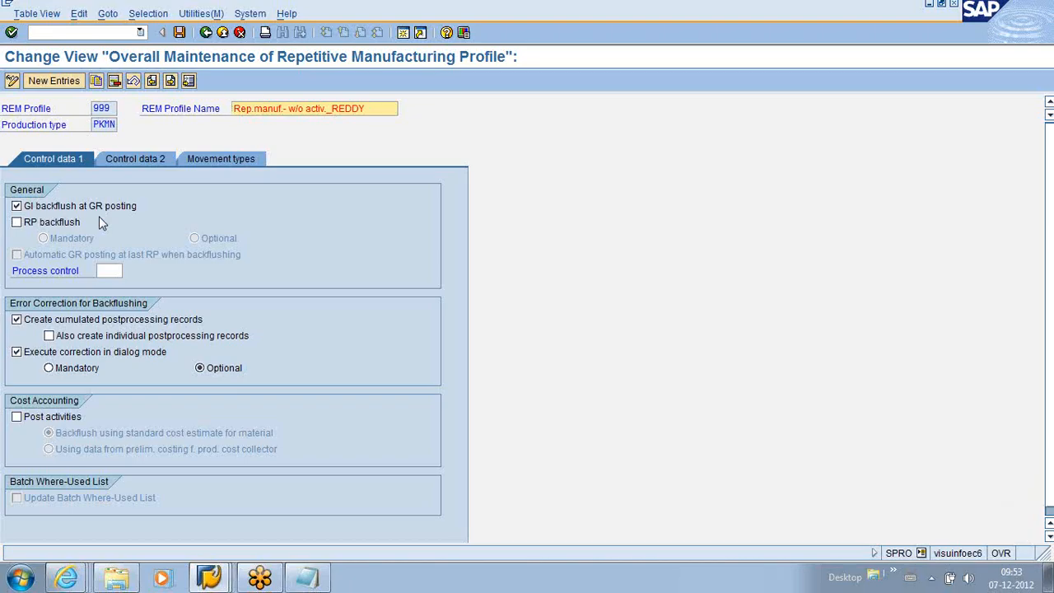
- Switch to the Notepad notes and look through them for the repetitive manufacturing section with the product cost collector and GR/GI postings
left_click(314, 579)
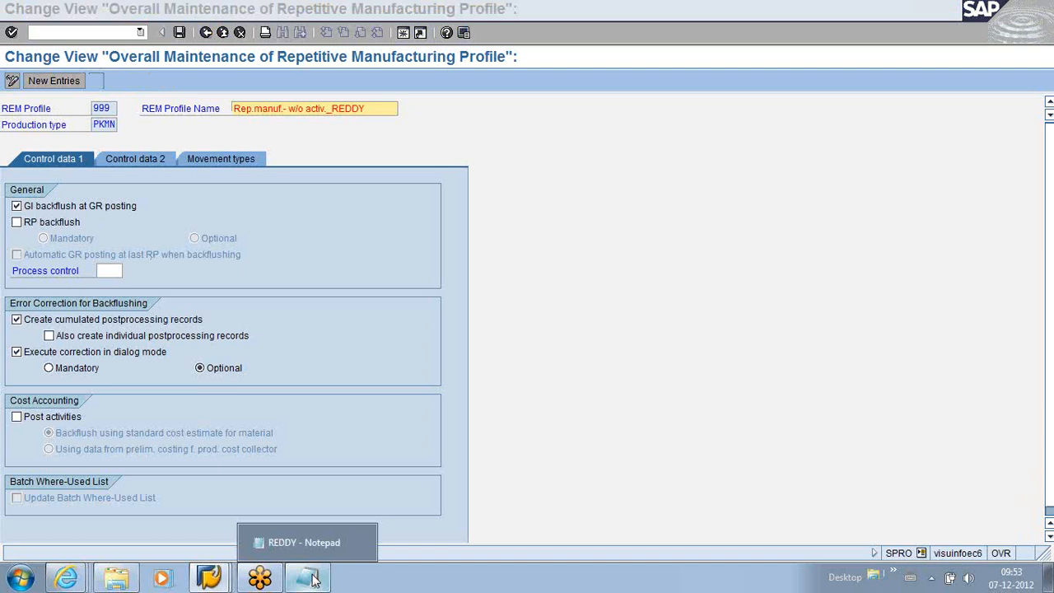
scroll(335, 400, "up", 6)
scroll(335, 399, "up", 20)
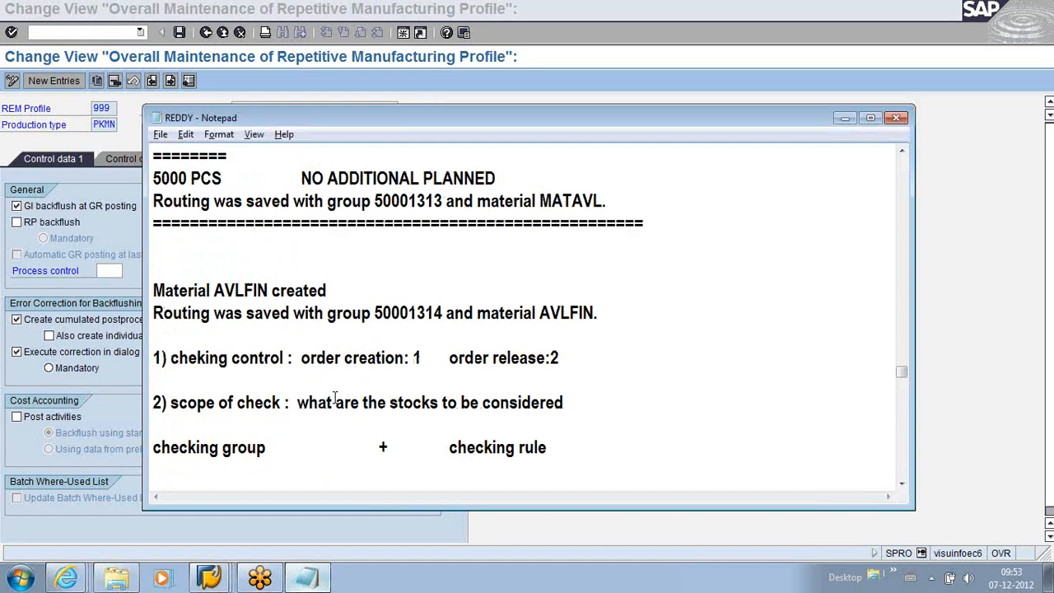
scroll(335, 398, "up", 20)
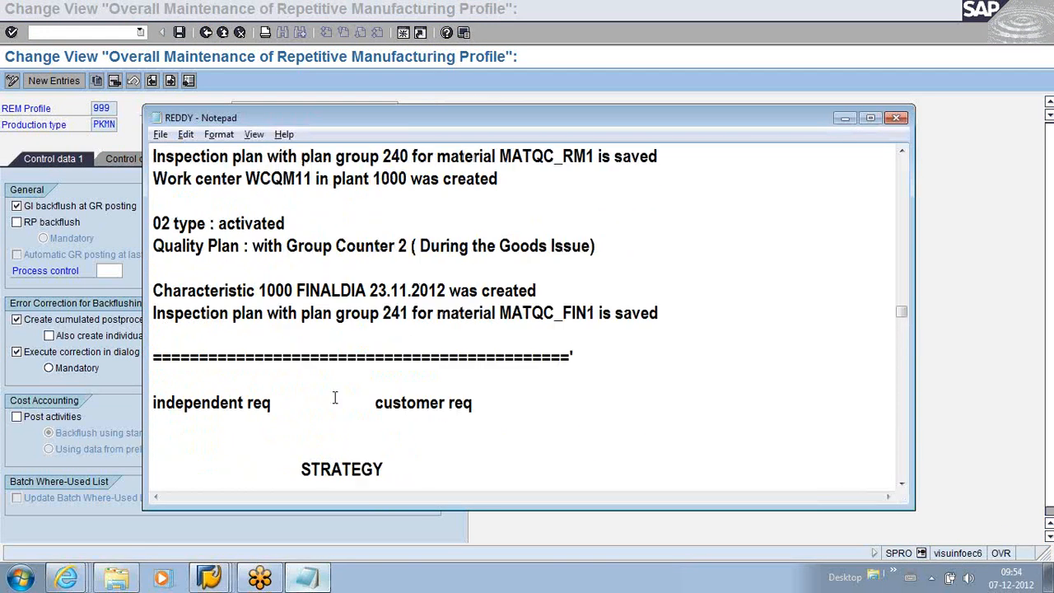
scroll(335, 399, "up", 20)
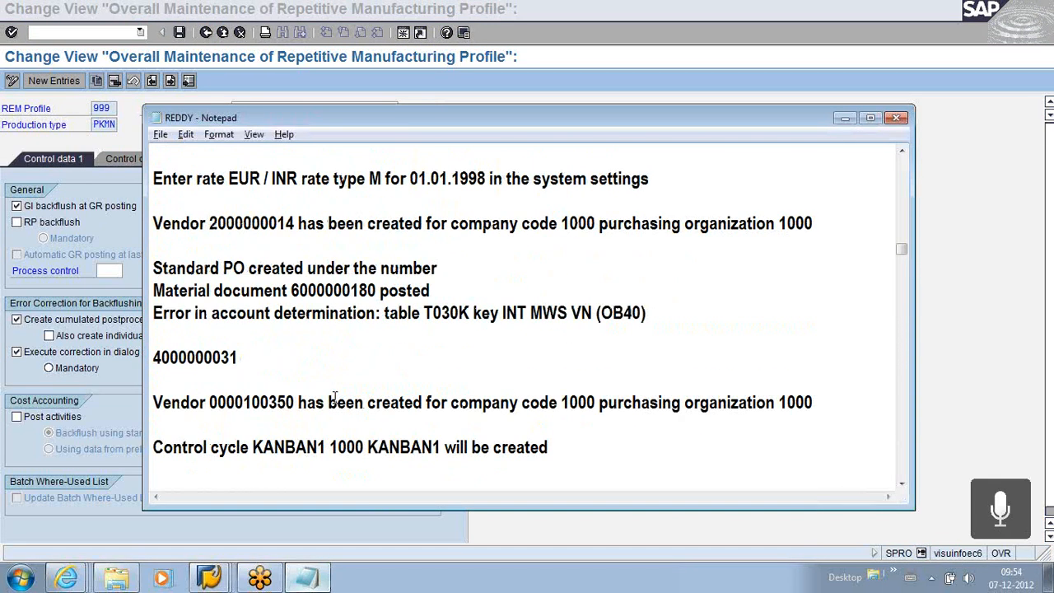
scroll(335, 399, "up", 20)
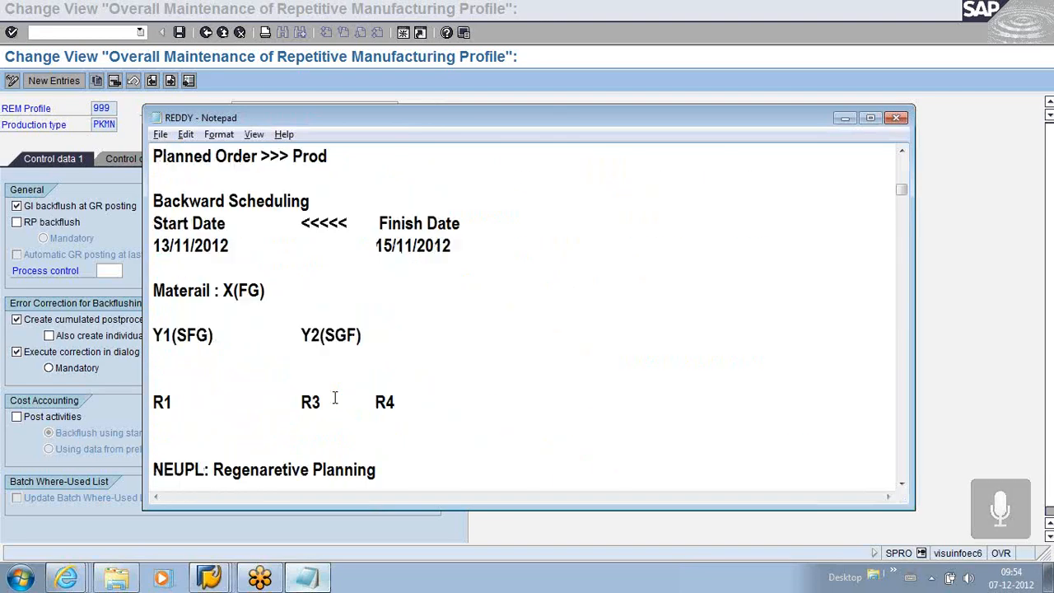
scroll(335, 398, "up", 3)
scroll(335, 398, "down", 3)
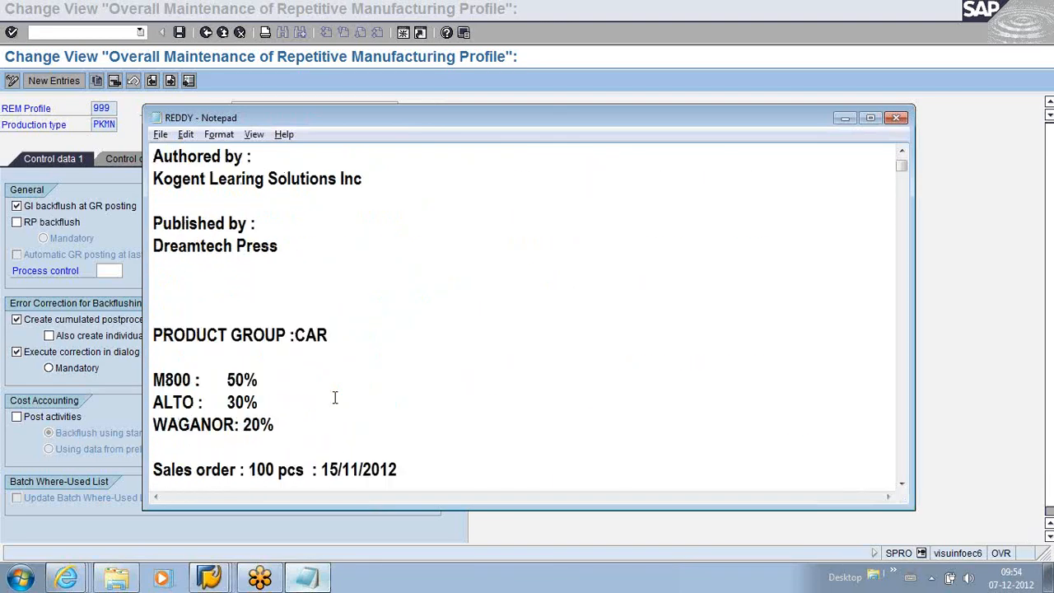
scroll(335, 398, "down", 20)
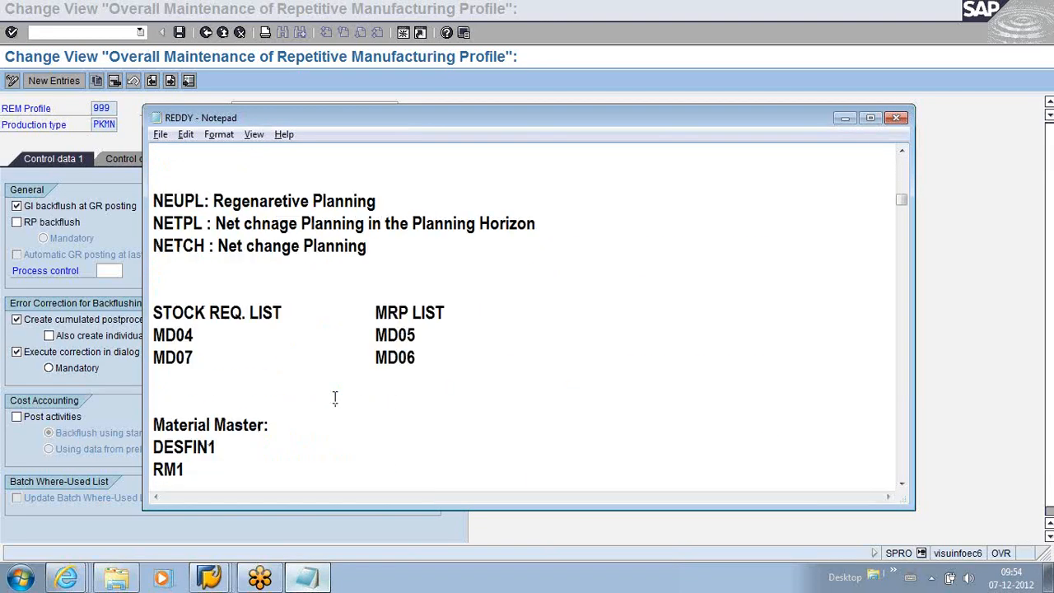
scroll(335, 399, "down", 5)
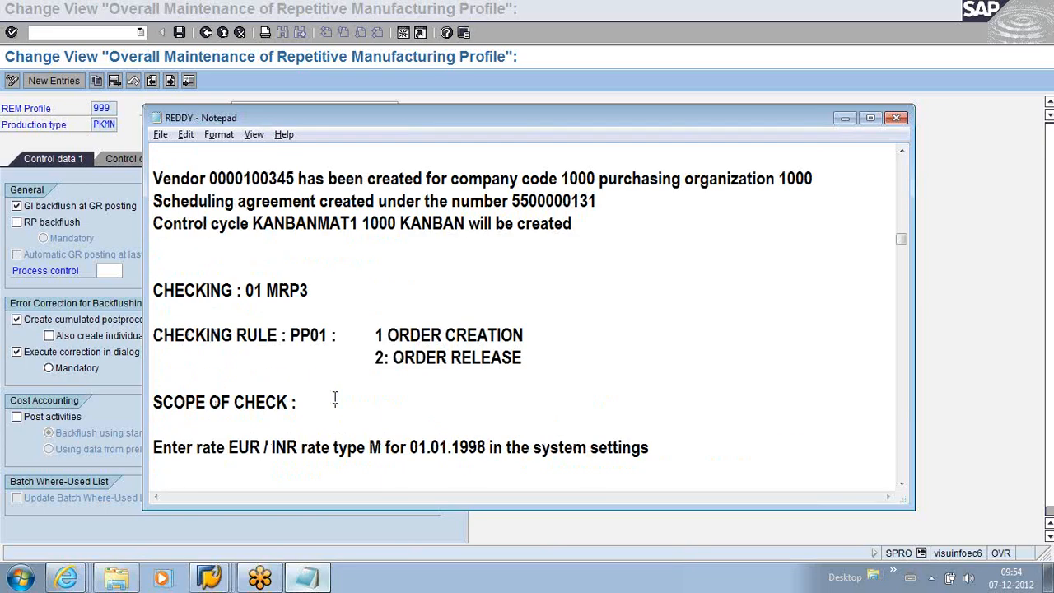
scroll(335, 399, "down", 8)
scroll(335, 398, "down", 11)
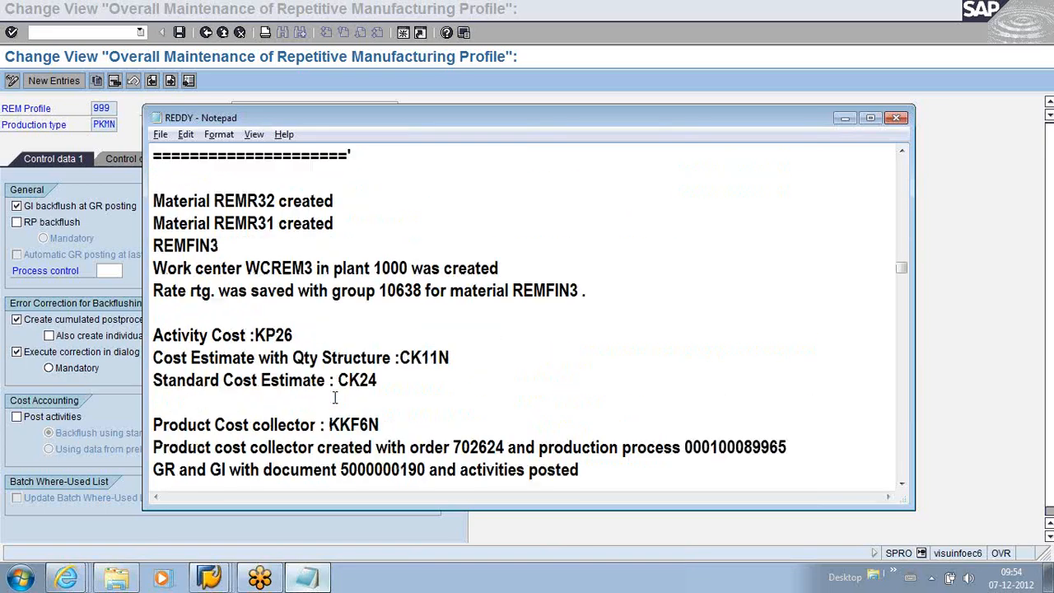
scroll(335, 398, "down", 6)
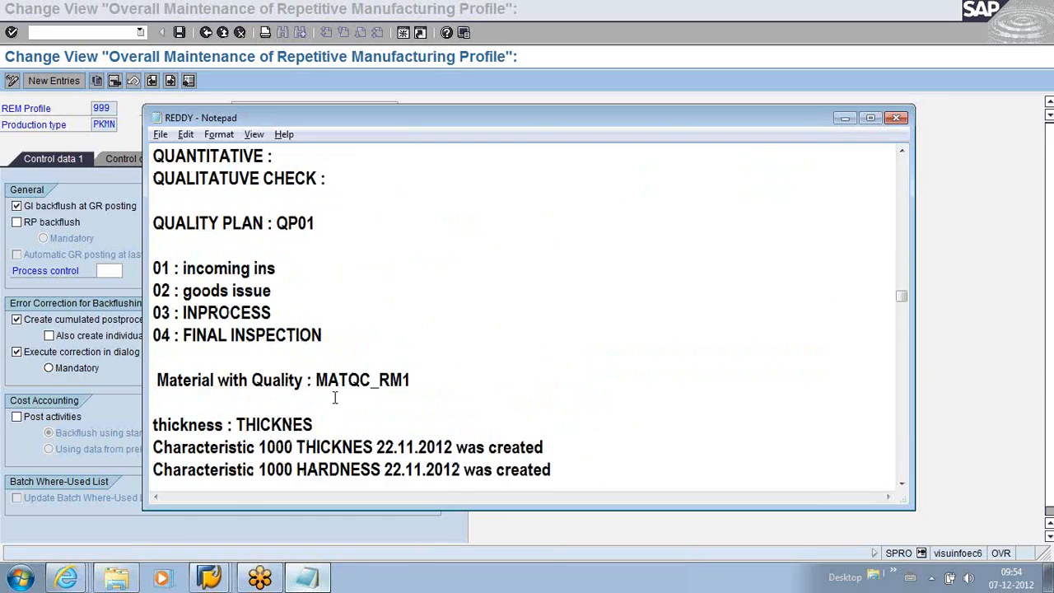
scroll(335, 399, "down", 11)
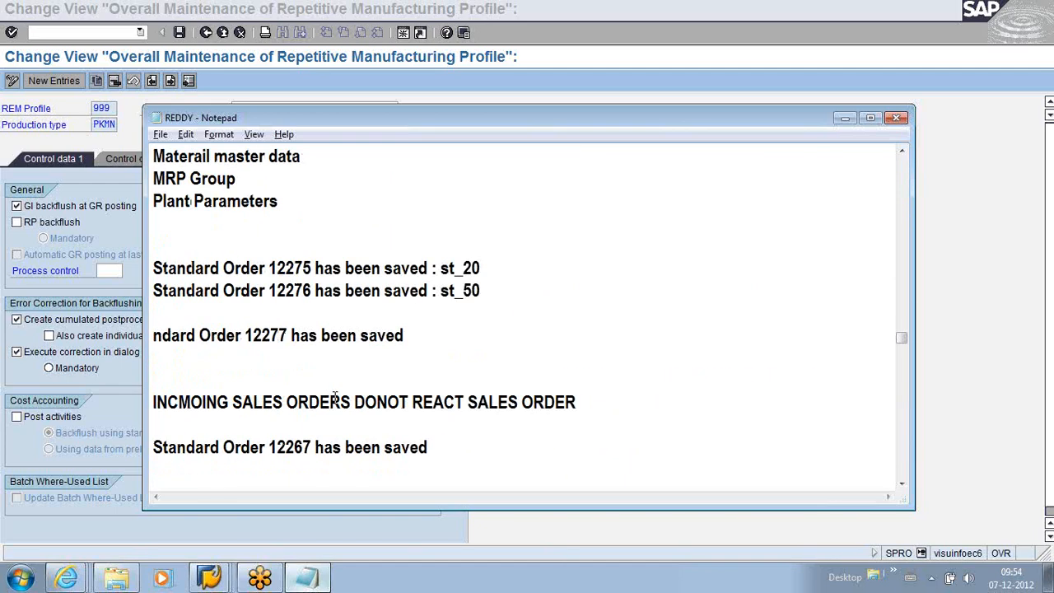
scroll(335, 398, "down", 7)
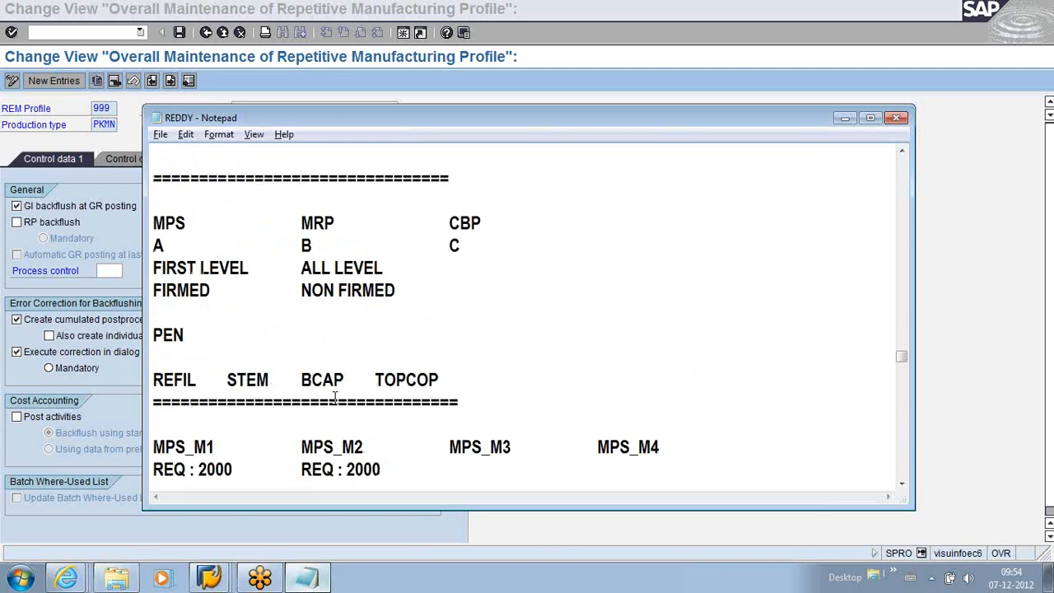
scroll(335, 399, "up", 2)
scroll(335, 398, "down", 7)
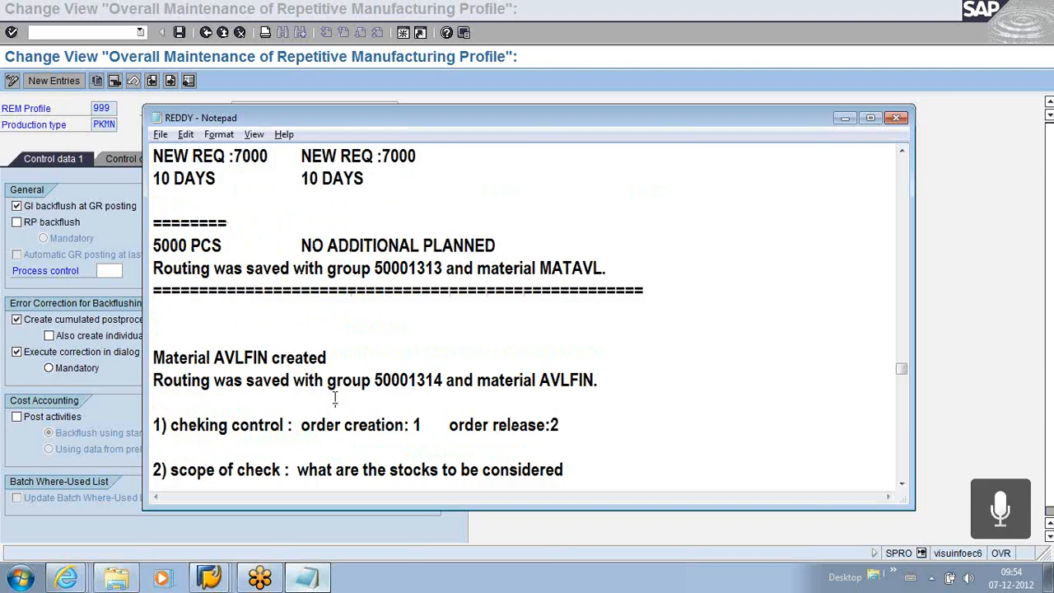
scroll(335, 399, "up", 12)
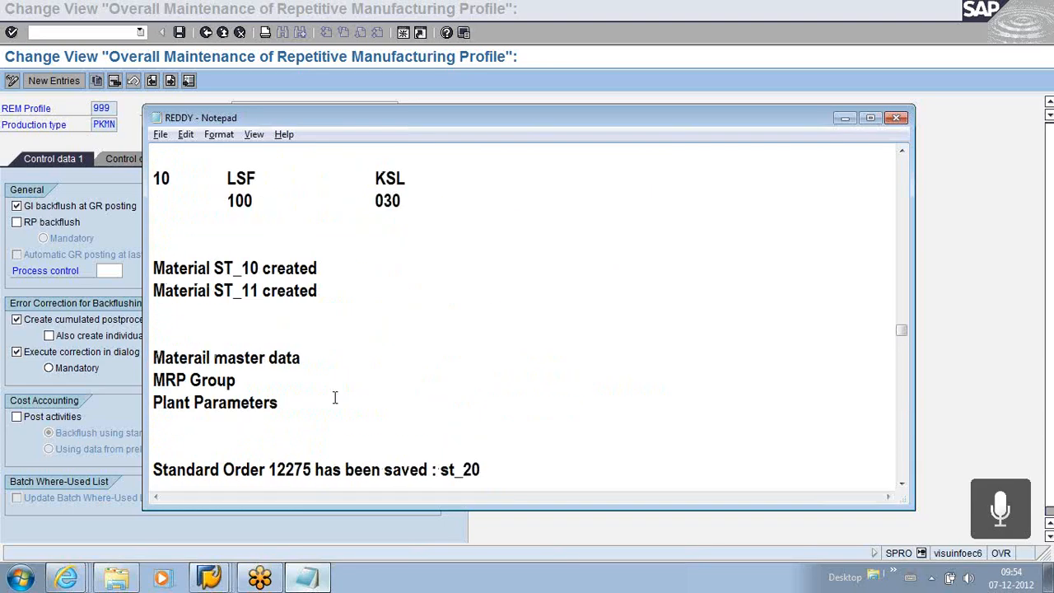
scroll(335, 399, "up", 10)
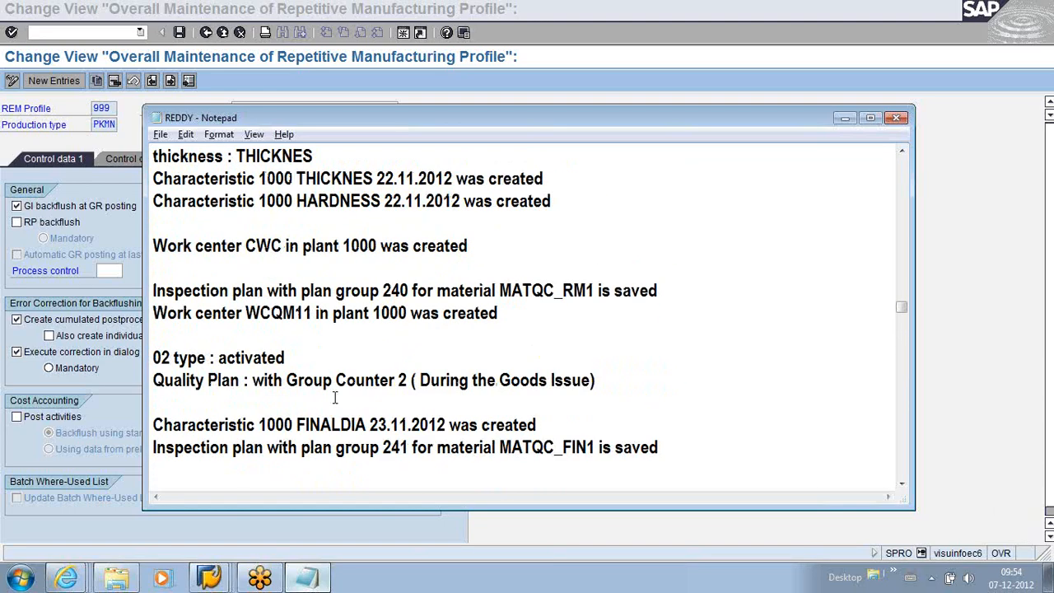
scroll(335, 398, "up", 4)
scroll(335, 398, "up", 8)
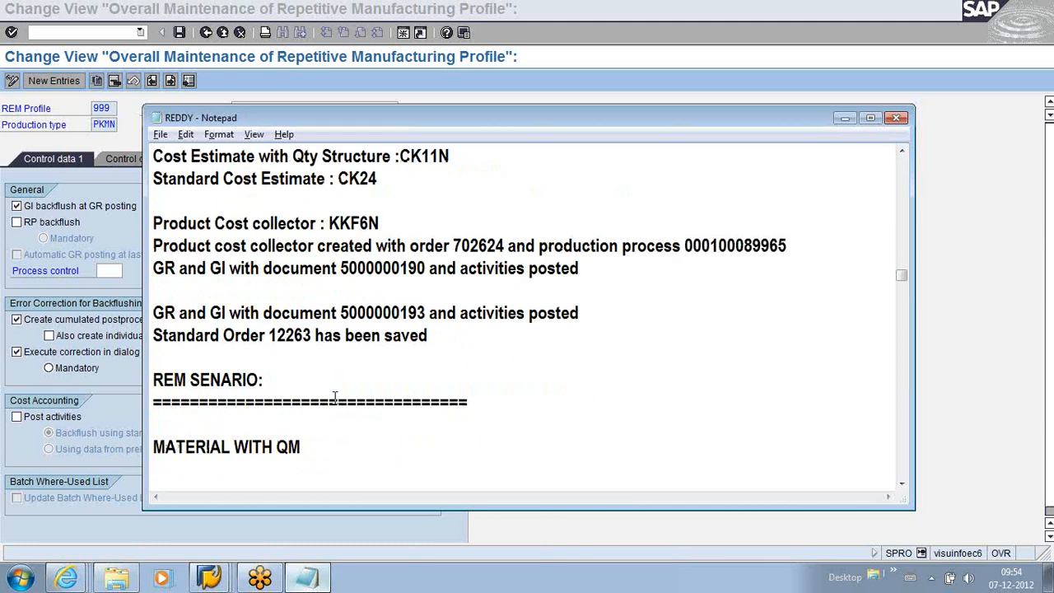
- Maximize the notes and highlight the GR and GI activities posting line directly above the standard order entry
left_click_drag(153, 312, 609, 310)
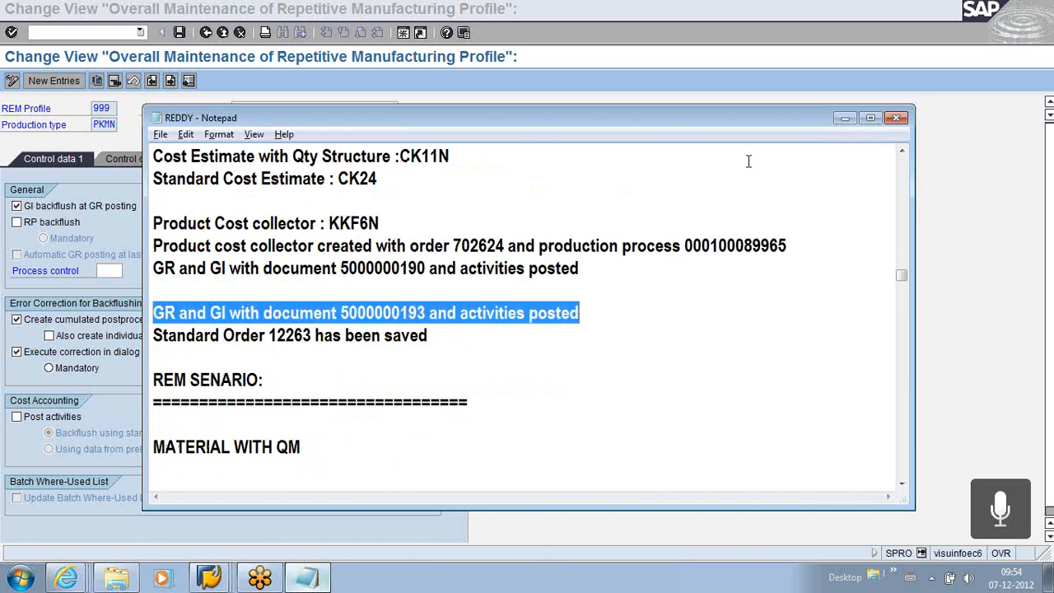
left_click(870, 120)
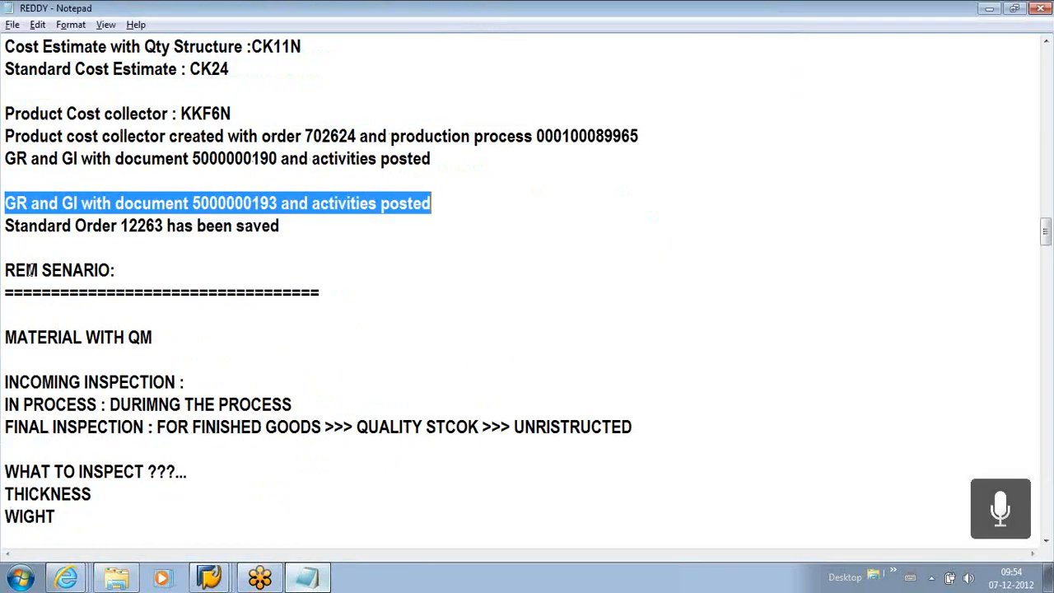
scroll(80, 271, "up", 2)
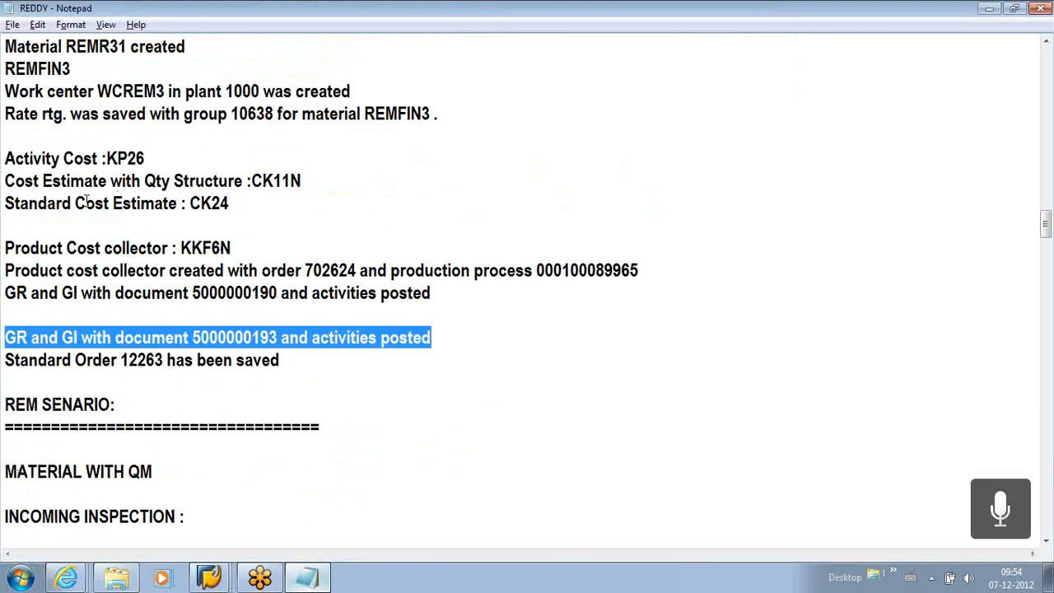
left_click_drag(66, 47, 162, 47)
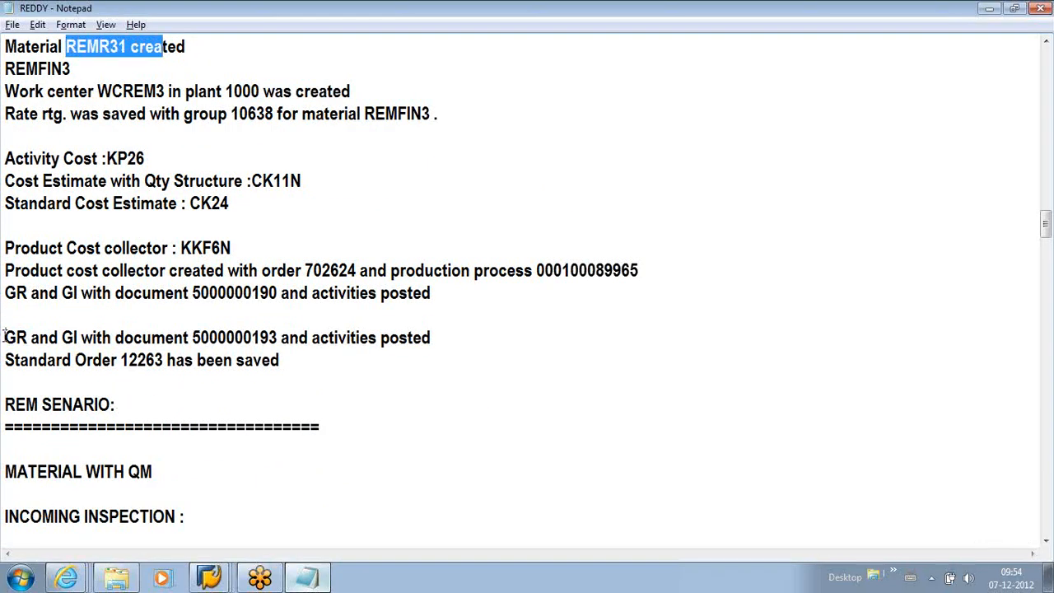
left_click_drag(5, 337, 433, 336)
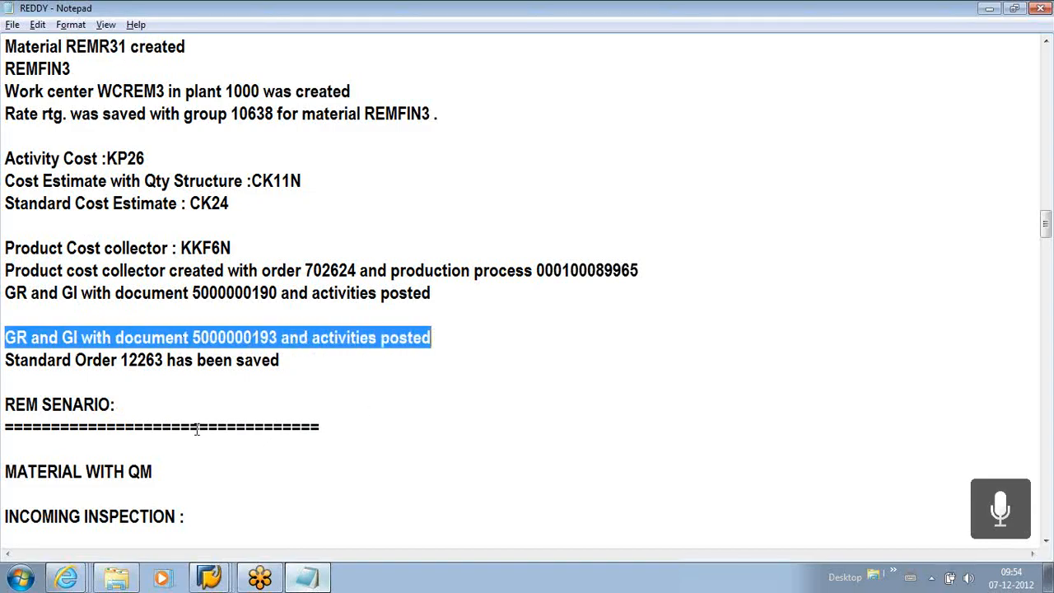
- Compare profile 999's Control data 1 settings in SAP with the GR and GI posting lines in the notes, ending in SAP
key("alt+Tab")
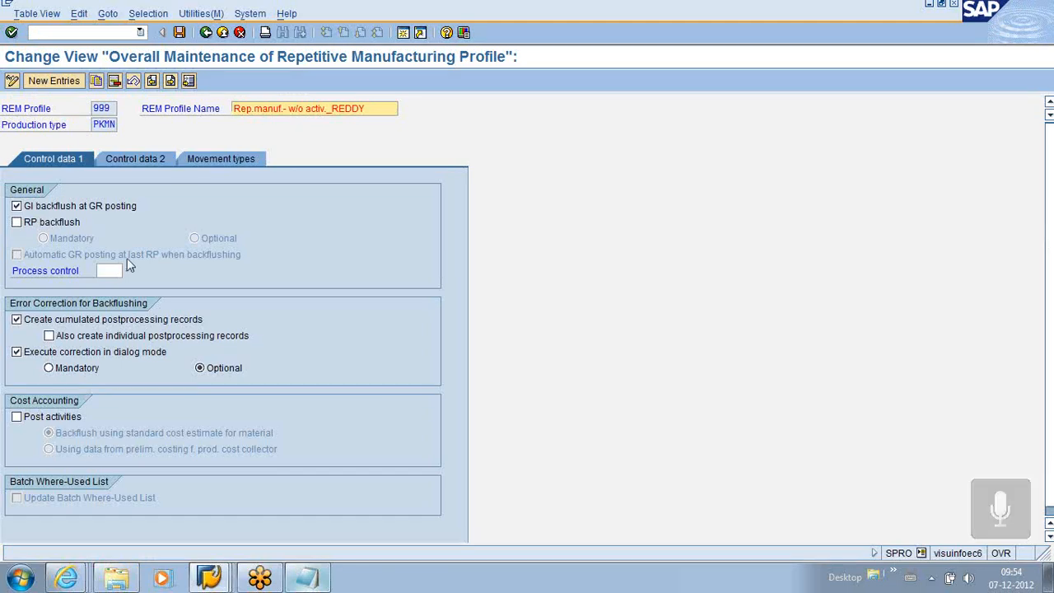
scroll(126, 257, "down", 1)
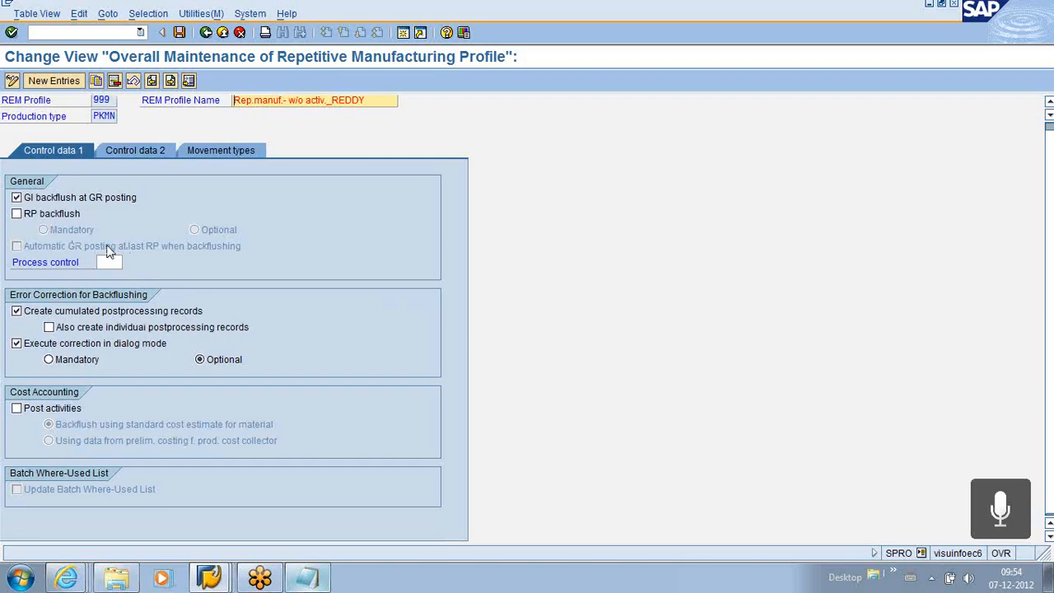
key("alt+Tab")
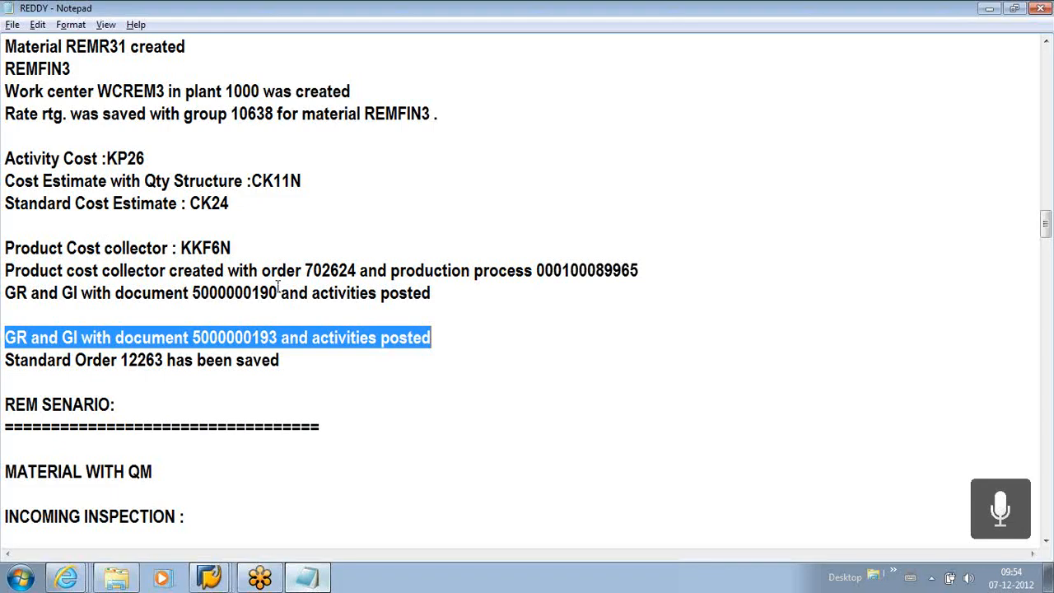
key("alt+Tab")
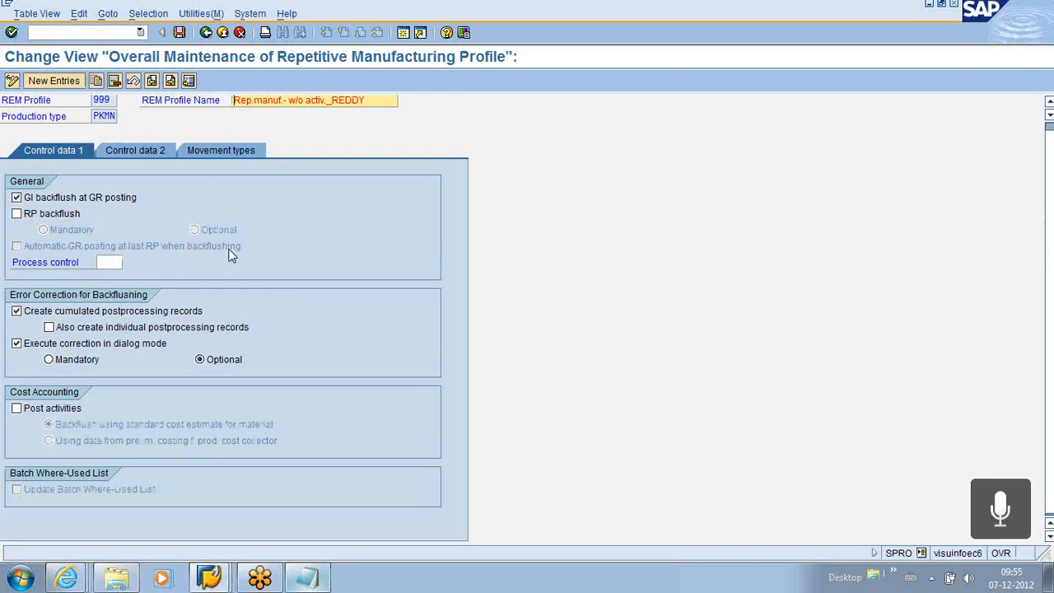
- Leave profile 999, open the details of repetitive manufacturing profile 0002, and examine its Control data 1 backflush and cost accounting settings
left_click(206, 33)
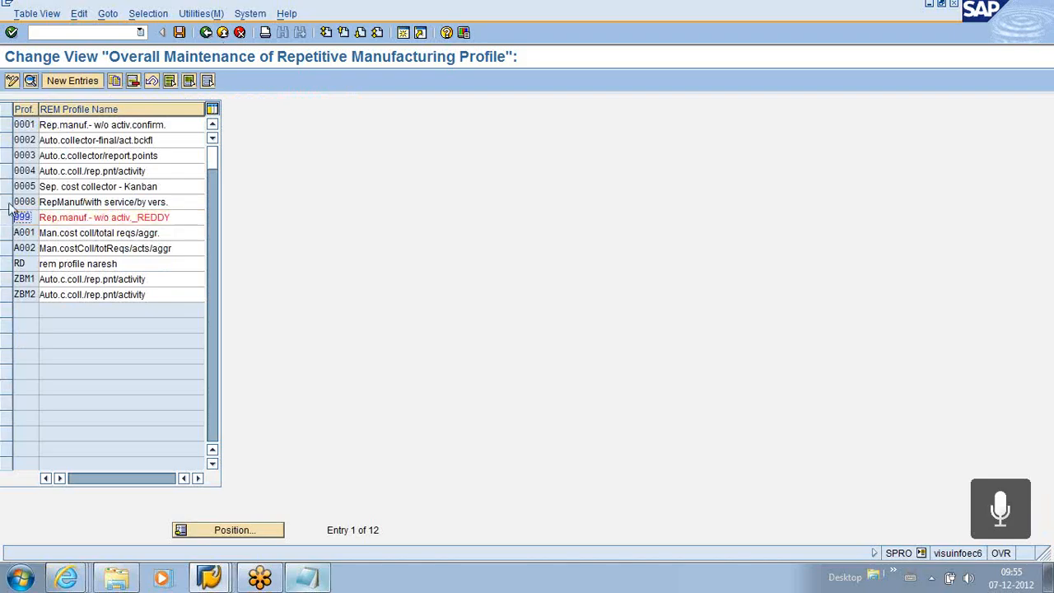
left_click(6, 140)
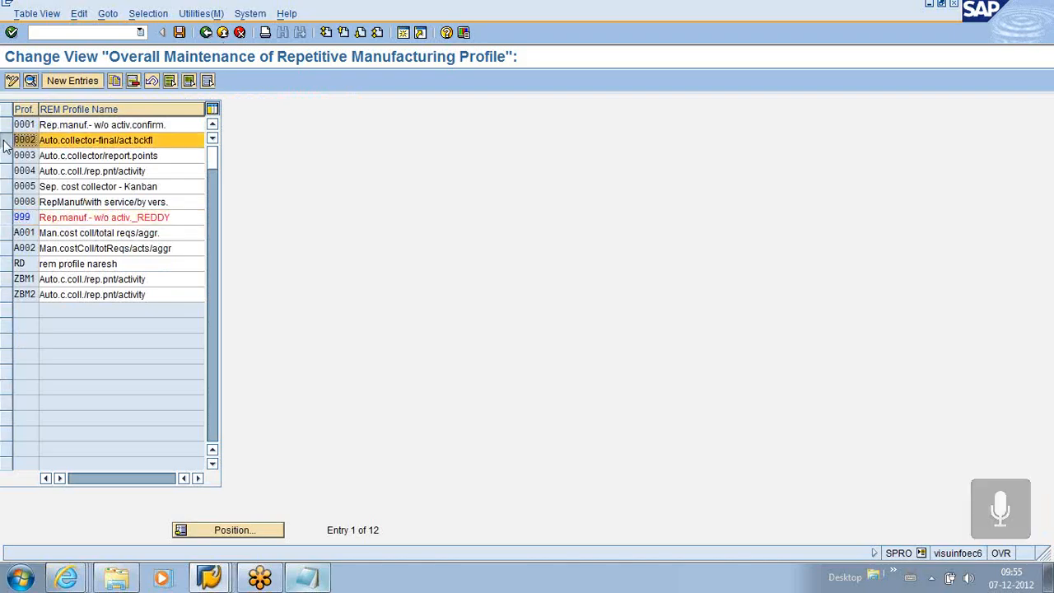
left_click(31, 81)
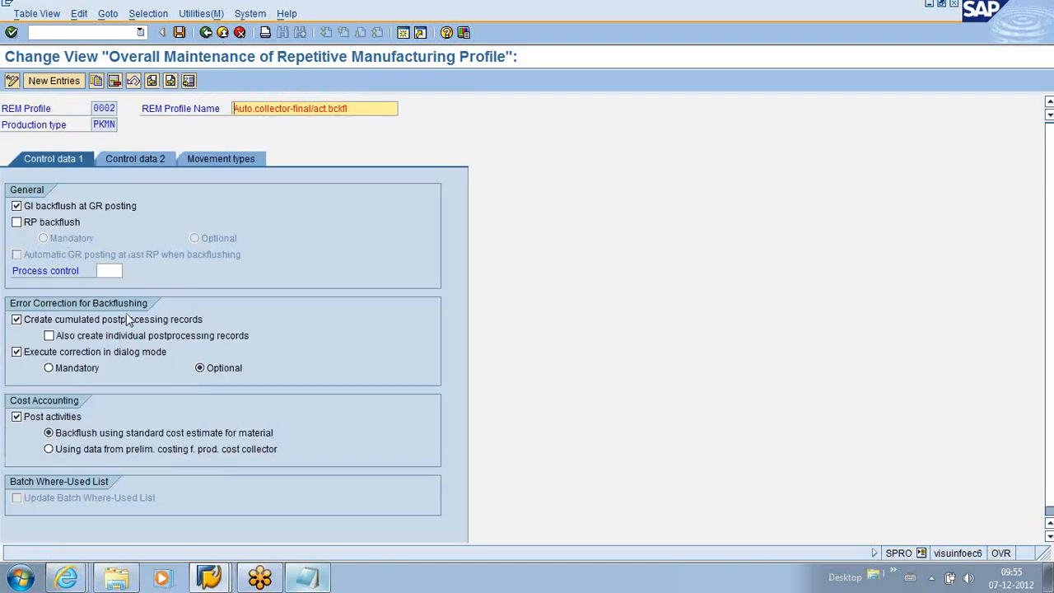
scroll(128, 319, "down", 1)
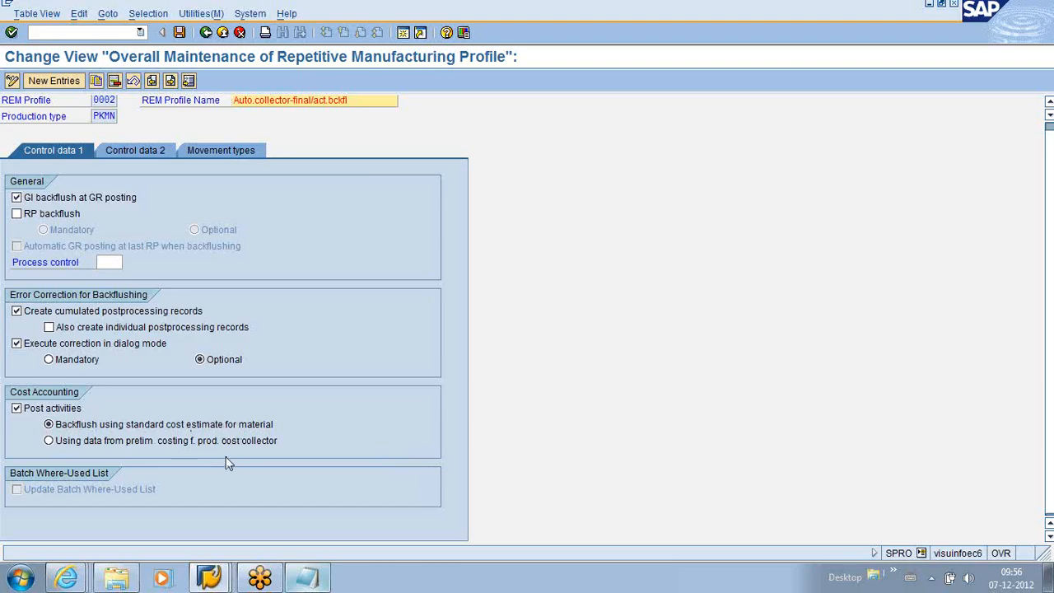
scroll(226, 456, "up", 1)
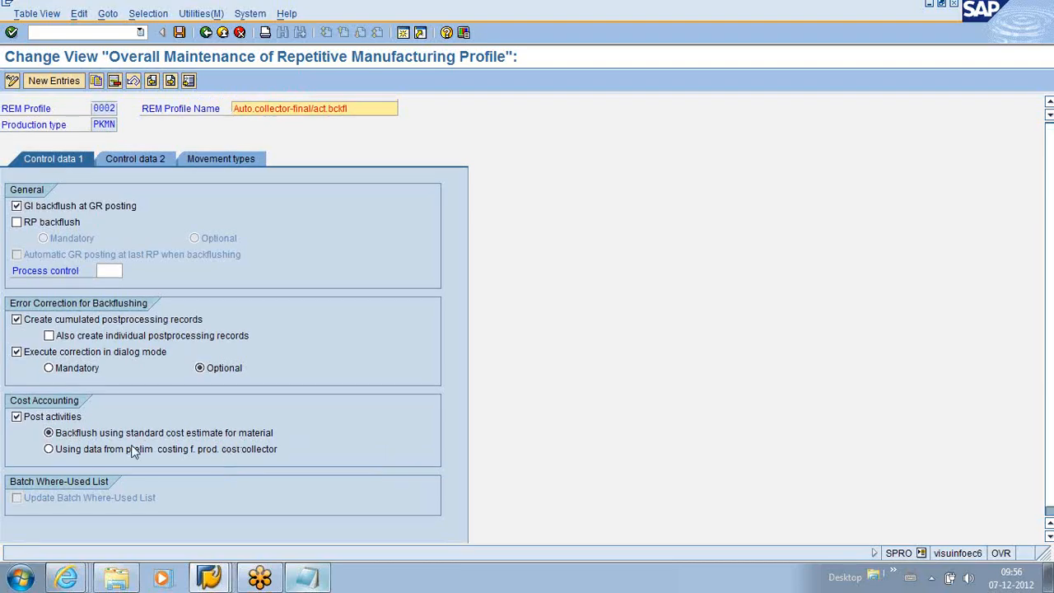
- Examine profile 0002's Control data 2 settings for planned order reduction, reduction period, firming logic and reversal
left_click(146, 158)
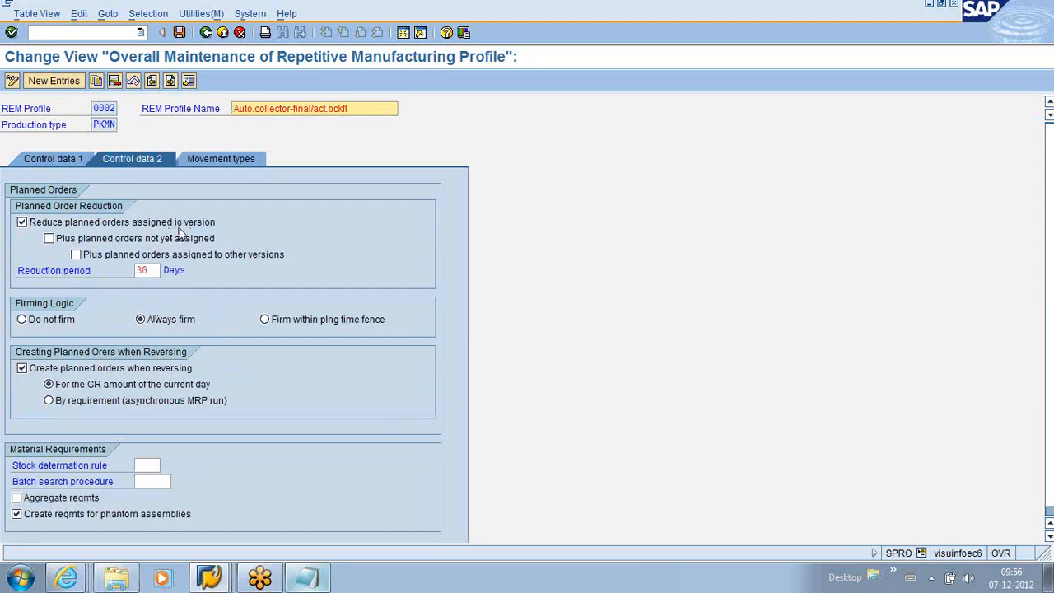
left_click_drag(156, 270, 132, 271)
left_click(131, 272)
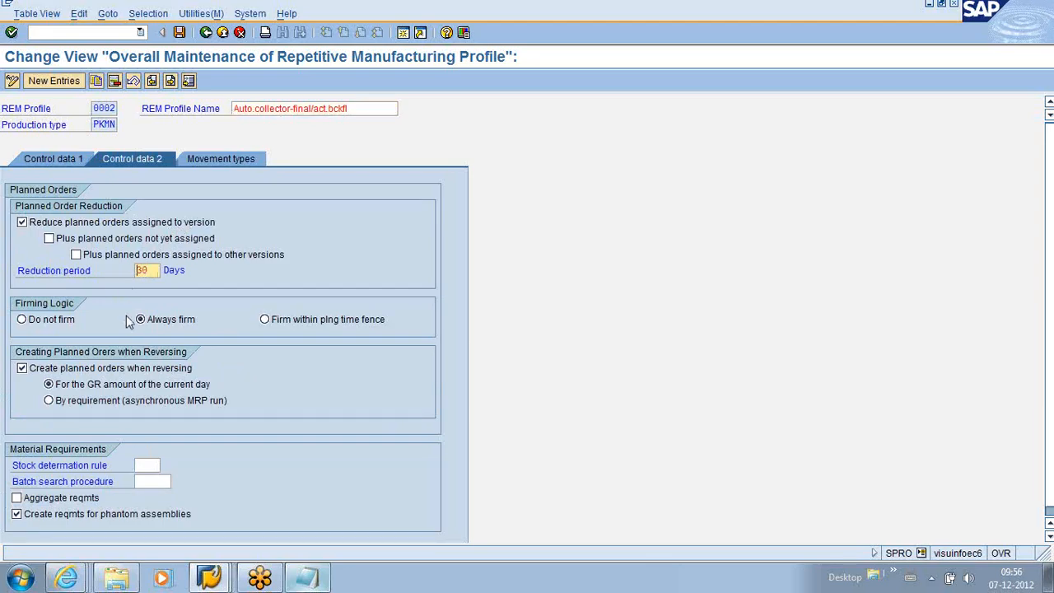
scroll(87, 333, "down", 1)
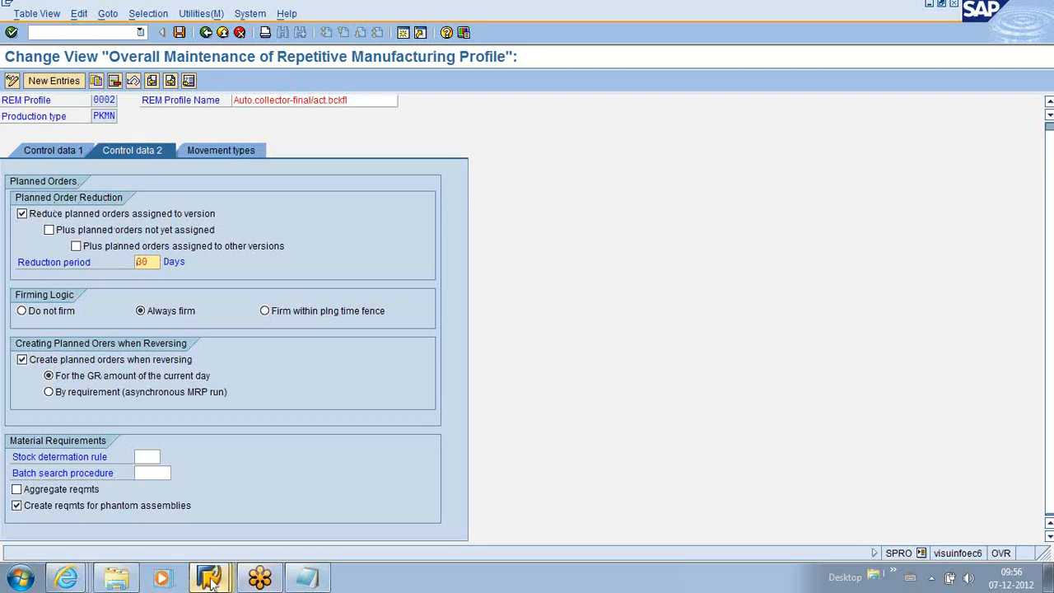
- Look at the production versions of material REMFIN3 in its display session, then return to the repetitive manufacturing profile session
mouse_move(209, 576)
left_click(157, 494)
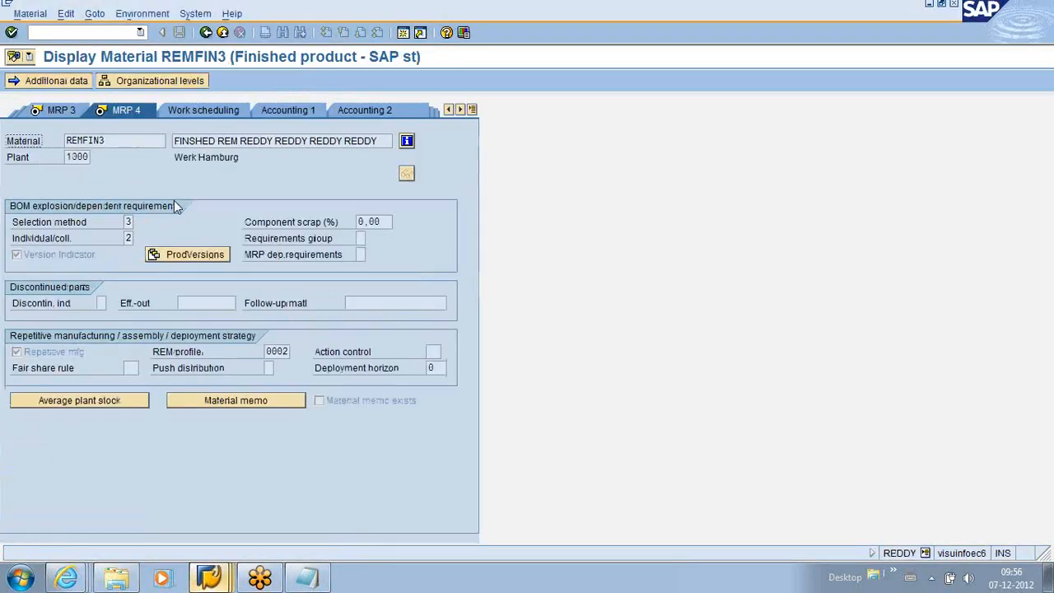
left_click(183, 255)
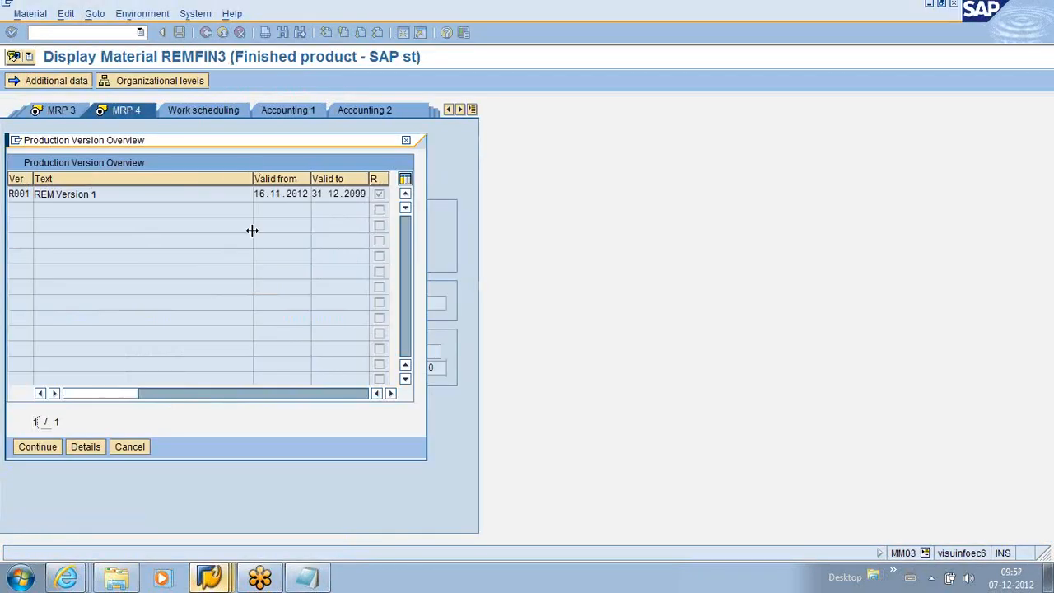
left_click(406, 141)
left_click(209, 576)
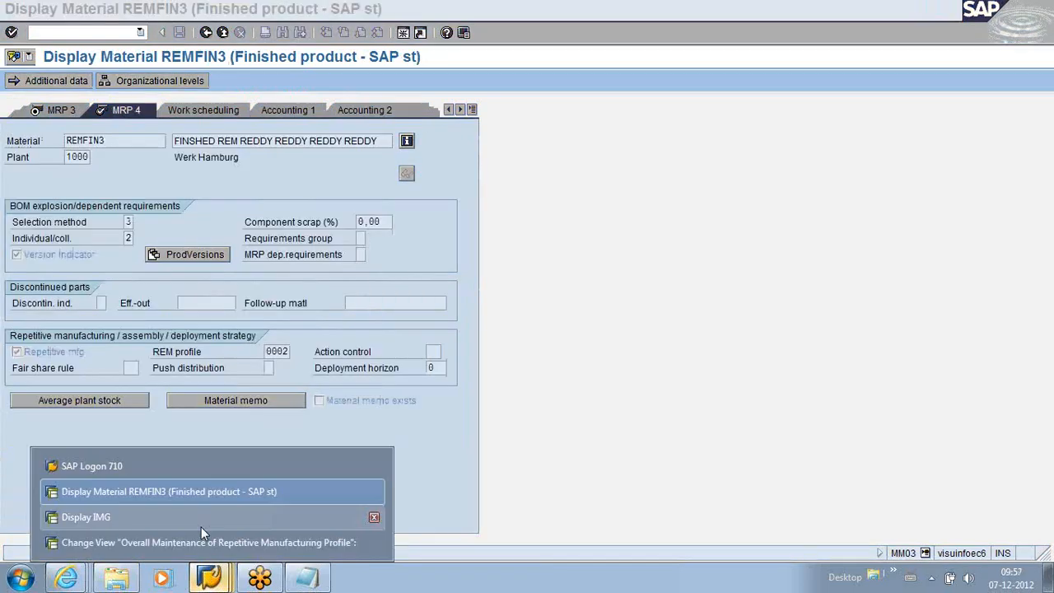
left_click(152, 538)
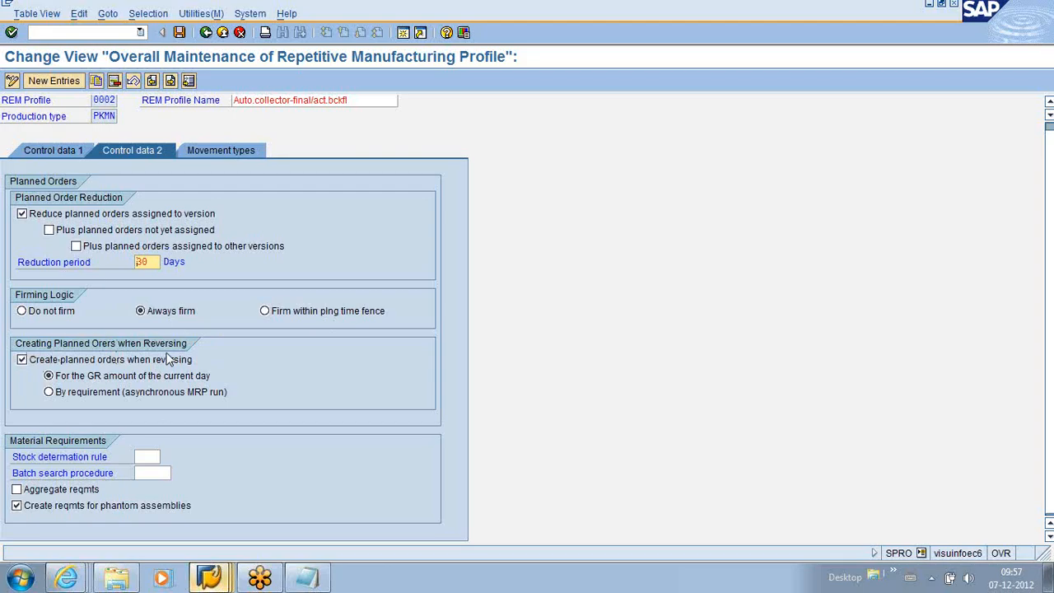
- Switch to the Notepad notes, look through the REM scenario and product cost collector entries, and return to SAP
left_click(306, 576)
scroll(161, 404, "down", 3)
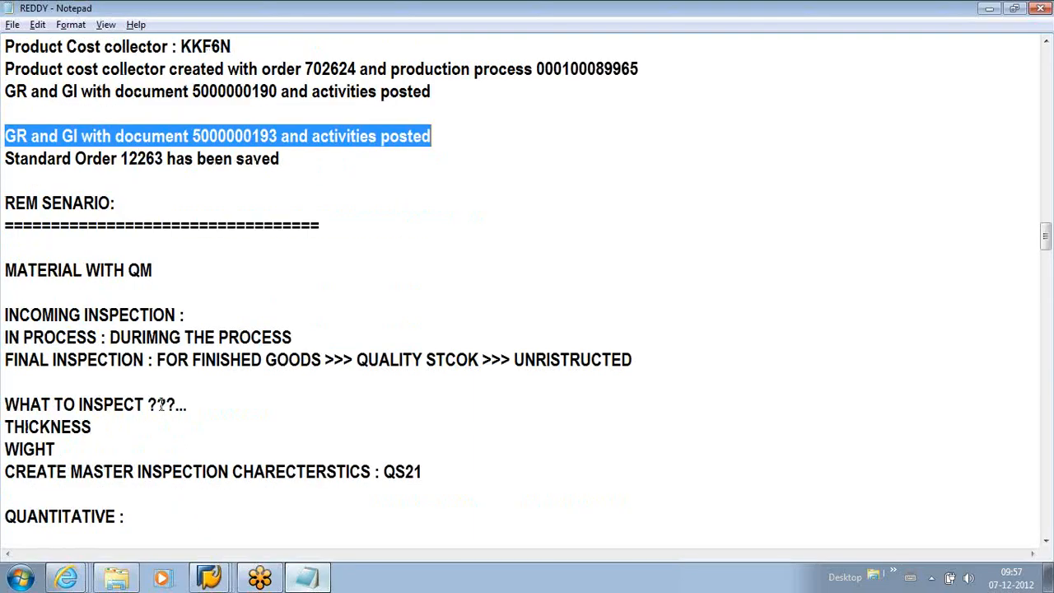
scroll(161, 404, "up", 6)
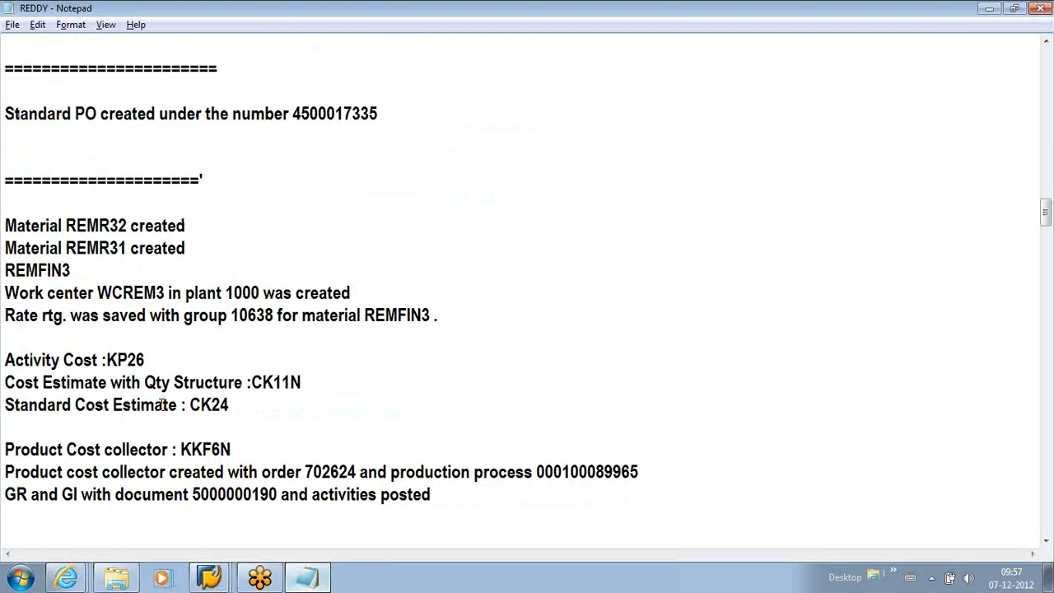
key("alt+Tab")
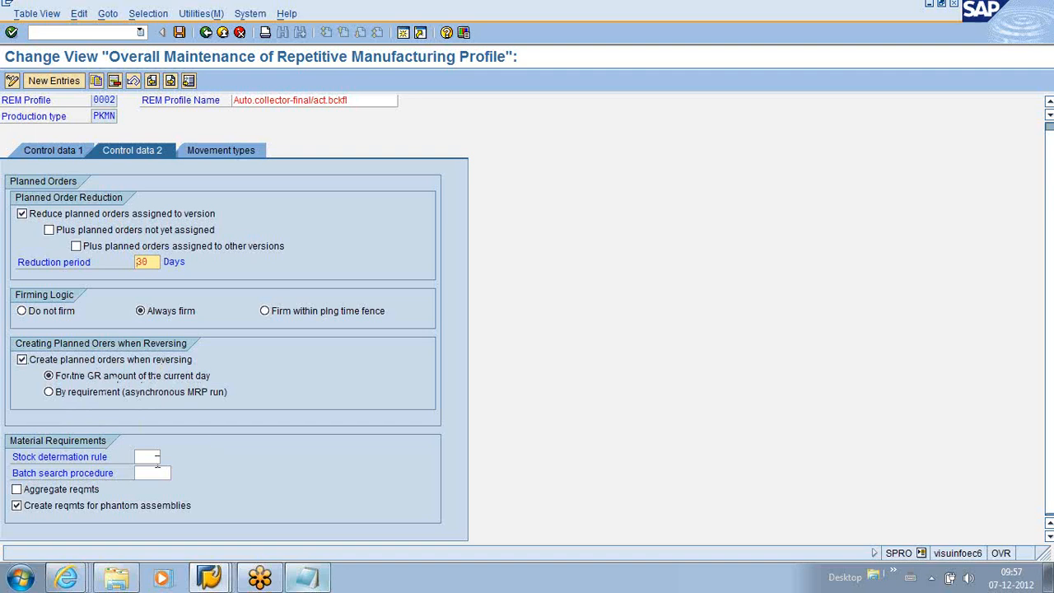
- Review profile 0002's Movement types against its Control data 1 and Control data 2 settings, ending at the cost accounting options
left_click(61, 154)
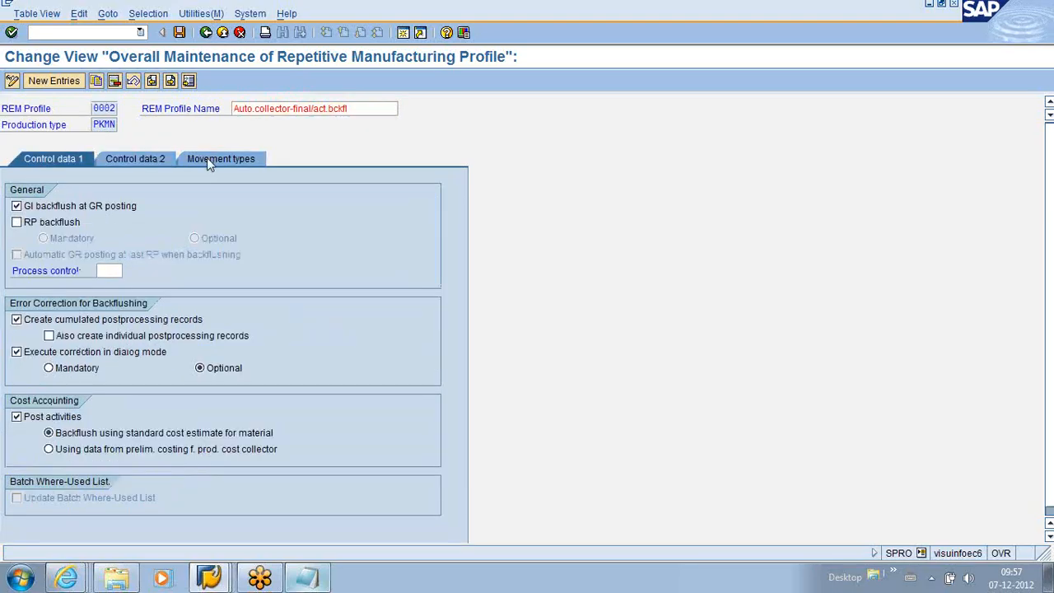
left_click(208, 159)
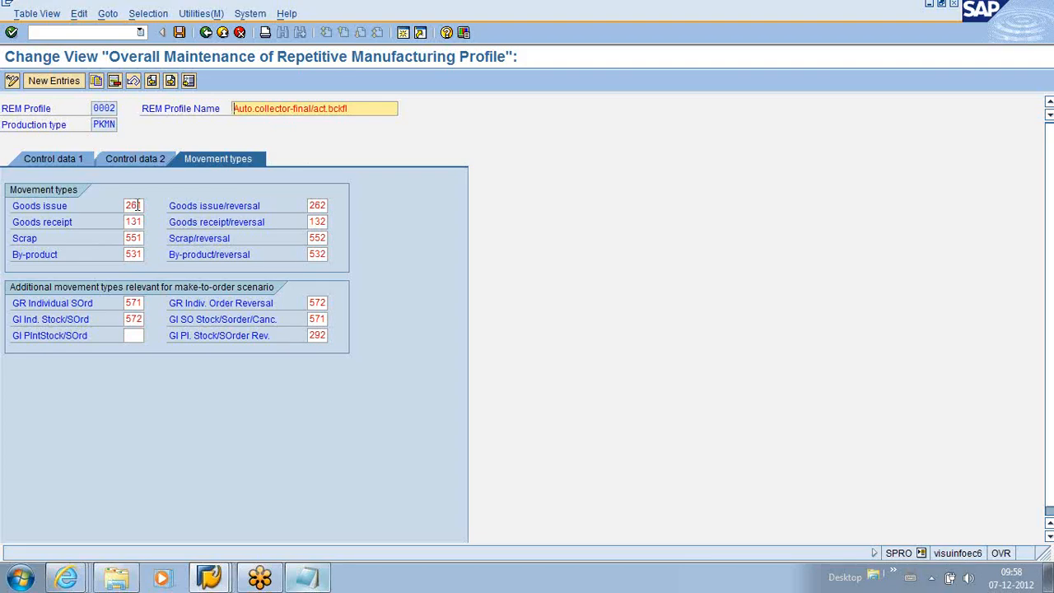
left_click(123, 161)
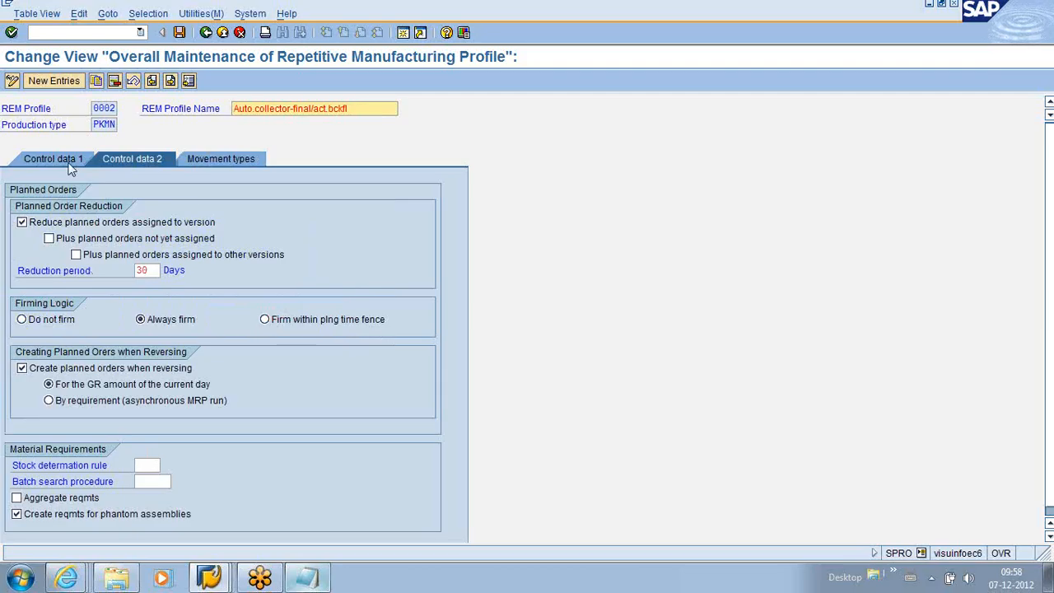
left_click(70, 163)
left_click(114, 160)
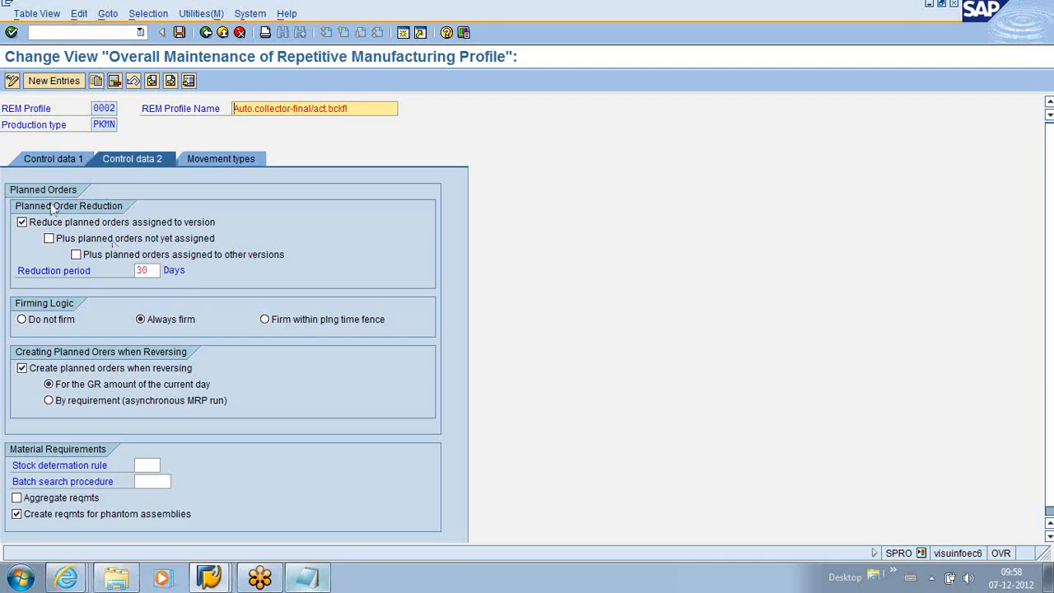
left_click(51, 164)
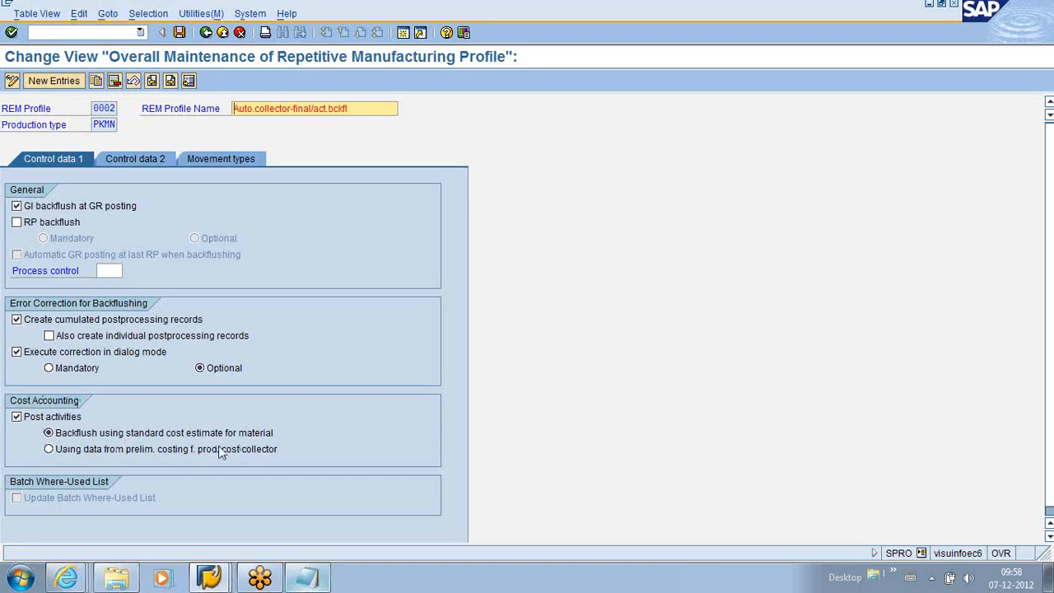
- Go through profile 0002's Control data 2, Control data 1 and Movement types once more, finishing on Control data 1
left_click(128, 159)
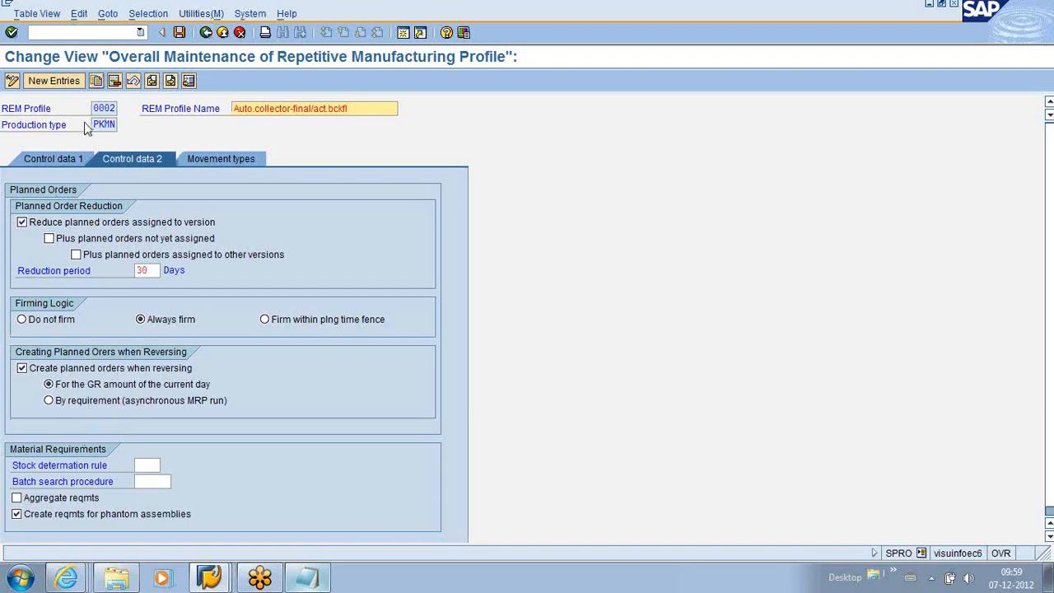
left_click(63, 163)
left_click(123, 160)
left_click(222, 159)
left_click(58, 161)
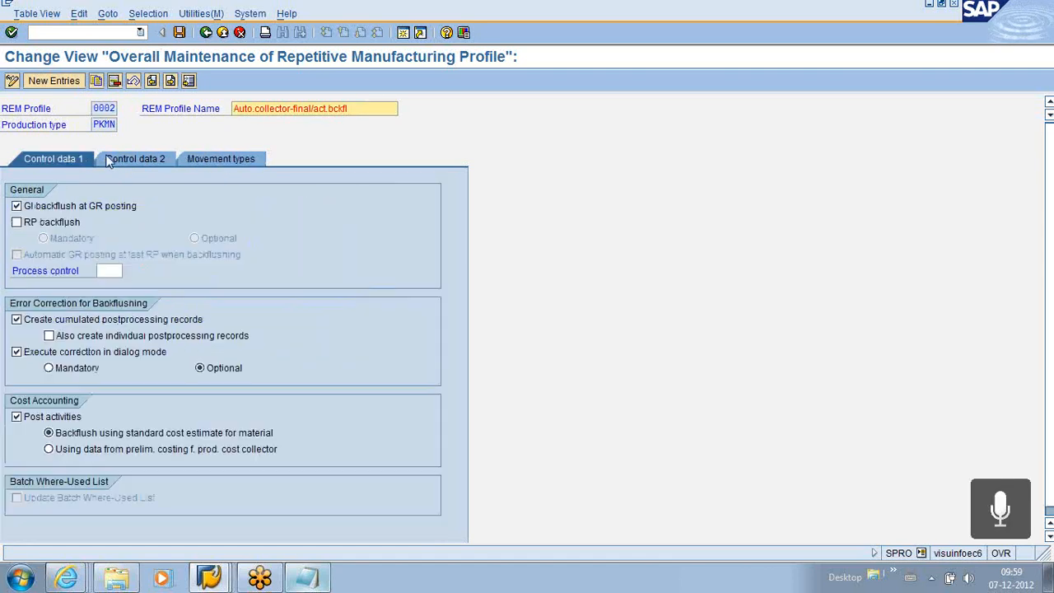
left_click(119, 159)
left_click(231, 161)
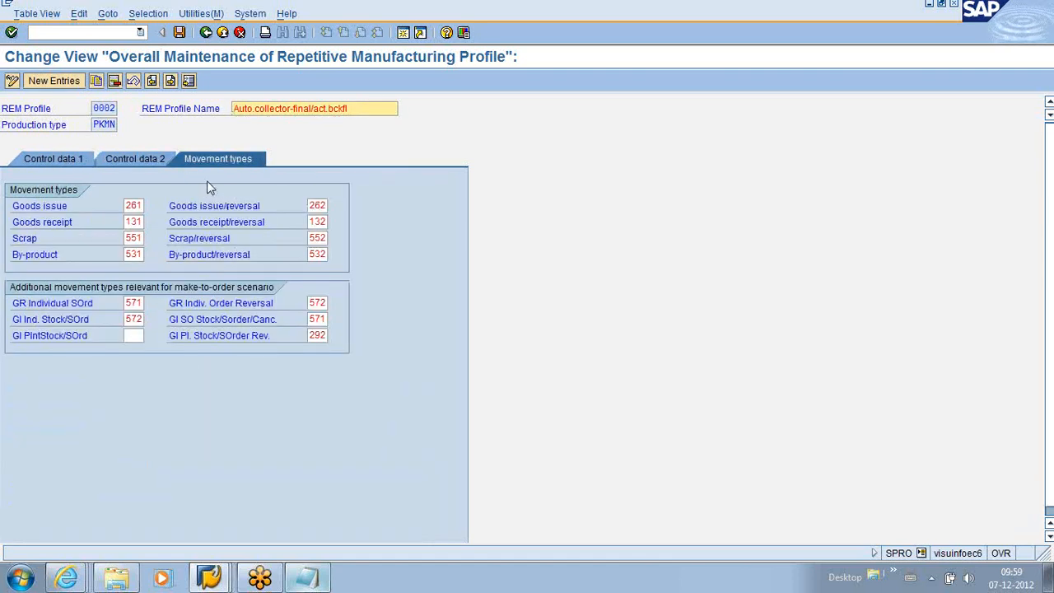
left_click(140, 163)
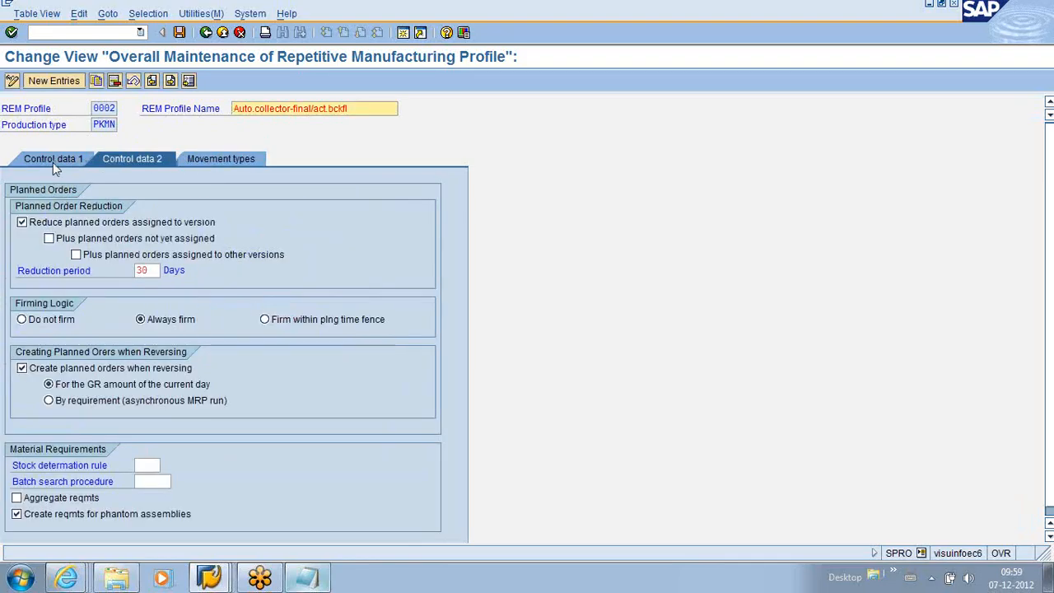
left_click(53, 162)
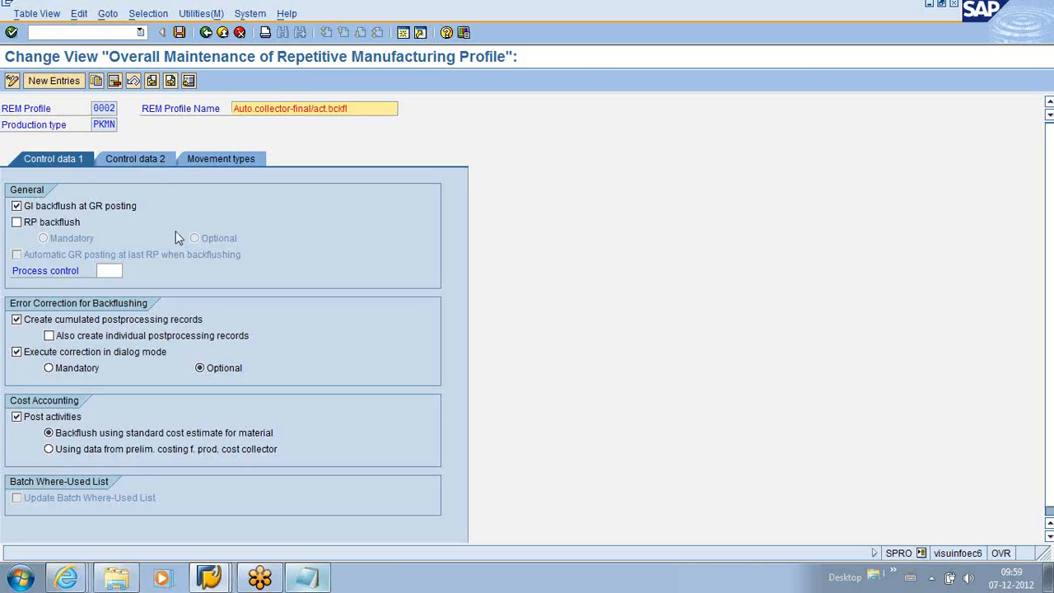
- Return to the Display IMG structure and expand Planning and its Planning Table node under Repetitive Manufacturing
left_click(207, 32)
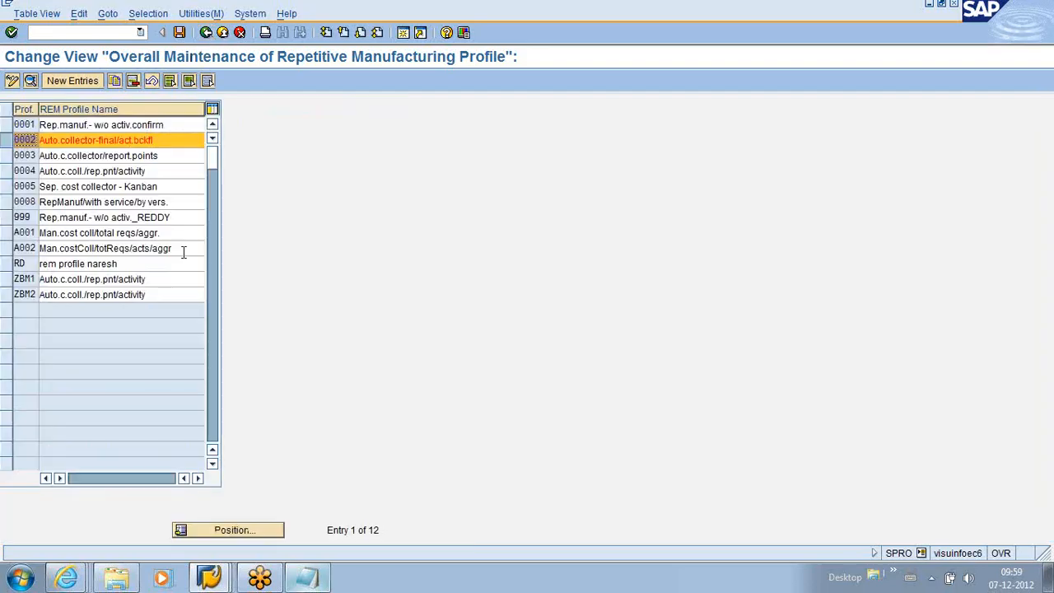
left_click(206, 32)
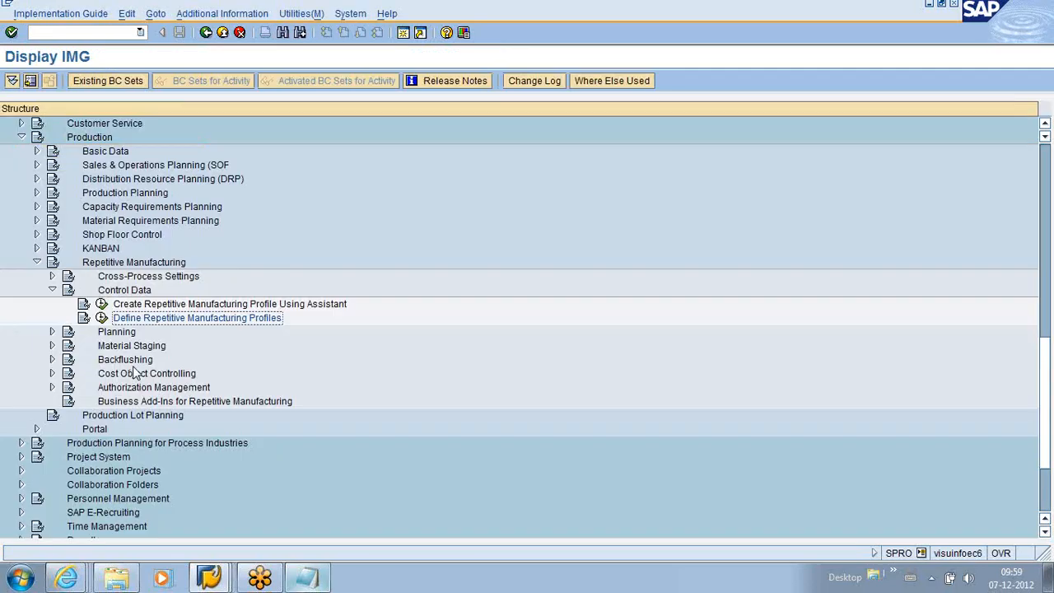
scroll(131, 373, "down", 1)
left_click(53, 290)
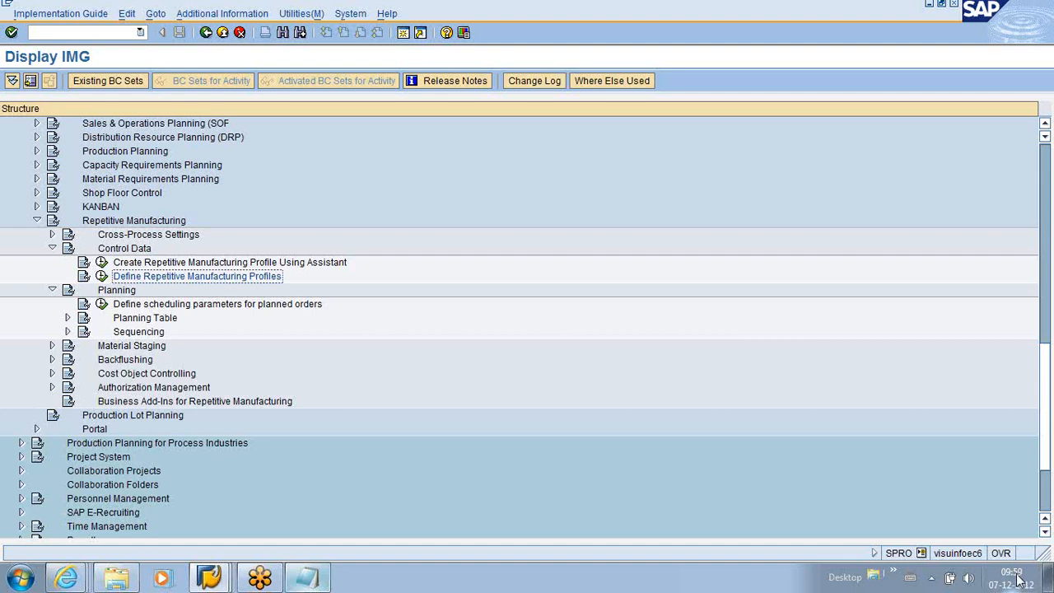
mouse_move(1018, 578)
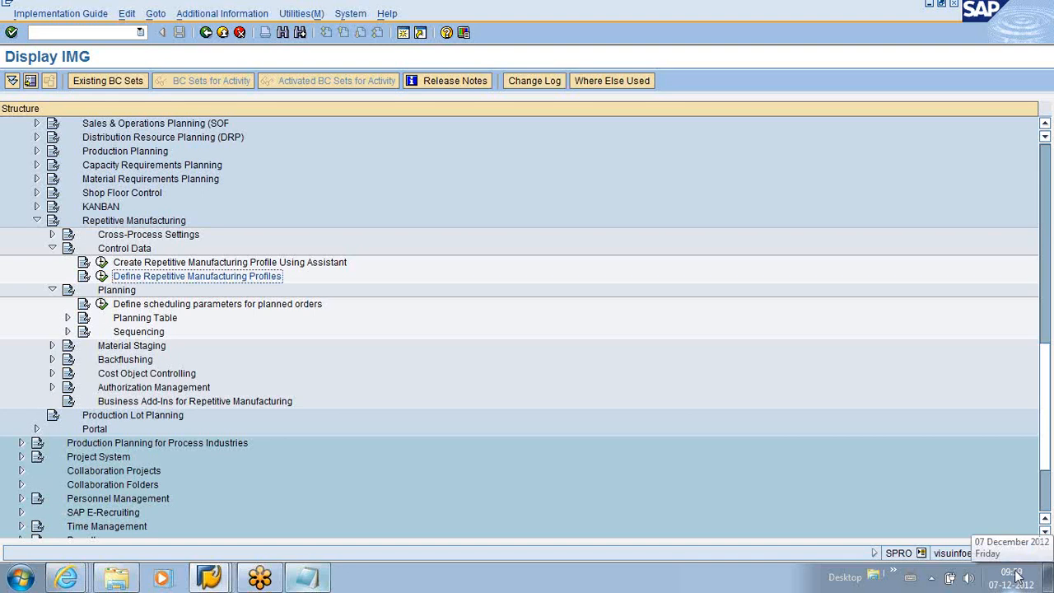
left_click(68, 318)
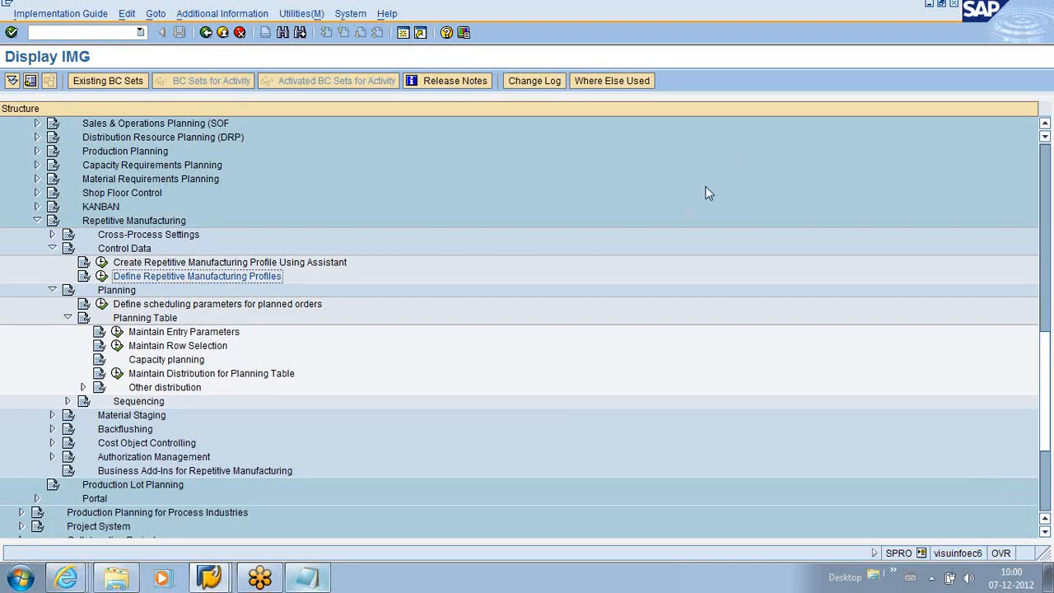
left_click(1041, 37)
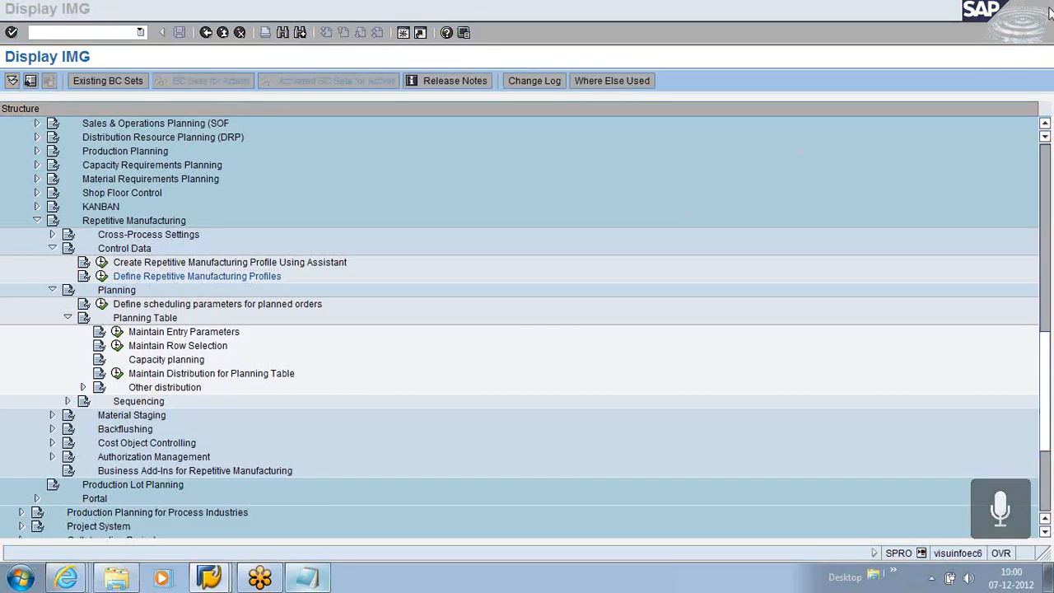